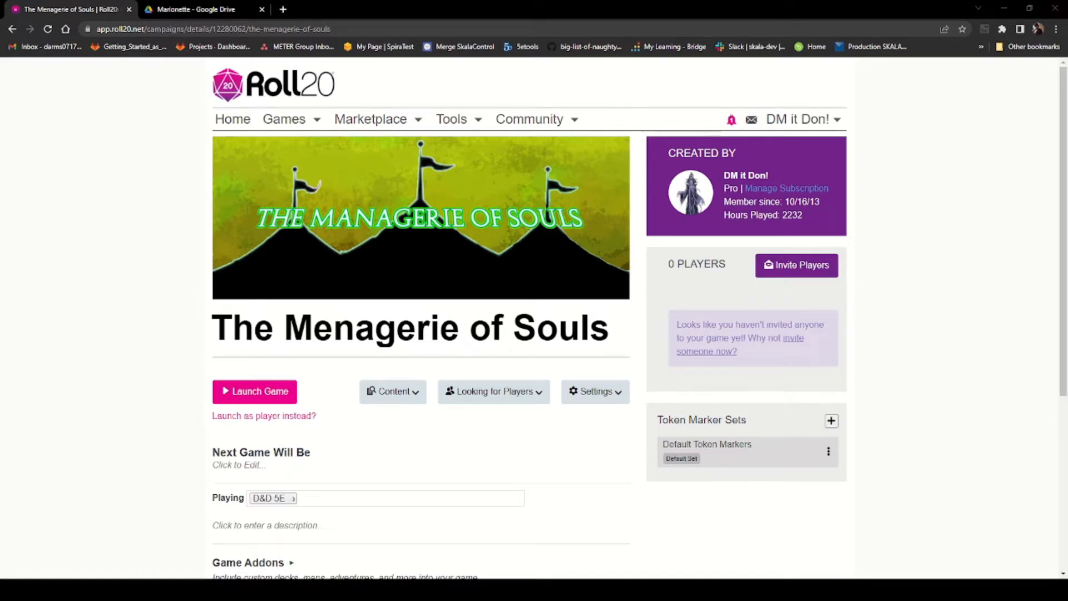
# Step: Launch the campaign's game
pyautogui.click(253, 393)
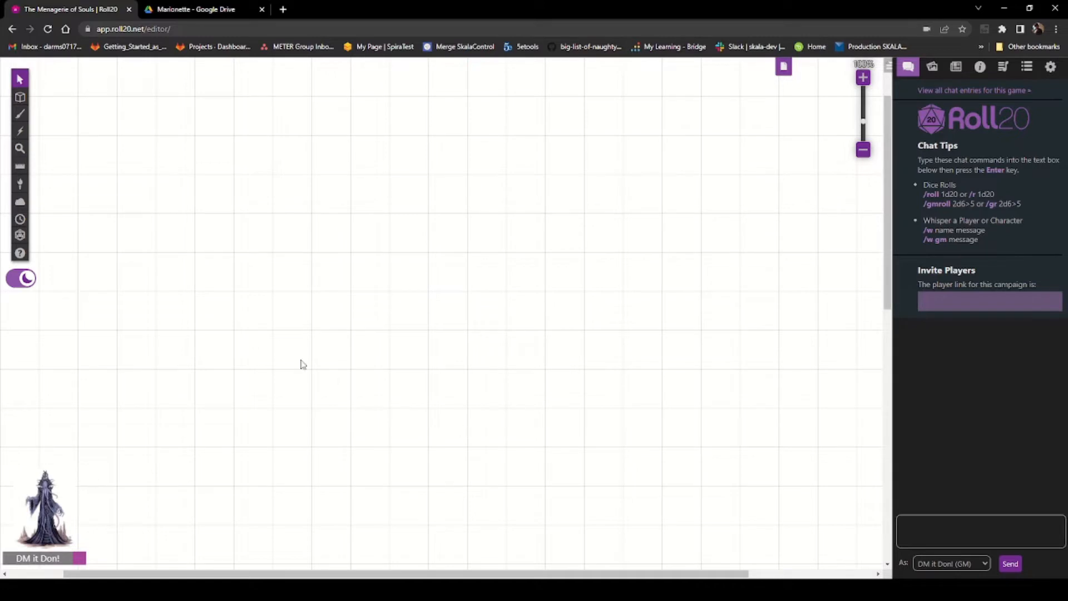
# Step: Open the Audio & Video settings and set both 'Others can hear or see' and 'I can hear or see' to None
pyautogui.click(1052, 68)
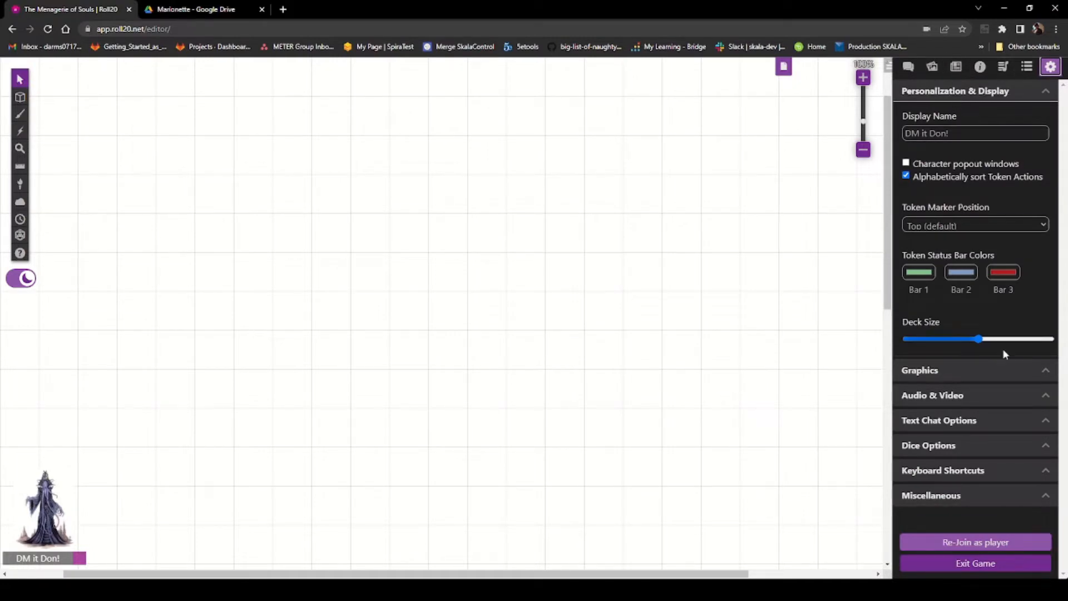
pyautogui.click(1037, 395)
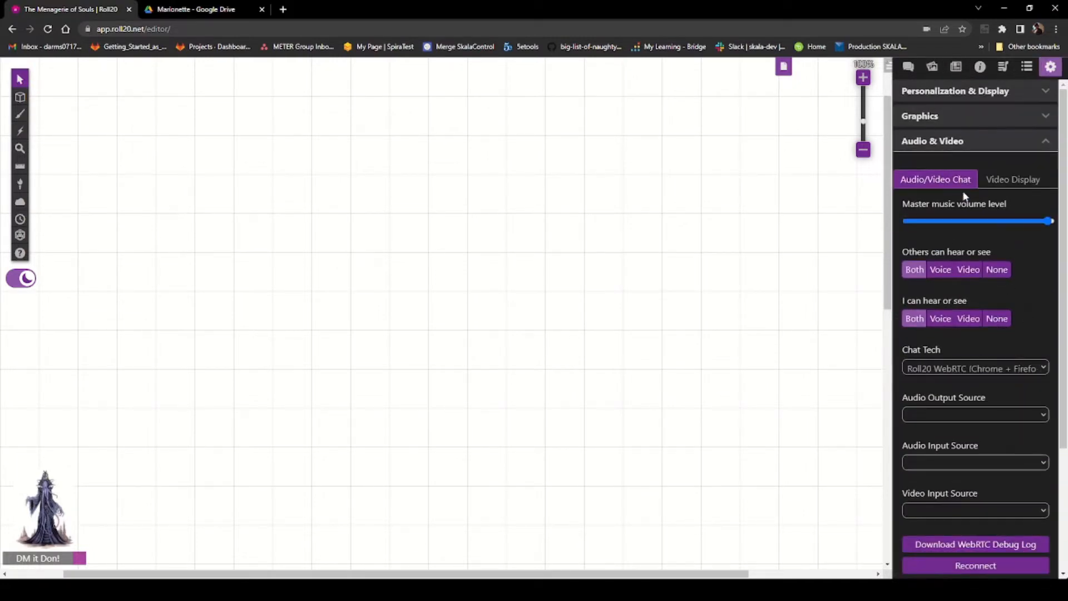
pyautogui.scroll(-1, 957, 275)
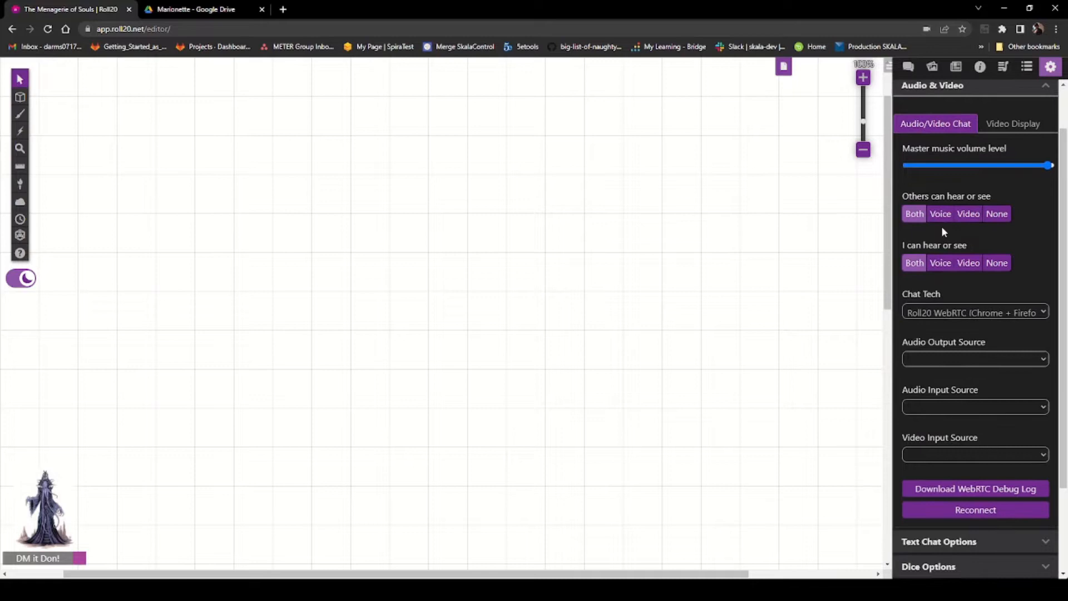
pyautogui.click(997, 214)
pyautogui.click(997, 262)
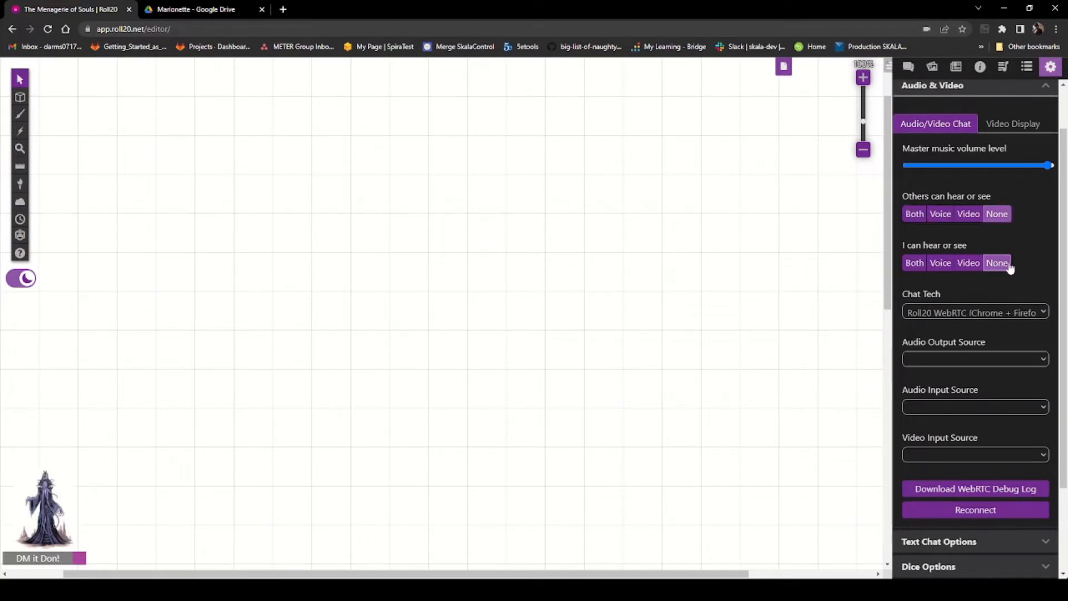
# Step: In the Video Display settings, set the player video/avatar size to Names only
pyautogui.scroll(-2, 1009, 261)
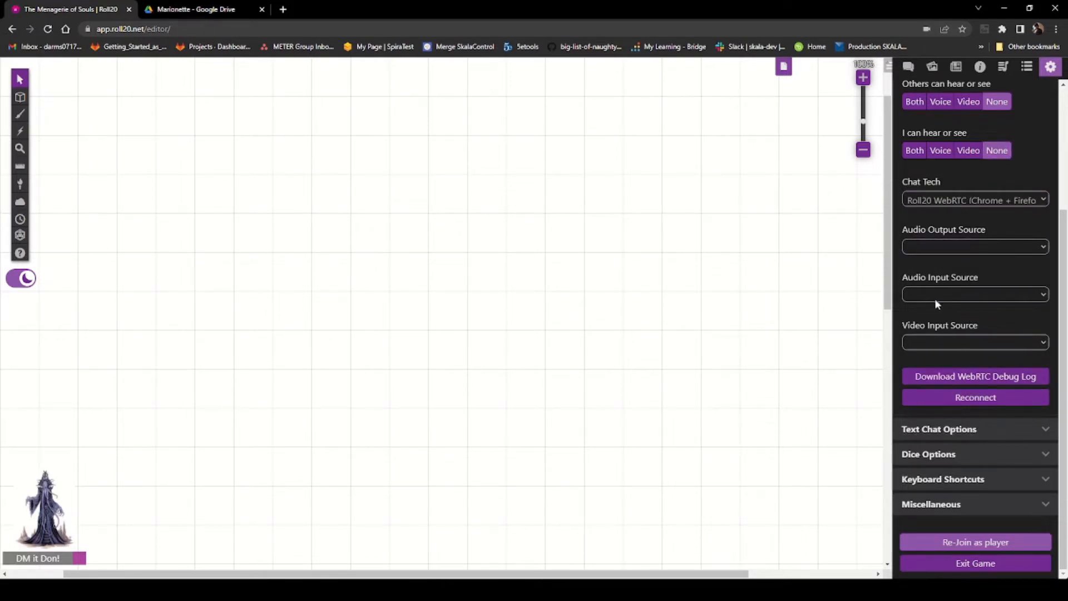
pyautogui.scroll(3, 934, 298)
pyautogui.click(1009, 181)
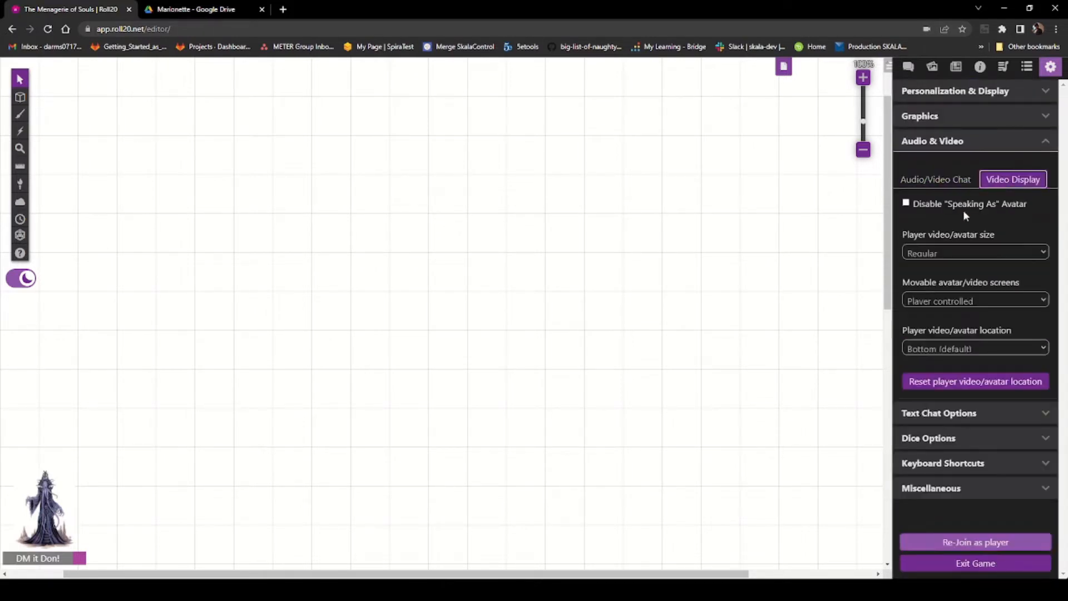
pyautogui.click(977, 251)
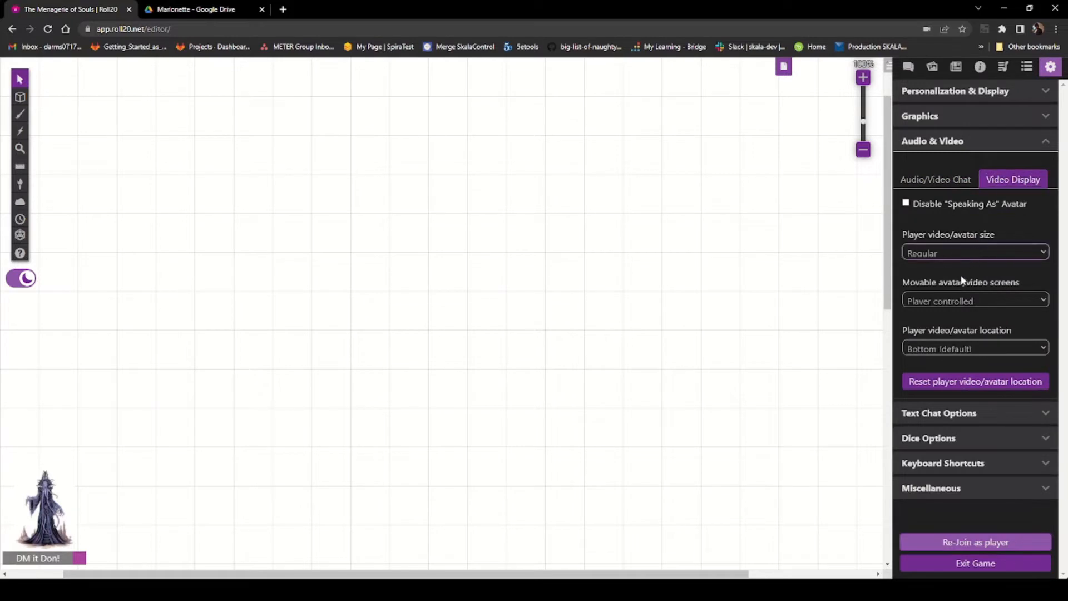
pyautogui.click(956, 304)
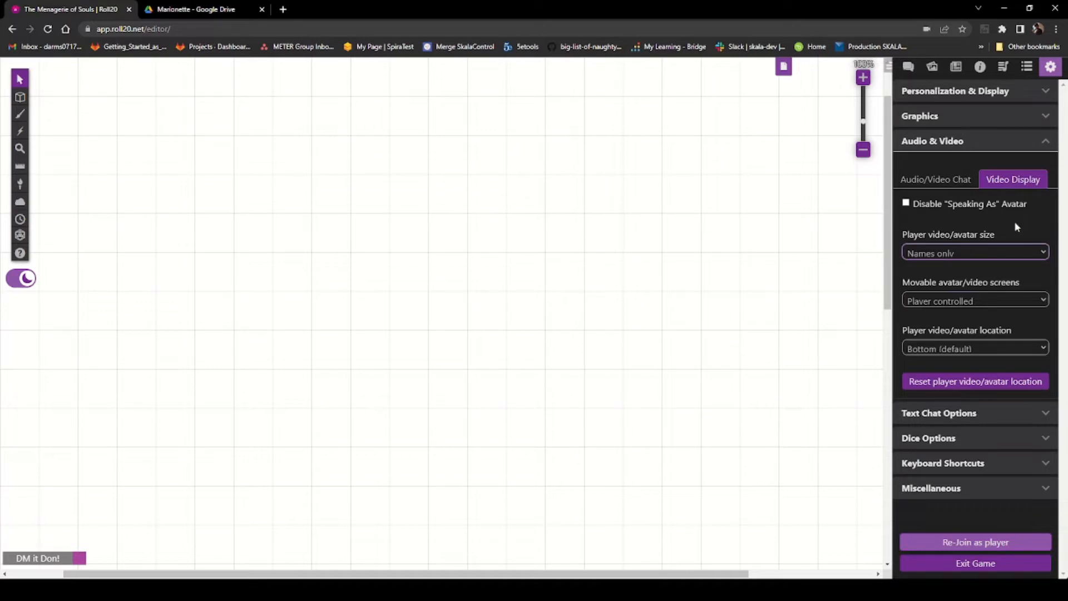
# Step: Add a new character from the journal
pyautogui.click(955, 68)
pyautogui.click(1046, 117)
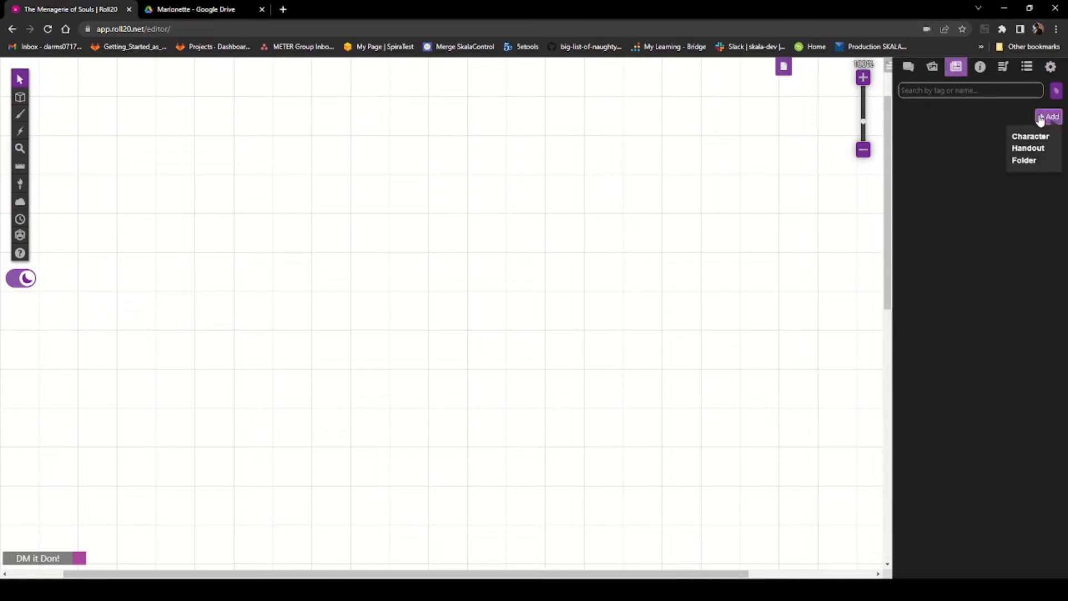
pyautogui.click(1029, 137)
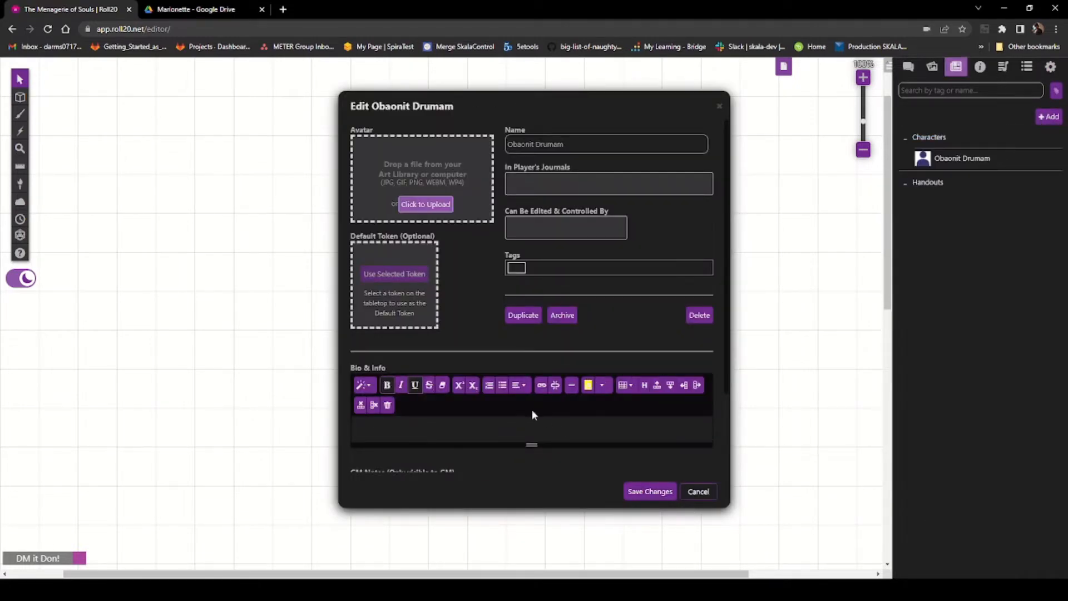
# Step: Rename the new character to Companion Doll
pyautogui.scroll(-3, 533, 410)
pyautogui.scroll(3, 515, 391)
pyautogui.moveTo(569, 146); pyautogui.dragTo(493, 143)
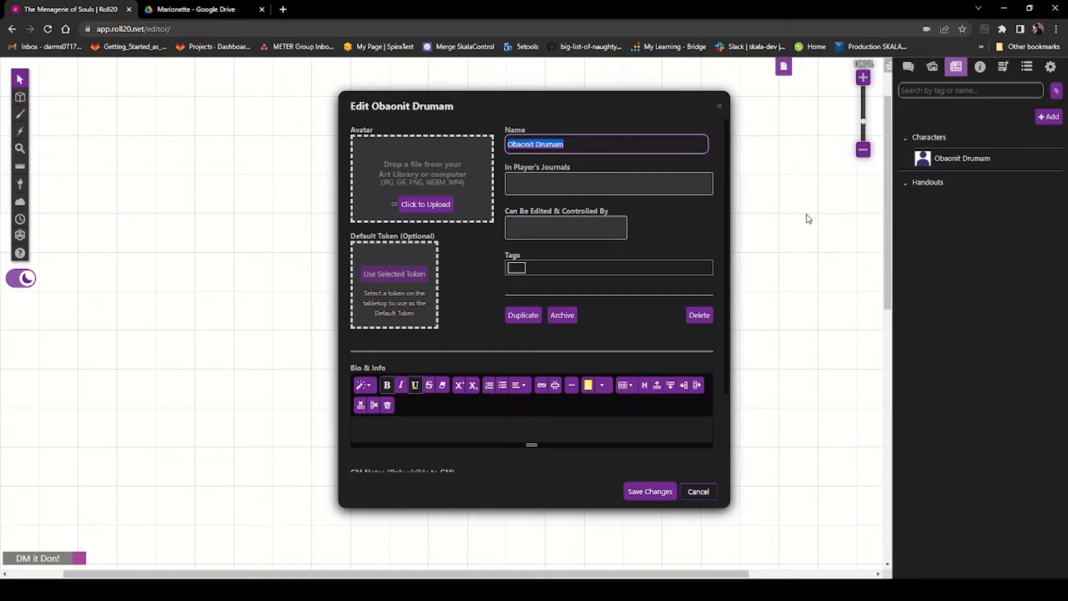
pyautogui.write('Companion Doll')
# Step: Put the character in the GM's journal, make the GM its editor and controller, and save the changes
pyautogui.click(630, 186)
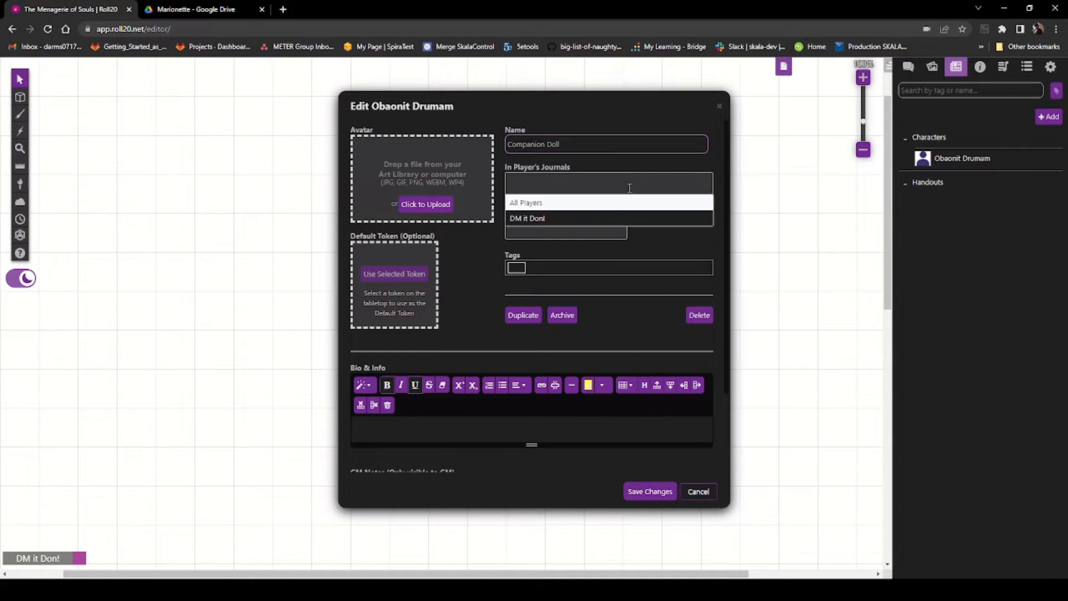
pyautogui.click(598, 222)
pyautogui.click(587, 228)
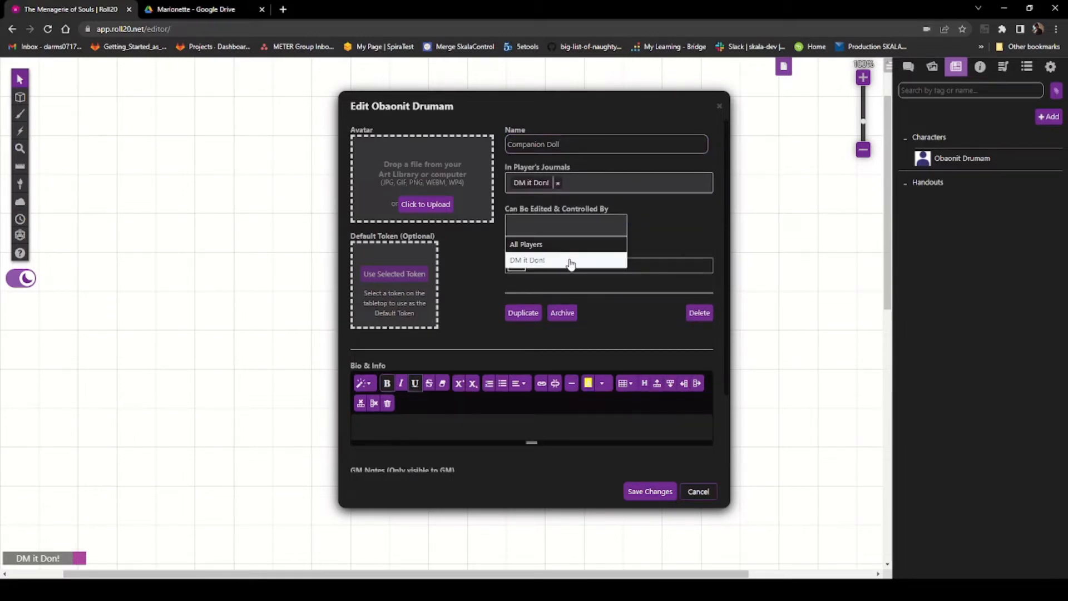
pyautogui.click(573, 259)
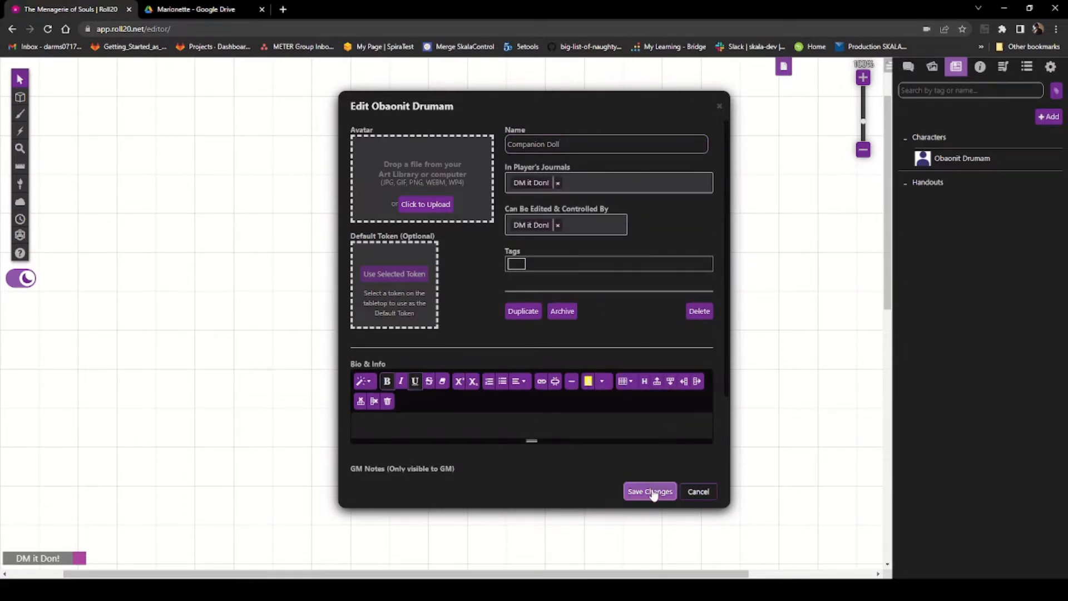
pyautogui.click(654, 492)
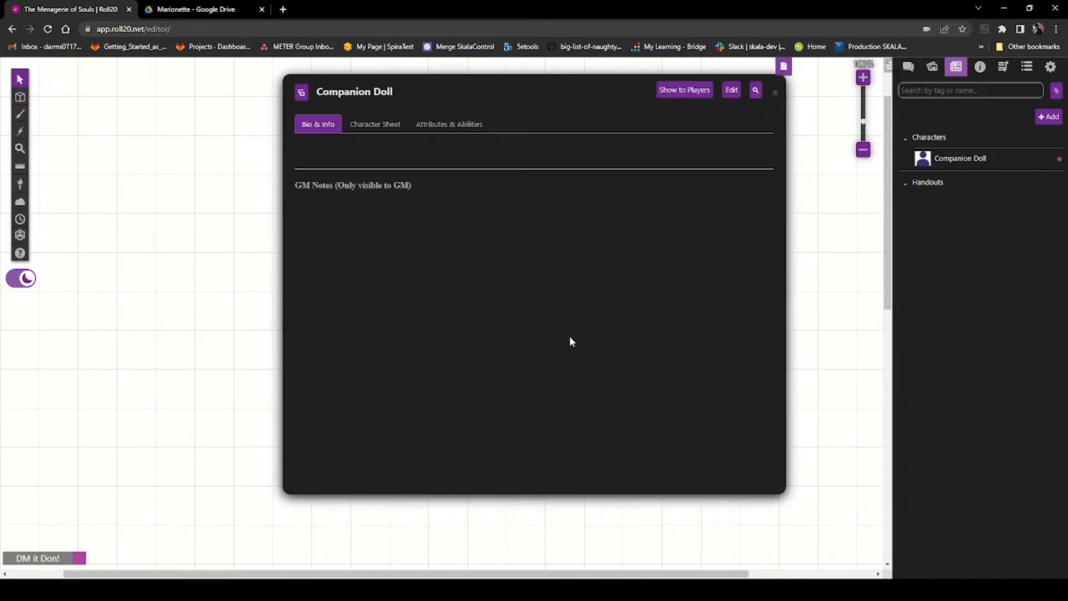
# Step: Open the character sheet, choose to build the character with the Charactermancer, and advance past the start page
pyautogui.click(375, 124)
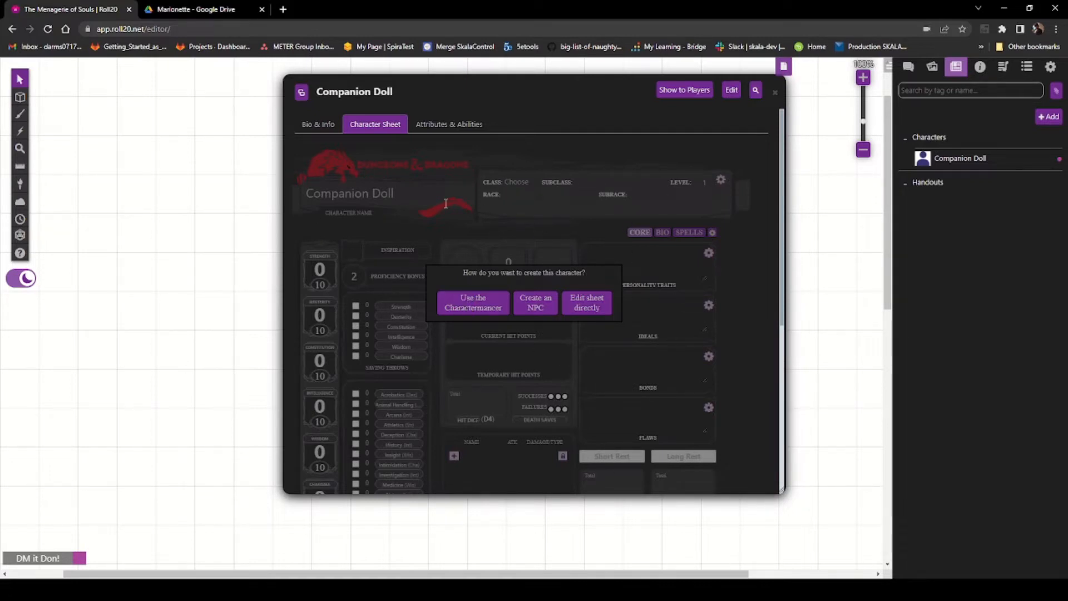
pyautogui.click(477, 306)
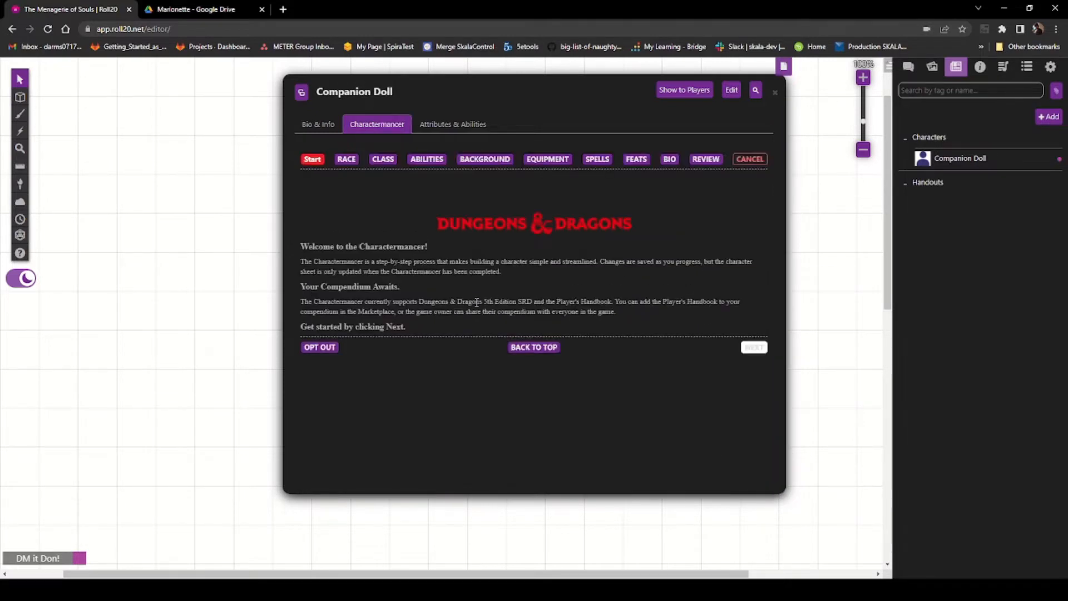
pyautogui.click(754, 347)
# Step: Choose Custom as the character's race
pyautogui.scroll(-1, 335, 294)
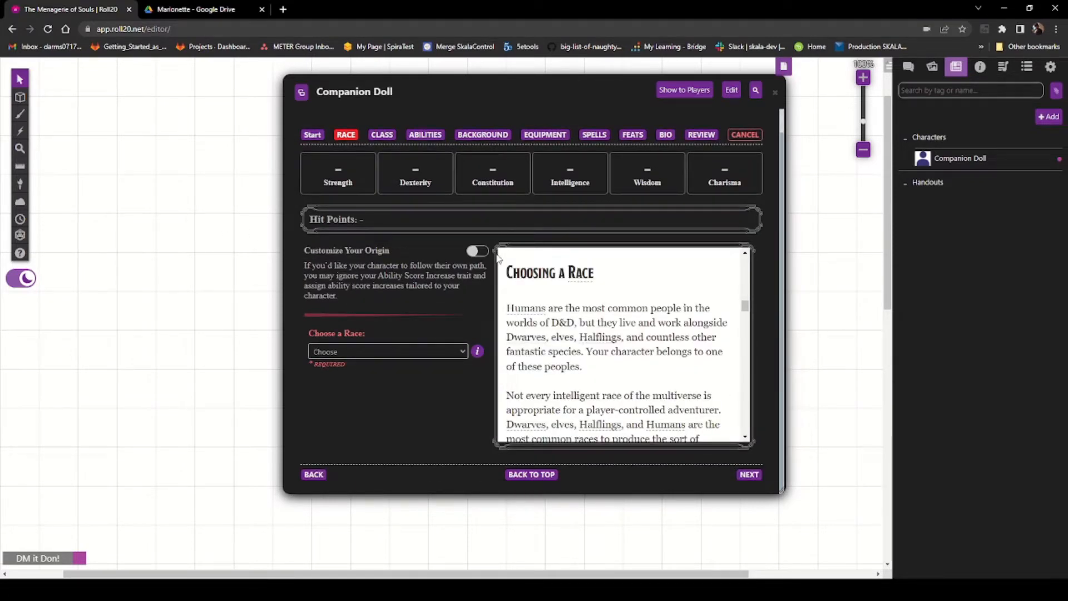
pyautogui.click(478, 251)
pyautogui.click(474, 252)
pyautogui.click(391, 557)
pyautogui.scroll(-3, 446, 397)
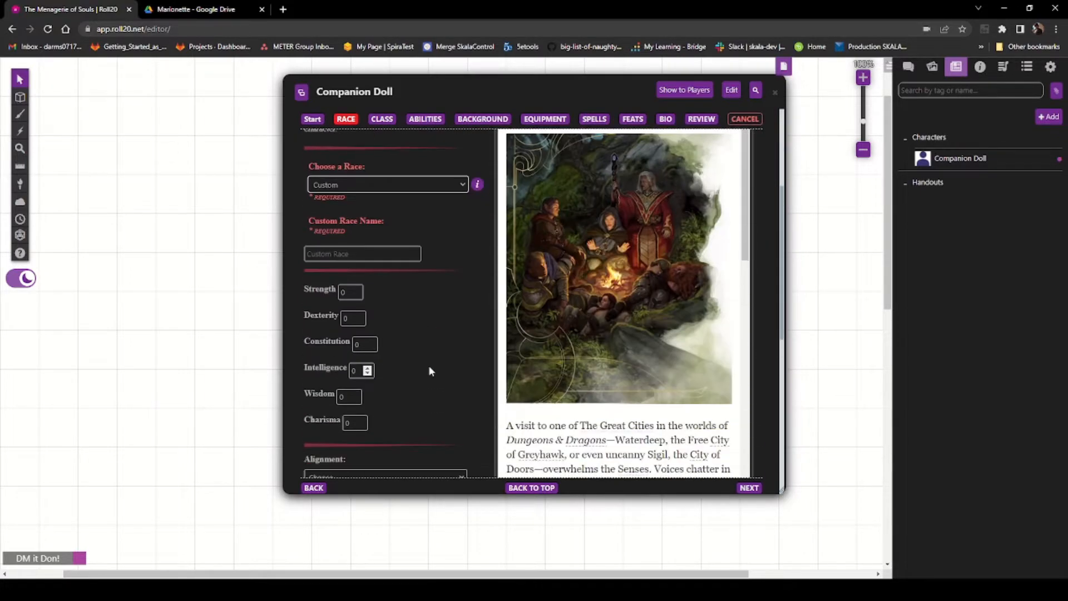
# Step: Name the custom race Marionette - Companion Doll
pyautogui.click(372, 253)
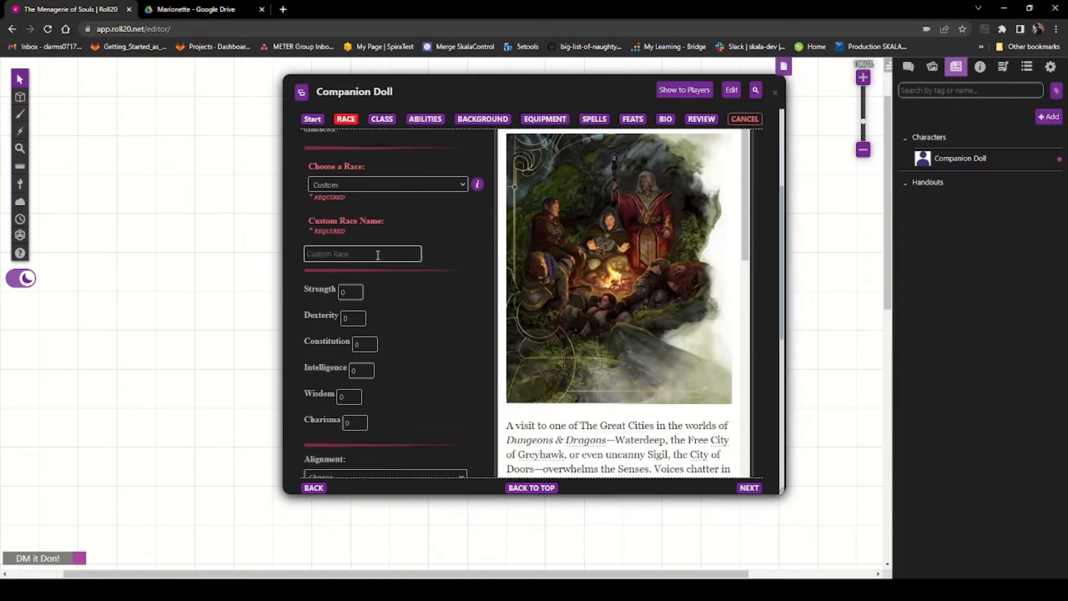
pyautogui.write('Marionette - COmpanion')
pyautogui.press('BackSpace')
pyautogui.press('BackSpace')
pyautogui.press('BackSpace')
pyautogui.press('BackSpace')
pyautogui.press('BackSpace')
pyautogui.press('BackSpace')
pyautogui.press('BackSpace')
pyautogui.write('ompanion Do')
pyautogui.click(416, 377)
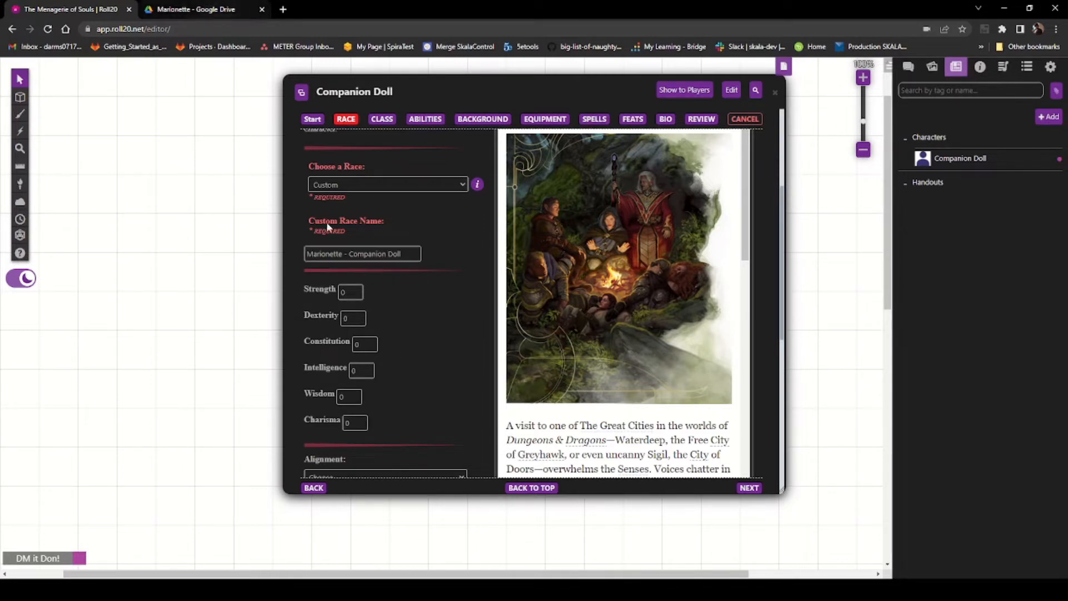
# Step: Switch to the Marionette PDF in Google Drive and read the marionette's ability, size and speed traits
pyautogui.scroll(-1, 427, 328)
pyautogui.click(182, 10)
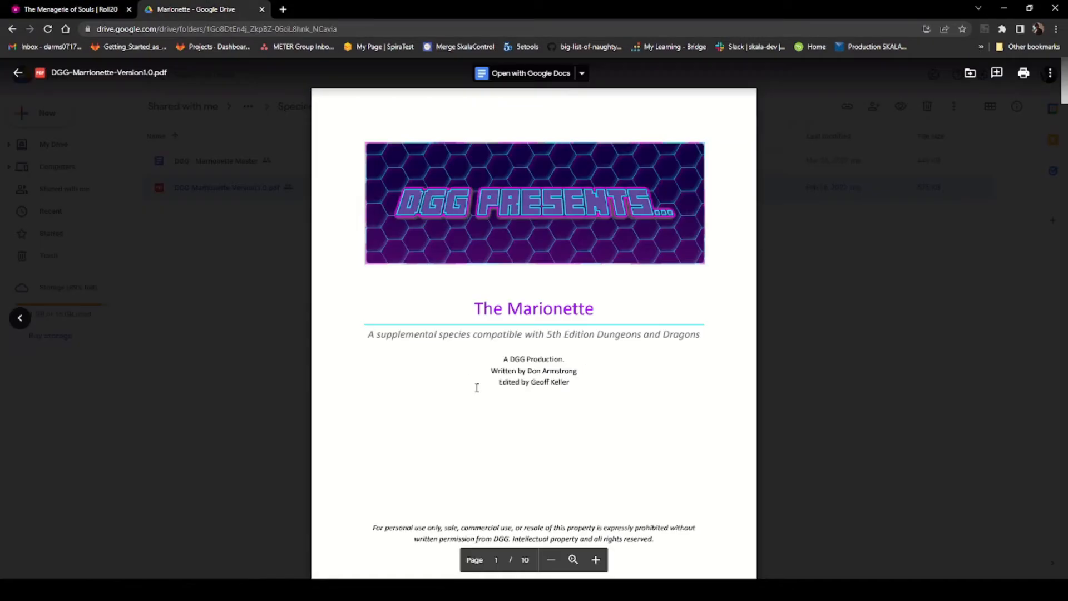
pyautogui.scroll(-8, 475, 383)
pyautogui.scroll(-12, 476, 384)
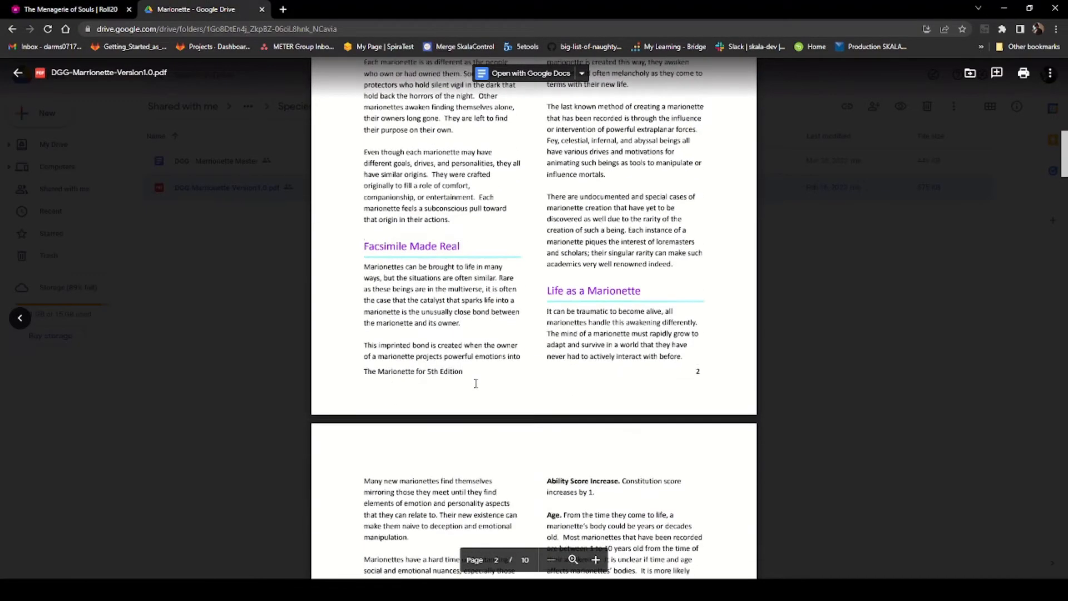
pyautogui.scroll(-3, 470, 280)
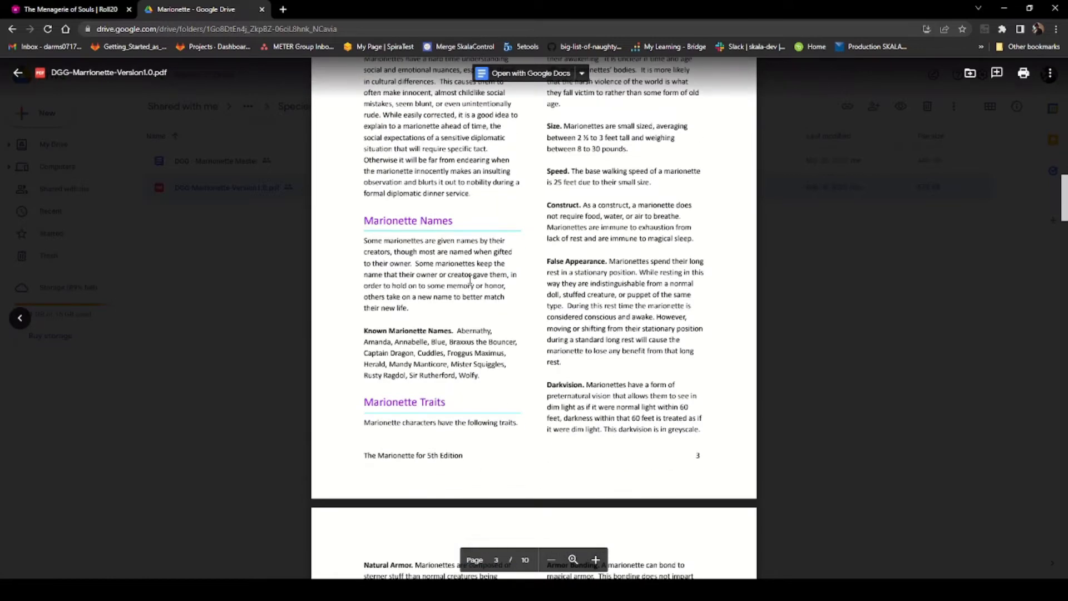
pyautogui.scroll(3, 457, 325)
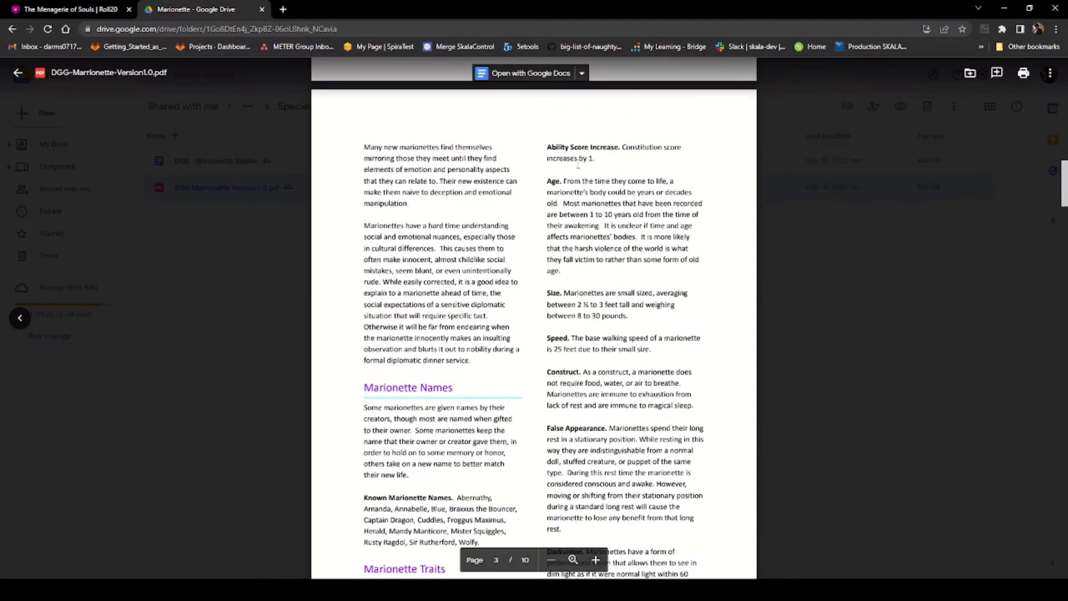
# Step: Return to the Charactermancer and set the custom race's size to Small
pyautogui.click(66, 9)
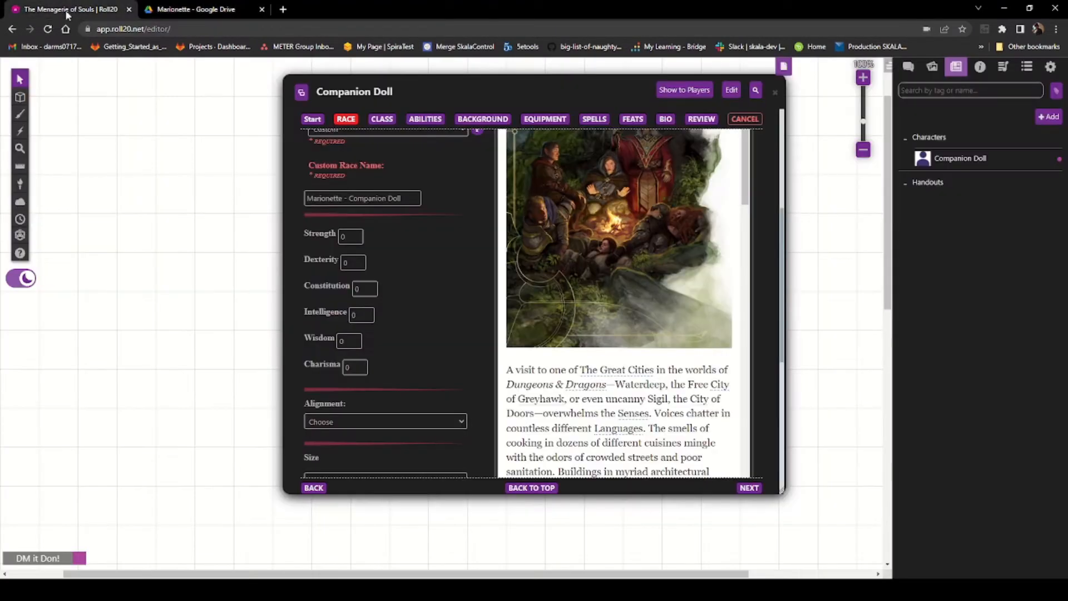
pyautogui.click(371, 286)
pyautogui.scroll(-4, 448, 325)
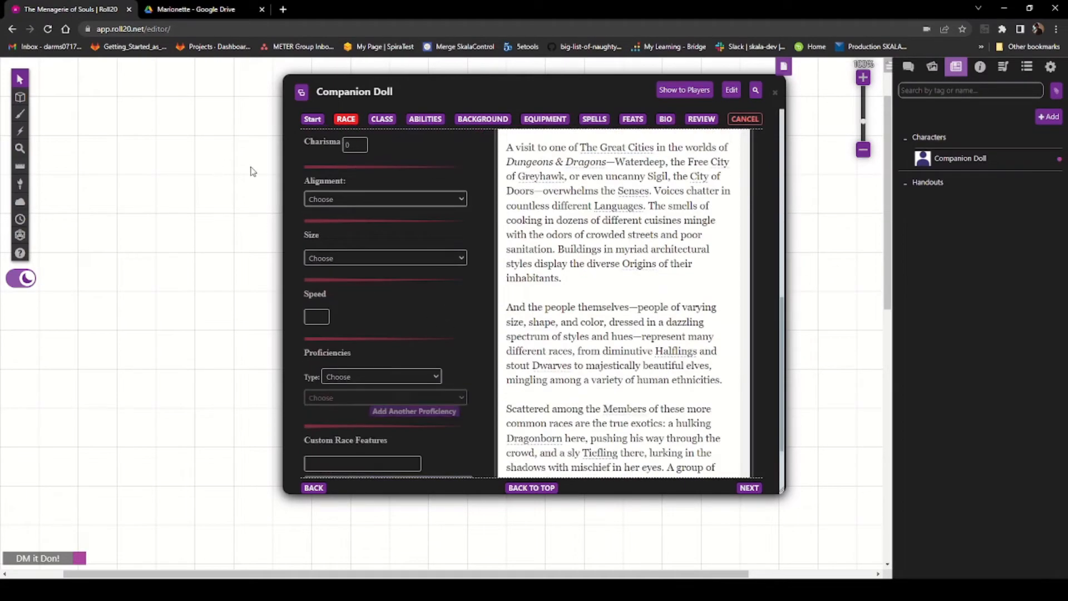
pyautogui.click(422, 289)
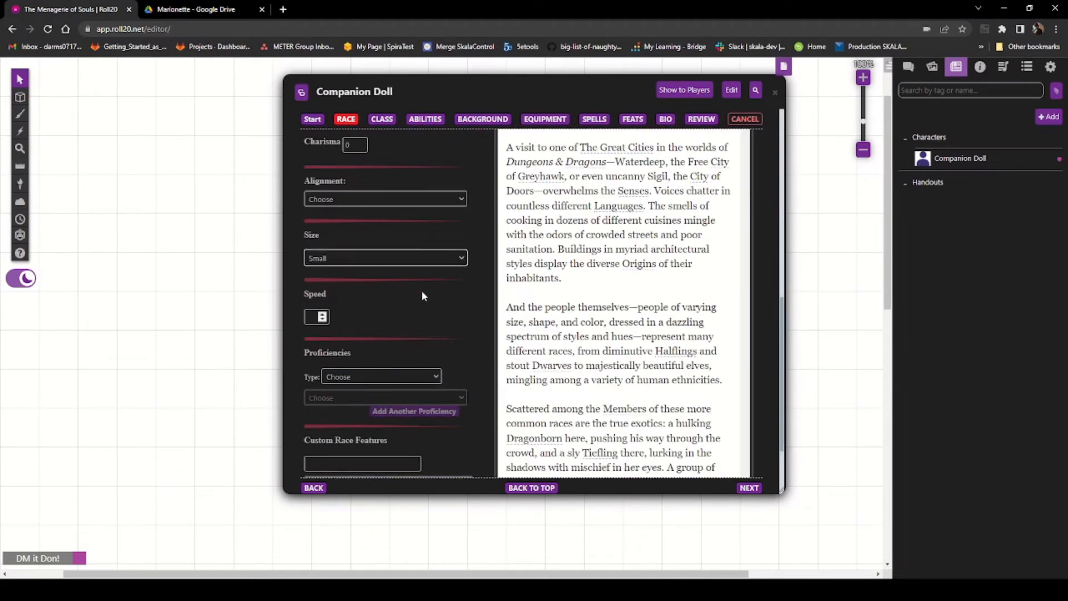
# Step: Set the custom race's speed to 25
pyautogui.click(321, 316)
pyautogui.click(322, 315)
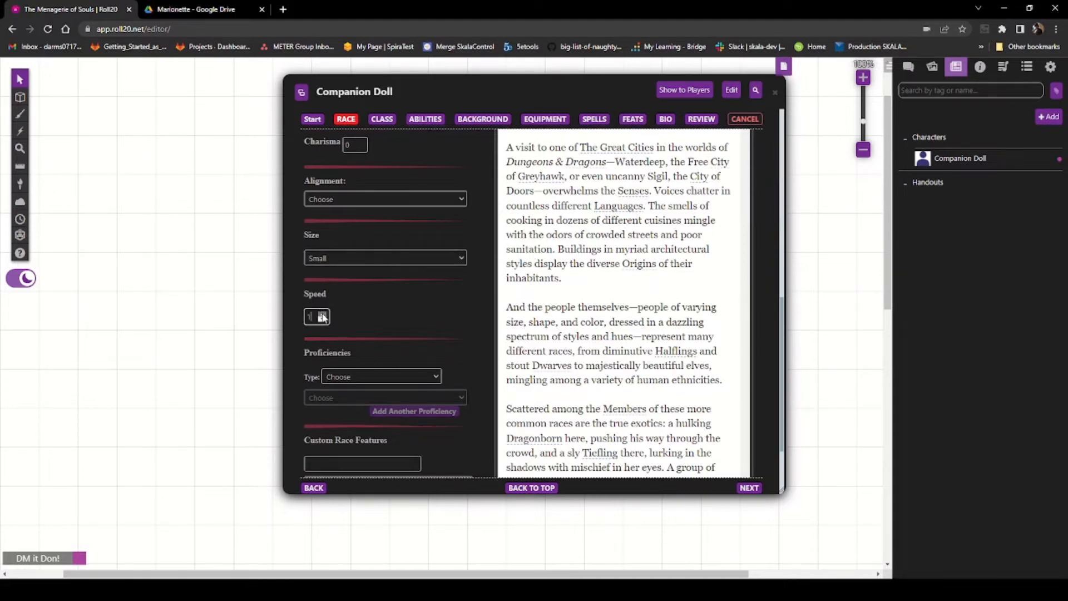
pyautogui.press('BackSpace')
pyautogui.write('25')
# Step: Switch back to the Marionette PDF and read the armor and Companion Doll subspecies traits
pyautogui.click(200, 10)
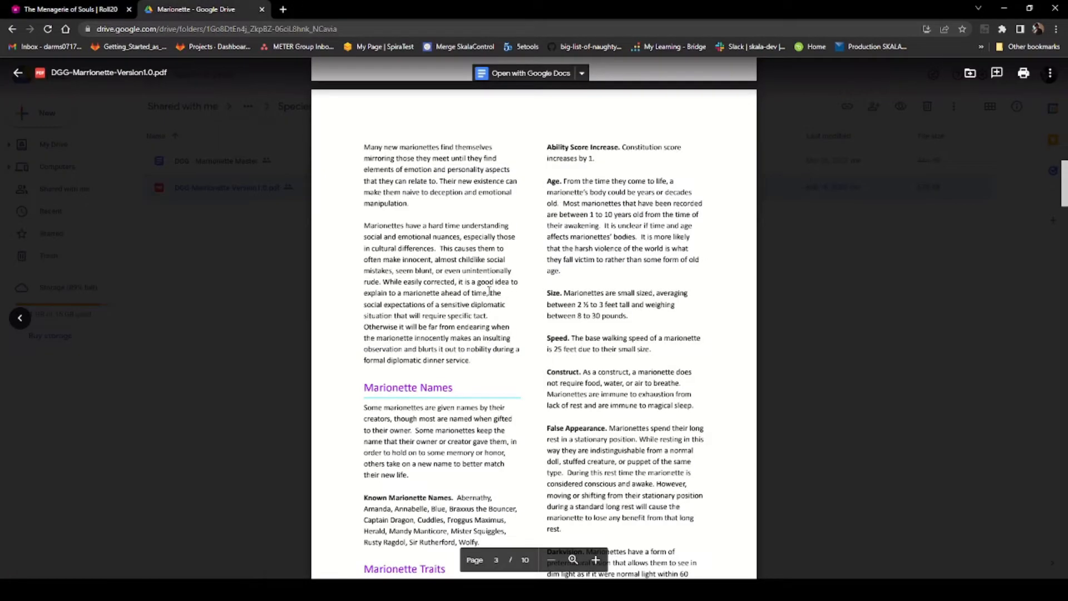
pyautogui.scroll(-3, 488, 291)
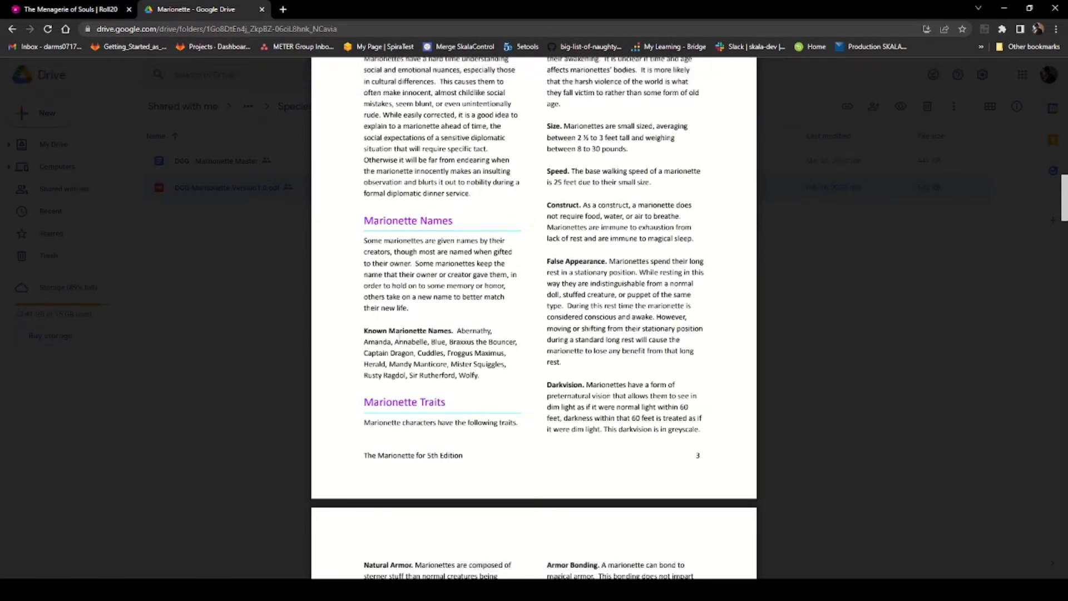
pyautogui.scroll(-2, 400, 338)
pyautogui.scroll(-6, 491, 344)
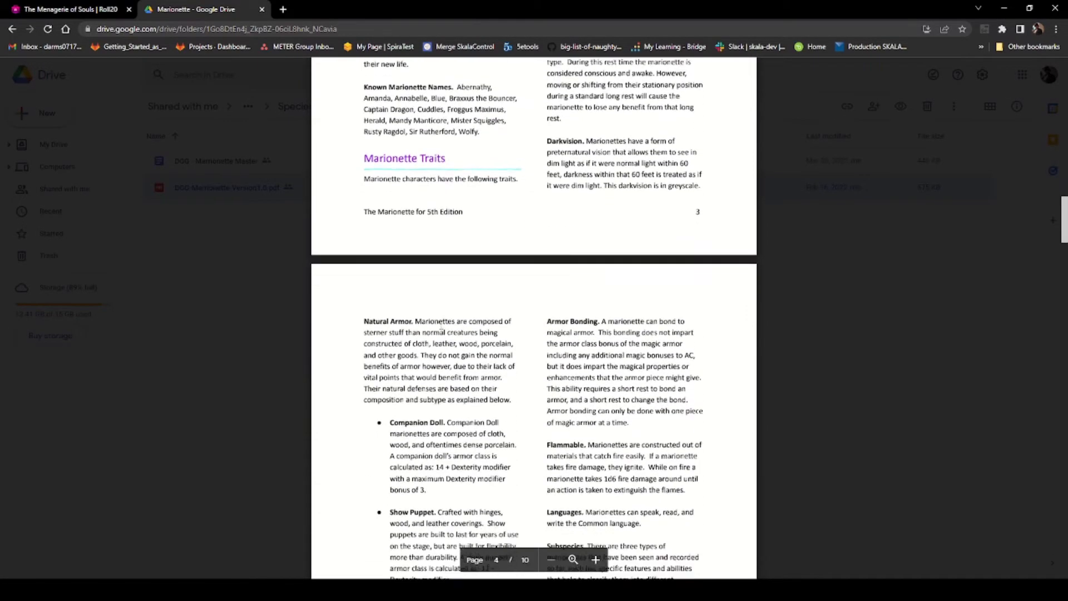
pyautogui.scroll(-3, 436, 318)
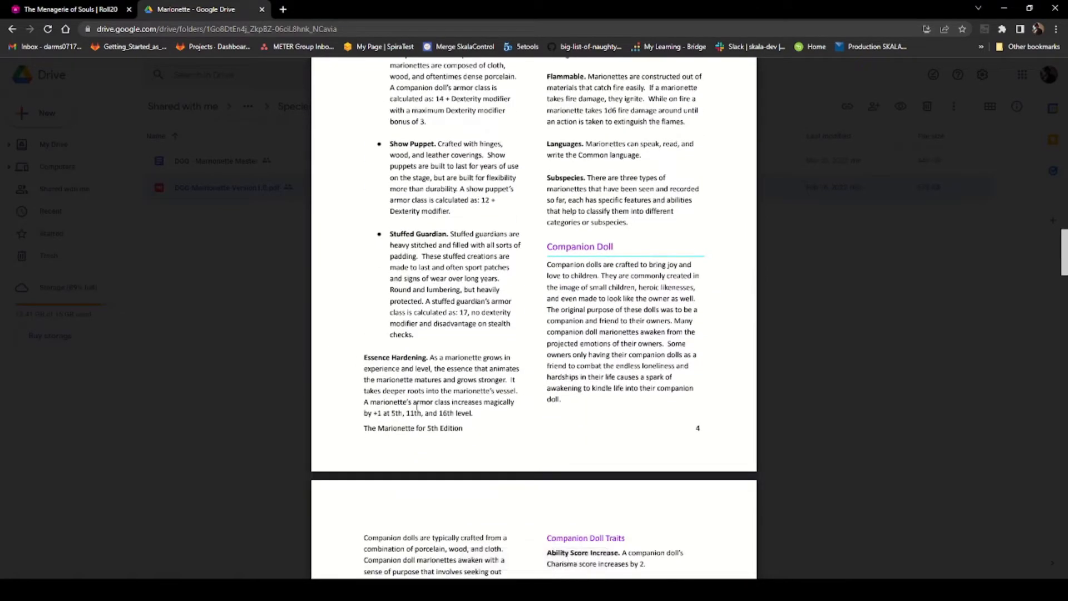
# Step: Browse back through the Marionette PDF and check the Charactermancer's custom race features section
pyautogui.scroll(4, 440, 400)
pyautogui.scroll(10, 440, 396)
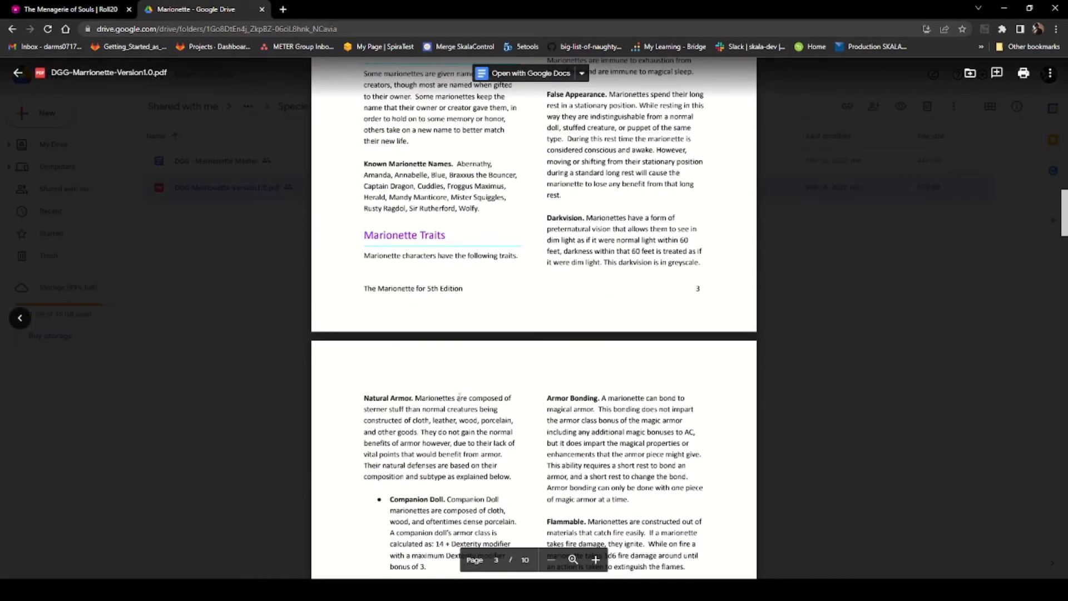
pyautogui.scroll(1, 460, 391)
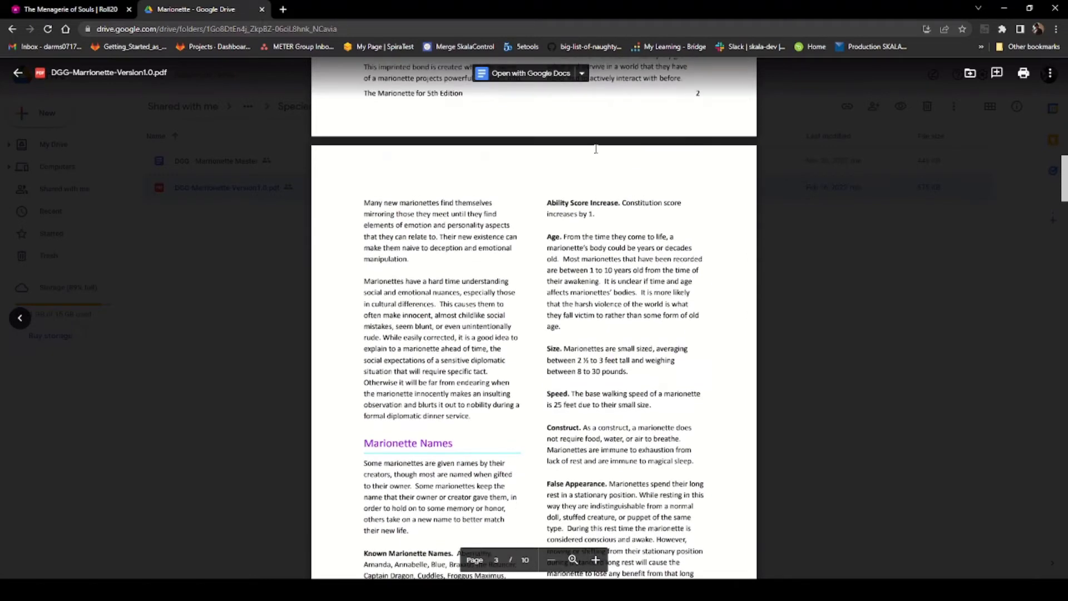
pyautogui.click(61, 10)
pyautogui.scroll(-3, 455, 341)
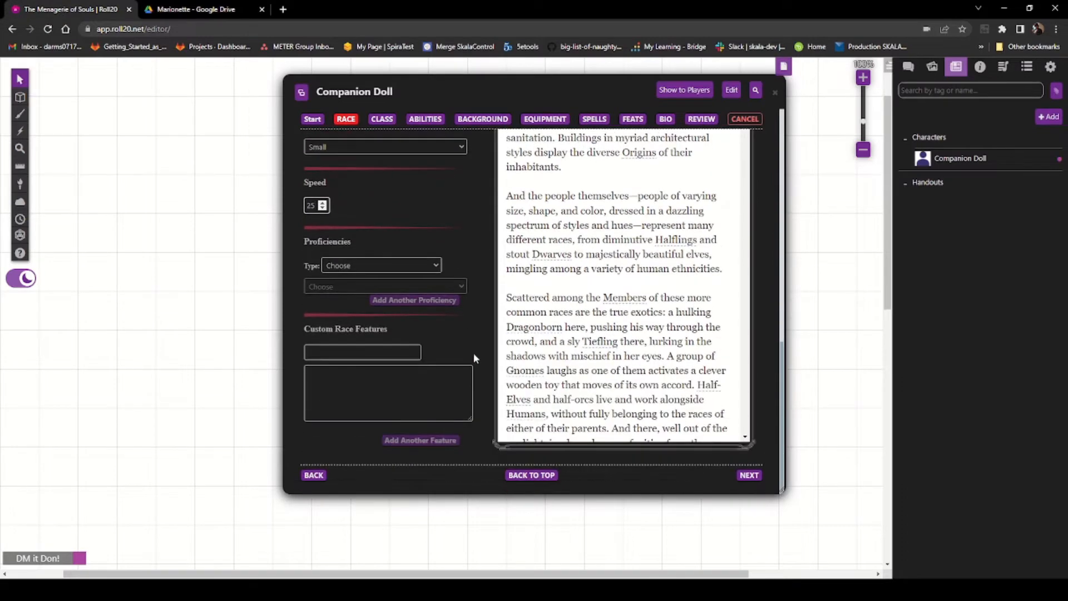
pyautogui.click(370, 353)
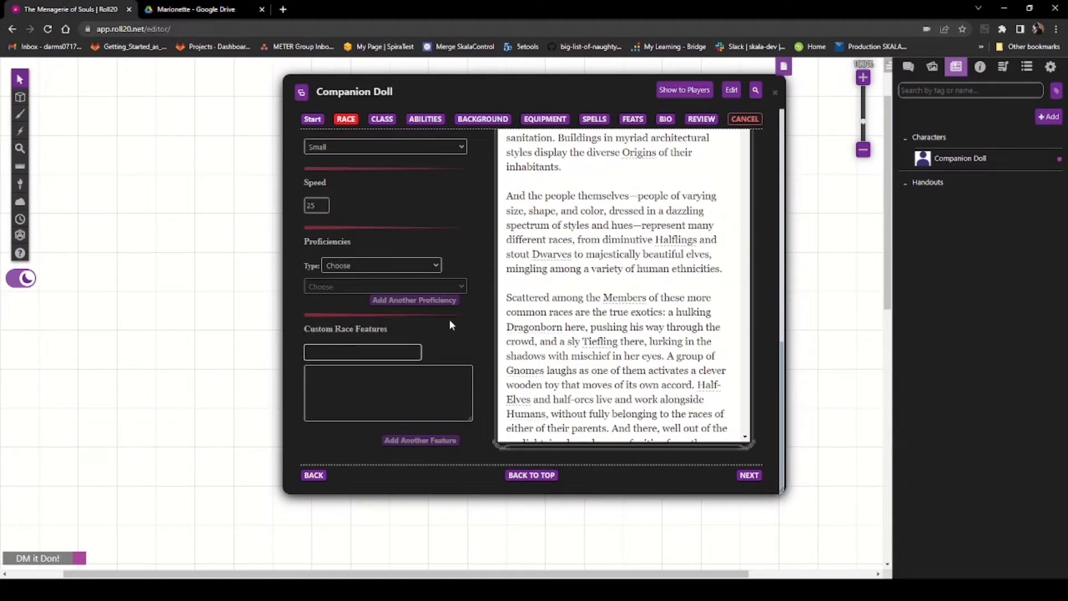
# Step: Switch to the Marionette PDF and copy the Construct trait paragraph
pyautogui.click(198, 10)
pyautogui.scroll(5, 515, 410)
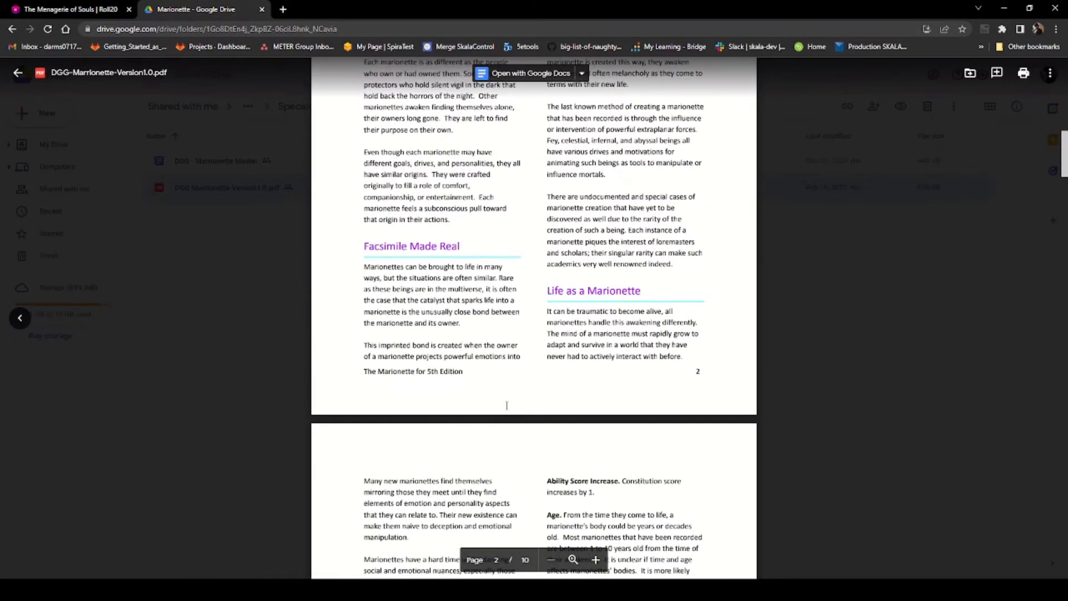
pyautogui.scroll(-4, 450, 348)
pyautogui.scroll(-5, 429, 311)
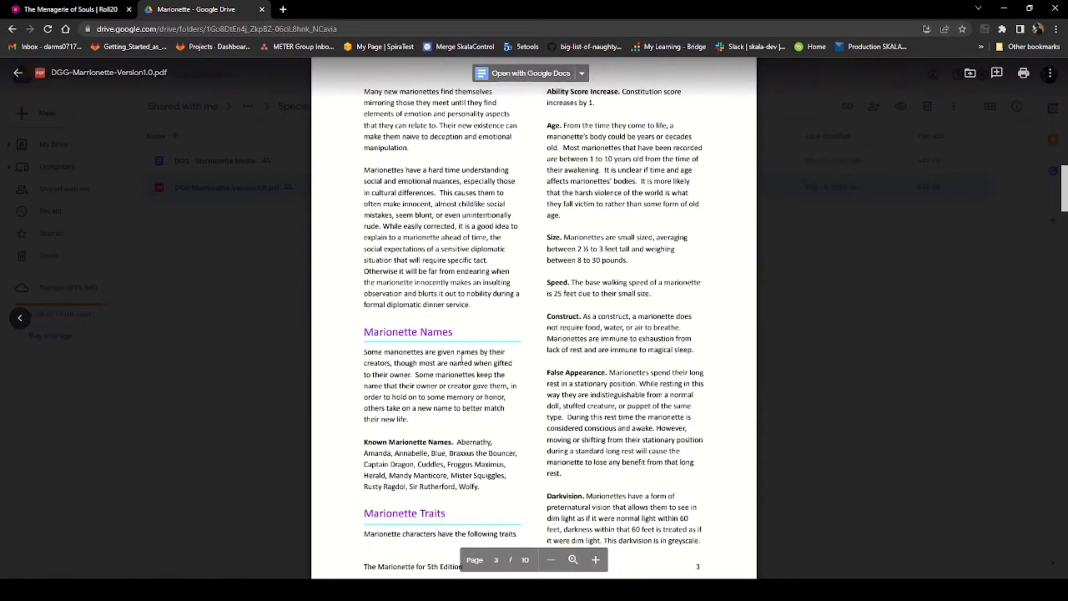
pyautogui.scroll(5, 525, 386)
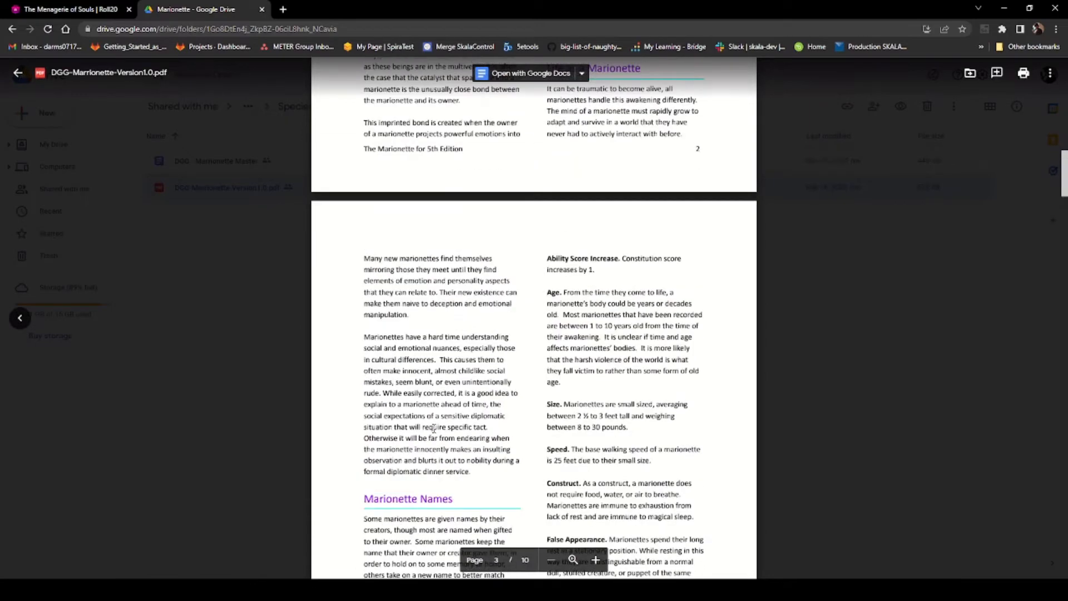
pyautogui.scroll(-3, 559, 338)
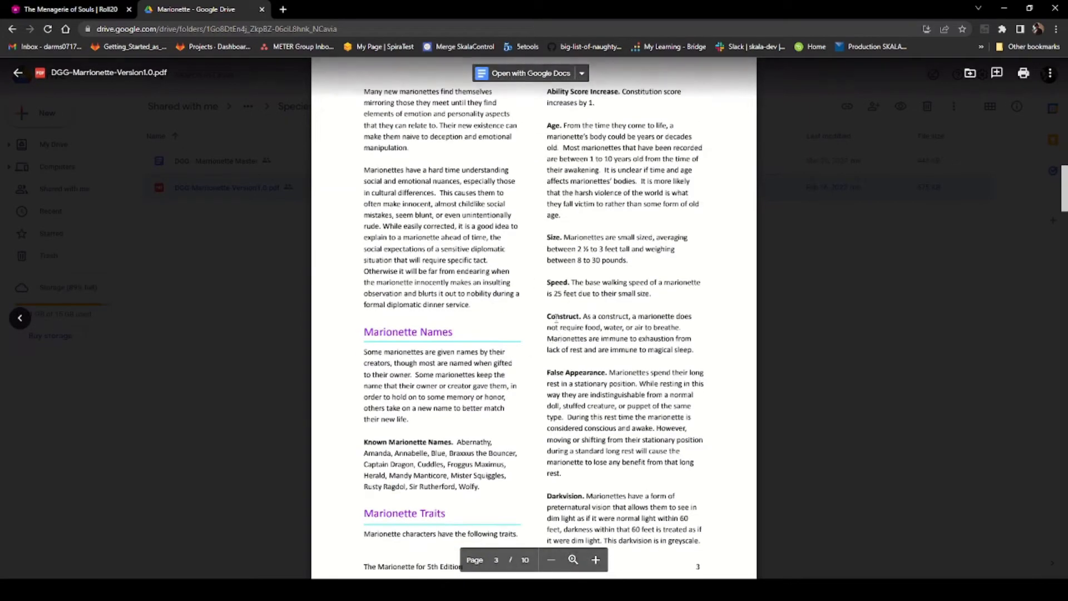
pyautogui.moveTo(550, 316); pyautogui.dragTo(695, 352)
pyautogui.hotkey('ctrl', 'c')
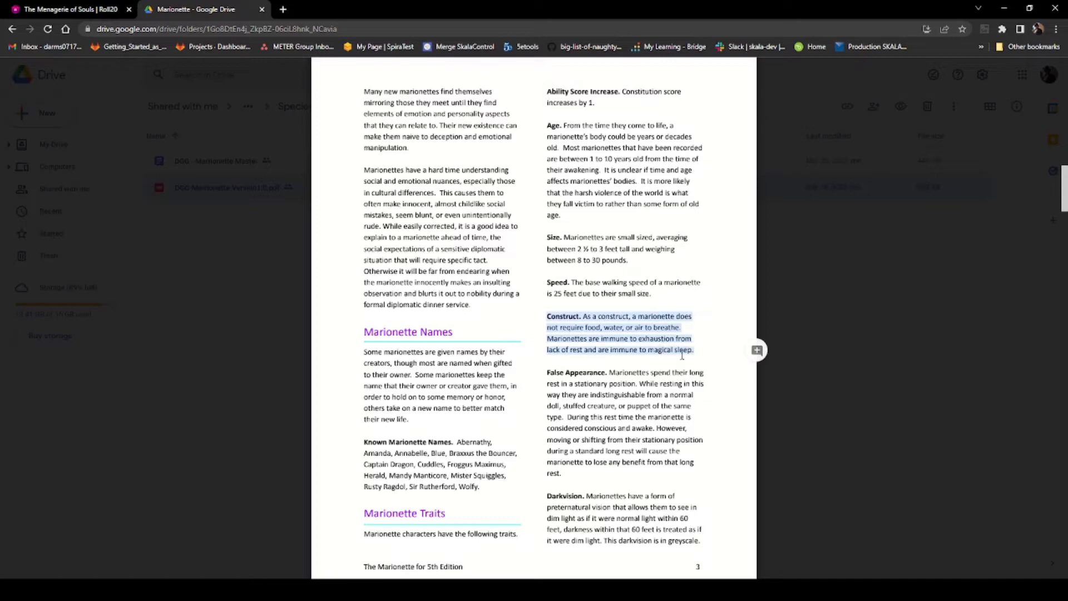
# Step: Add a custom race feature named Construct. with the construct trait description, then add another feature slot
pyautogui.click(72, 9)
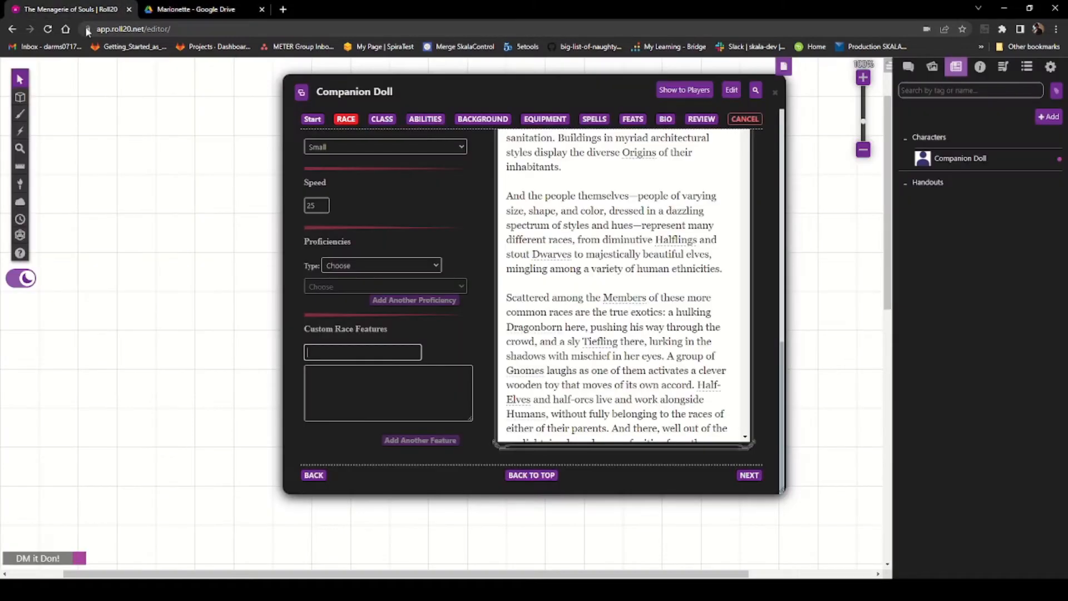
pyautogui.click(335, 372)
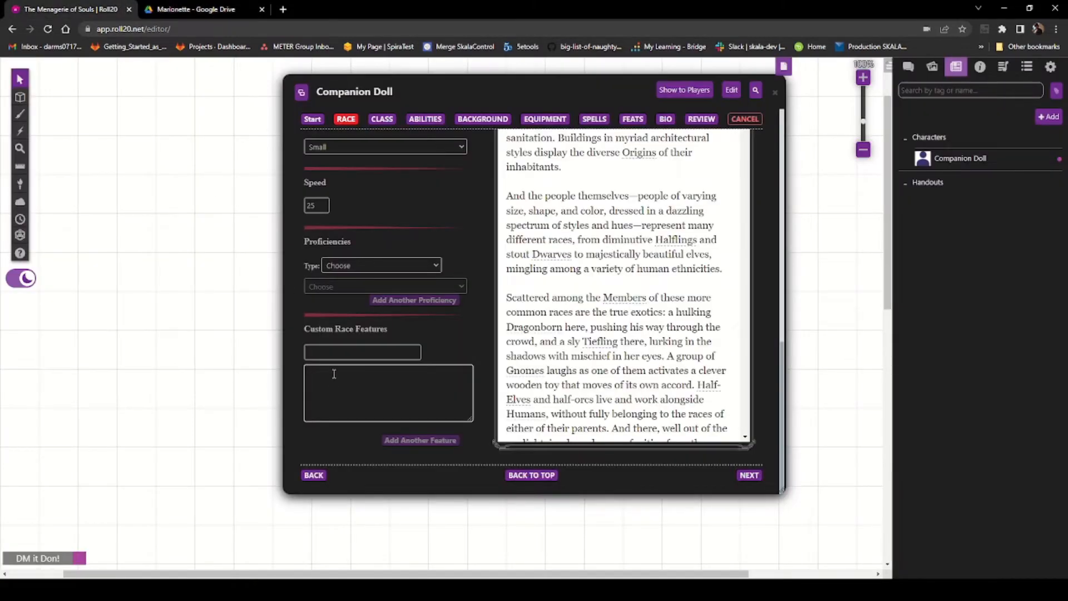
pyautogui.hotkey('ctrl', 'v')
pyautogui.moveTo(342, 373); pyautogui.dragTo(305, 380)
pyautogui.hotkey('ctrl', 'x')
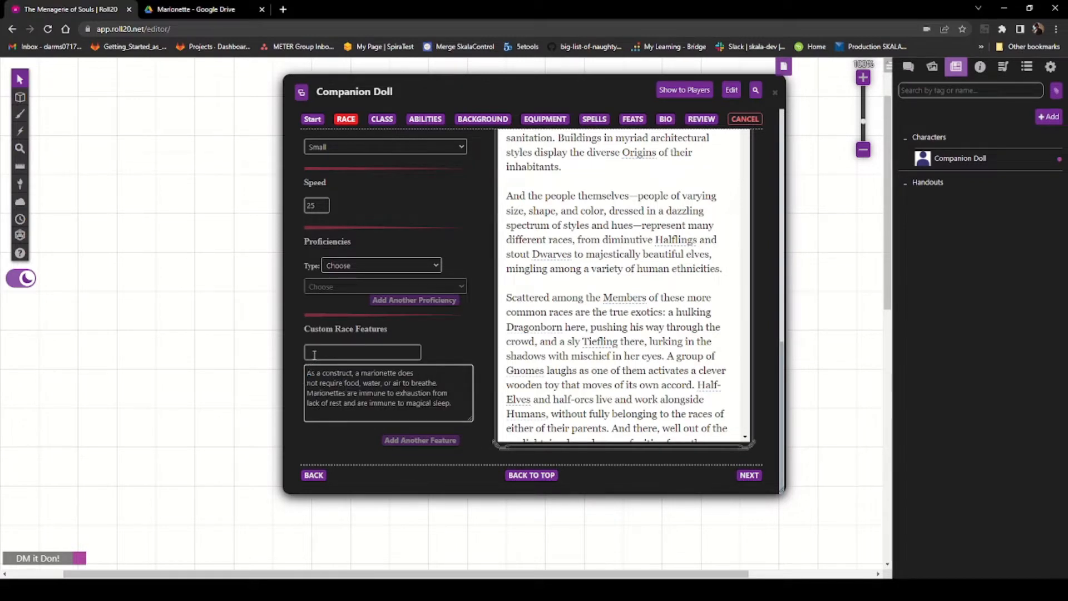
pyautogui.click(315, 354)
pyautogui.hotkey('ctrl', 'v')
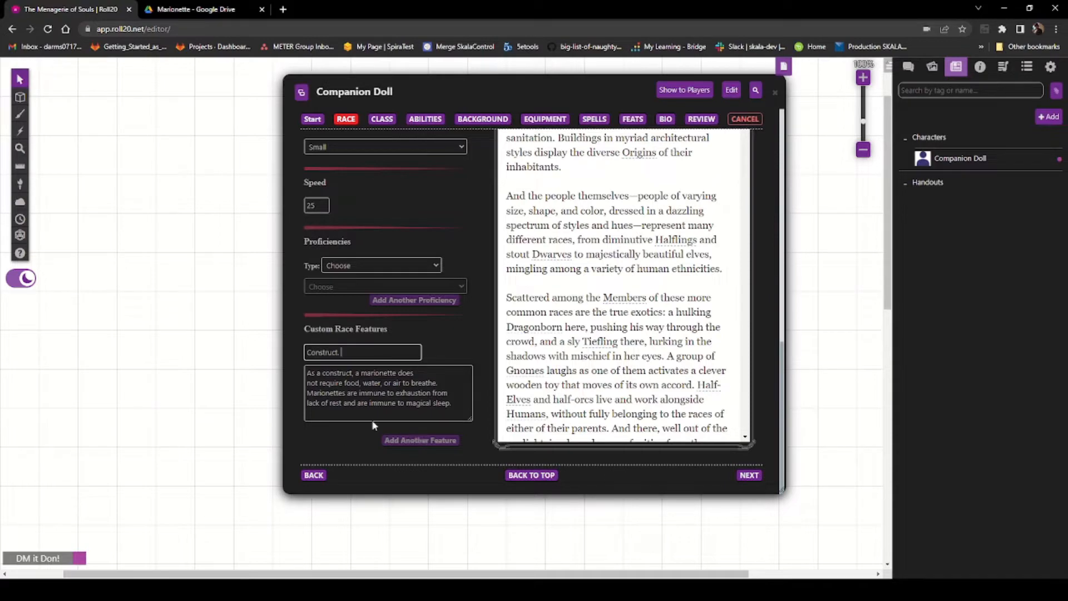
pyautogui.click(414, 440)
# Step: Switch to the Marionette PDF and copy the False Appearance trait paragraph
pyautogui.scroll(-2, 315, 370)
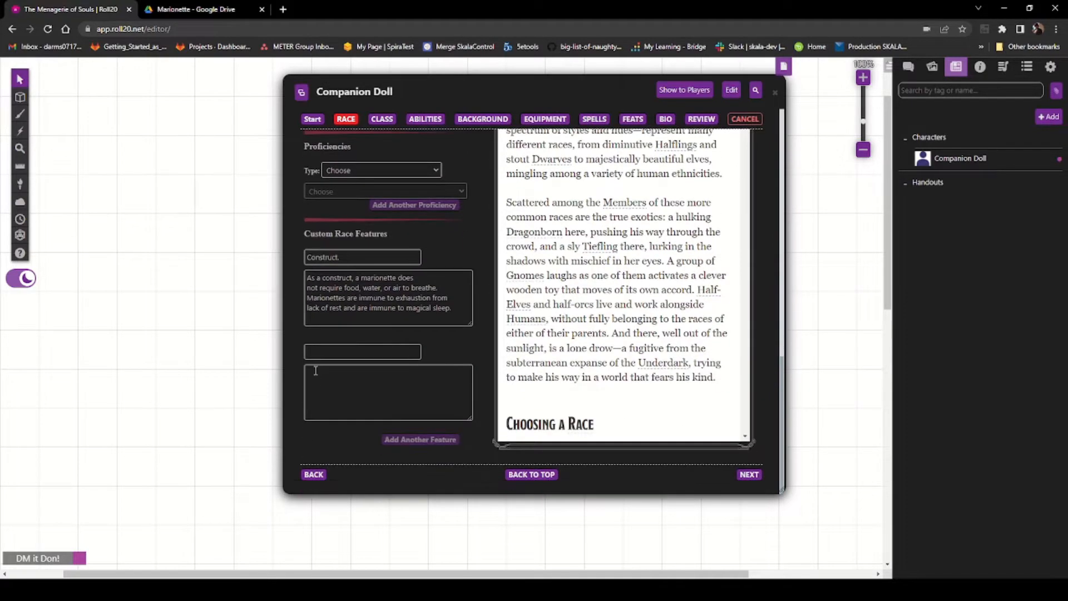
pyautogui.click(219, 9)
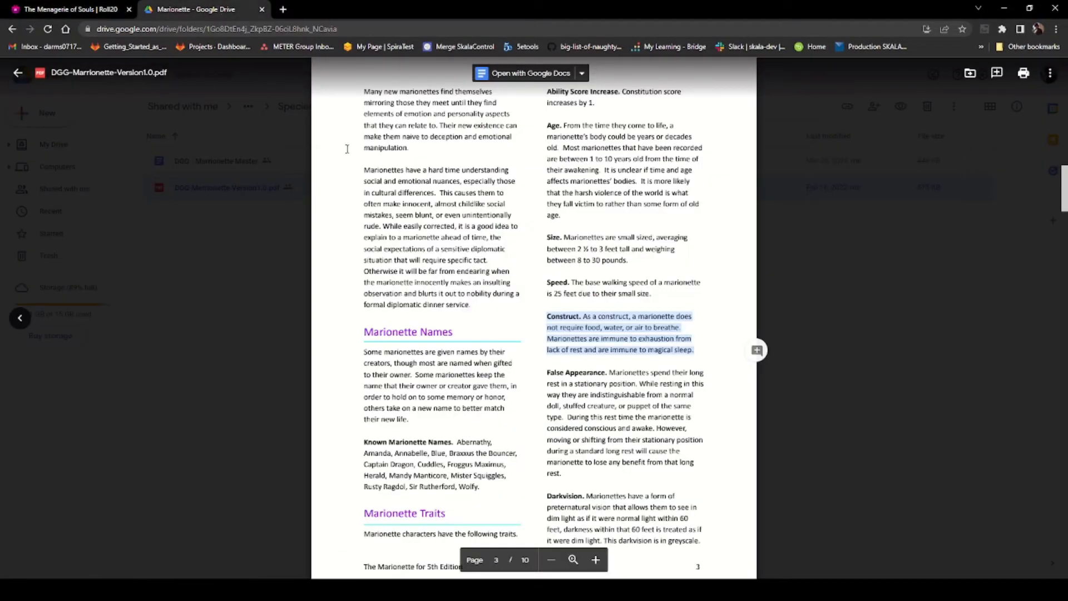
pyautogui.scroll(-2, 559, 413)
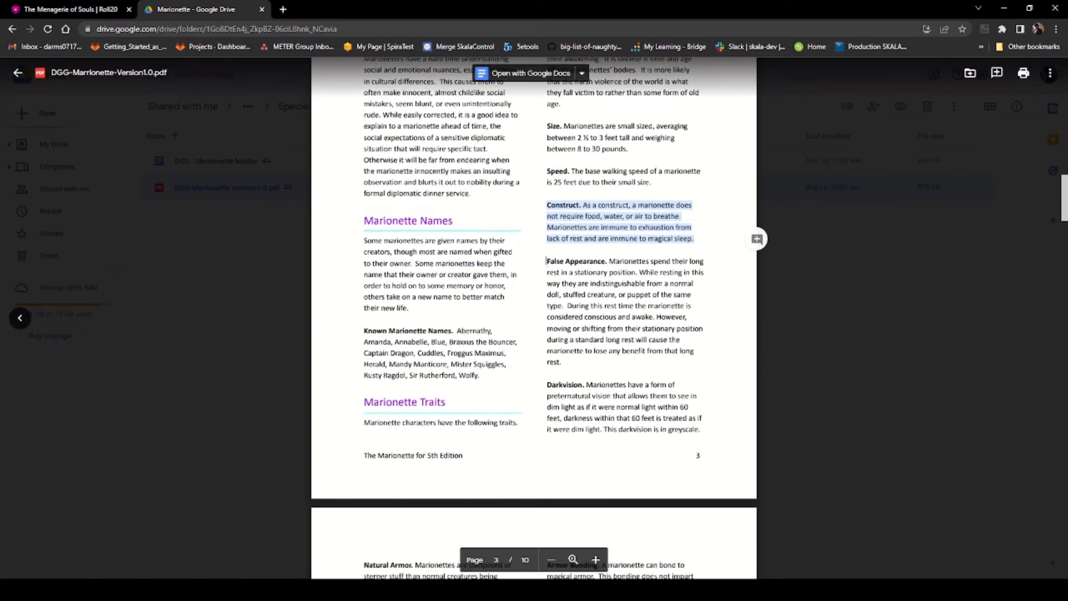
pyautogui.moveTo(547, 261); pyautogui.dragTo(587, 364)
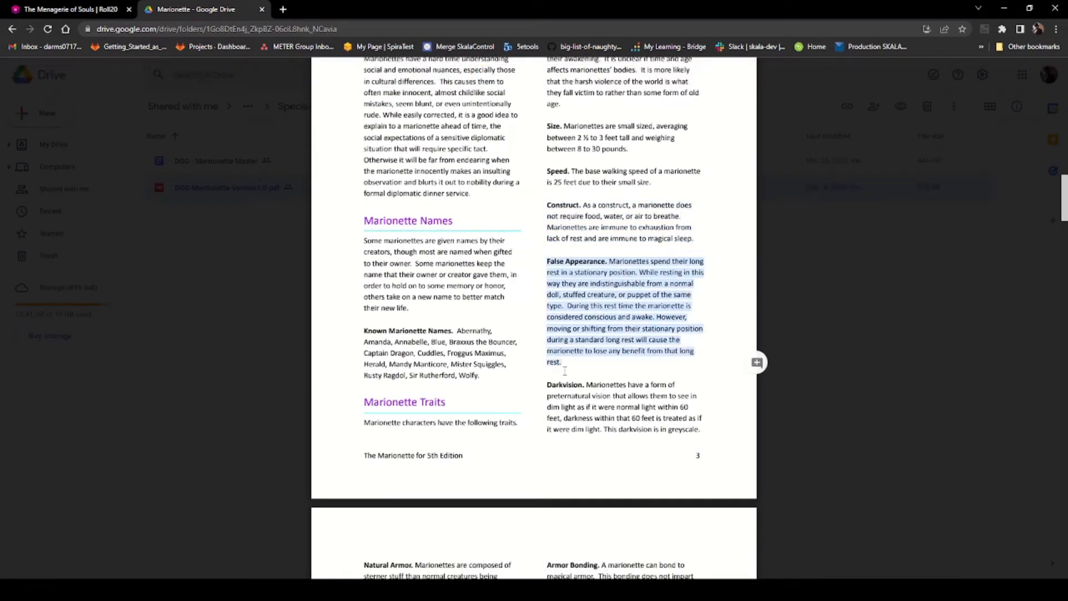
pyautogui.rightClick(558, 310)
pyautogui.click(577, 324)
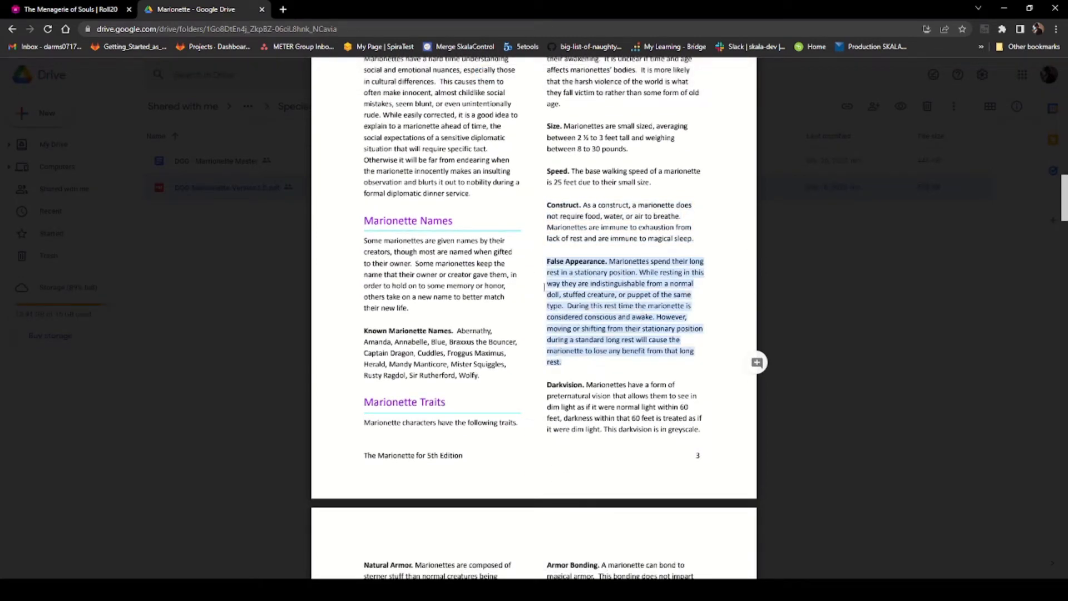
# Step: Add a custom race feature named False Appearance. with its trait description, then add another feature slot
pyautogui.click(62, 8)
pyautogui.click(312, 347)
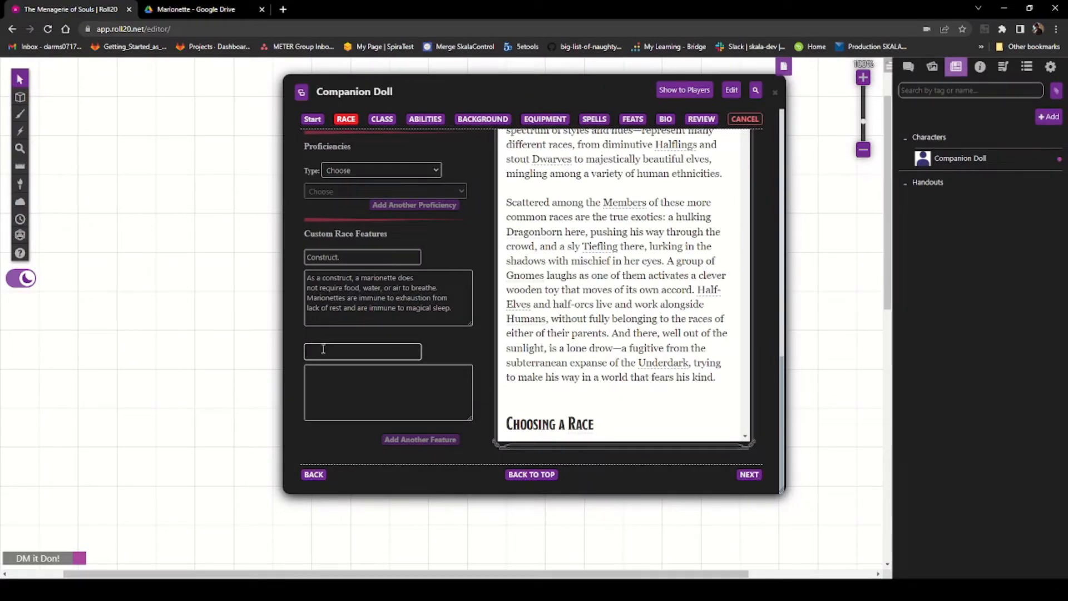
pyautogui.click(343, 390)
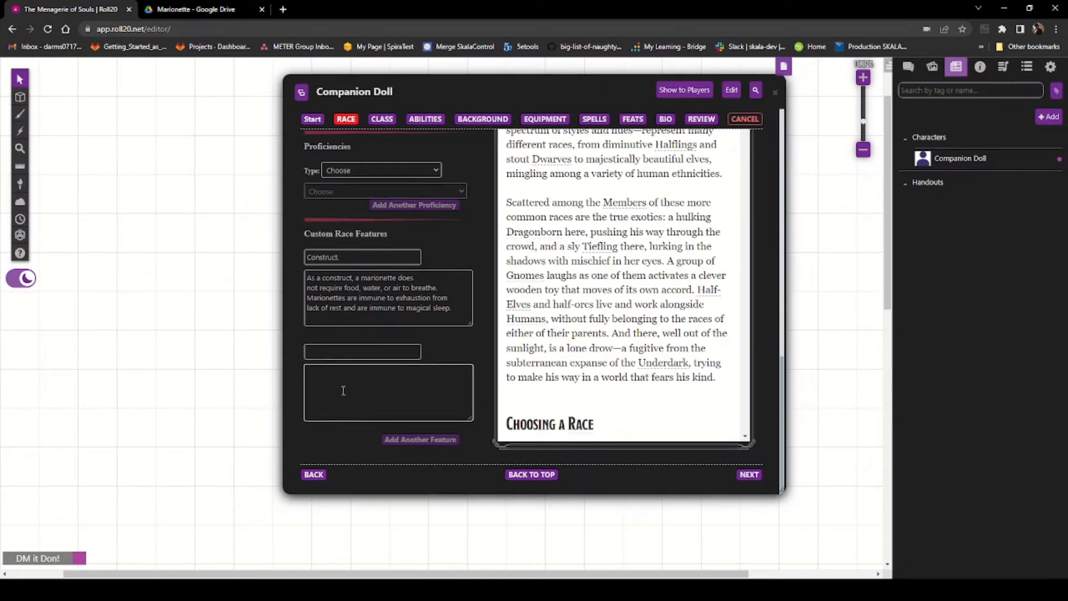
pyautogui.hotkey('ctrl', 'v')
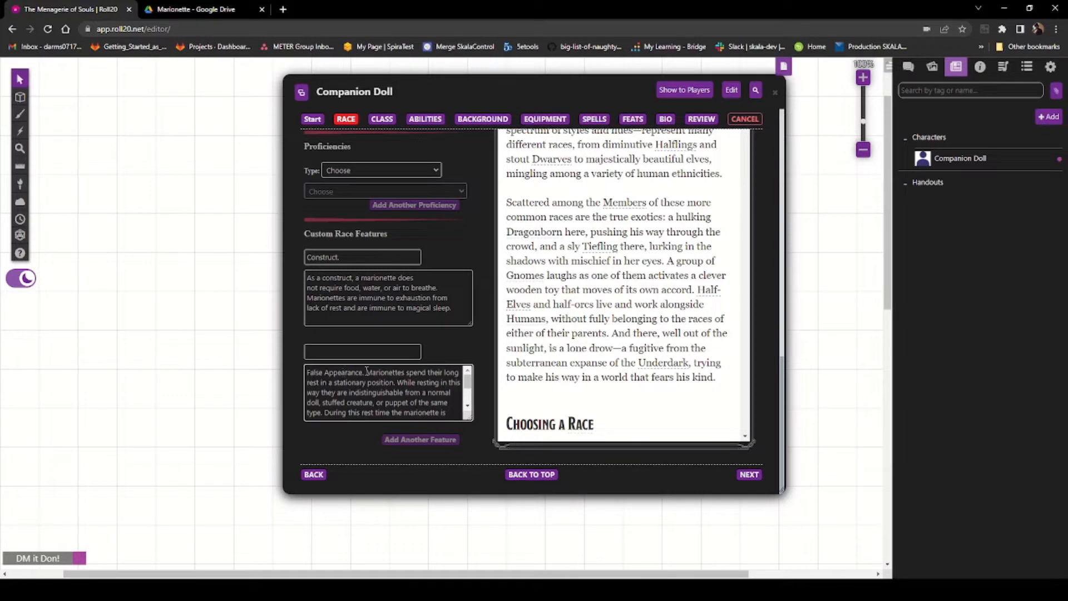
pyautogui.moveTo(367, 371); pyautogui.dragTo(307, 372)
pyautogui.hotkey('ctrl', 'x')
pyautogui.click(338, 352)
pyautogui.hotkey('ctrl', 'v')
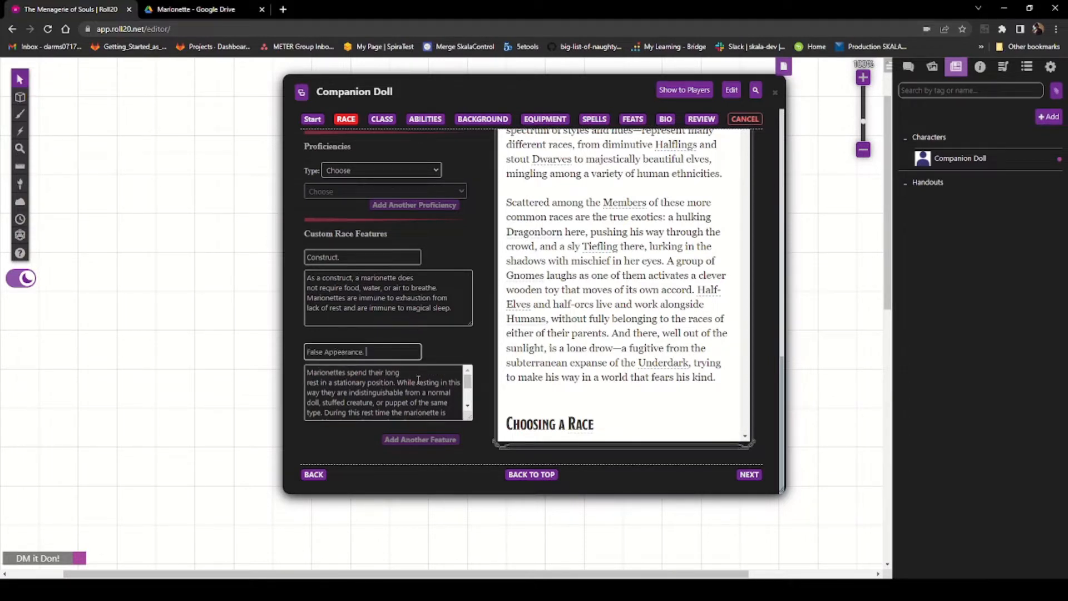
pyautogui.click(412, 440)
# Step: Switch to the Marionette PDF and copy the Darkvision trait paragraph
pyautogui.scroll(-5, 338, 412)
pyautogui.scroll(-1, 497, 425)
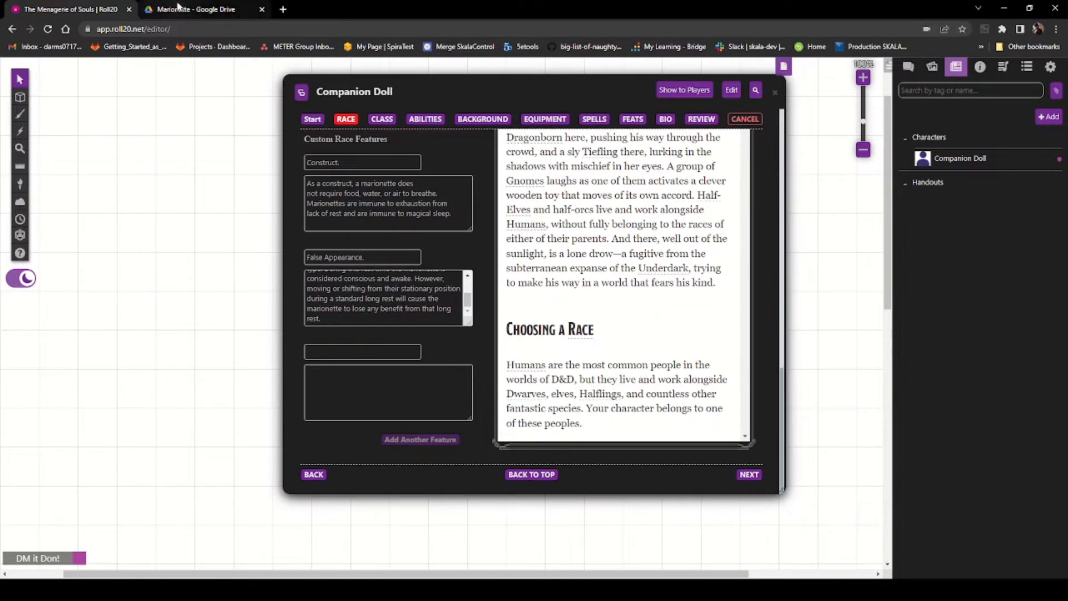
pyautogui.click(179, 8)
pyautogui.click(559, 385)
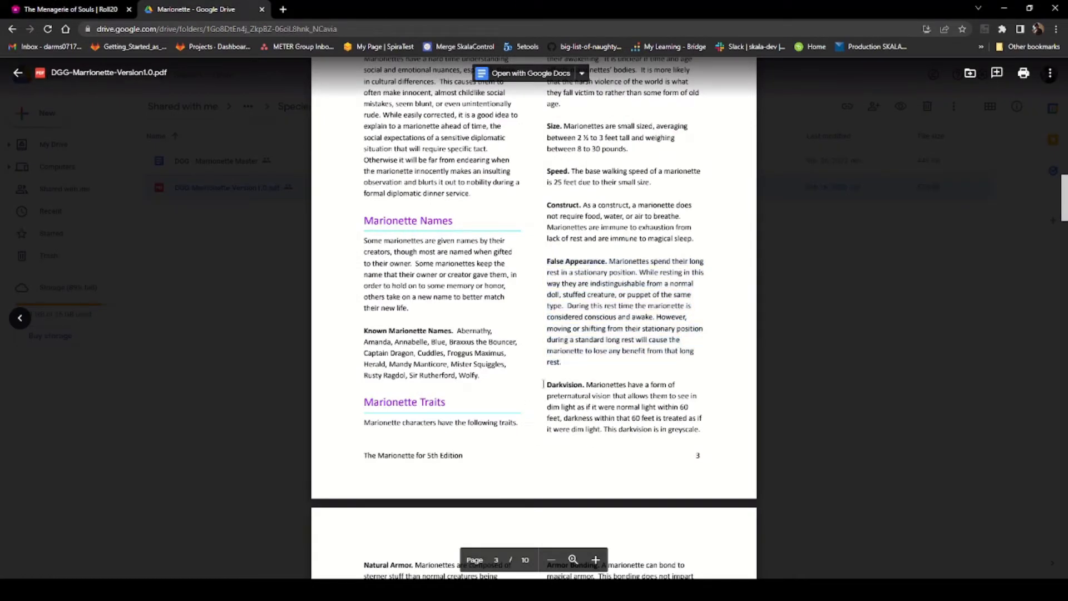
pyautogui.moveTo(544, 384); pyautogui.dragTo(701, 438)
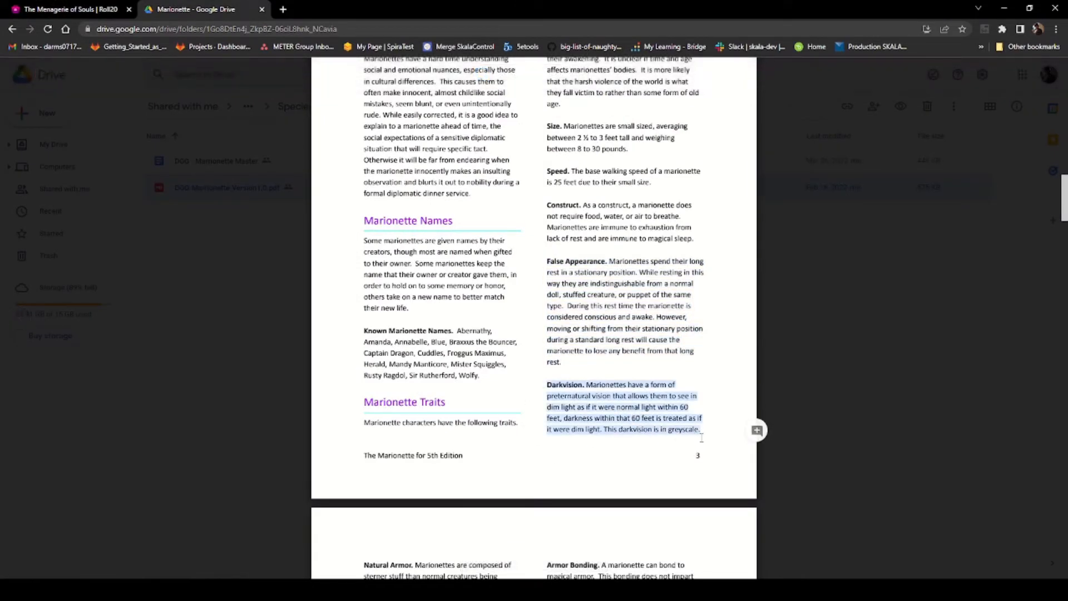
pyautogui.rightClick(652, 407)
pyautogui.click(669, 422)
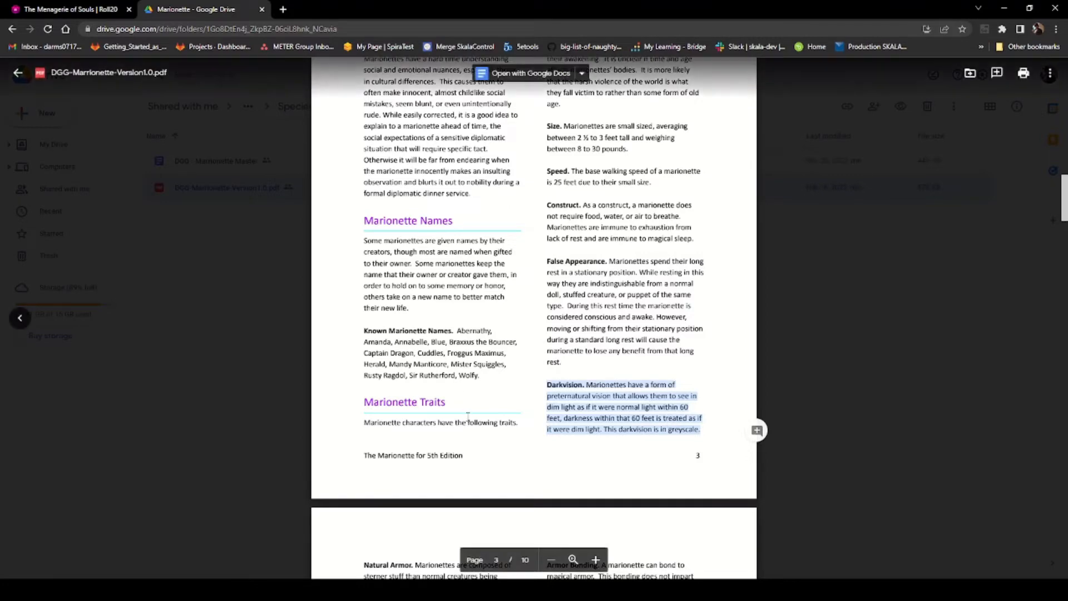
# Step: Add a custom race feature named Darkvision. with its trait description
pyautogui.scroll(-4, 365, 426)
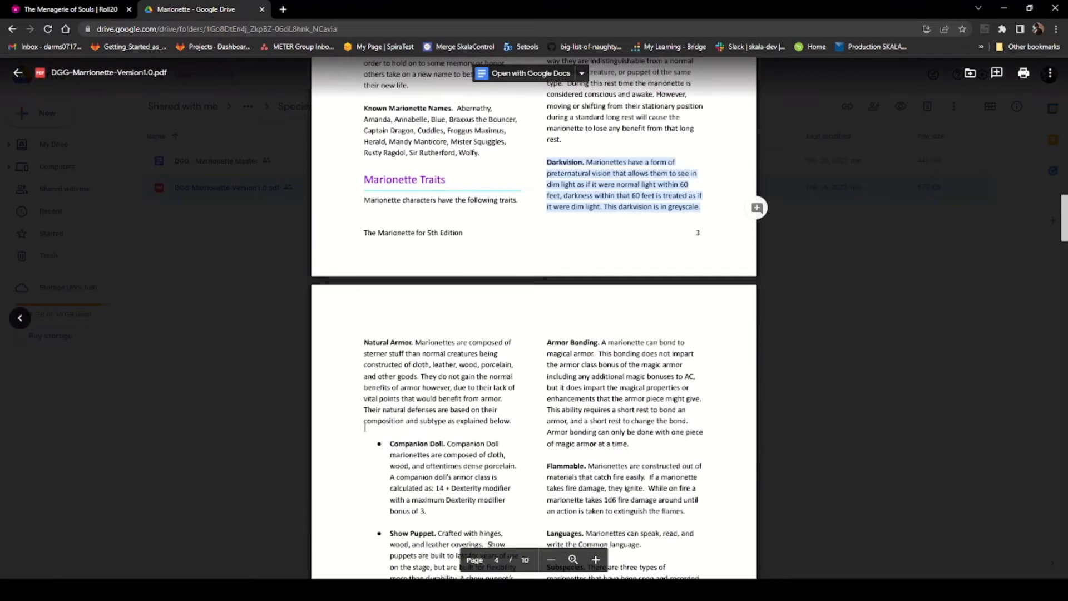
pyautogui.click(62, 11)
pyautogui.click(340, 347)
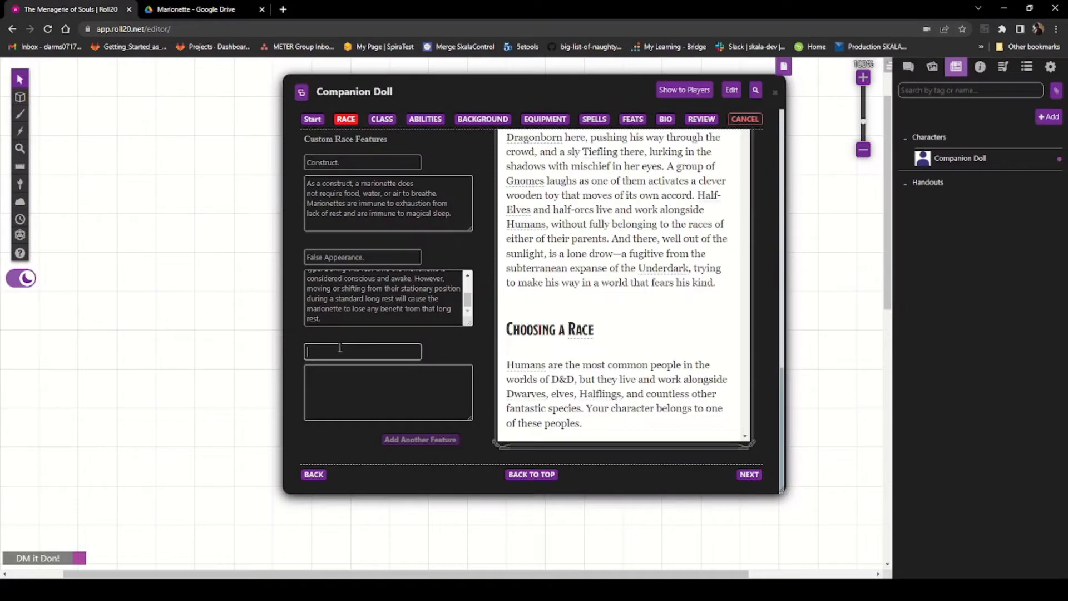
pyautogui.click(333, 389)
pyautogui.hotkey('ctrl', 'v')
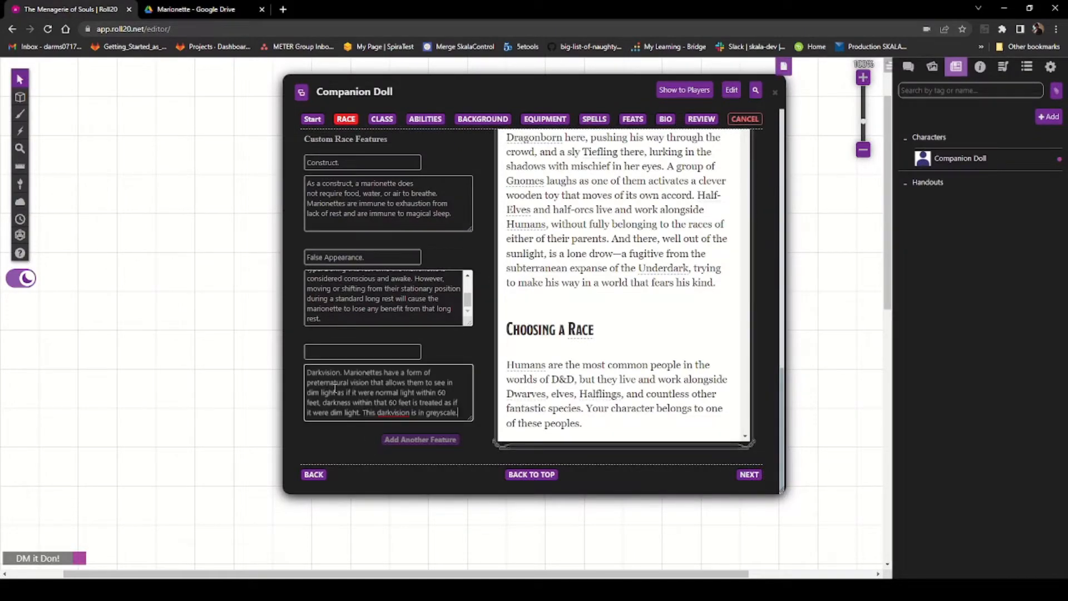
pyautogui.scroll(2, 341, 434)
pyautogui.scroll(-2, 342, 459)
pyautogui.moveTo(345, 373); pyautogui.dragTo(305, 373)
pyautogui.hotkey('ctrl', 'x')
pyautogui.click(346, 352)
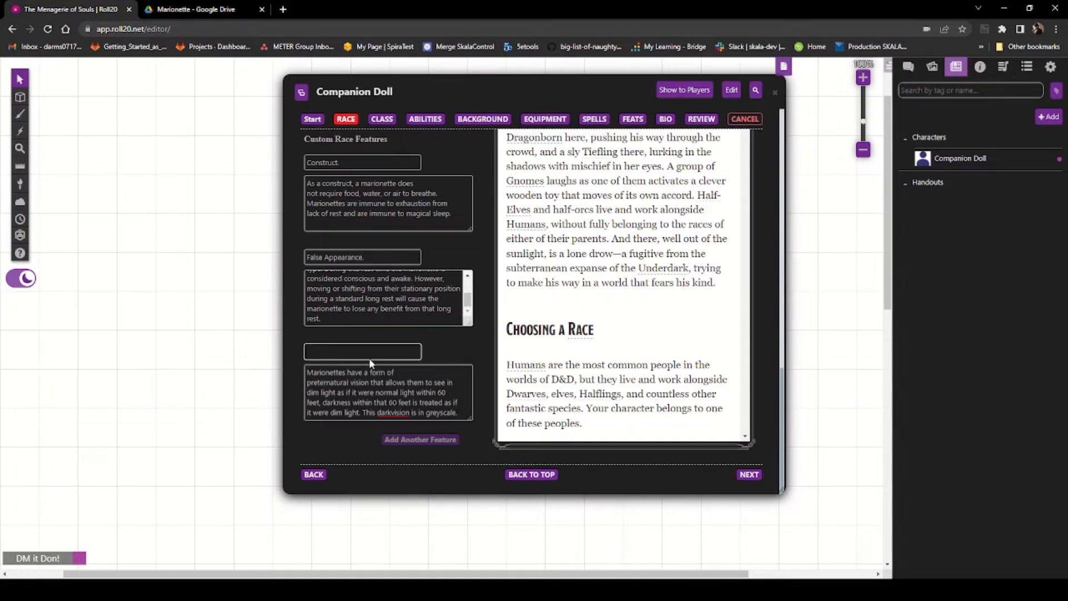
pyautogui.hotkey('ctrl', 'v')
pyautogui.click(408, 380)
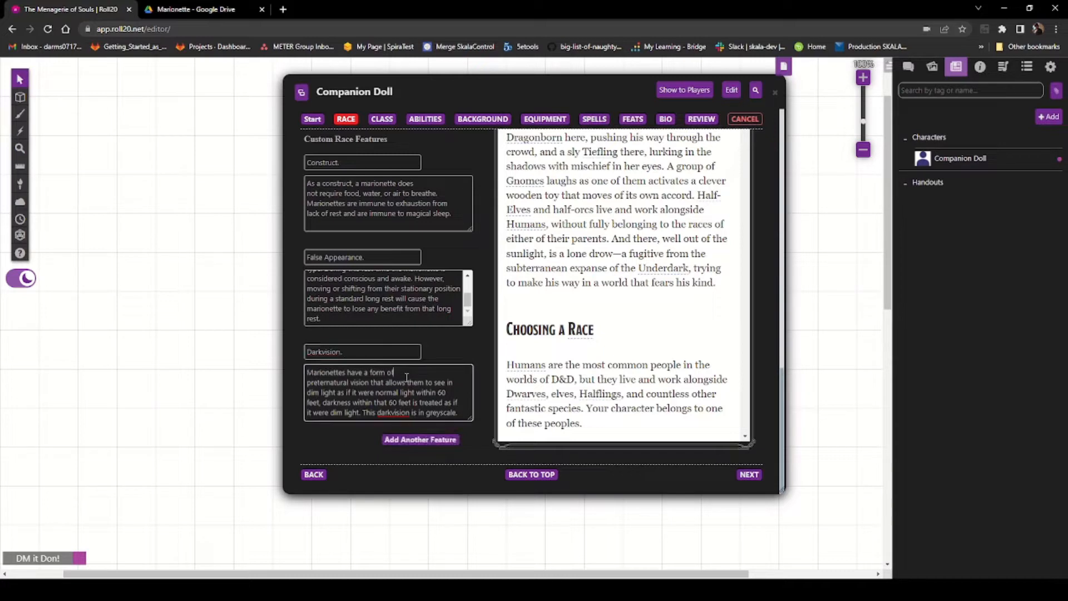
# Step: Remove the line breaks from the Darkvision description and add another feature slot
pyautogui.press('Delete')
pyautogui.press('Delete')
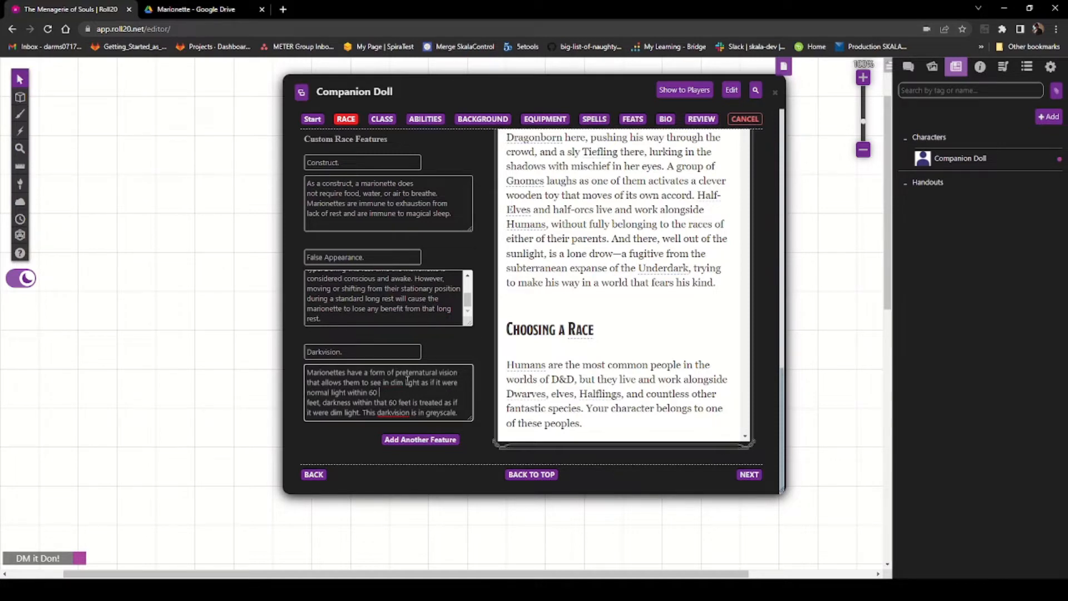
pyautogui.press('Delete')
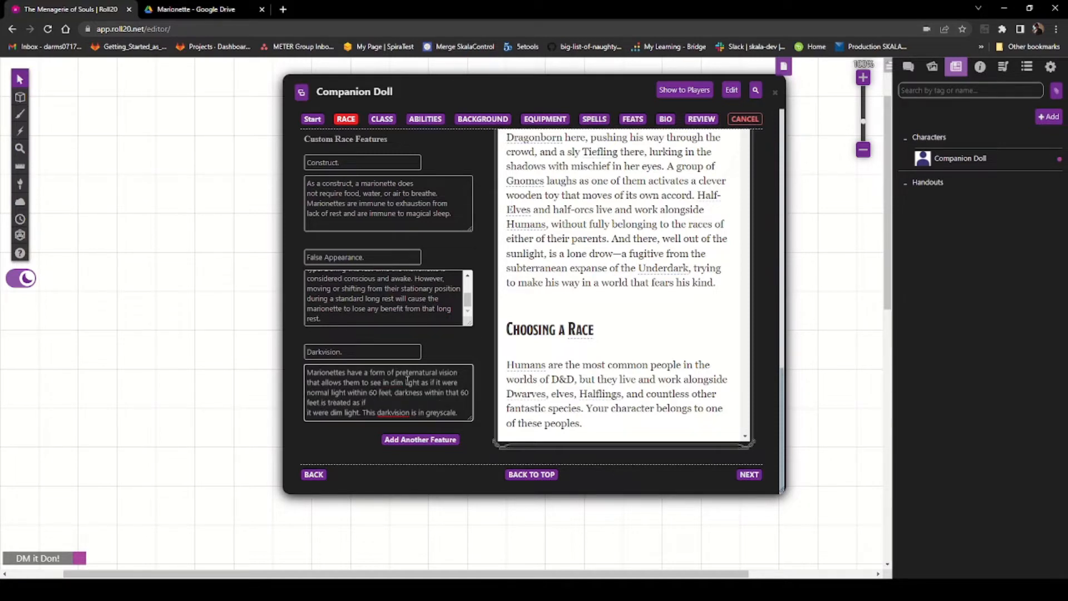
pyautogui.press('Delete')
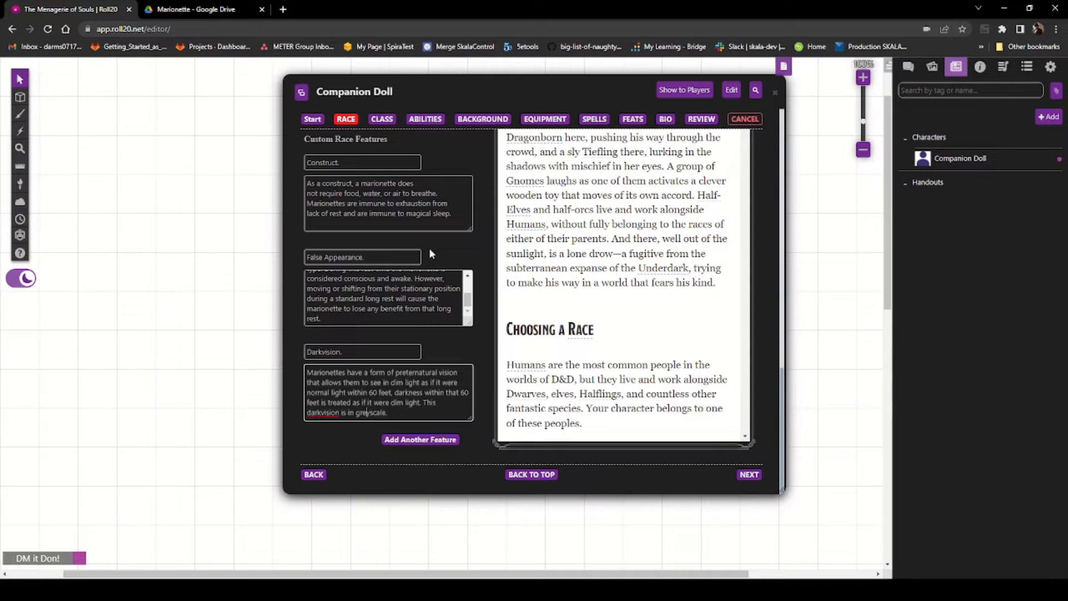
pyautogui.click(429, 440)
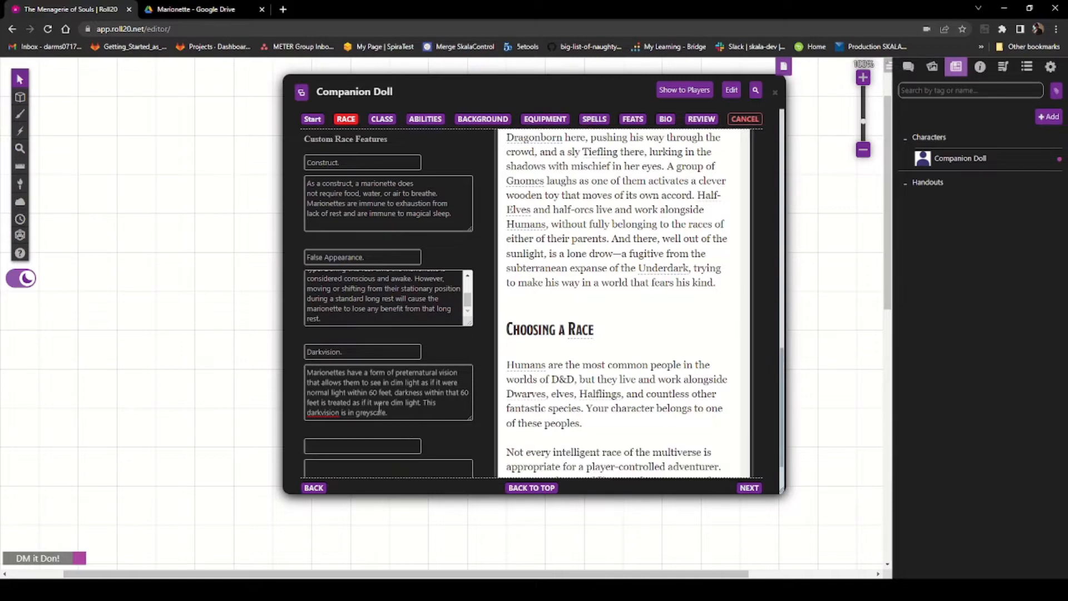
# Step: Switch to the Marionette PDF and copy the Companion Doll armor paragraph
pyautogui.scroll(-2, 310, 355)
pyautogui.click(309, 355)
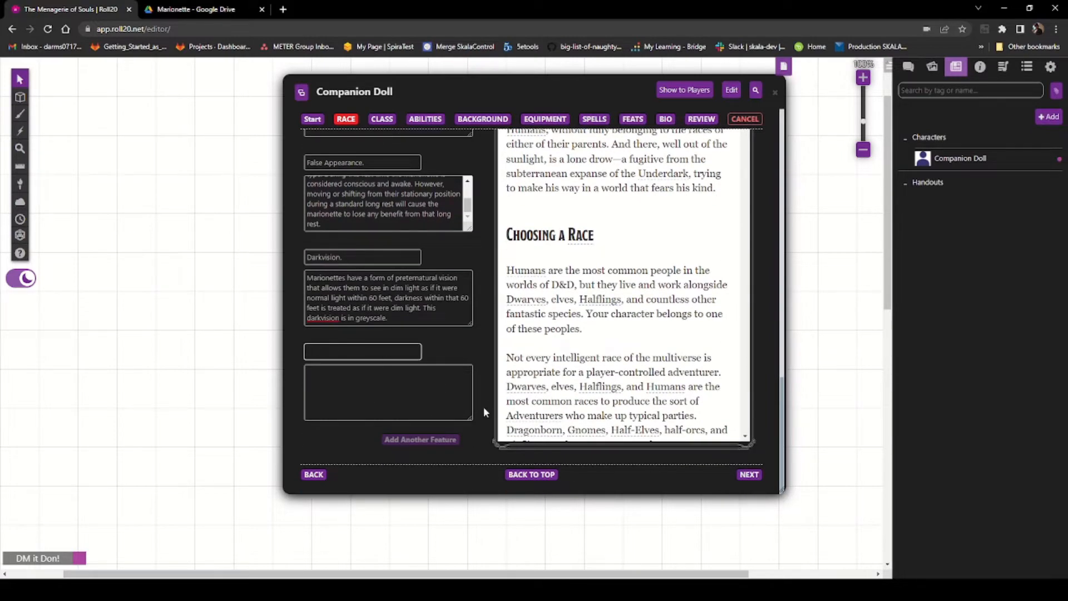
pyautogui.click(194, 6)
pyautogui.scroll(-3, 456, 367)
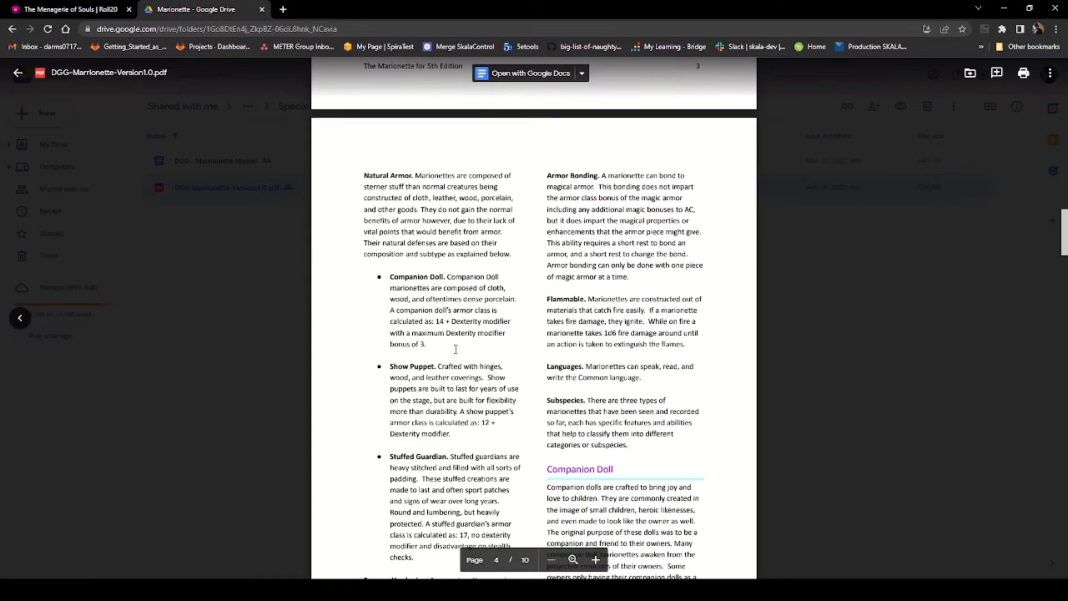
pyautogui.moveTo(385, 270); pyautogui.dragTo(442, 350)
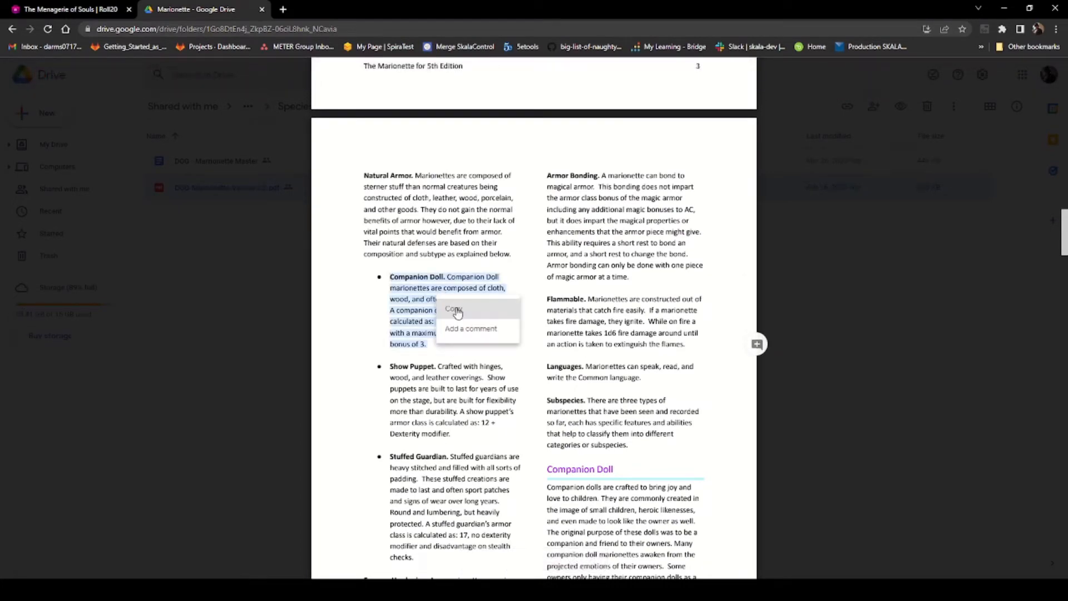
pyautogui.hotkey('ctrl', 'Tab')
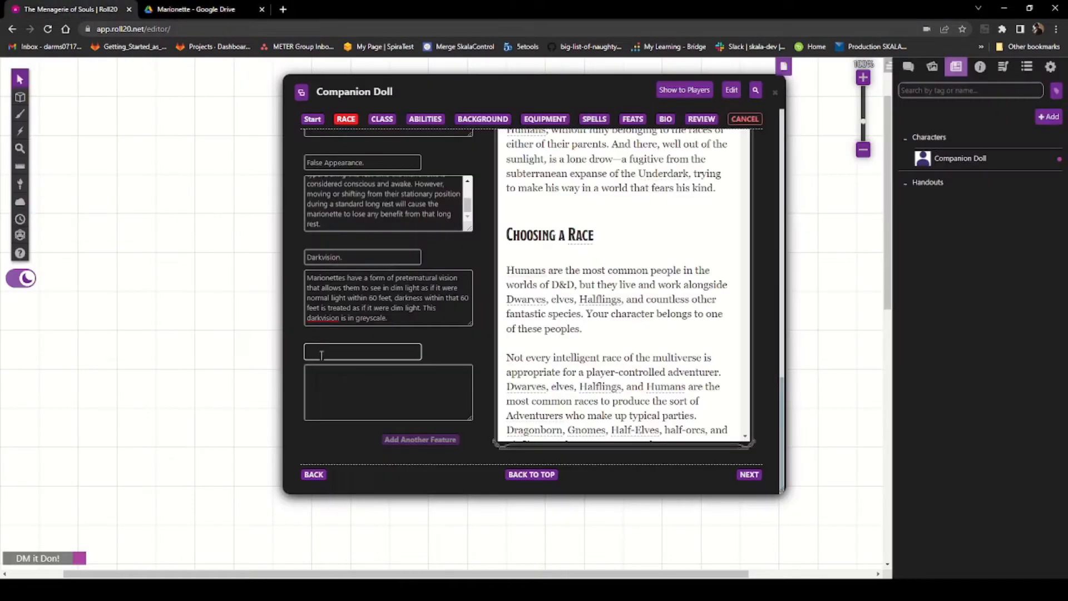
# Step: Paste the Companion Doll paragraph into the new feature, moving its heading Companion Doll. into the feature name
pyautogui.click(332, 375)
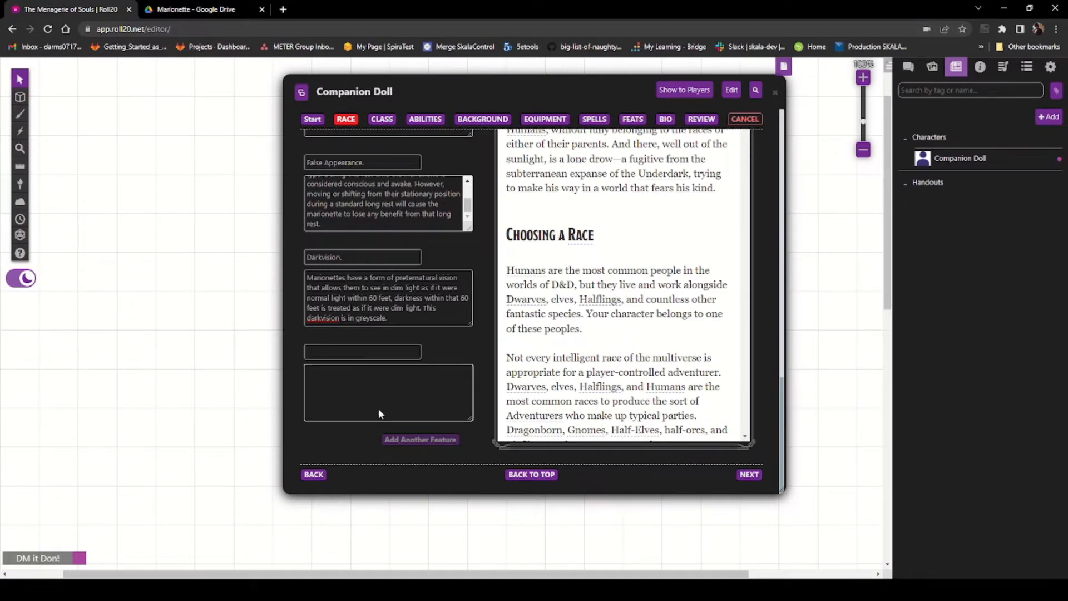
pyautogui.hotkey('ctrl', 'v')
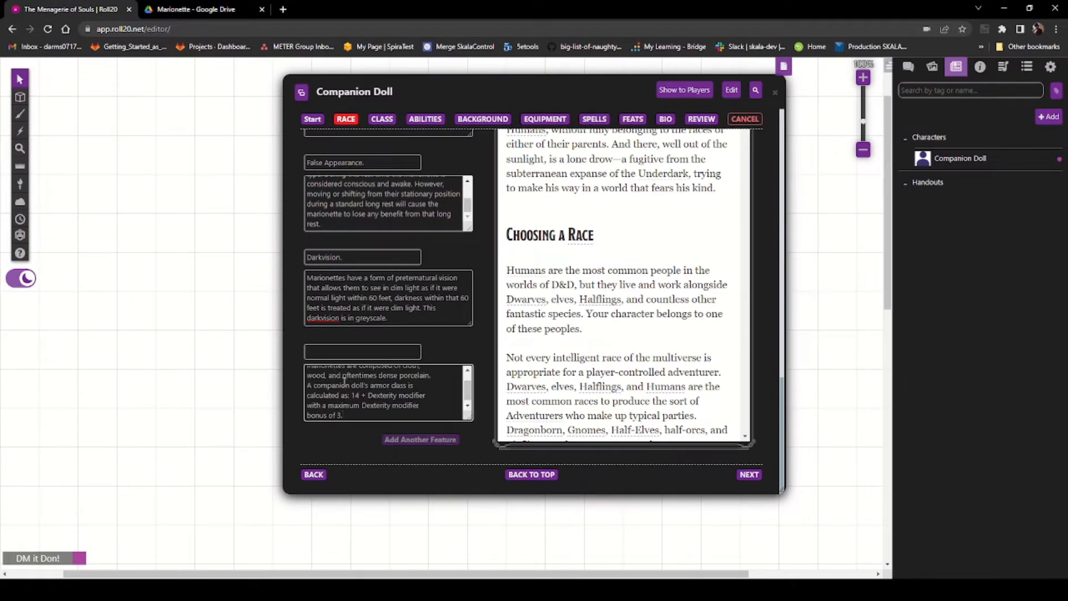
pyautogui.scroll(3, 345, 382)
pyautogui.moveTo(363, 372); pyautogui.dragTo(313, 374)
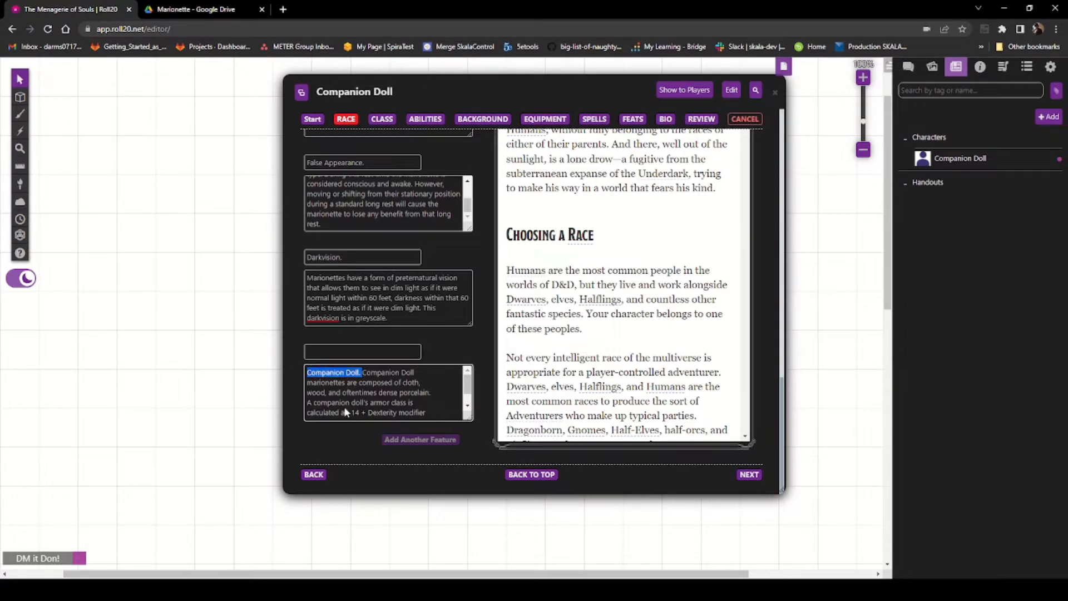
pyautogui.hotkey('ctrl', 'x')
pyautogui.click(327, 352)
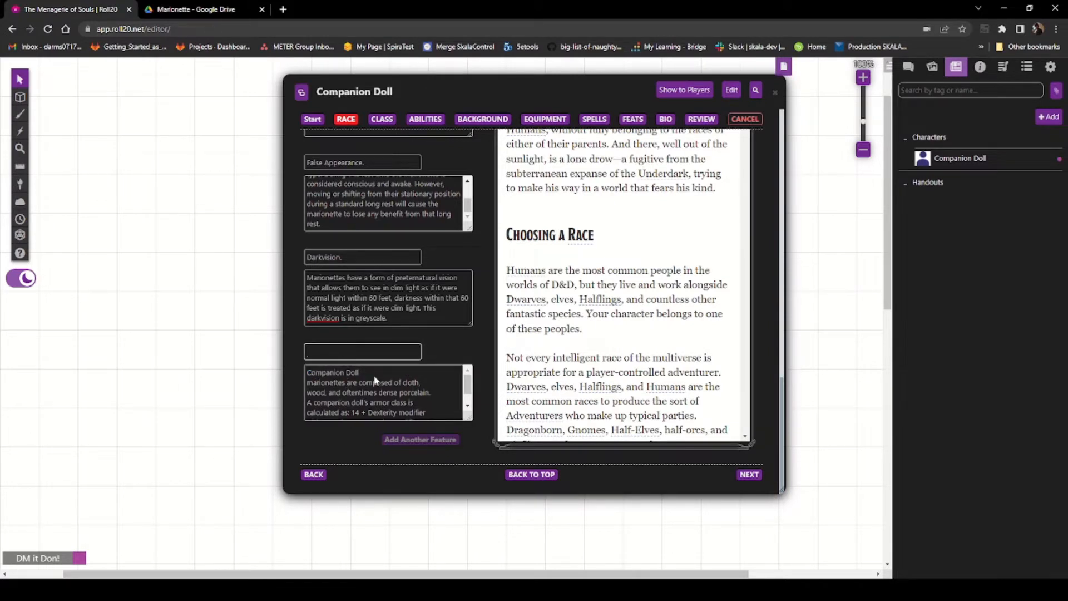
pyautogui.hotkey('ctrl', 'v')
# Step: Remove the line breaks from the Companion Doll description and add another feature slot
pyautogui.click(380, 377)
pyautogui.press('Delete')
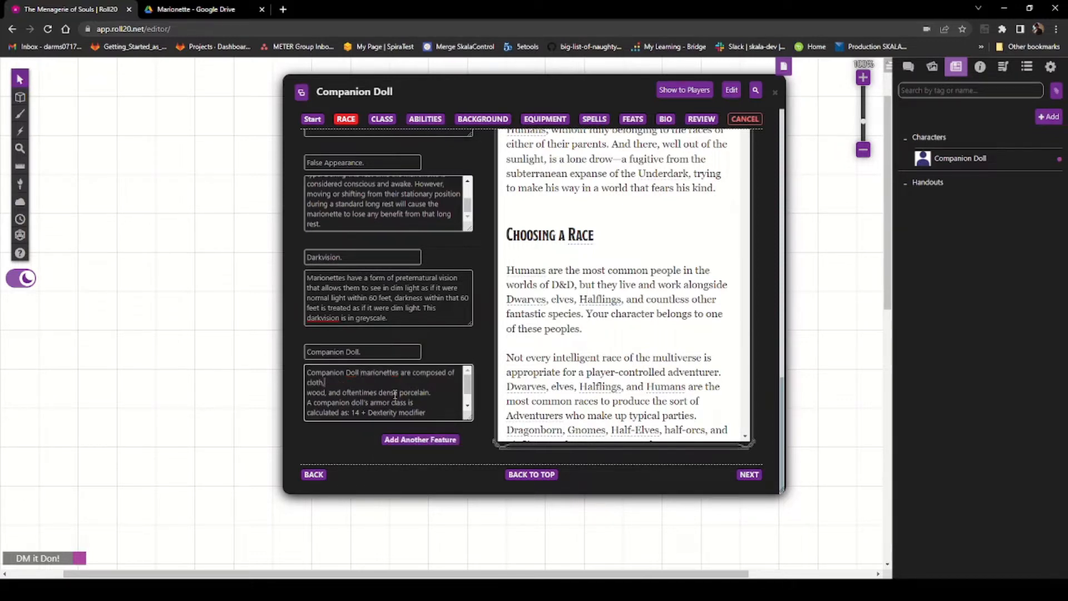
pyautogui.press('Delete')
pyautogui.press('Down')
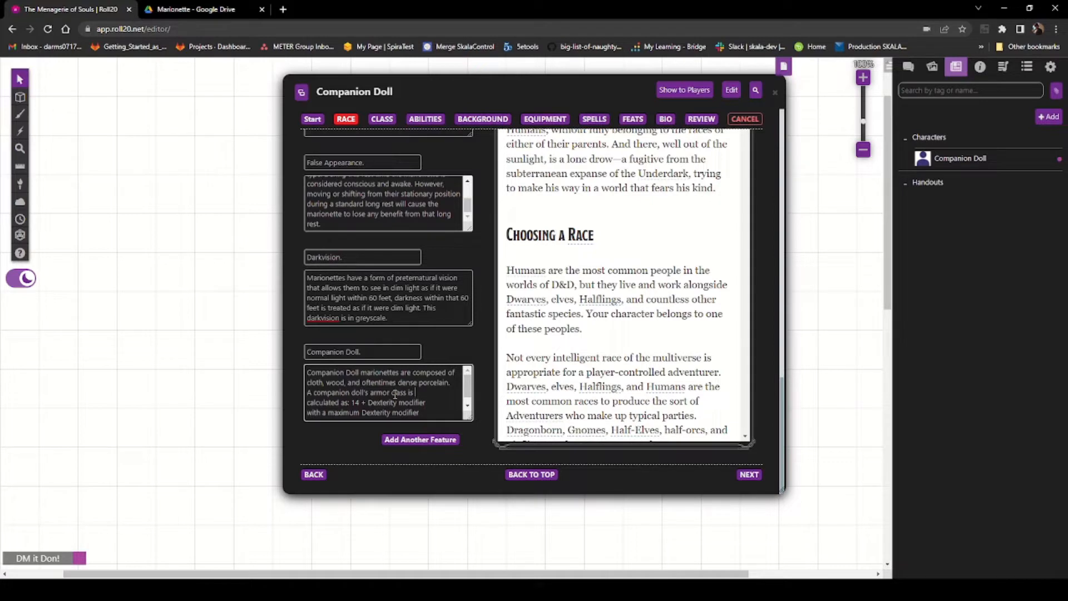
pyautogui.press('Delete')
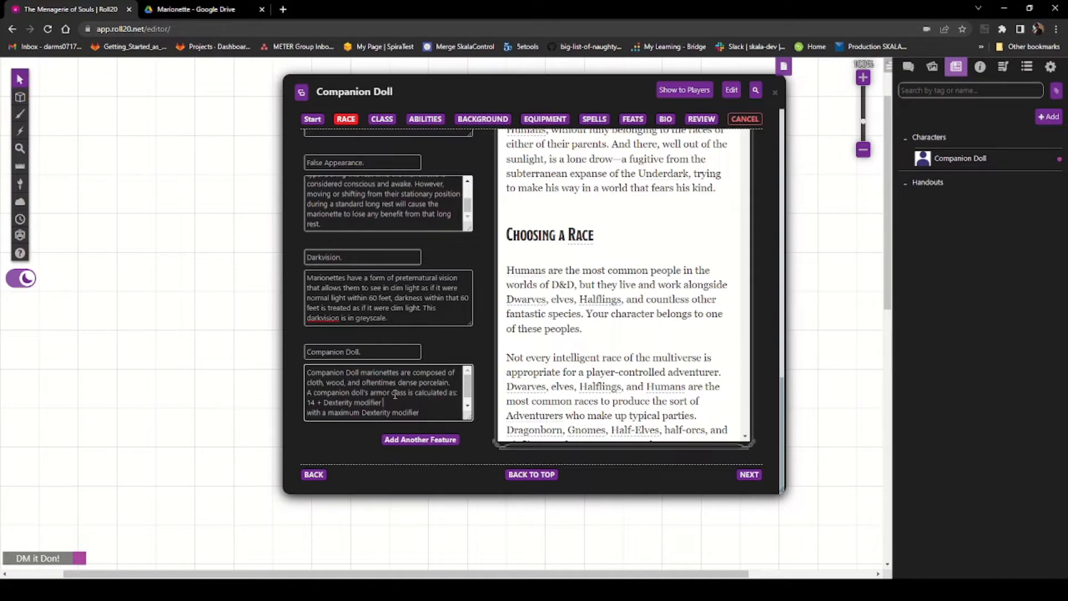
pyautogui.press('Delete')
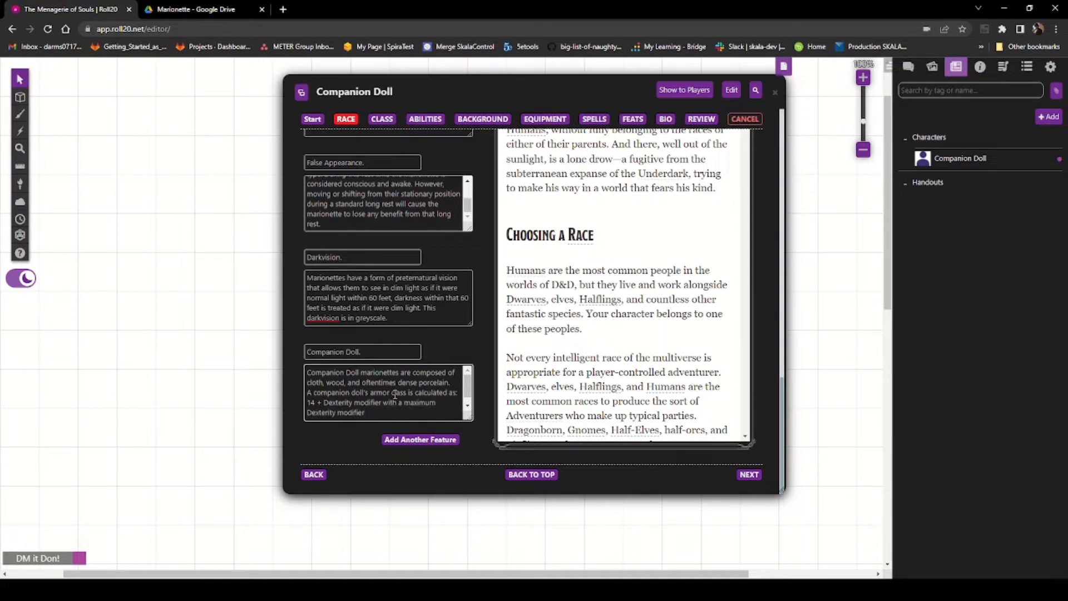
pyautogui.press('Down')
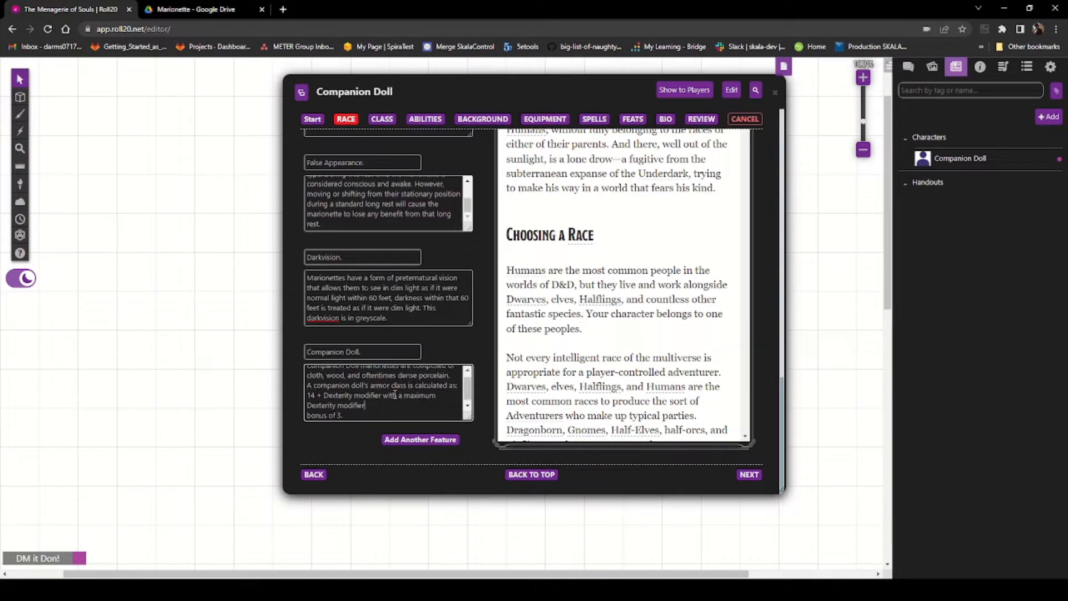
pyautogui.press('Delete')
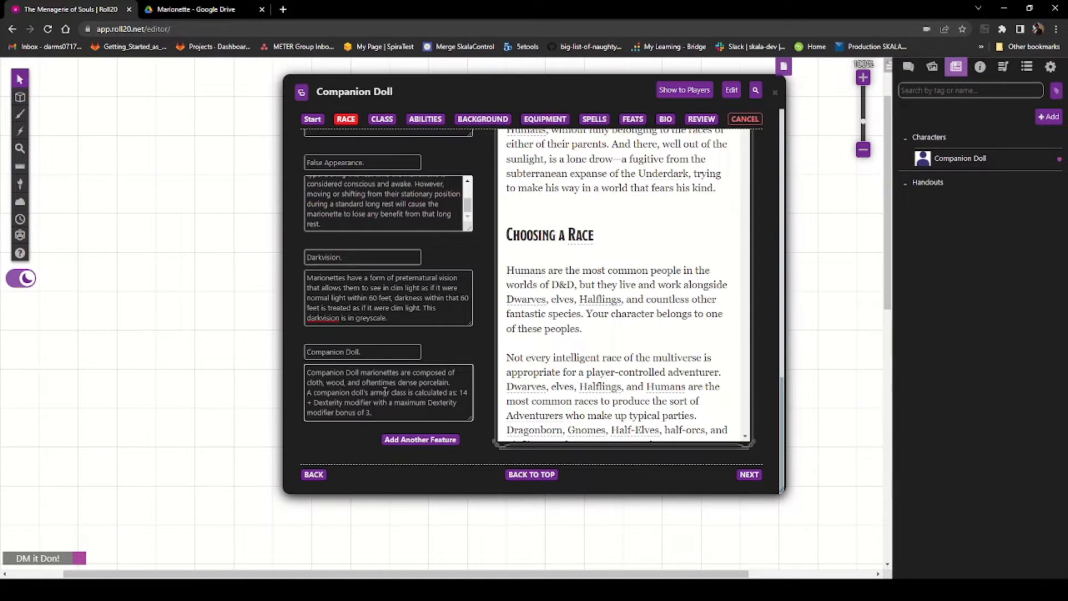
pyautogui.click(421, 440)
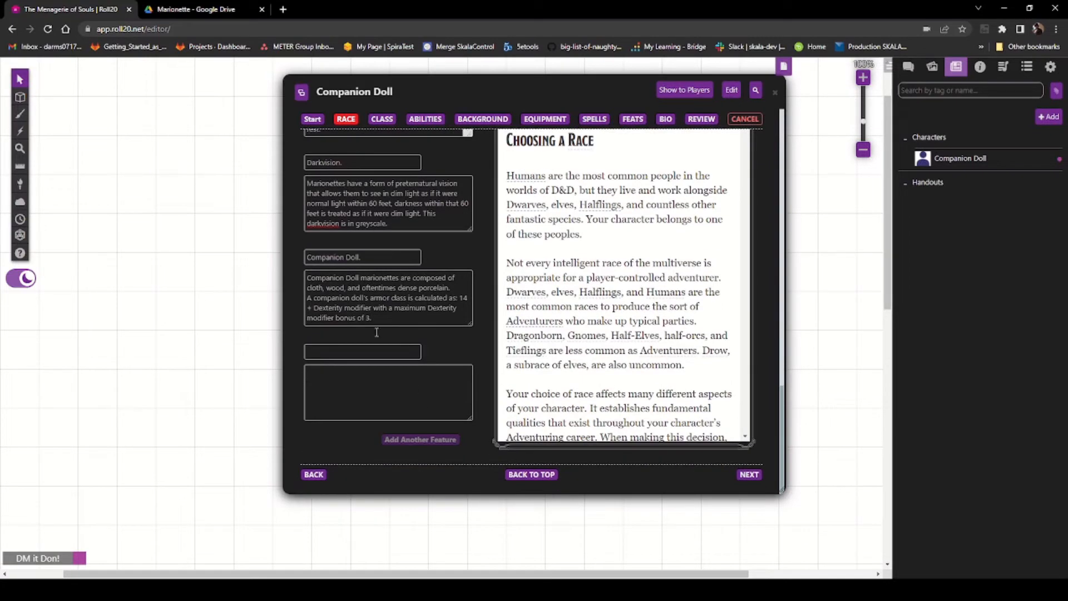
# Step: Switch to the Marionette PDF and copy the Essence Hardening trait paragraph
pyautogui.click(188, 9)
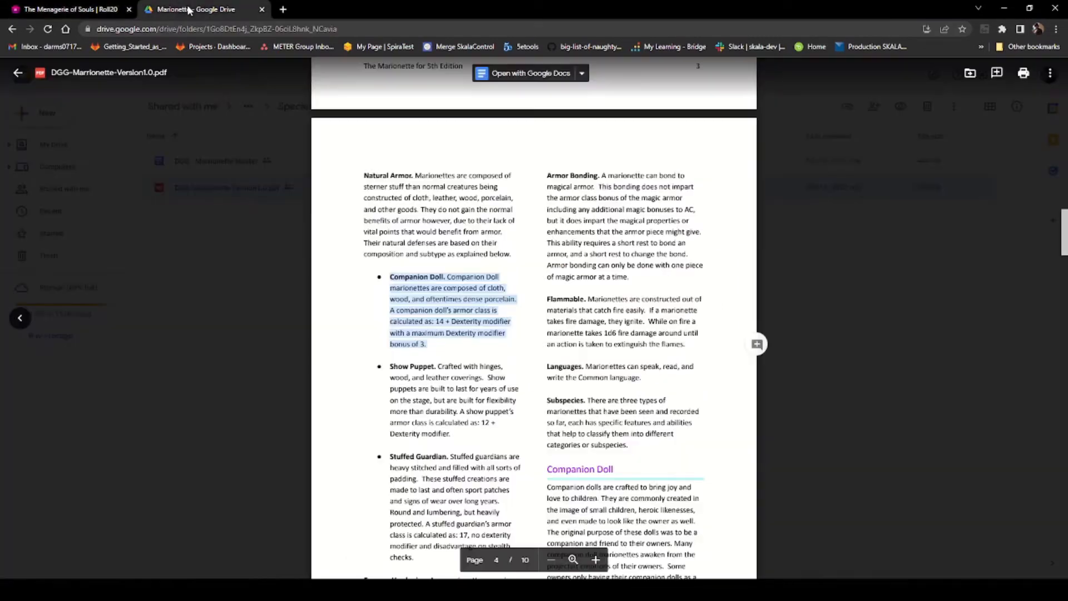
pyautogui.scroll(-2, 475, 445)
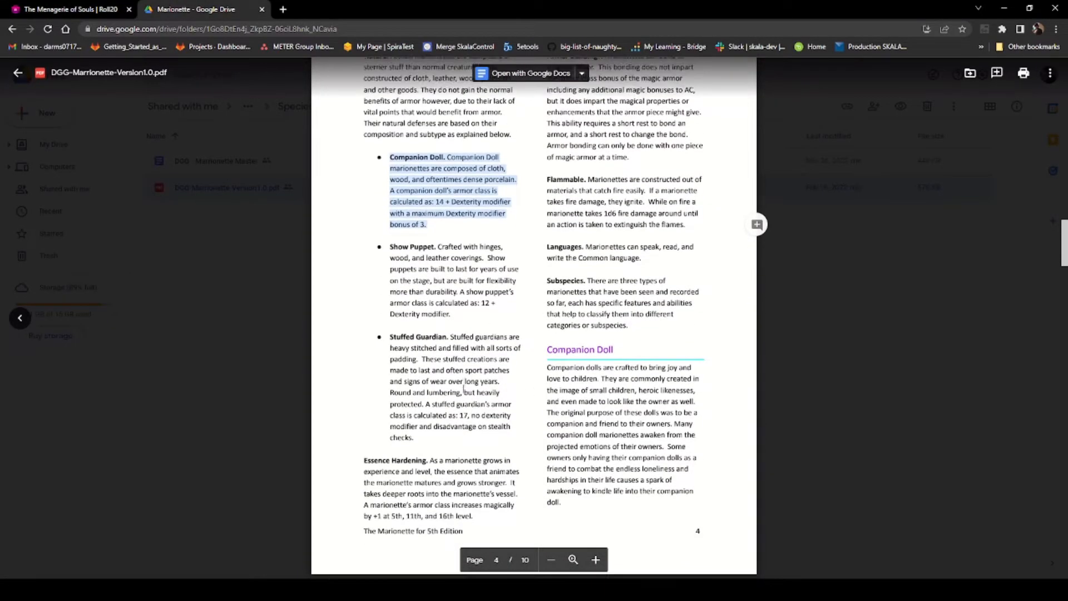
pyautogui.scroll(-2, 463, 388)
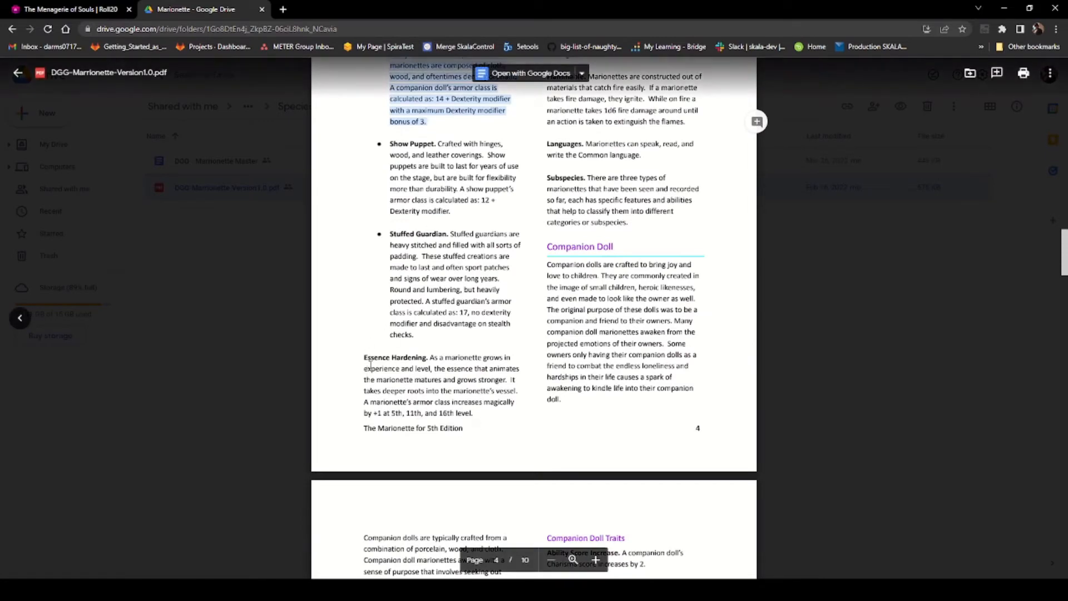
pyautogui.click(368, 361)
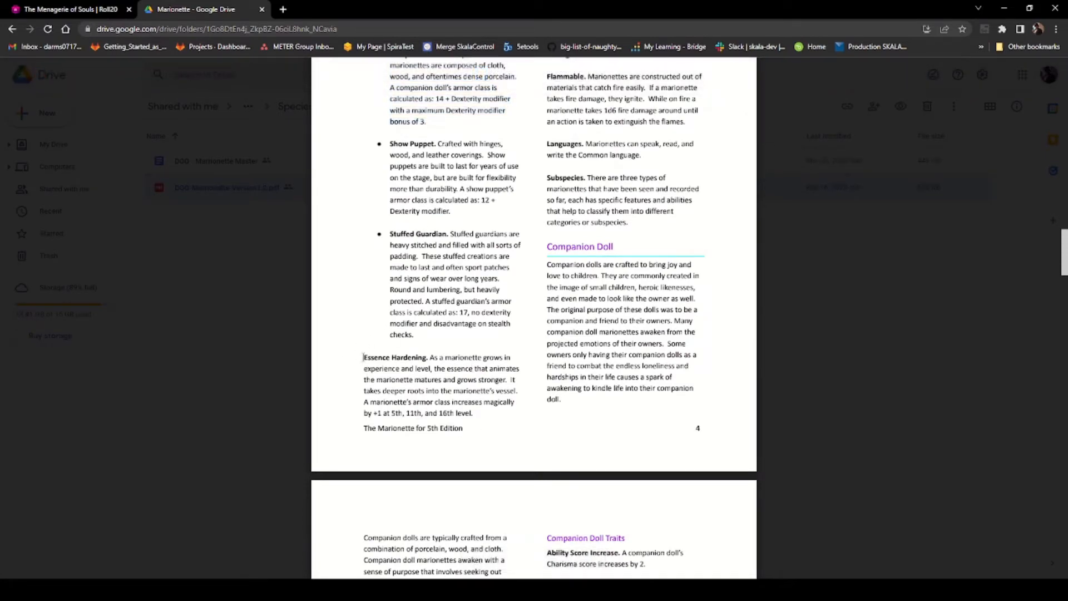
pyautogui.moveTo(363, 357); pyautogui.dragTo(479, 416)
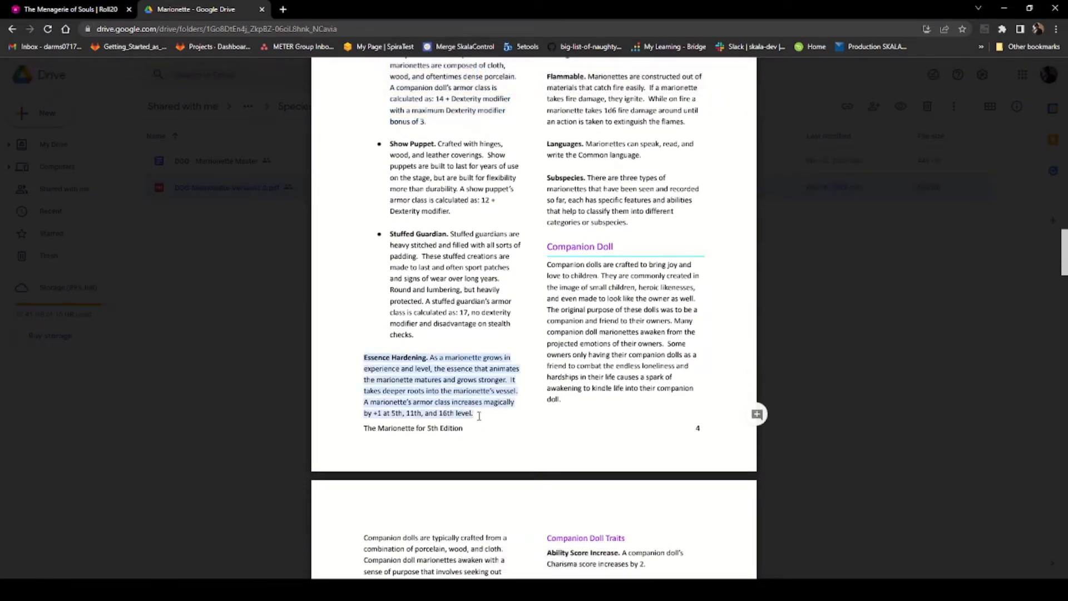
pyautogui.rightClick(450, 390)
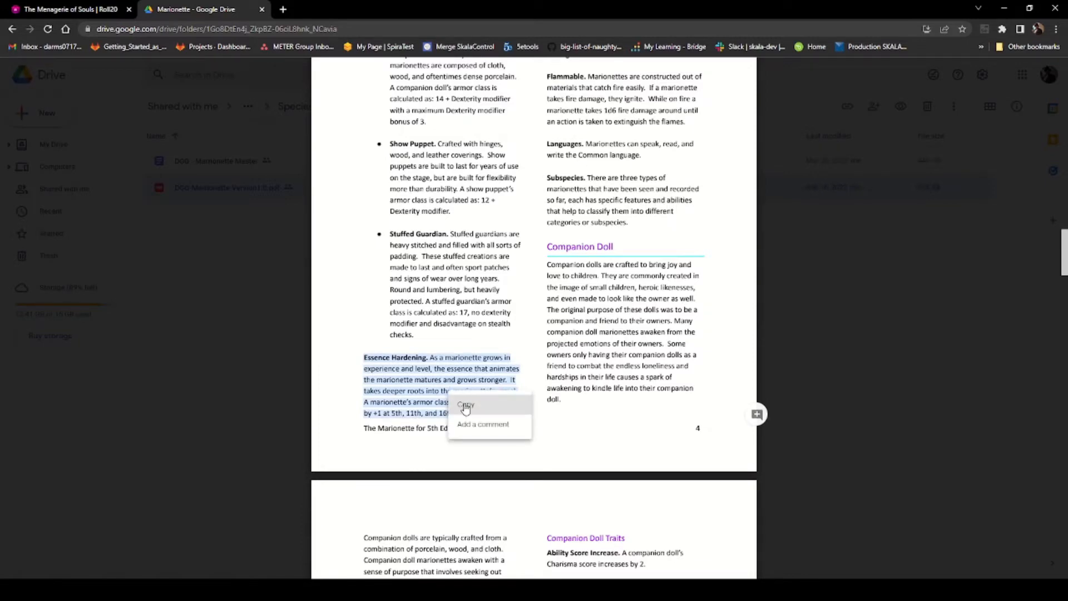
pyautogui.click(468, 405)
pyautogui.scroll(2, 524, 459)
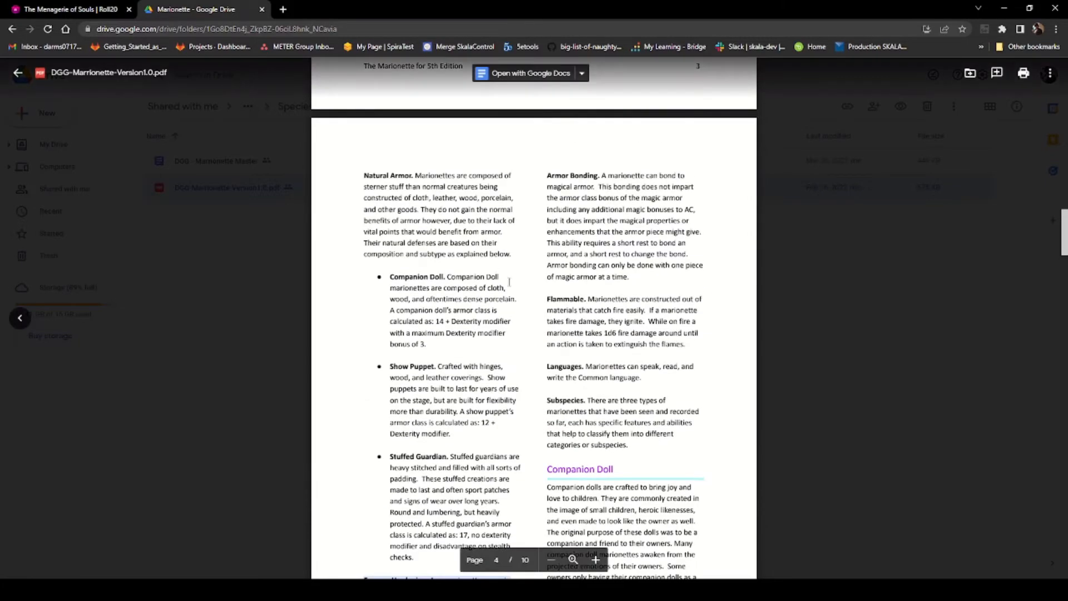
pyautogui.click(70, 12)
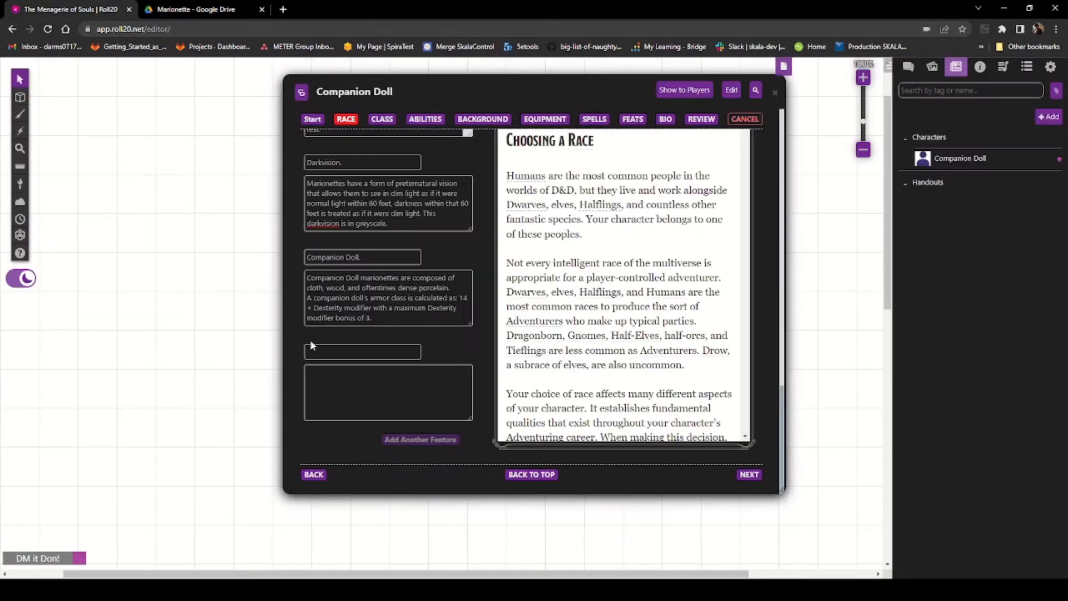
# Step: Add a custom race feature named Essence Hardening. with its trait description
pyautogui.click(315, 379)
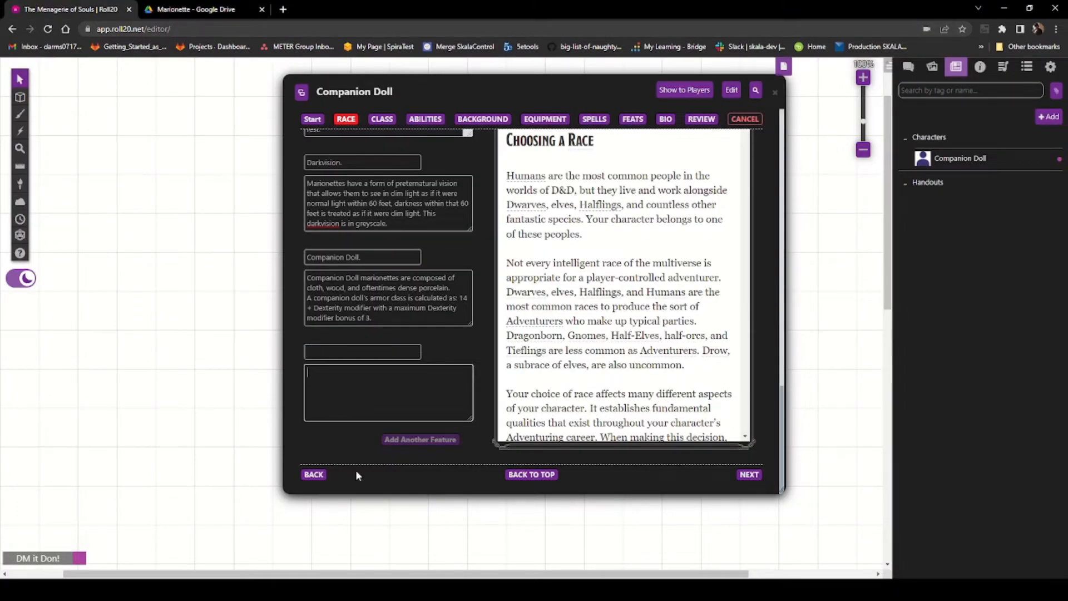
pyautogui.hotkey('ctrl', 'v')
pyautogui.scroll(5, 375, 372)
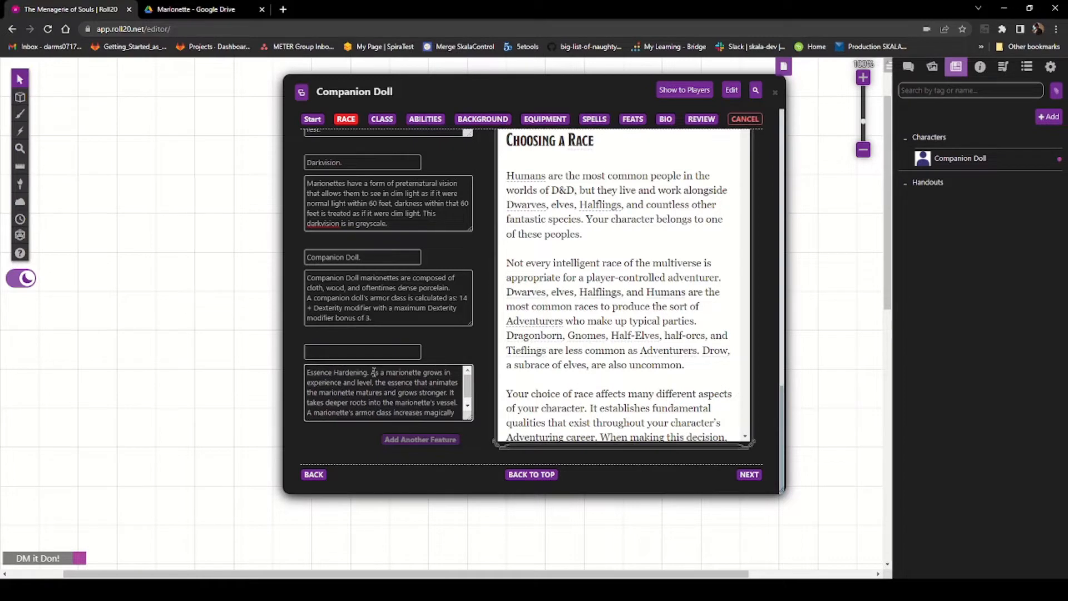
pyautogui.moveTo(370, 372); pyautogui.dragTo(300, 371)
pyautogui.hotkey('ctrl', 'x')
pyautogui.click(343, 353)
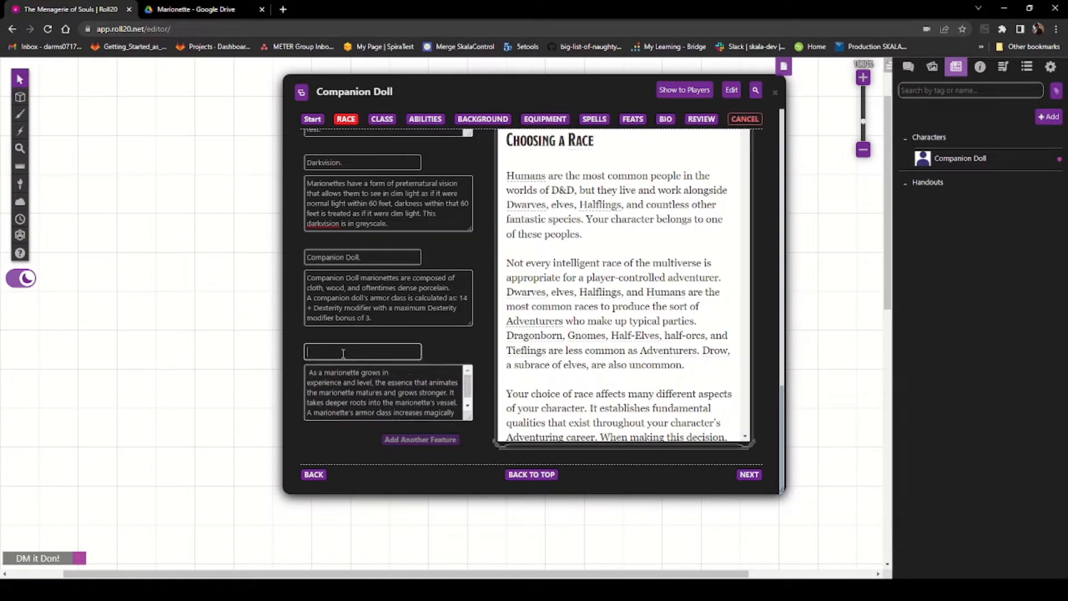
pyautogui.hotkey('ctrl', 'v')
# Step: Remove the line breaks from the Essence Hardening description and add another feature slot
pyautogui.click(307, 374)
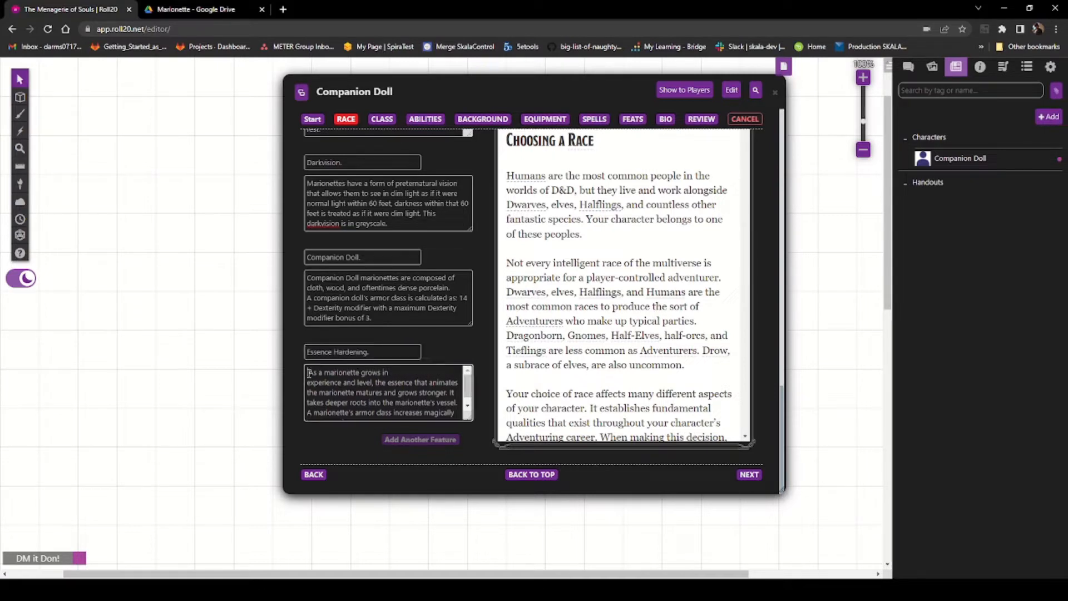
pyautogui.click(398, 373)
pyautogui.press('Delete')
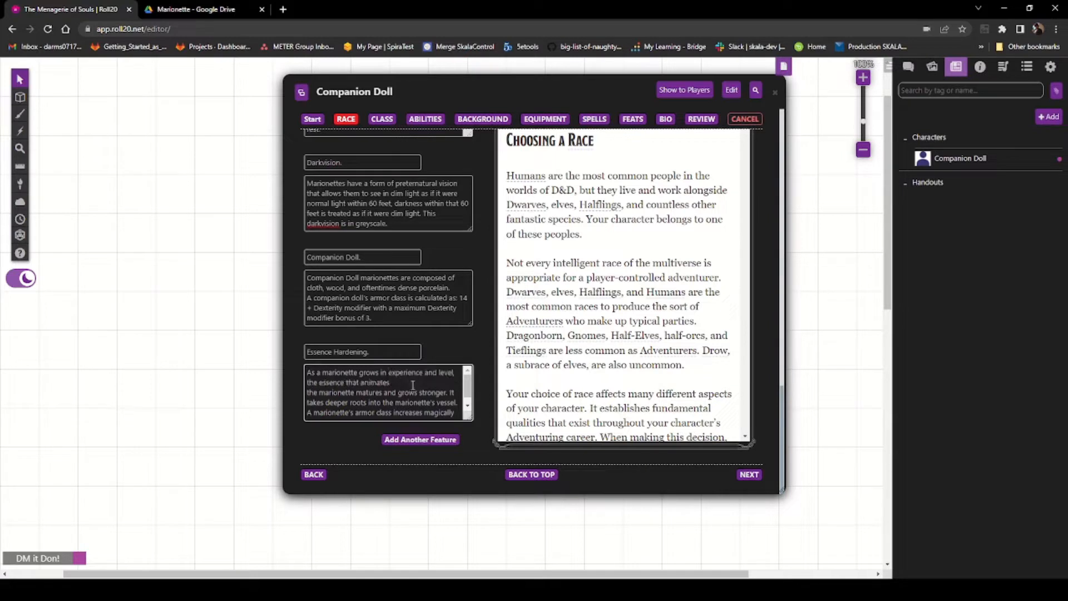
pyautogui.click(413, 383)
pyautogui.press('Delete')
pyautogui.click(413, 391)
pyautogui.press('Delete')
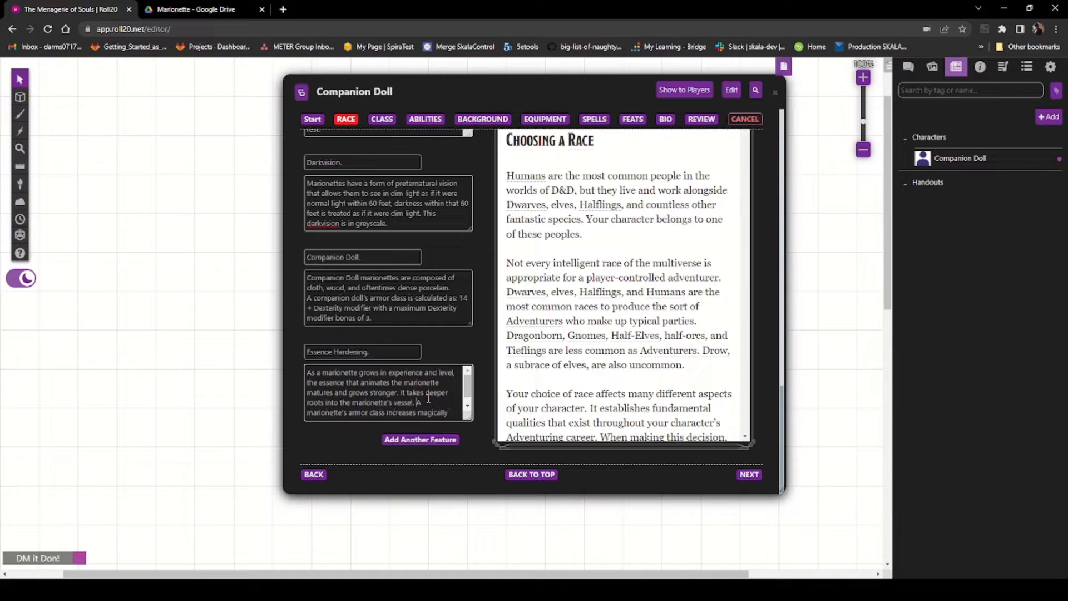
pyautogui.press('Delete')
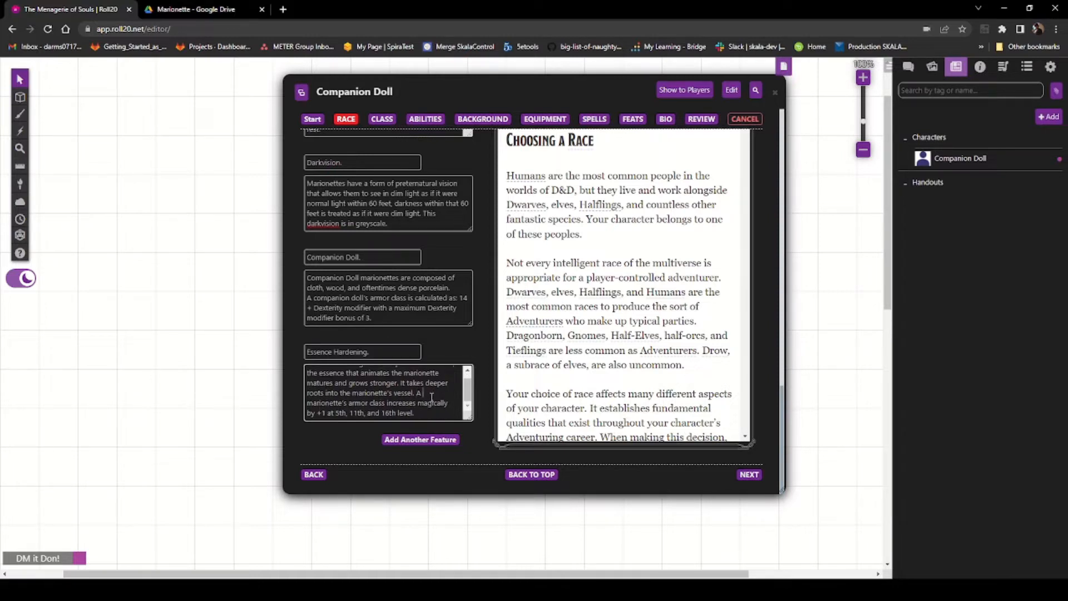
pyautogui.press('Delete')
pyautogui.press('Delete')
pyautogui.click(429, 409)
pyautogui.click(422, 440)
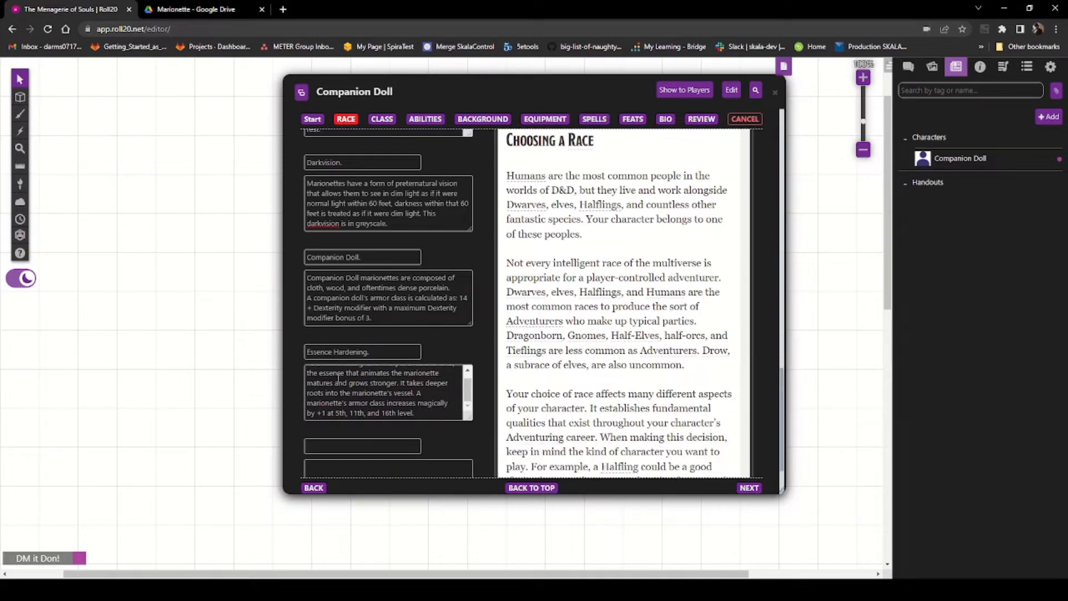
# Step: Select the Armor Bonding trait paragraph in the Marionette PDF and return to the character builder
pyautogui.scroll(-2, 338, 378)
pyautogui.click(189, 9)
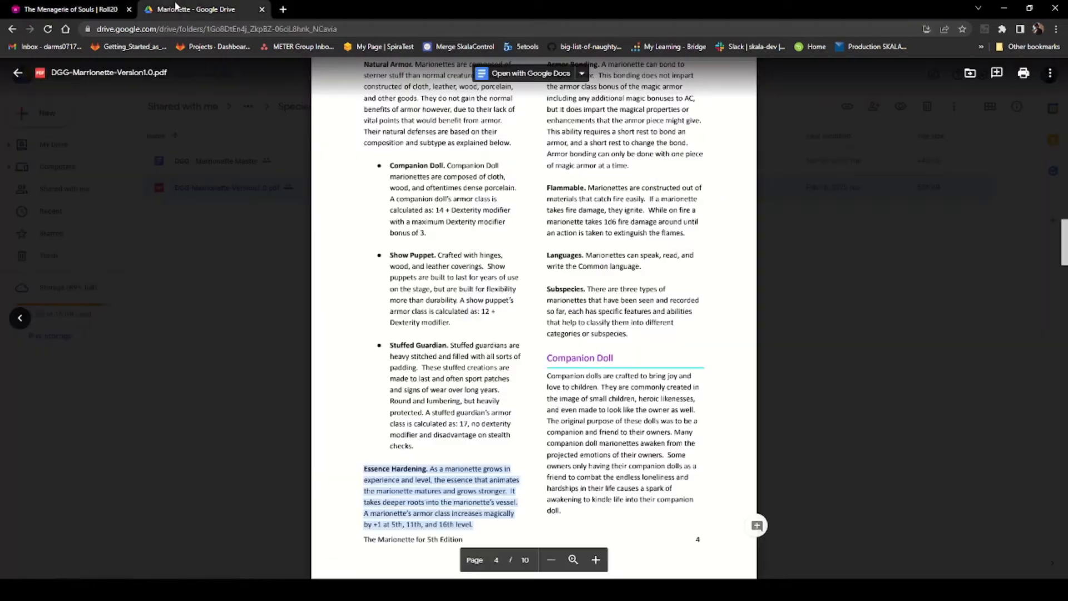
pyautogui.scroll(3, 540, 223)
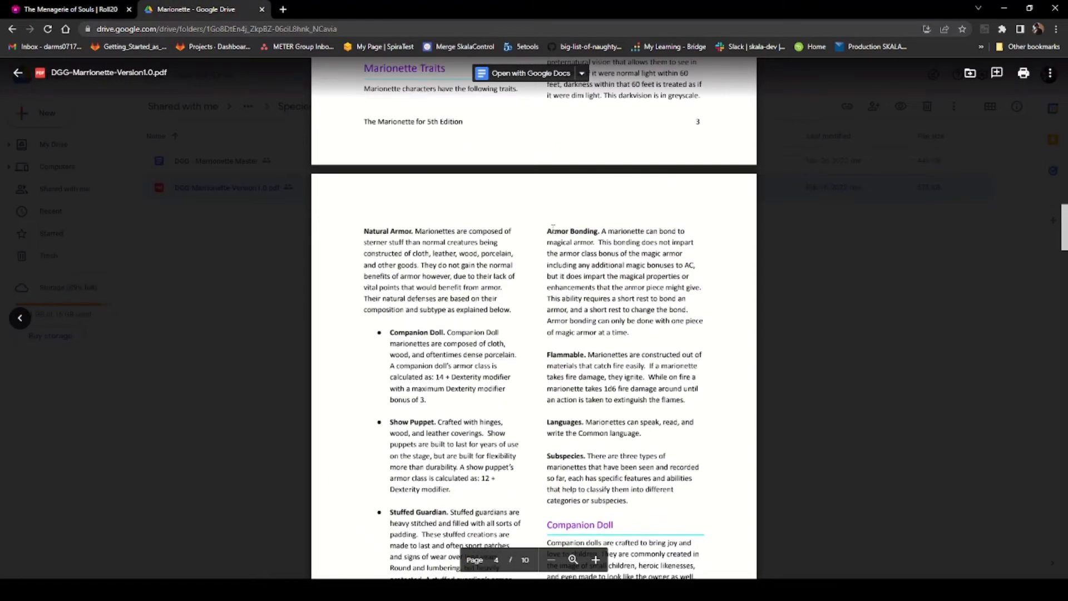
pyautogui.moveTo(546, 229); pyautogui.dragTo(630, 333)
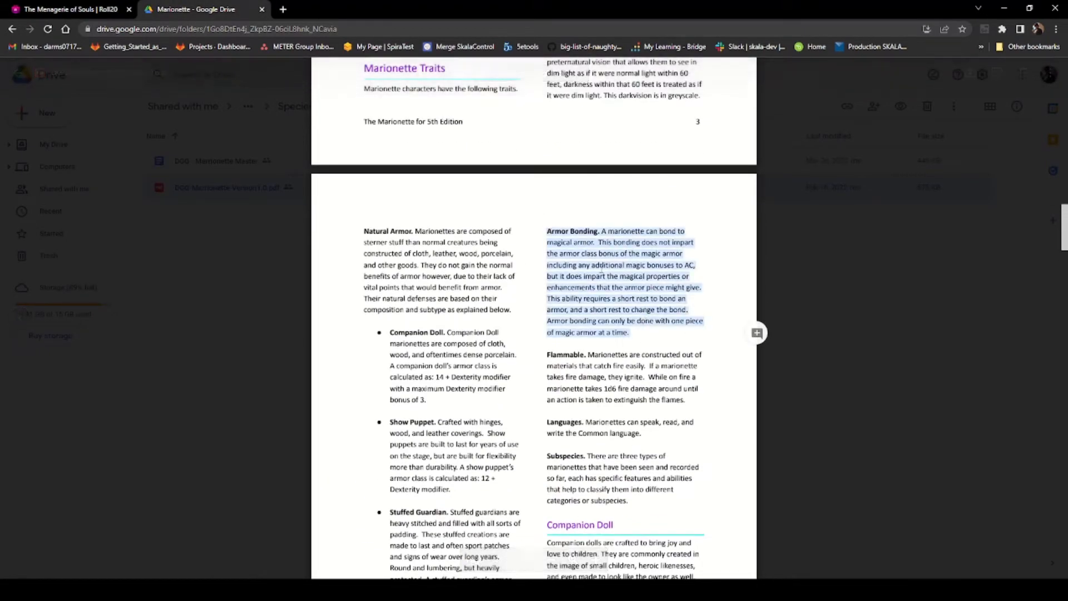
pyautogui.click(127, 6)
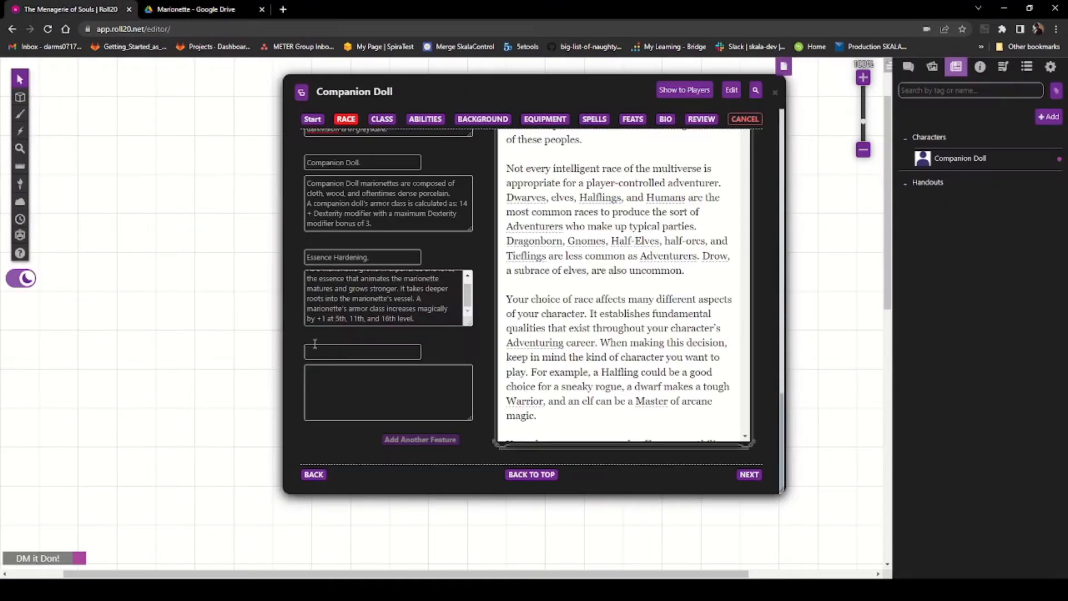
# Step: Paste the Armor Bonding trait into the new feature's description and move its title Armor Bonding. into the name field
pyautogui.click(327, 359)
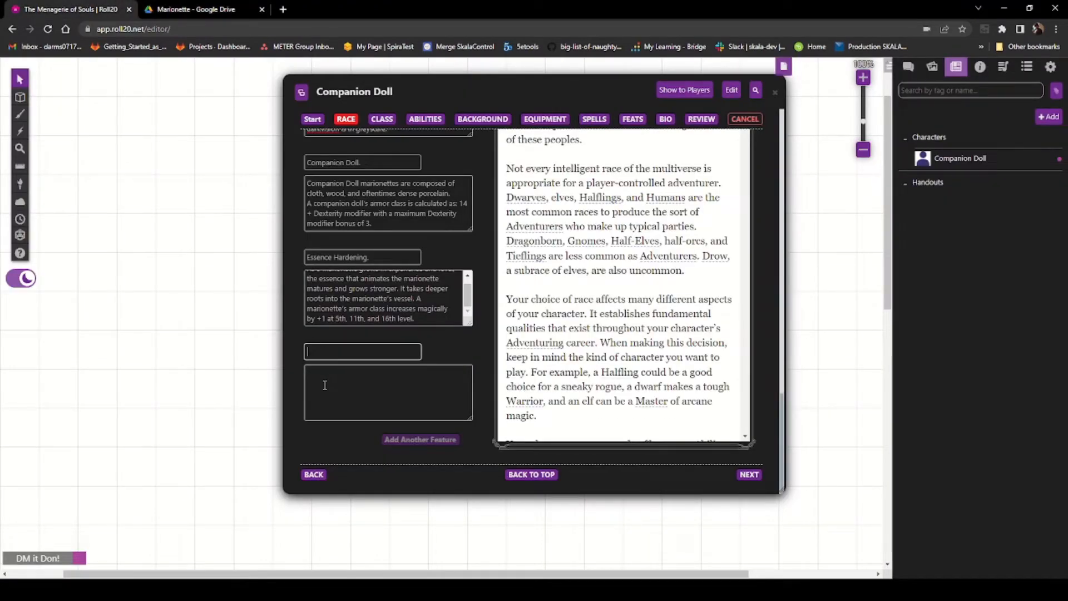
pyautogui.hotkey('ctrl', 'v')
pyautogui.hotkey('ctrl', 'z')
pyautogui.click(365, 404)
pyautogui.hotkey('ctrl', 'v')
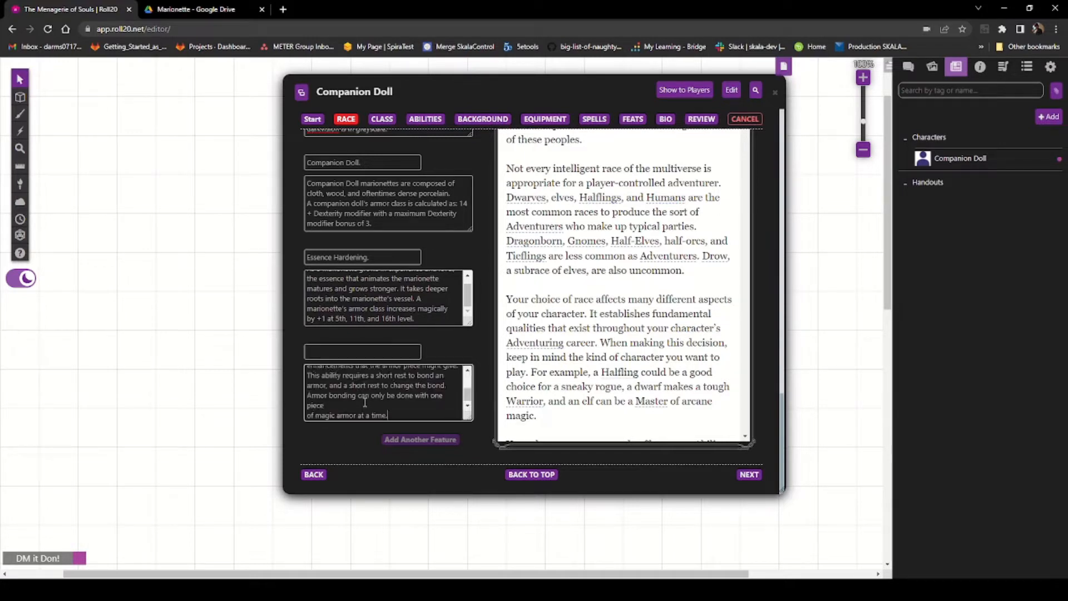
pyautogui.scroll(5, 359, 384)
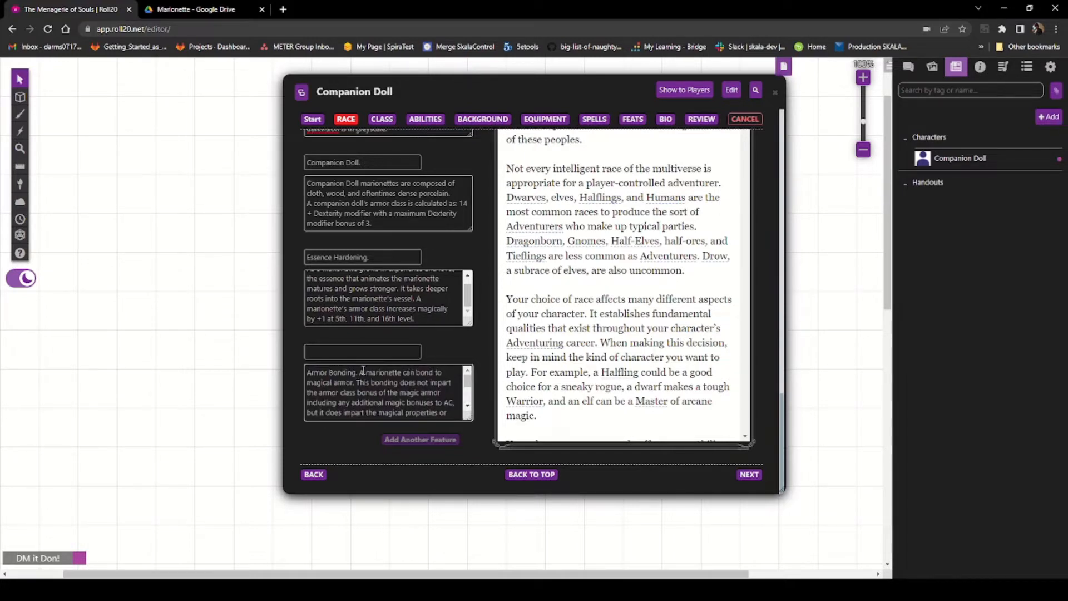
pyautogui.moveTo(362, 373); pyautogui.dragTo(295, 368)
pyautogui.hotkey('ctrl', 'x')
pyautogui.click(323, 353)
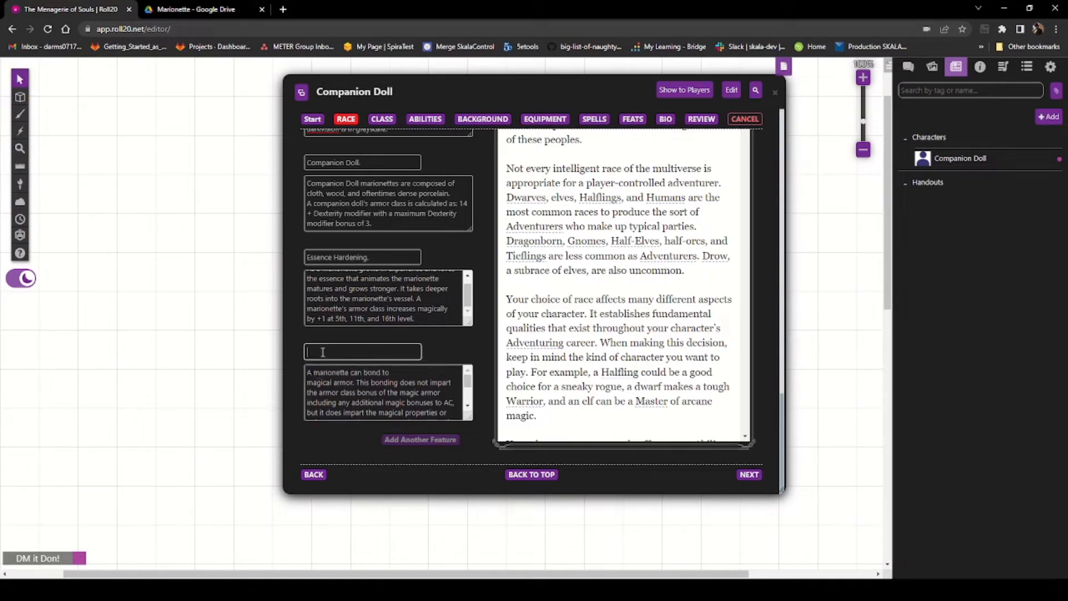
pyautogui.hotkey('ctrl', 'v')
# Step: Remove the line breaks from the Armor Bonding description so it reads as continuous text
pyautogui.click(405, 372)
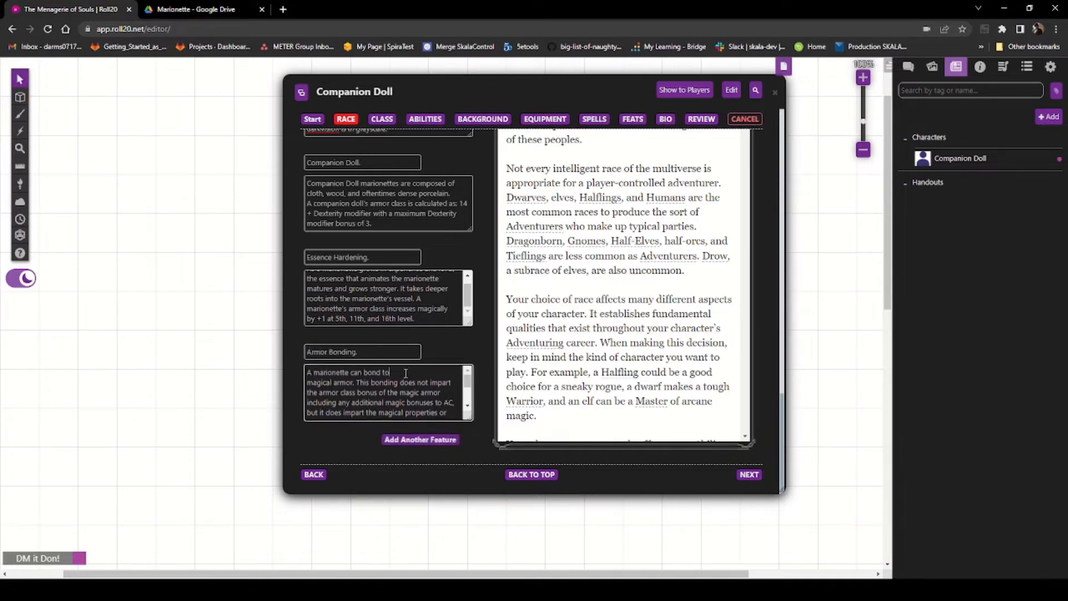
pyautogui.press('Delete')
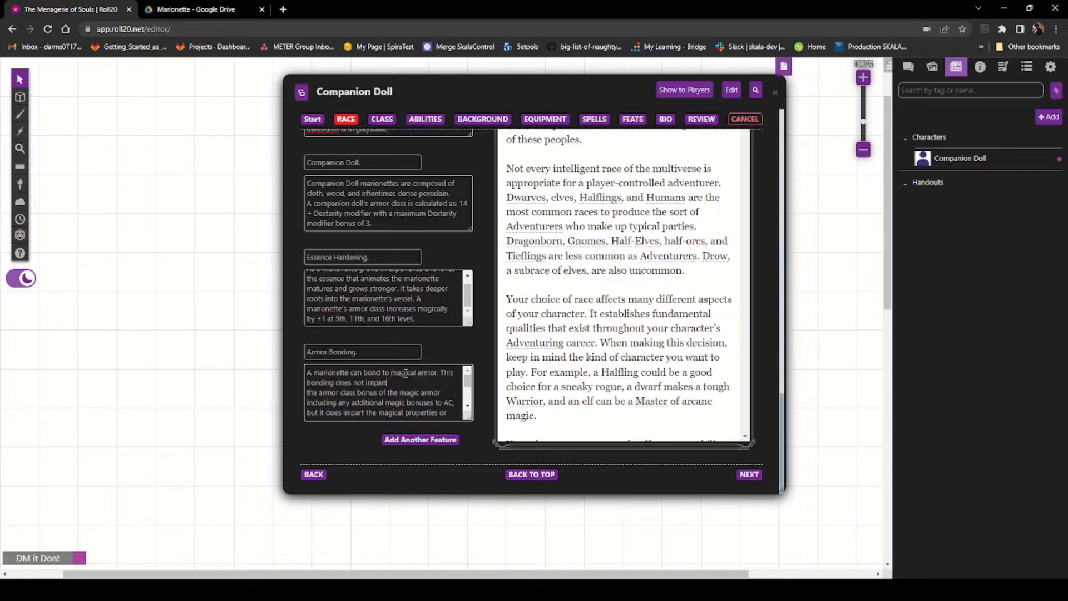
pyautogui.press('Down')
pyautogui.press('Delete')
pyautogui.click(381, 394)
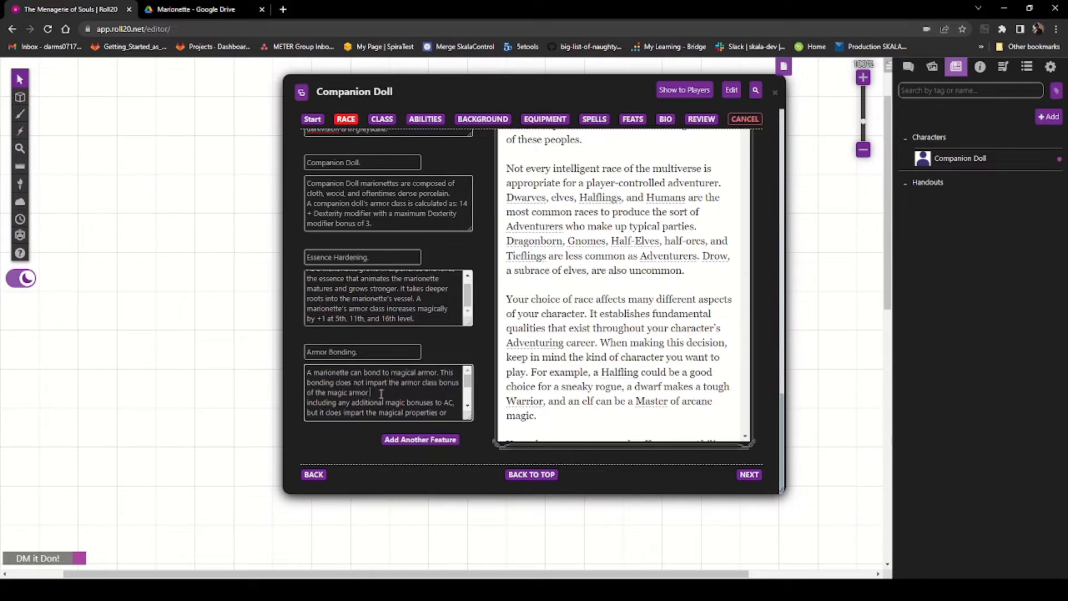
pyautogui.press('Delete')
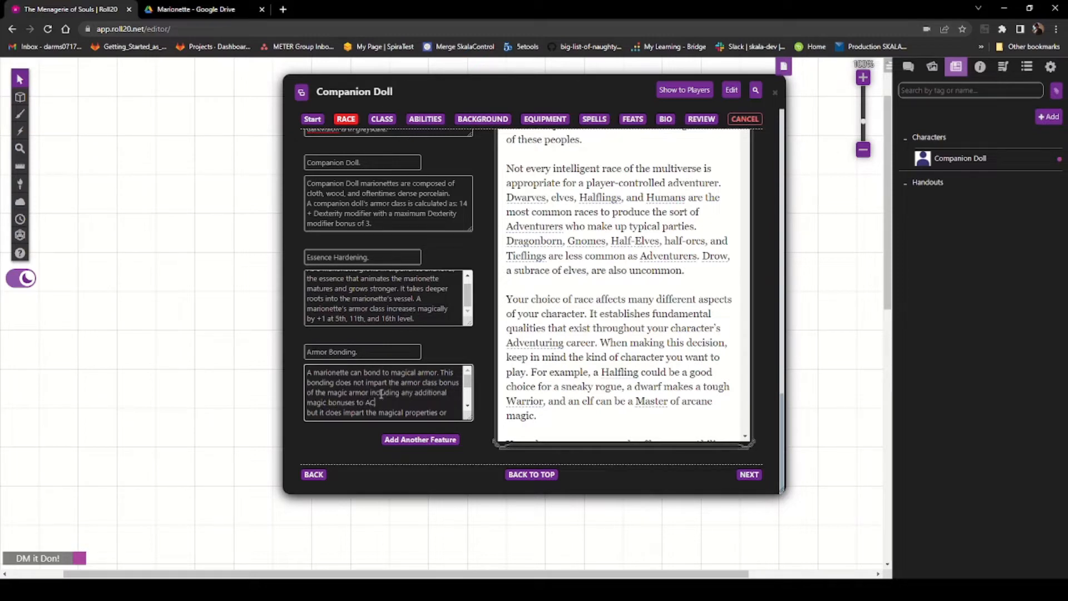
pyautogui.press('Delete')
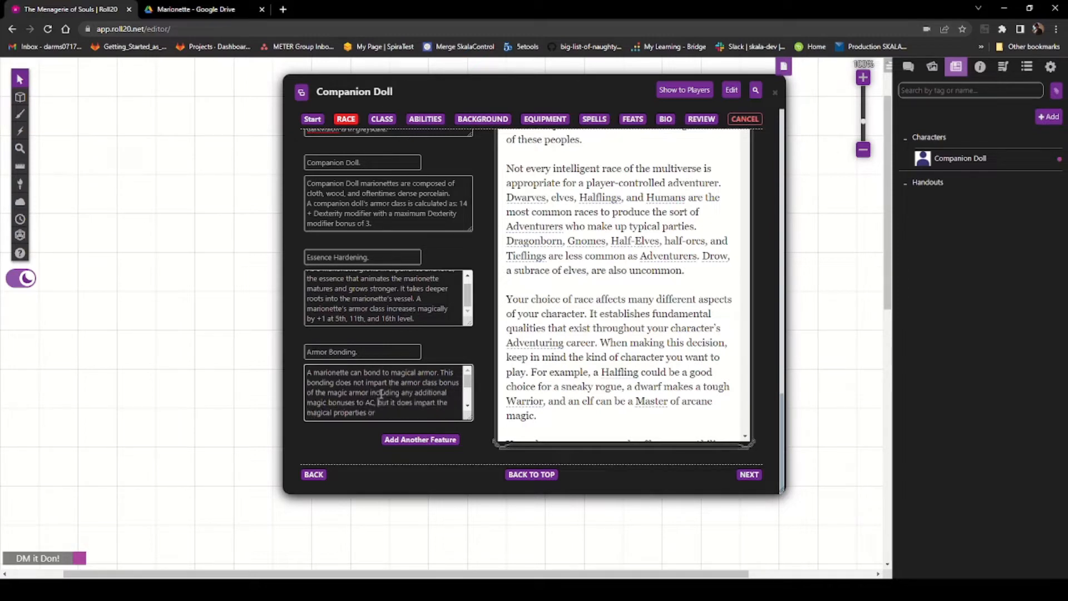
pyautogui.press('Delete')
pyautogui.press('Down')
pyautogui.press('Down')
pyautogui.press('Up')
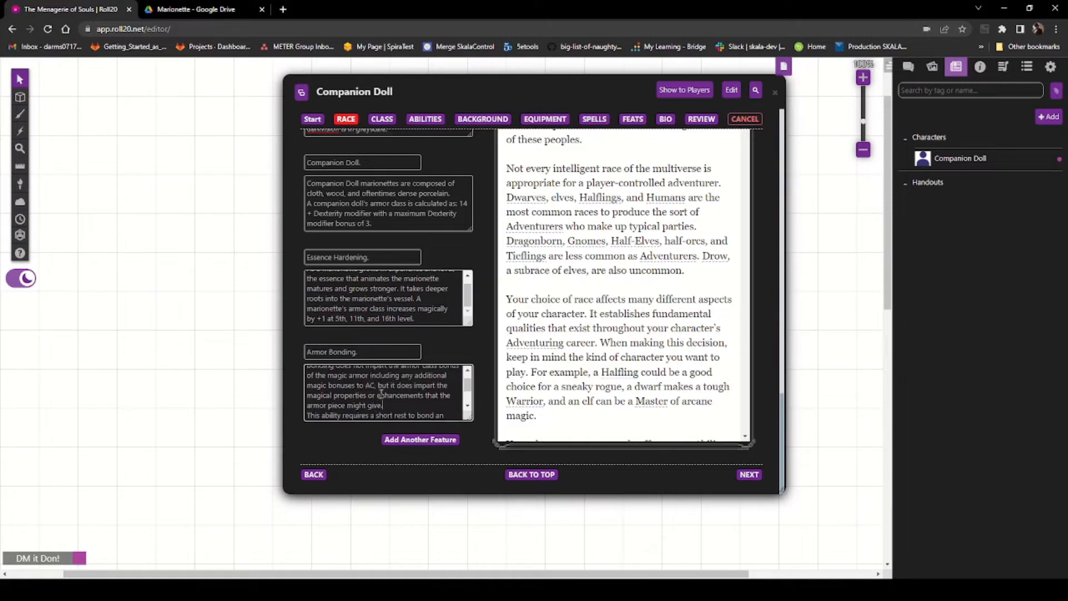
pyautogui.press('Down')
pyautogui.press('Down')
pyautogui.press('Down')
pyautogui.press('Down')
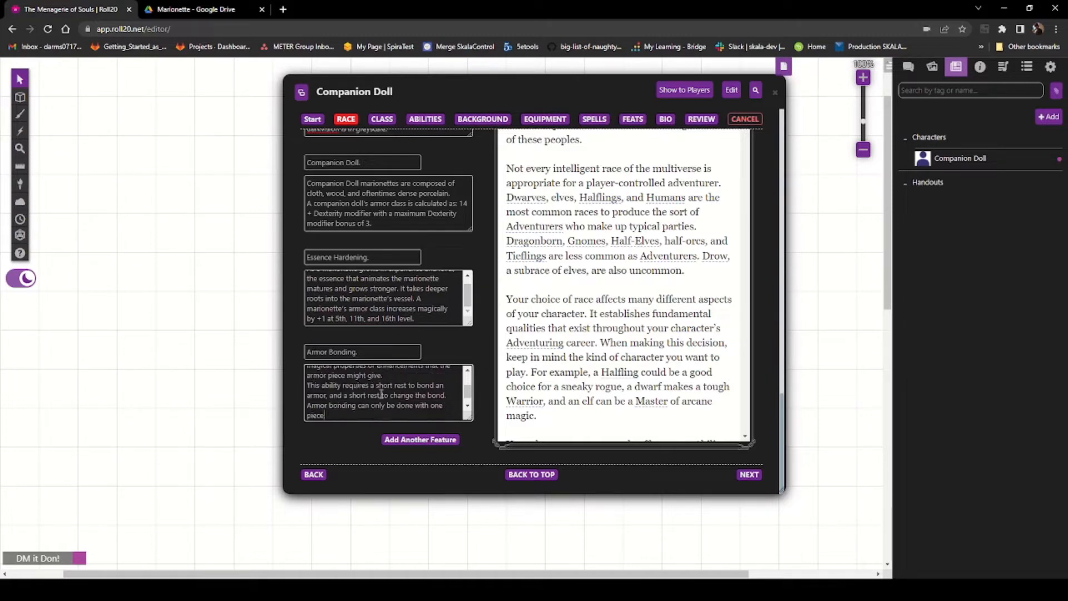
pyautogui.press('Down')
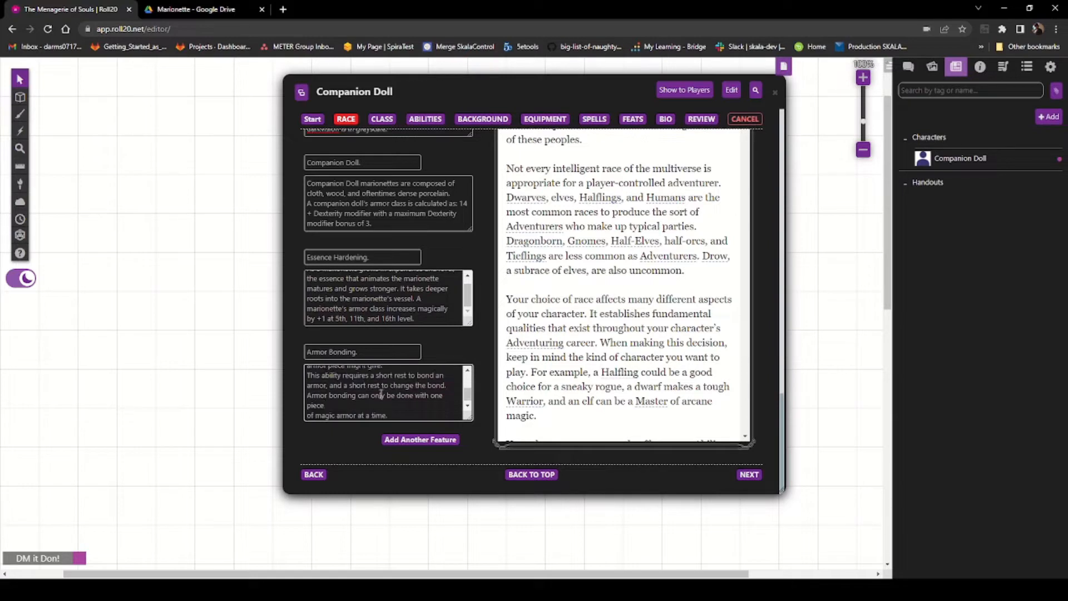
pyautogui.press('BackSpace')
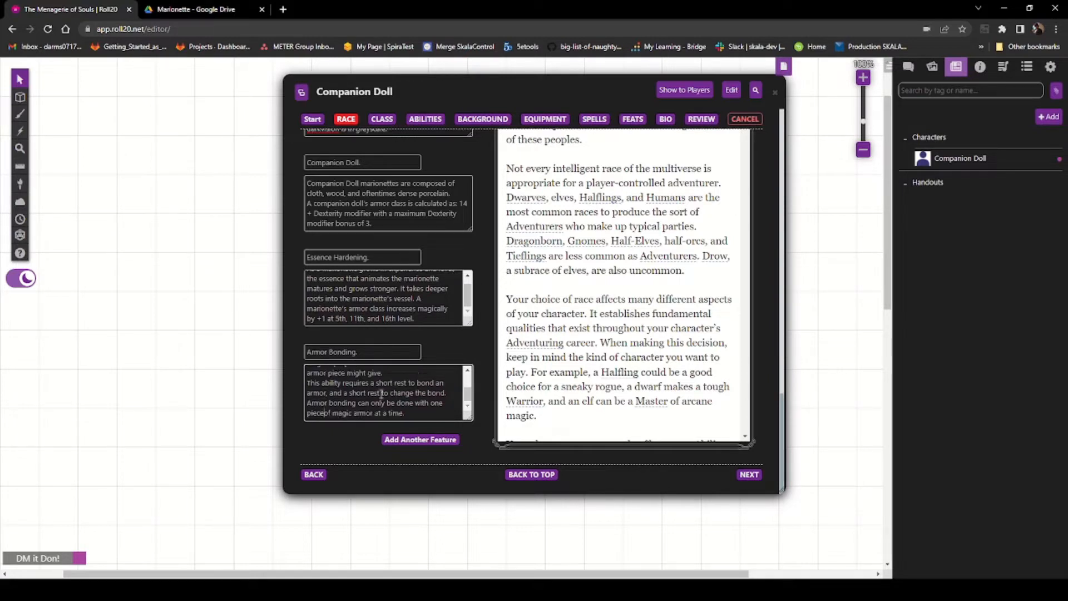
# Step: Add another custom race feature slot below Armor Bonding
pyautogui.click(420, 440)
pyautogui.scroll(-1, 423, 389)
pyautogui.scroll(9, 436, 374)
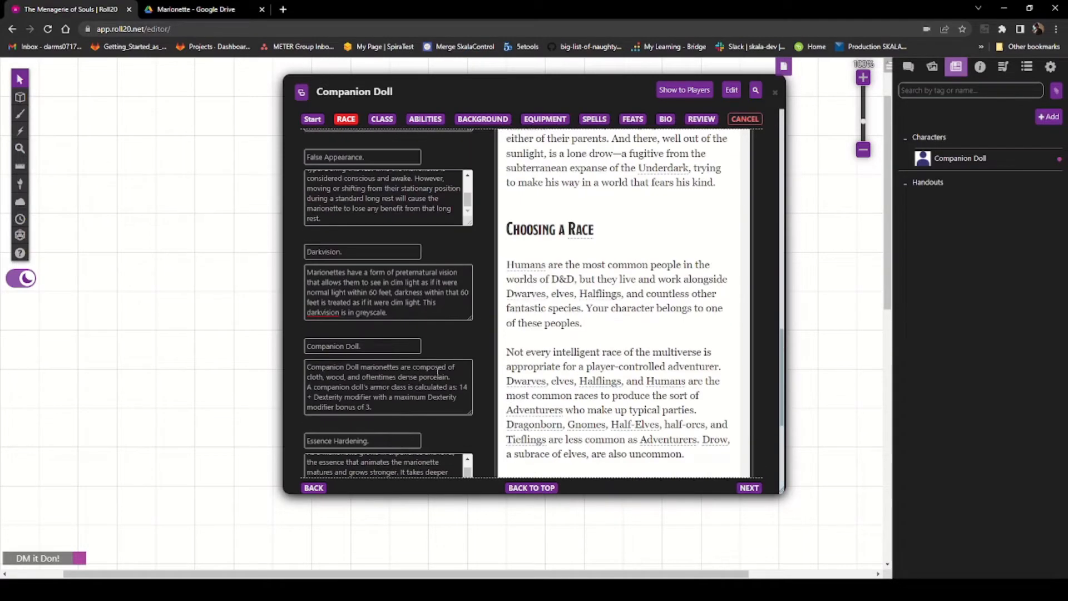
pyautogui.scroll(-9, 436, 374)
pyautogui.scroll(-1, 436, 374)
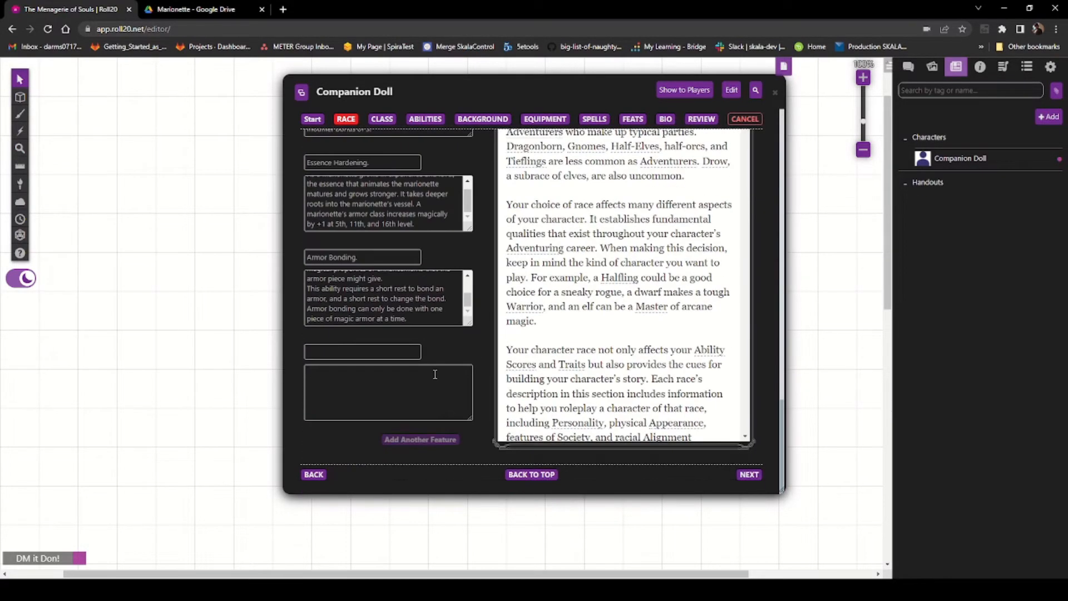
# Step: Switch to the Marionette PDF, copy the Flammable trait paragraph, and return to the character builder
pyautogui.click(179, 10)
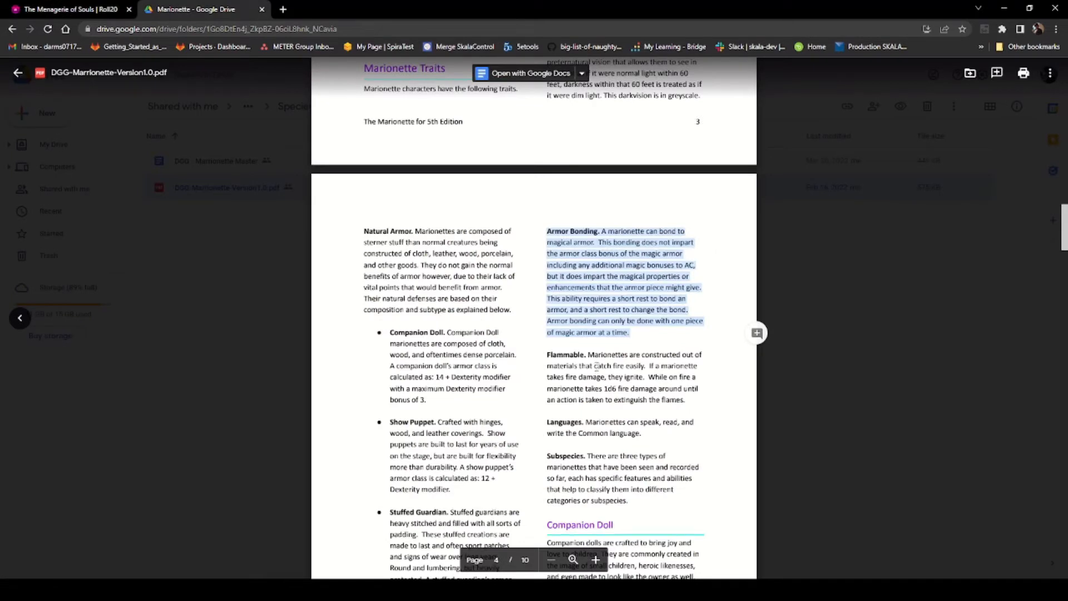
pyautogui.moveTo(546, 355); pyautogui.dragTo(685, 403)
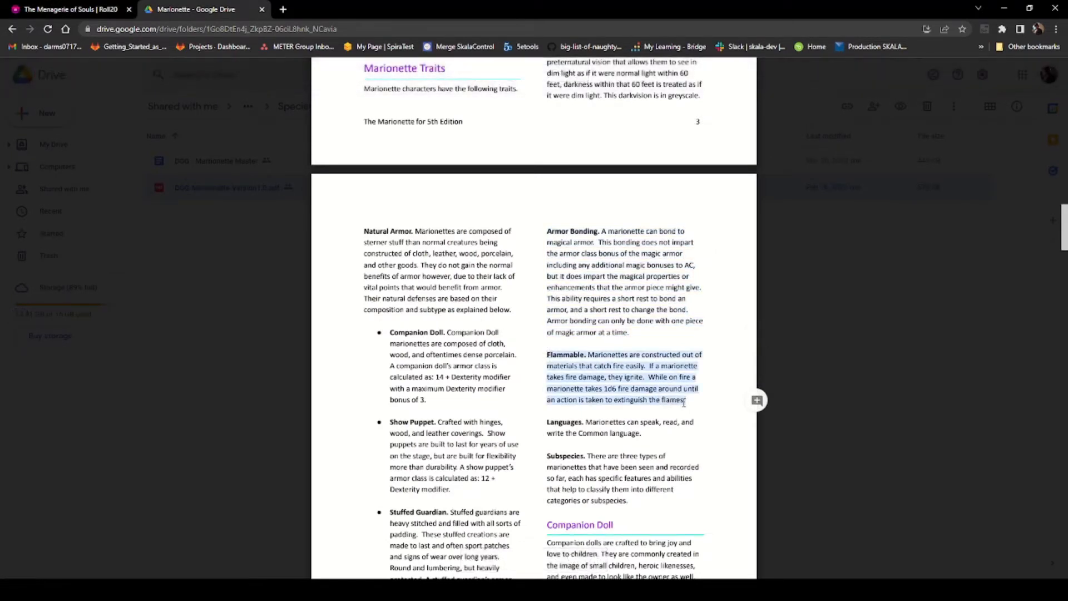
pyautogui.rightClick(626, 369)
pyautogui.click(648, 382)
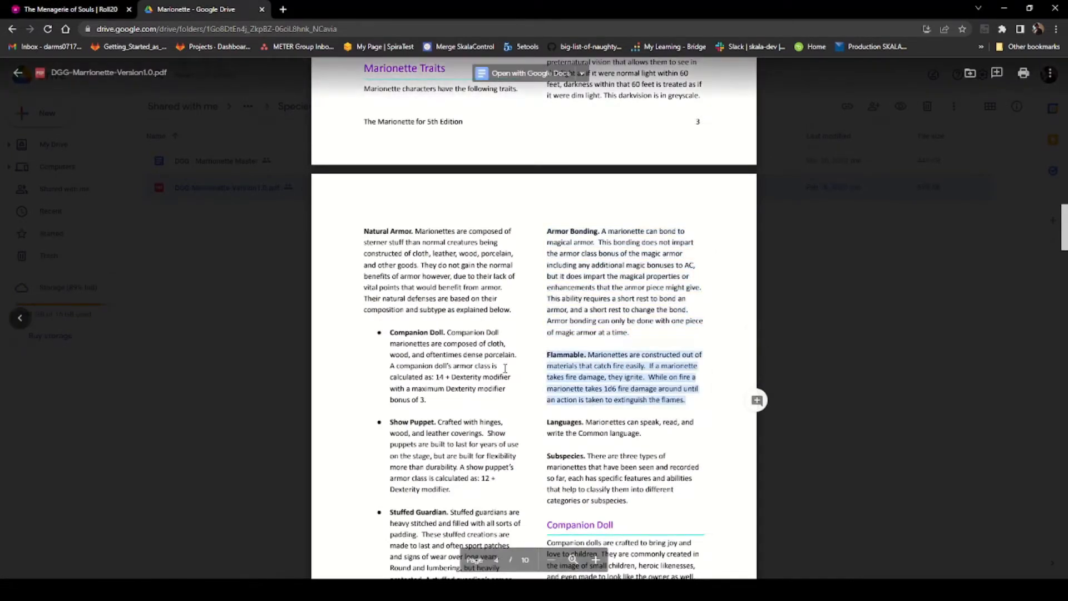
pyautogui.click(43, 9)
# Step: Paste the Flammable trait into the new feature's description and move its title Flammable. into the name field
pyautogui.click(343, 349)
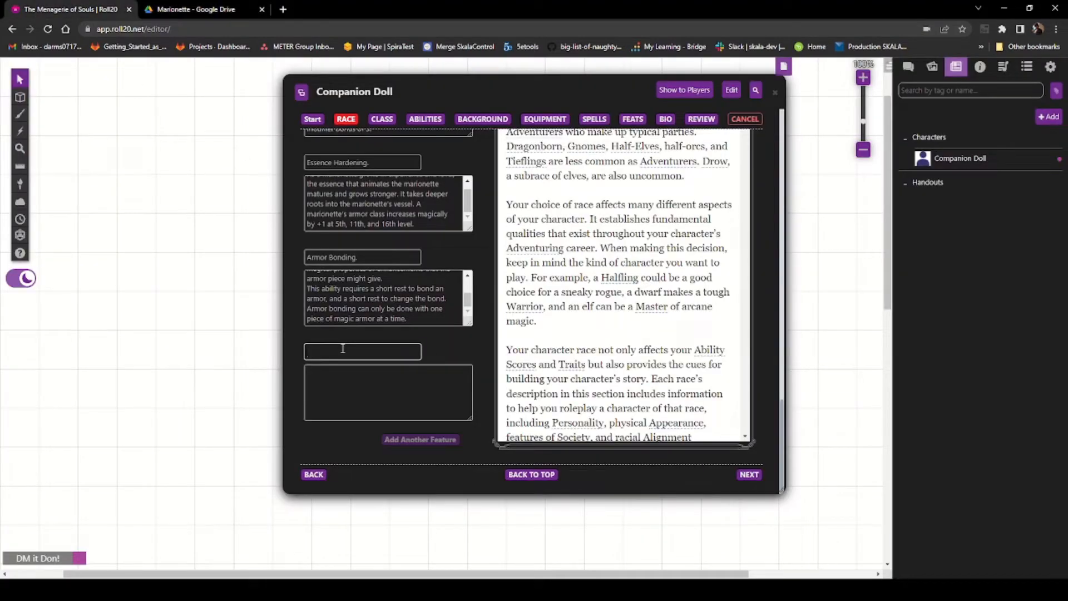
pyautogui.click(345, 378)
pyautogui.hotkey('ctrl', 'v')
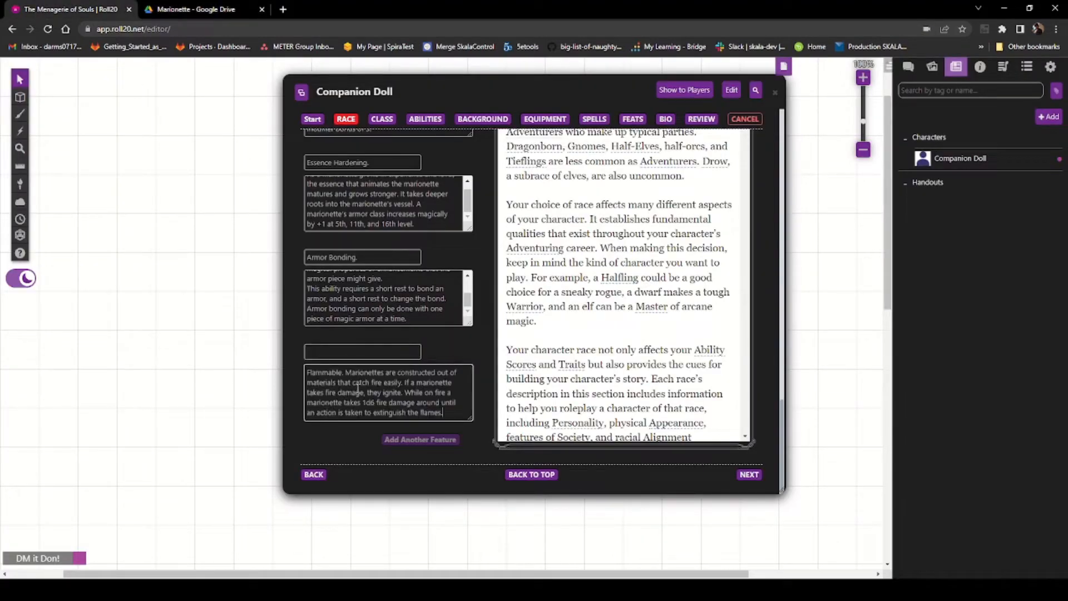
pyautogui.scroll(1, 340, 412)
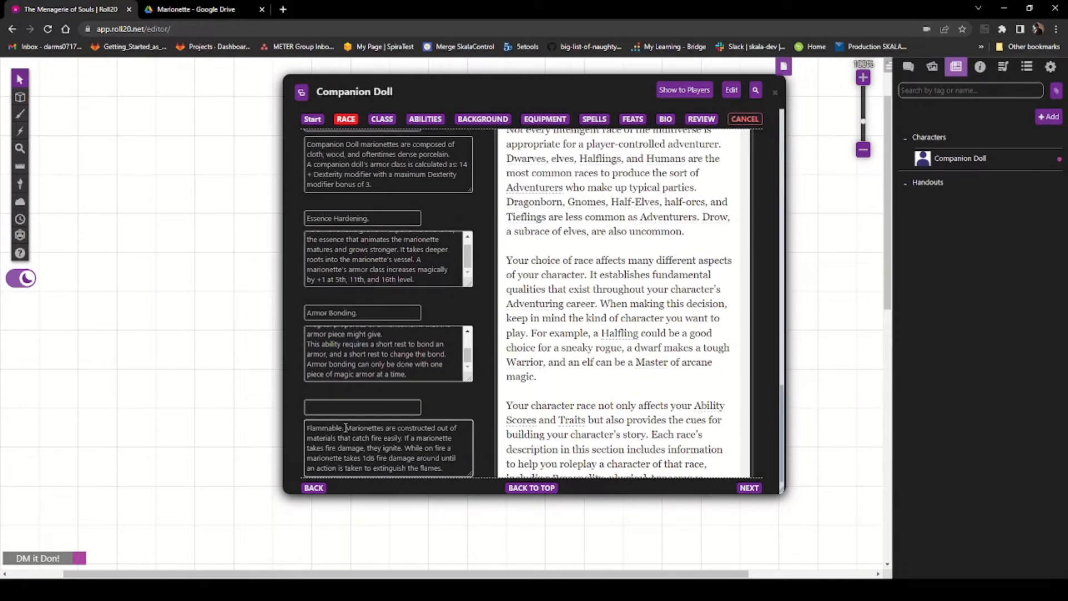
pyautogui.moveTo(344, 428); pyautogui.dragTo(301, 431)
pyautogui.hotkey('ctrl', 'x')
pyautogui.click(320, 408)
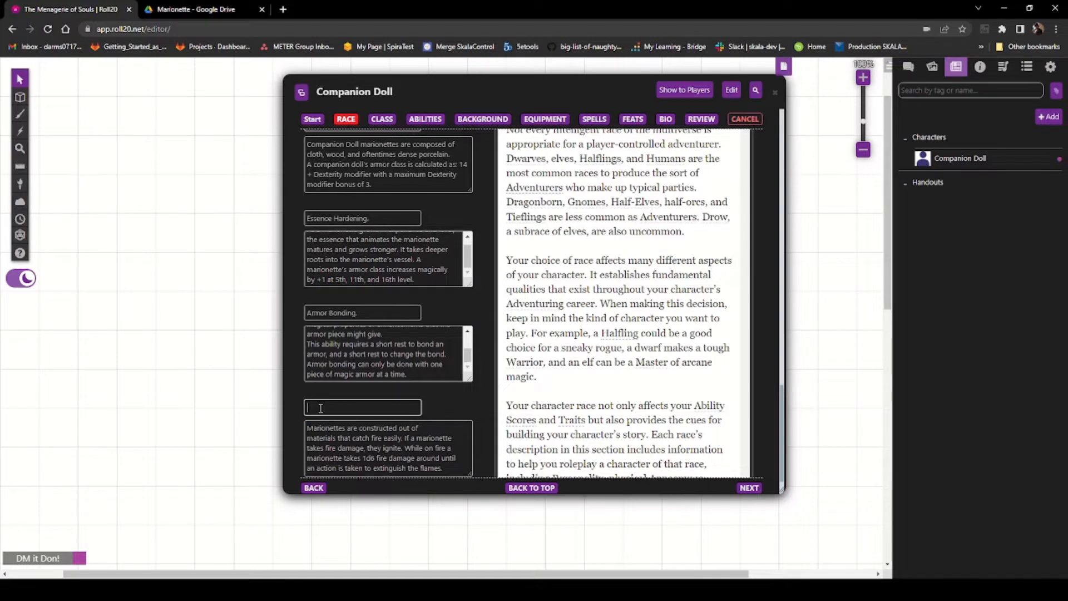
pyautogui.hotkey('ctrl', 'v')
# Step: Remove the line breaks from the Flammable description so it reads as continuous text
pyautogui.click(448, 431)
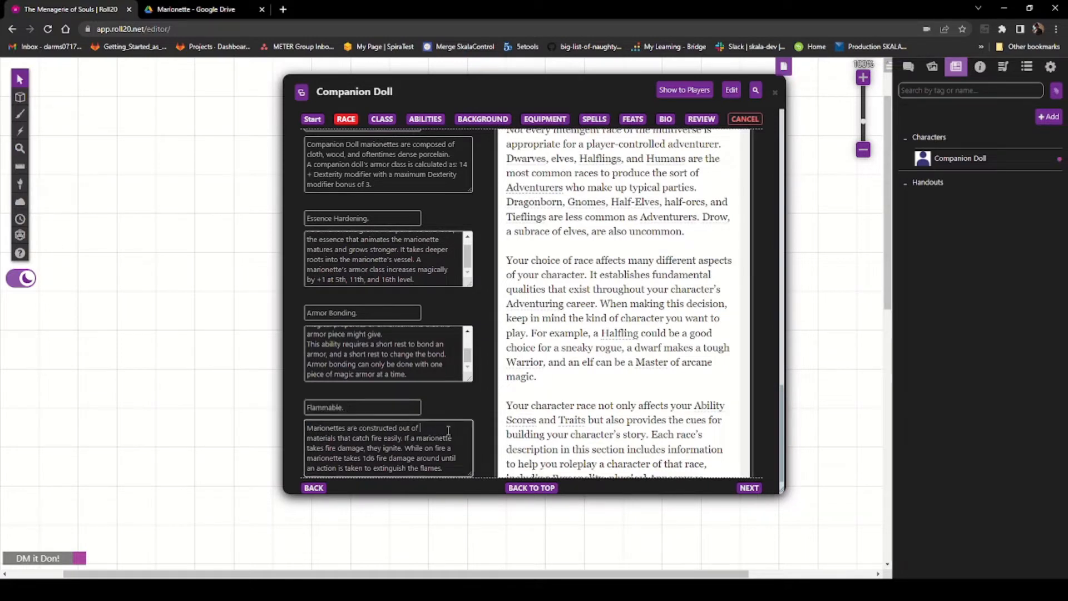
pyautogui.press('Delete')
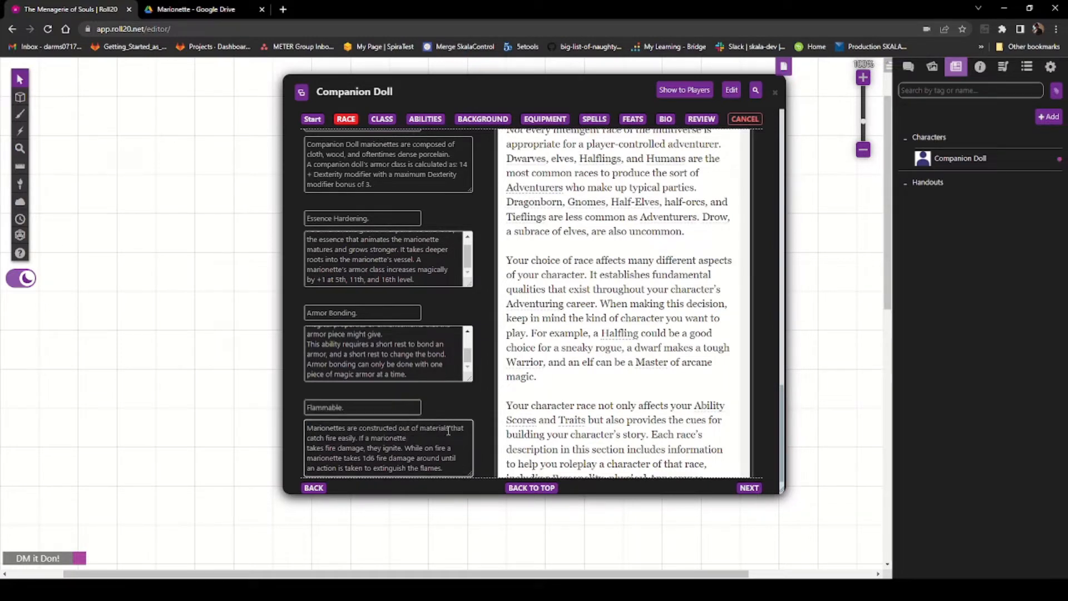
pyautogui.press('Delete')
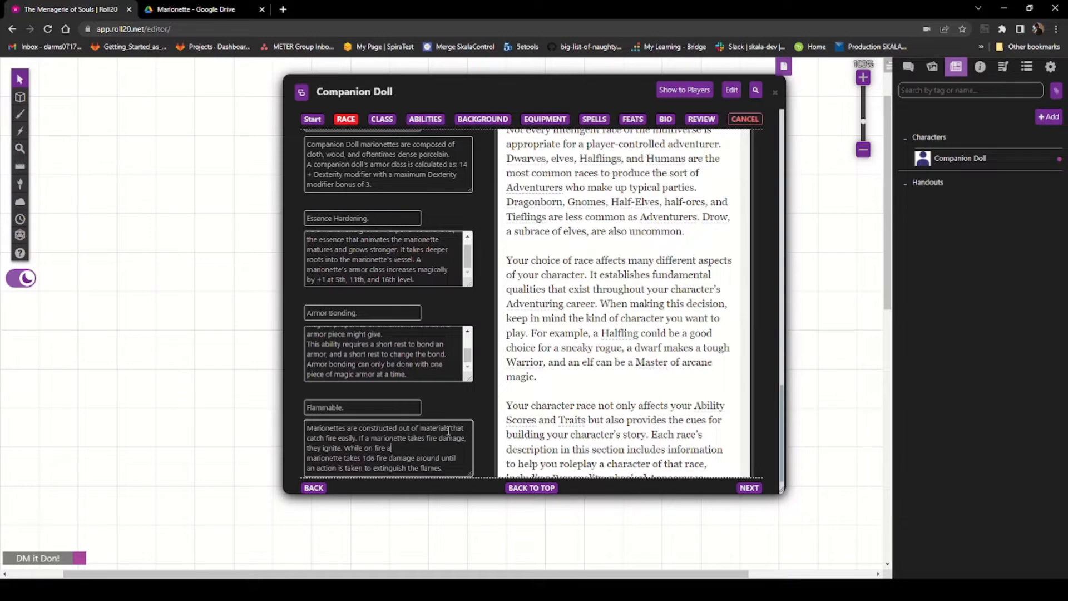
pyautogui.press('Delete')
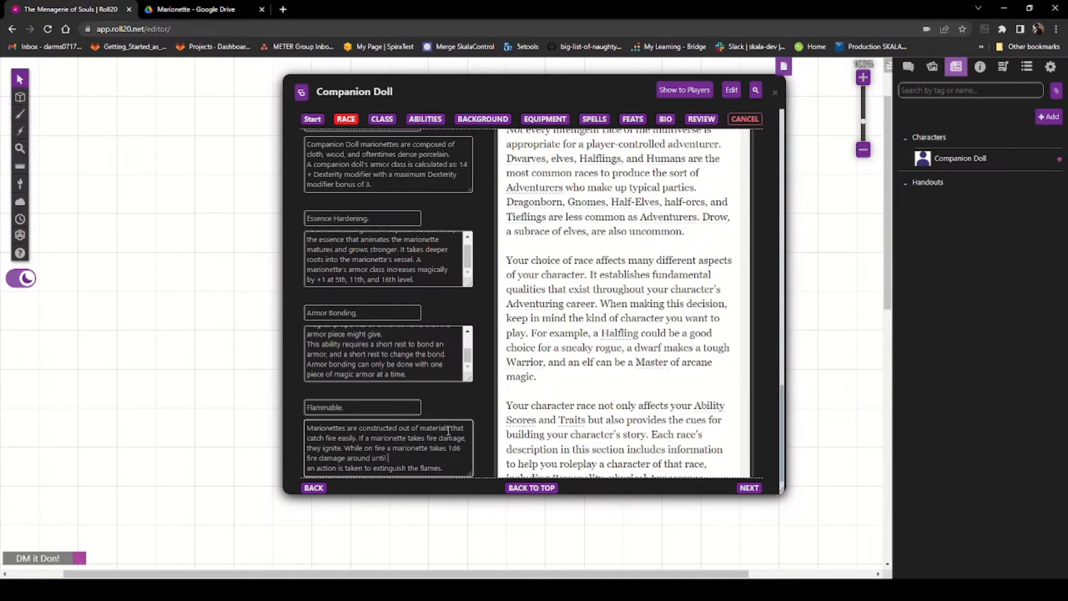
pyautogui.press('Delete')
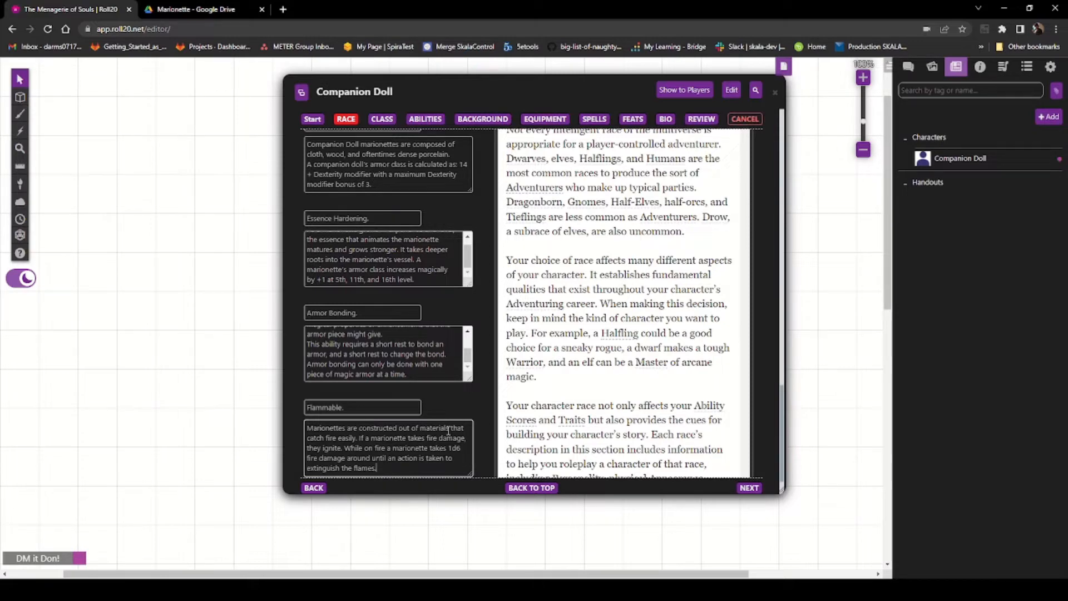
# Step: Review the list of custom race features and the remaining Marionette traits in the PDF
pyautogui.scroll(-1, 421, 271)
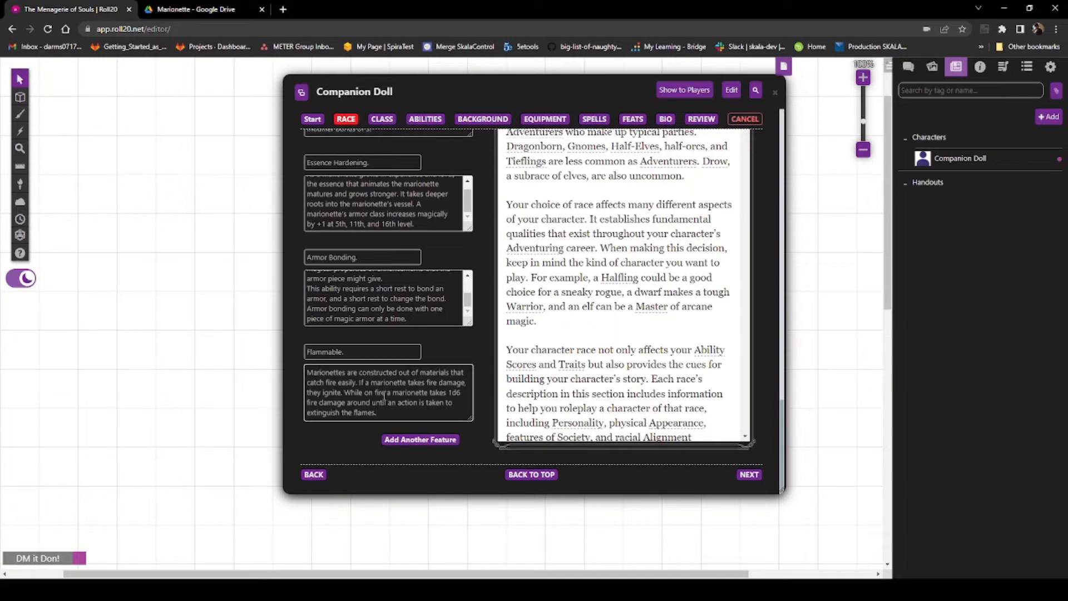
pyautogui.scroll(1, 412, 382)
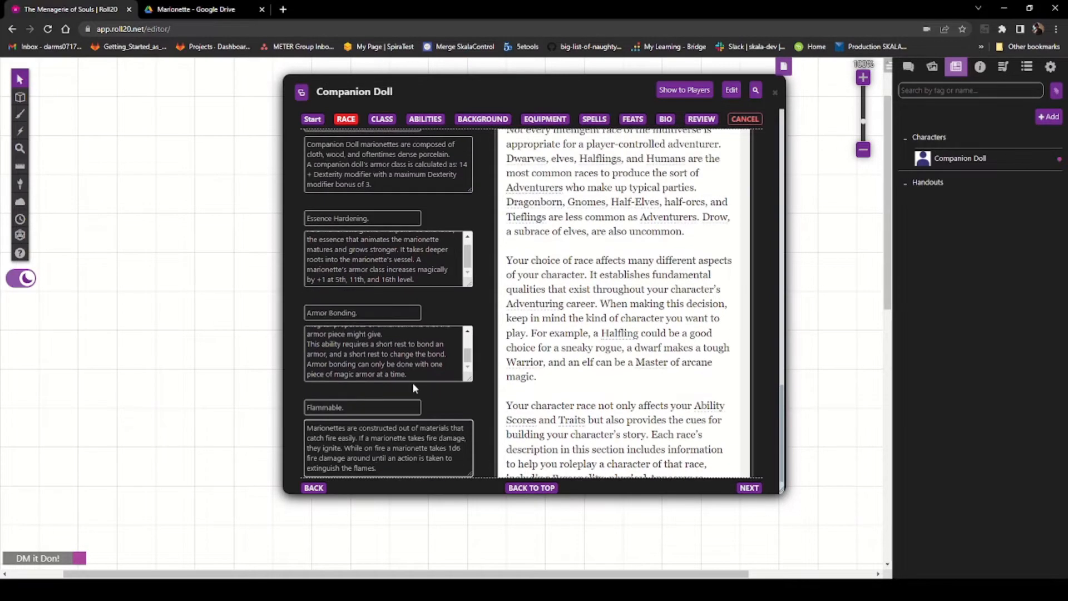
pyautogui.scroll(-1, 412, 382)
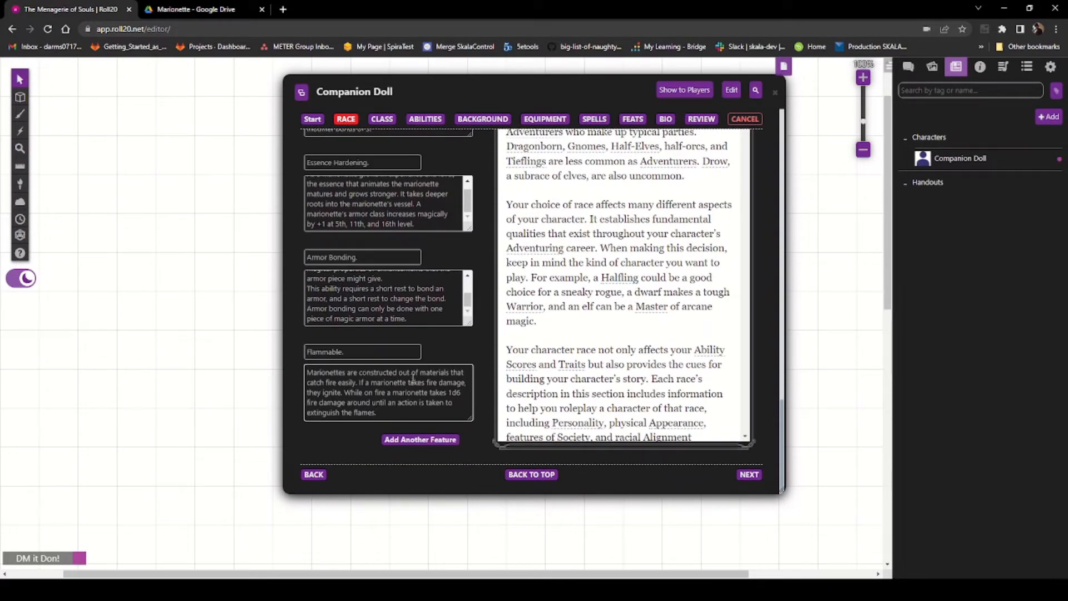
pyautogui.scroll(6, 413, 378)
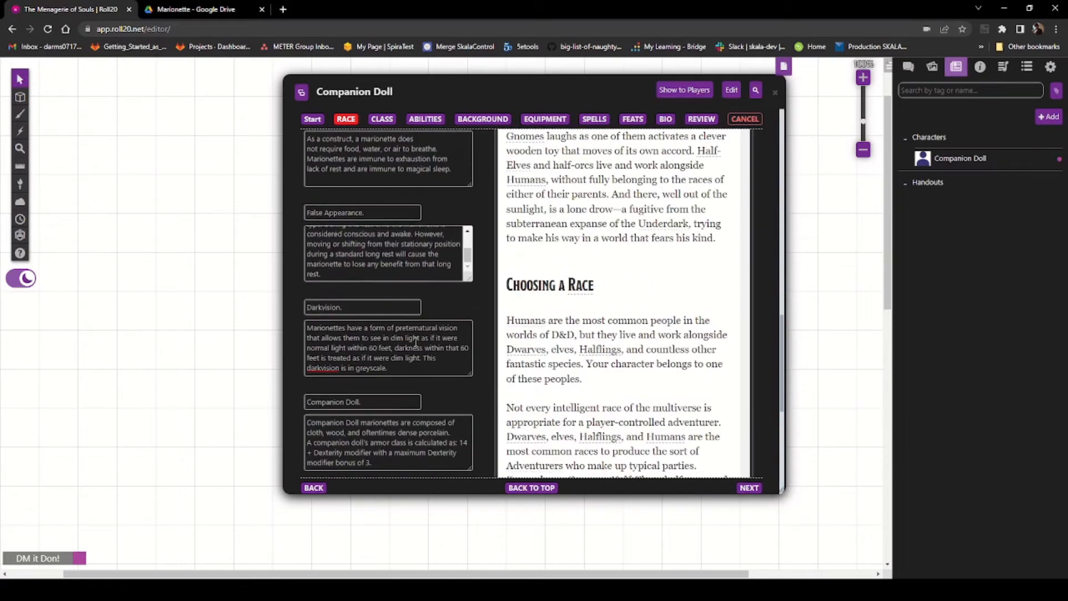
pyautogui.scroll(3, 416, 342)
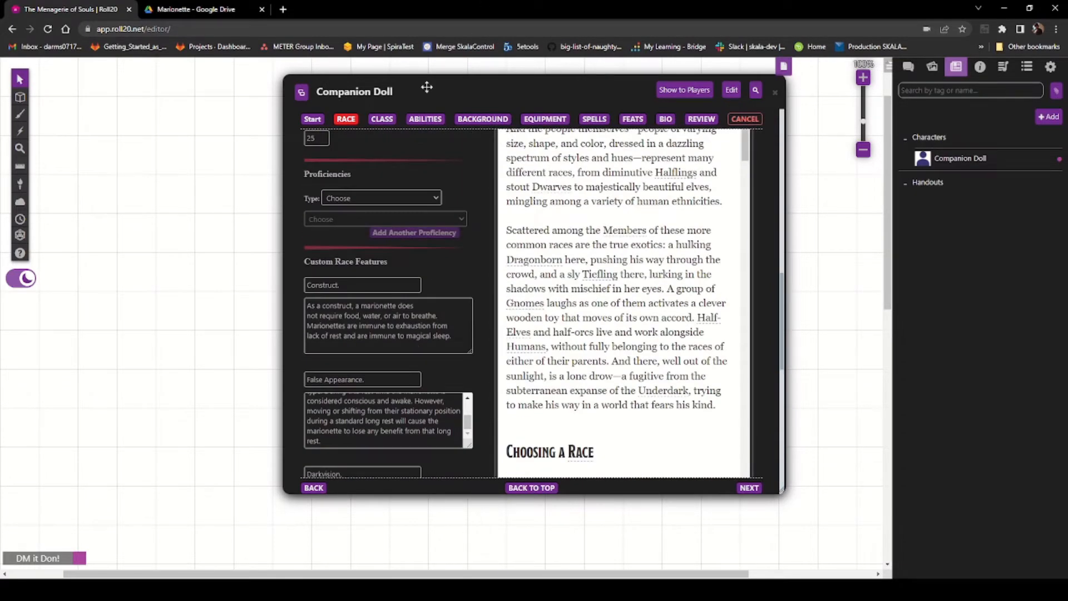
pyautogui.click(201, 9)
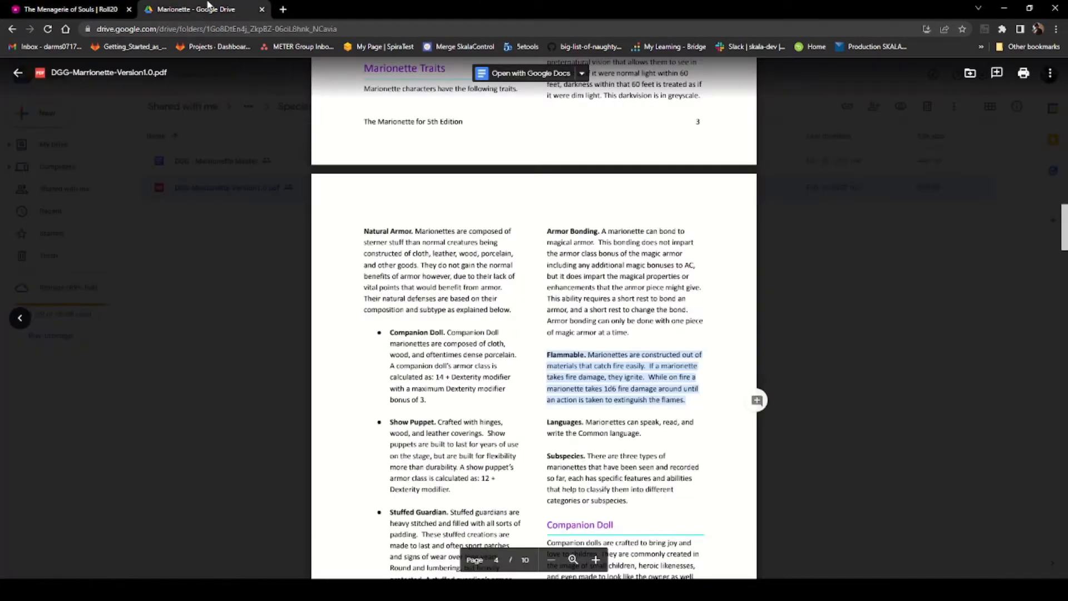
pyautogui.scroll(-3, 570, 255)
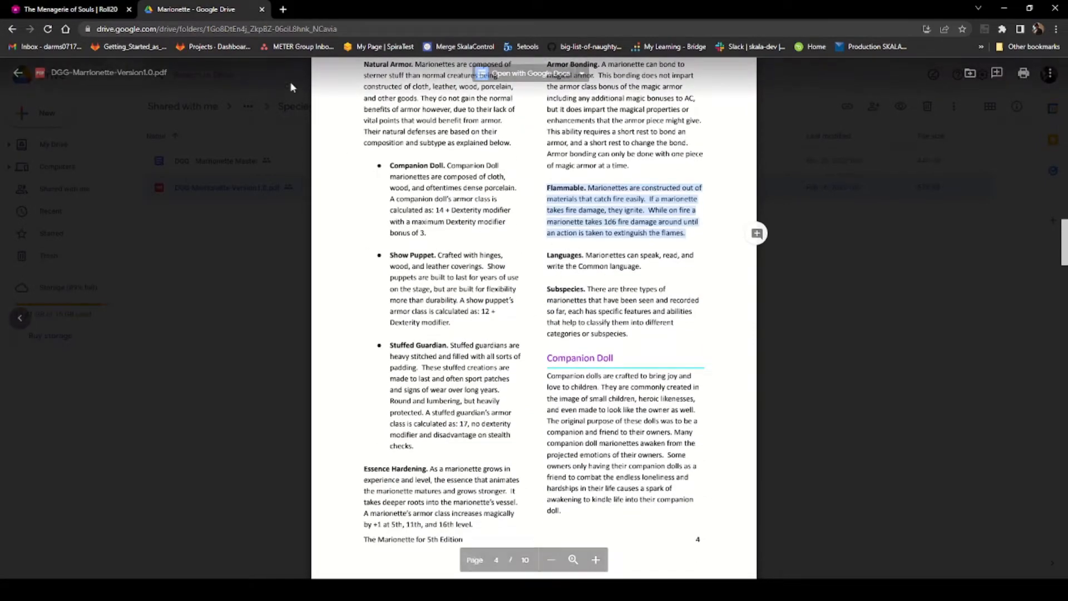
pyautogui.click(67, 9)
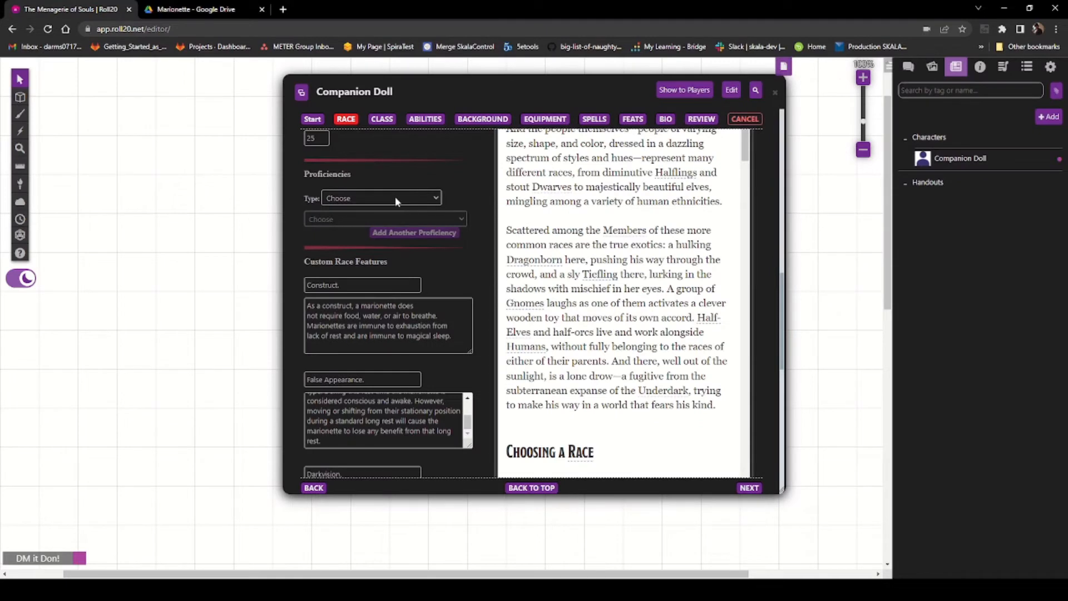
# Step: Add a Language proficiency set to Common (PHB) and add another proficiency row
pyautogui.click(395, 196)
pyautogui.click(385, 262)
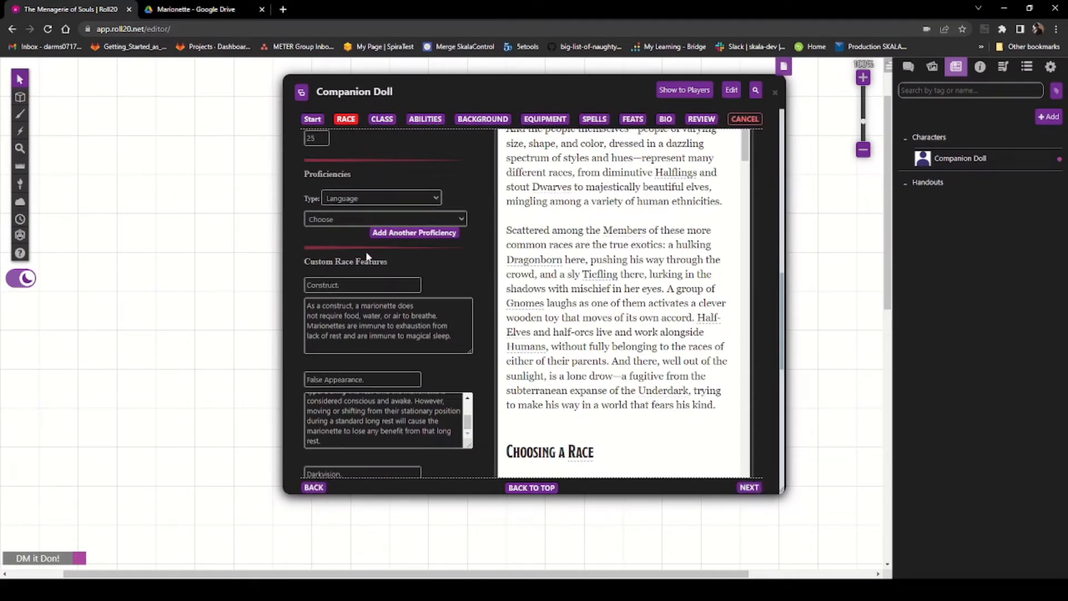
pyautogui.click(416, 233)
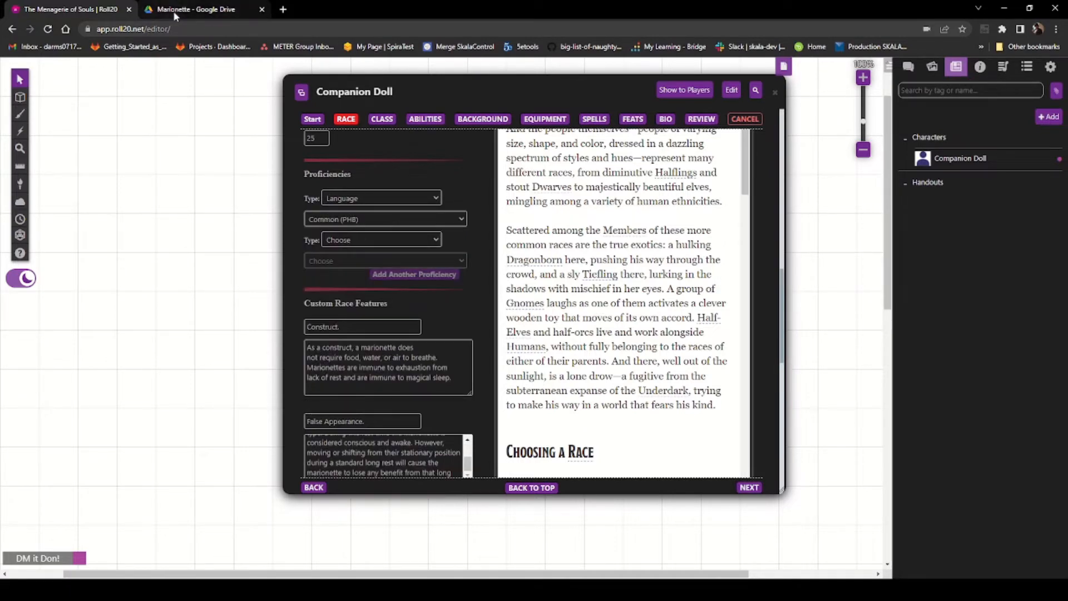
# Step: Review the Companion Doll traits in the Marionette PDF, then return to the character builder
pyautogui.click(185, 11)
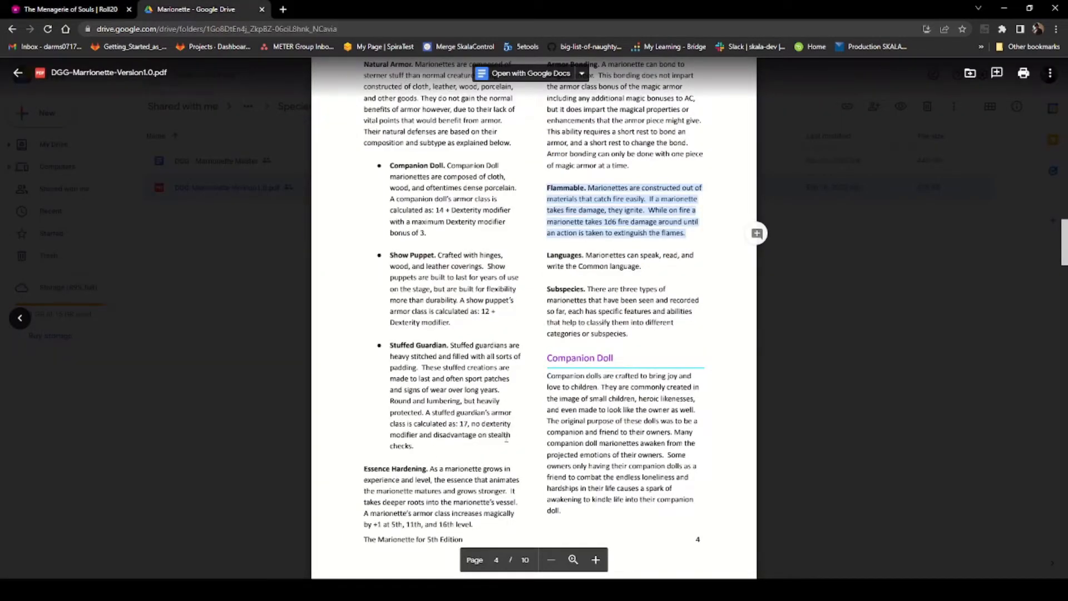
pyautogui.scroll(-7, 506, 441)
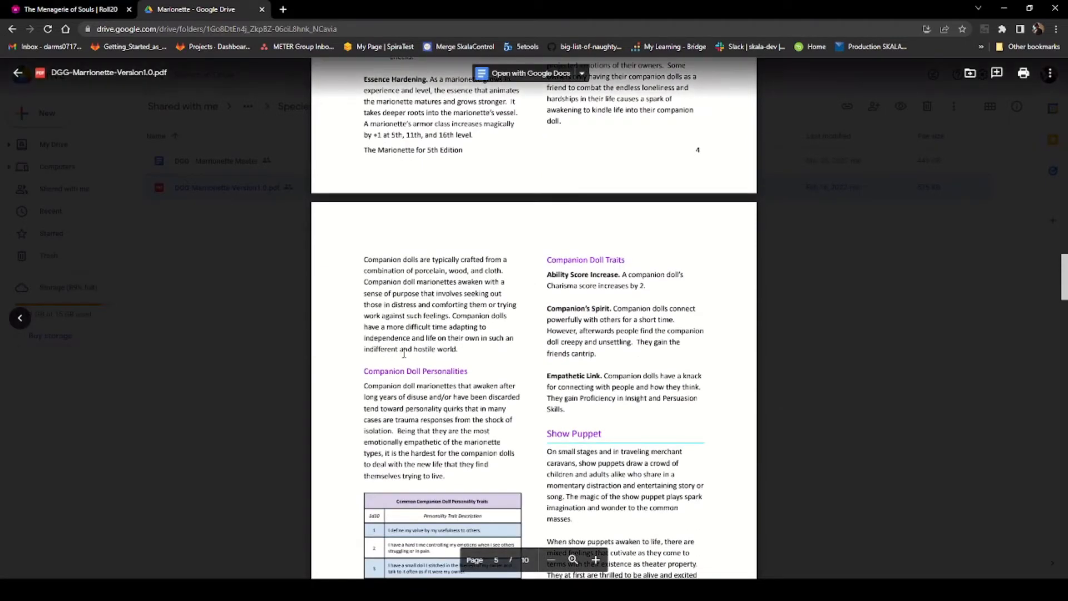
pyautogui.scroll(-1, 409, 367)
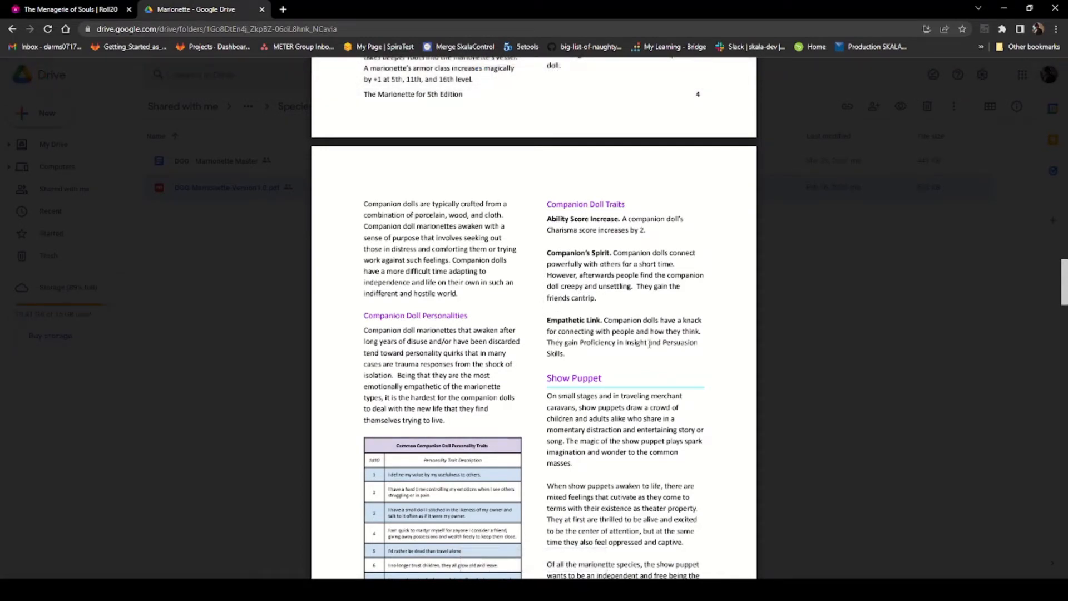
pyautogui.click(78, 11)
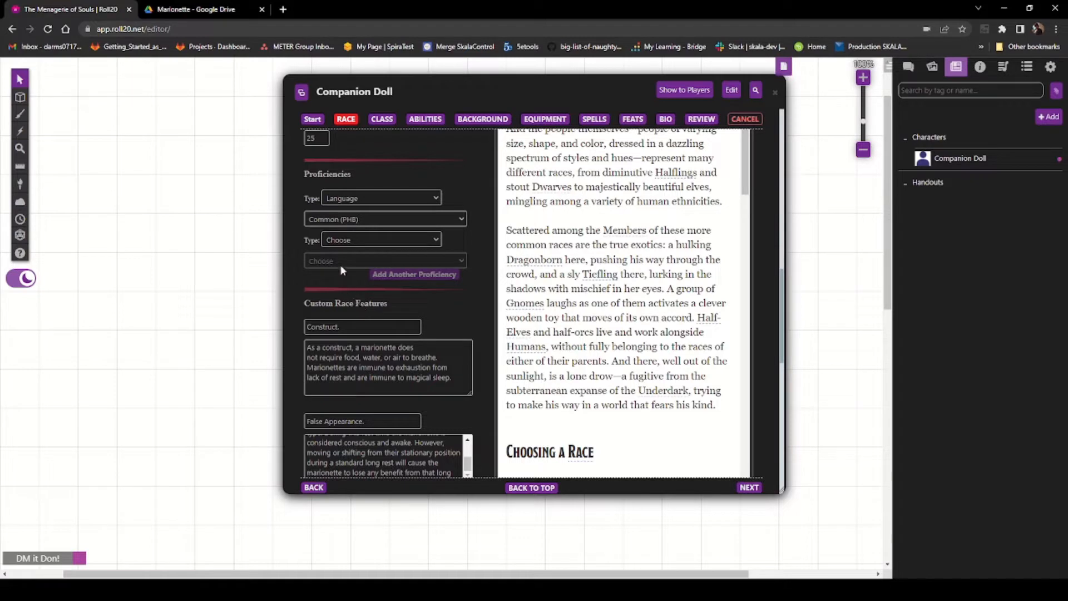
# Step: Add Insight (SRD) and Persuasion (SRD) as skill proficiencies for the custom race
pyautogui.click(365, 282)
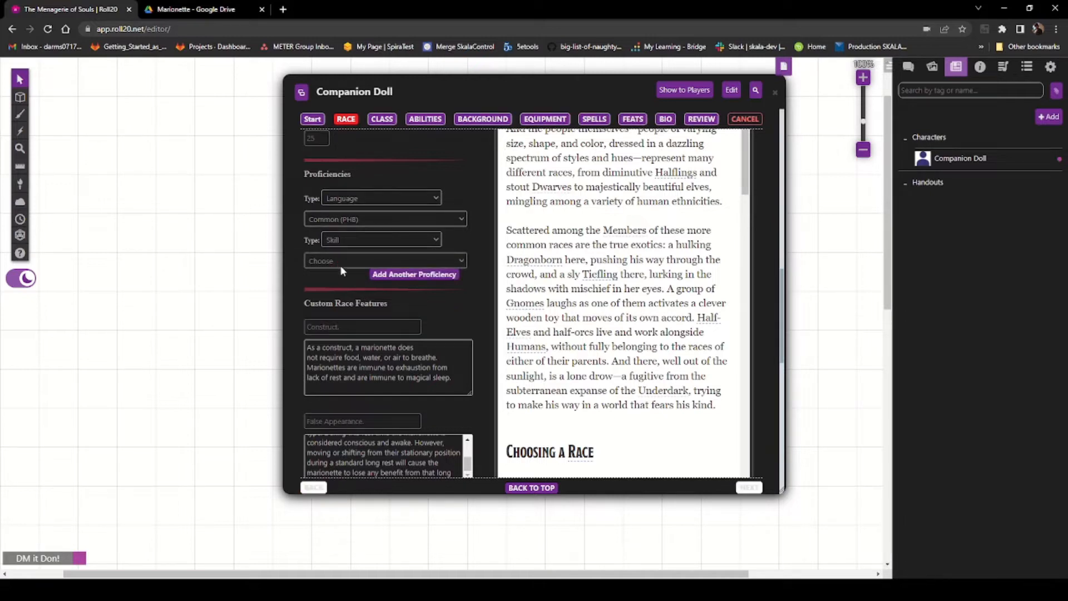
pyautogui.click(373, 345)
pyautogui.click(413, 275)
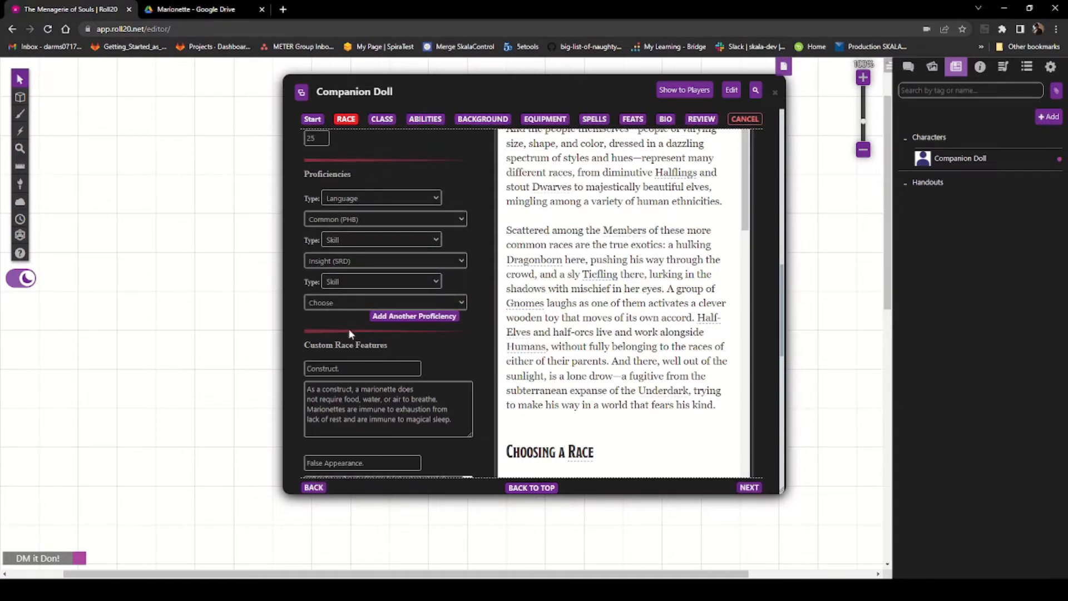
pyautogui.click(372, 454)
pyautogui.scroll(-2, 467, 347)
pyautogui.scroll(-6, 468, 348)
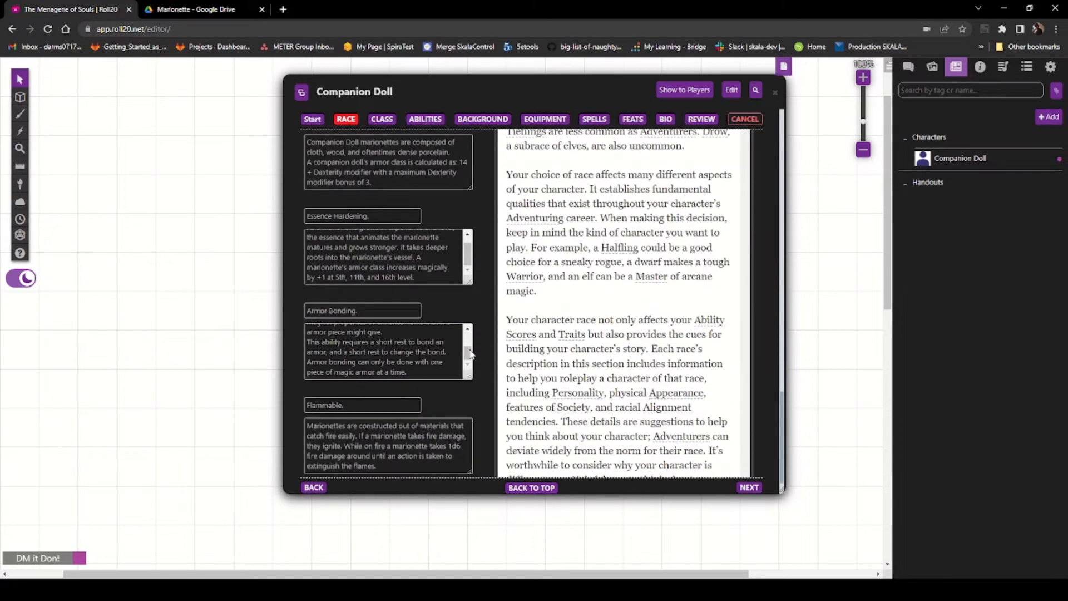
pyautogui.scroll(8, 462, 390)
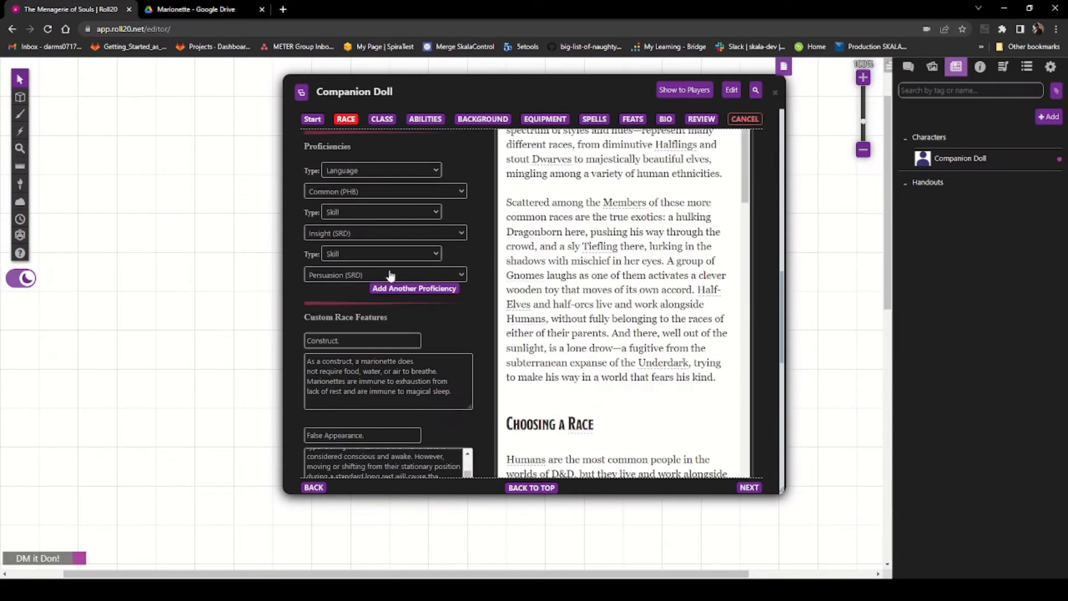
# Step: Set the race's innate spellcasting ability to Charisma with one cantrip from the Bard spell list
pyautogui.click(594, 119)
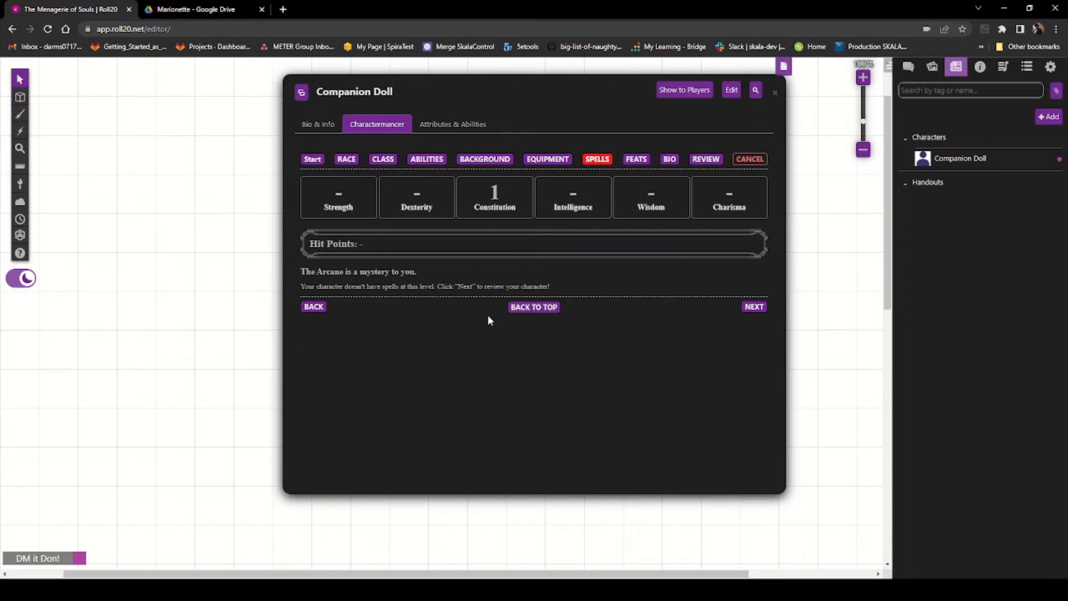
pyautogui.click(341, 163)
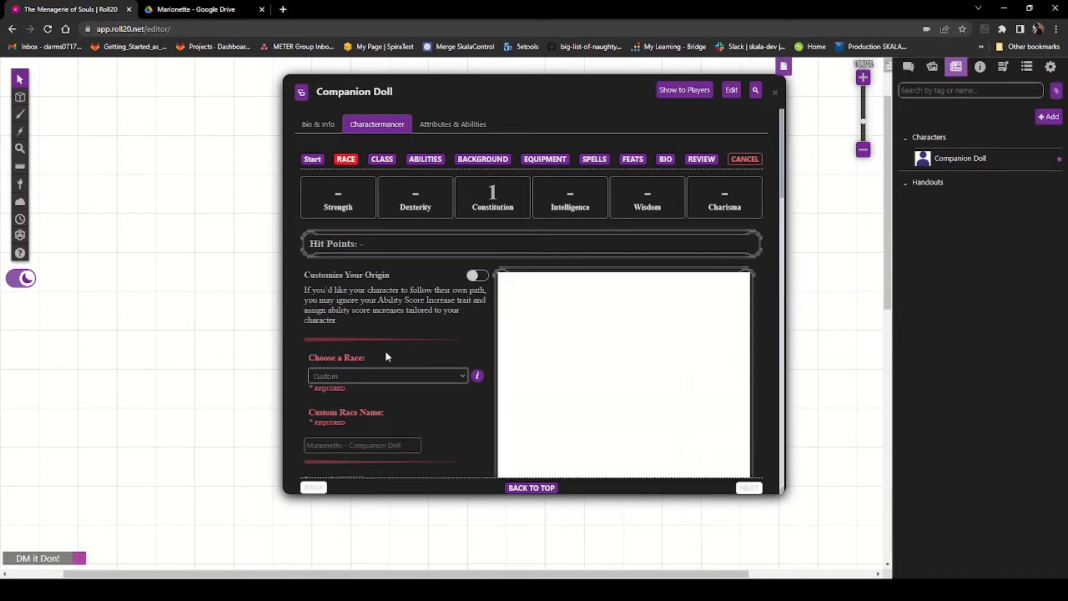
pyautogui.scroll(-4, 389, 356)
pyautogui.scroll(-4, 399, 358)
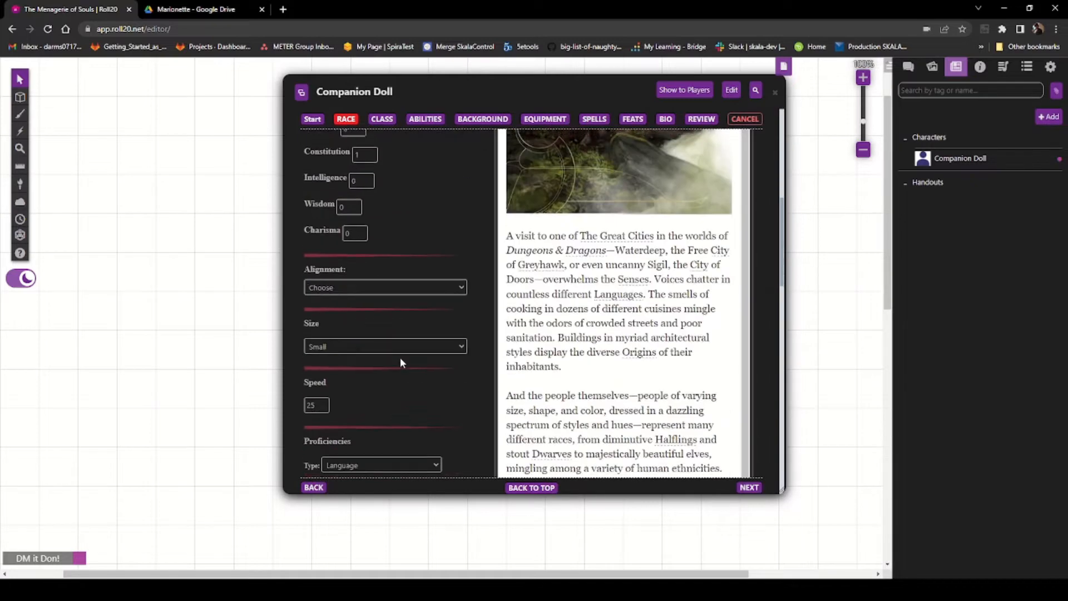
pyautogui.scroll(3, 403, 342)
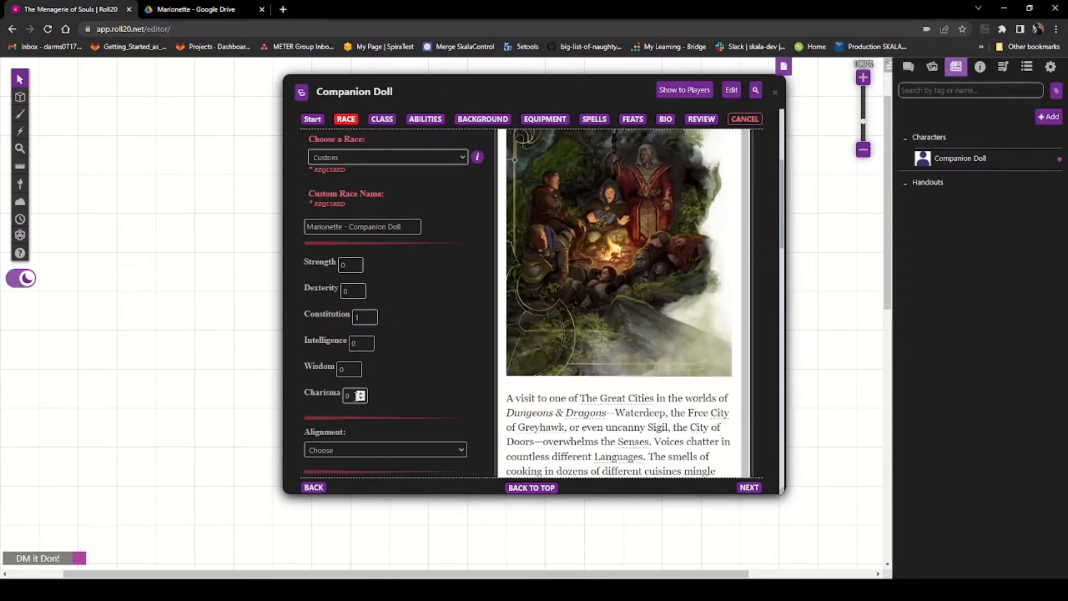
pyautogui.scroll(-4, 360, 406)
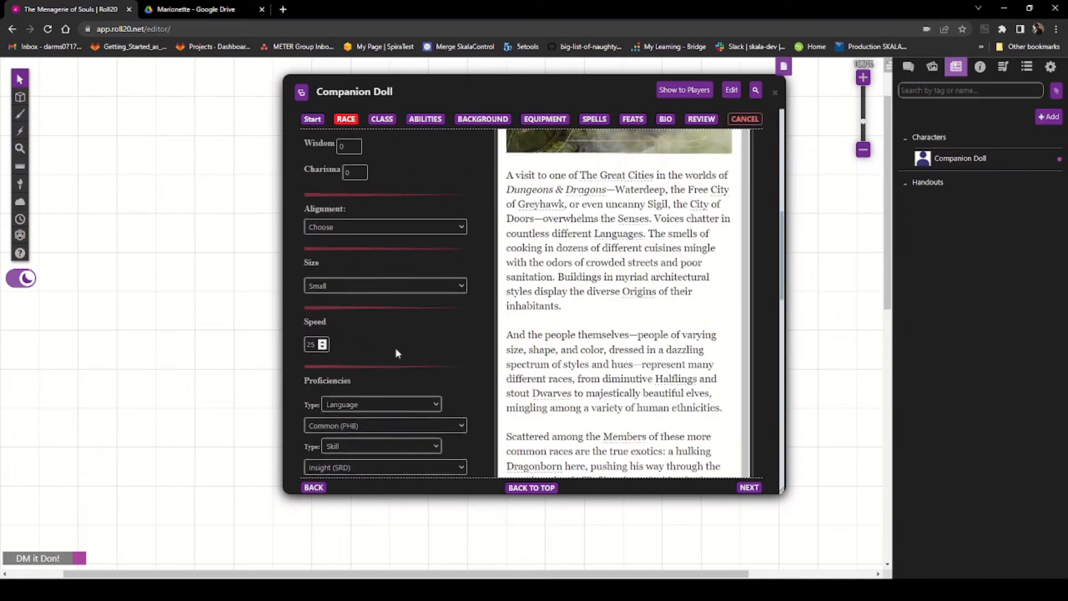
pyautogui.scroll(-10, 401, 362)
pyautogui.scroll(-6, 411, 379)
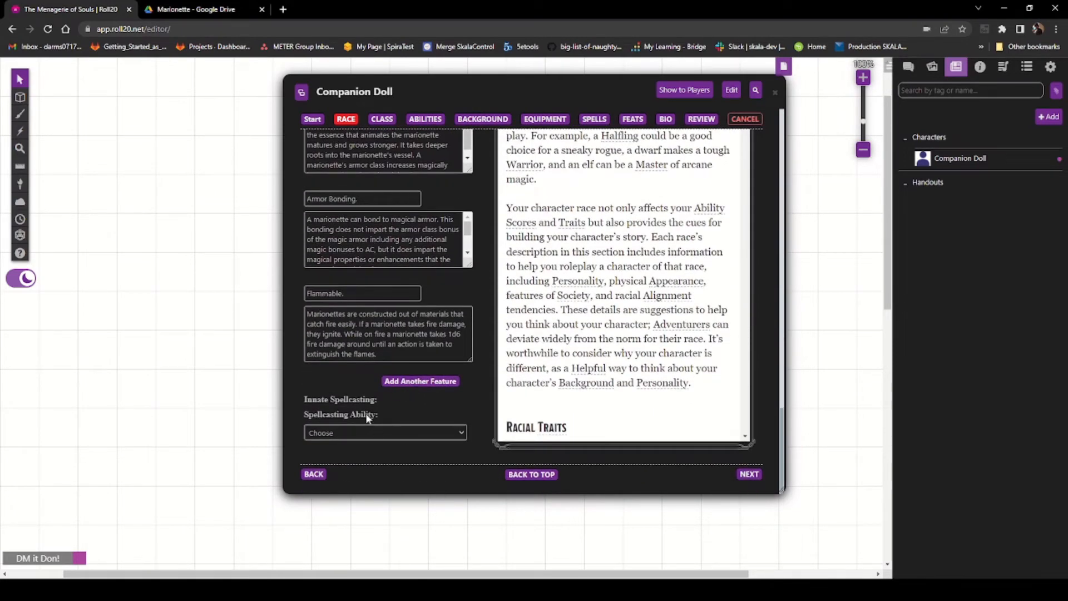
pyautogui.click(375, 432)
pyautogui.click(363, 507)
pyautogui.scroll(-2, 311, 378)
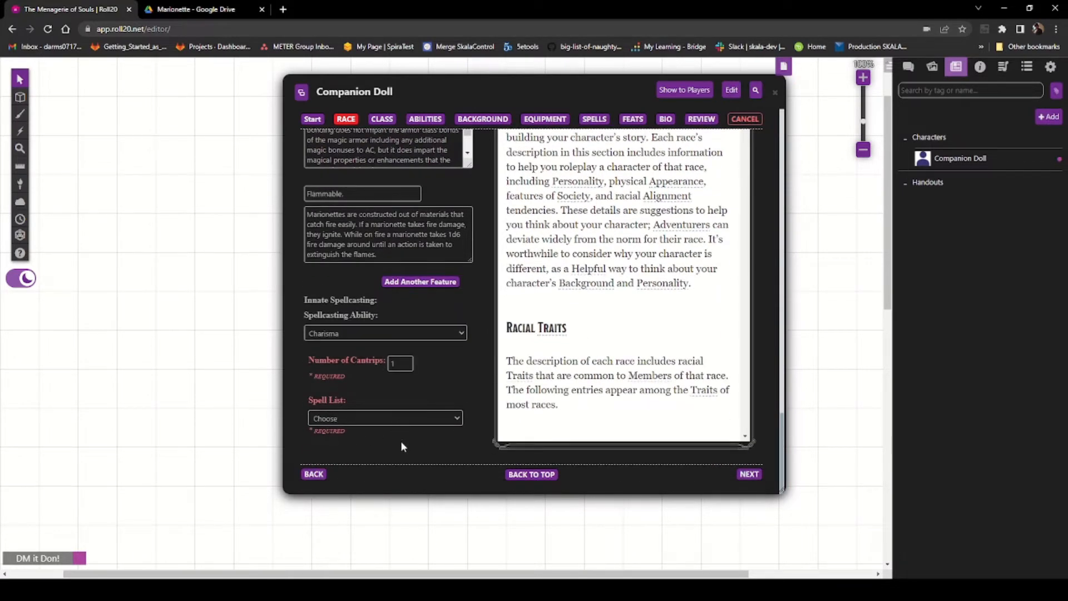
pyautogui.click(414, 422)
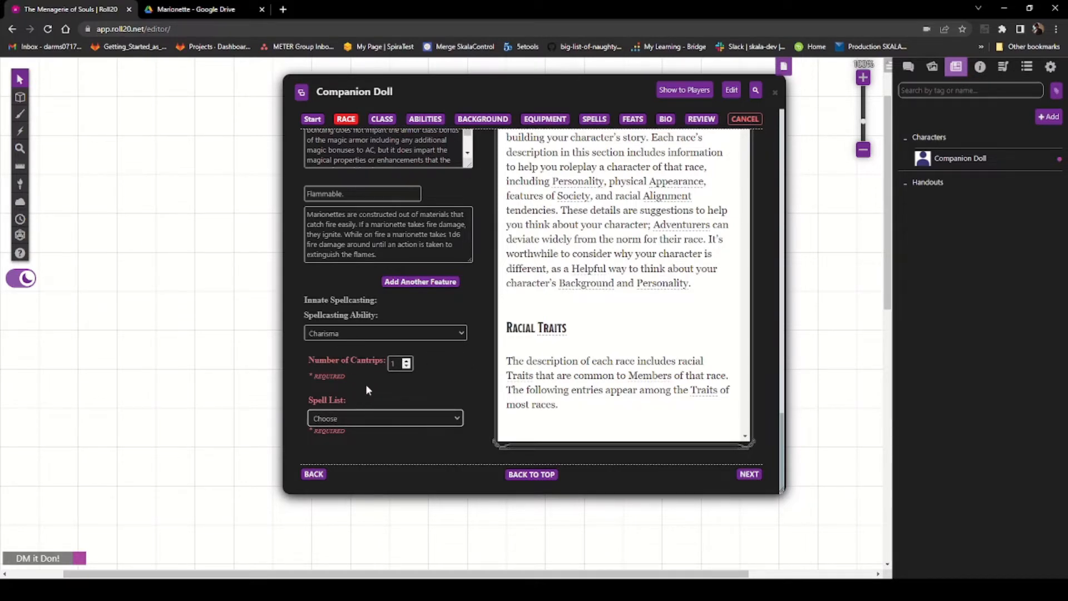
pyautogui.click(383, 420)
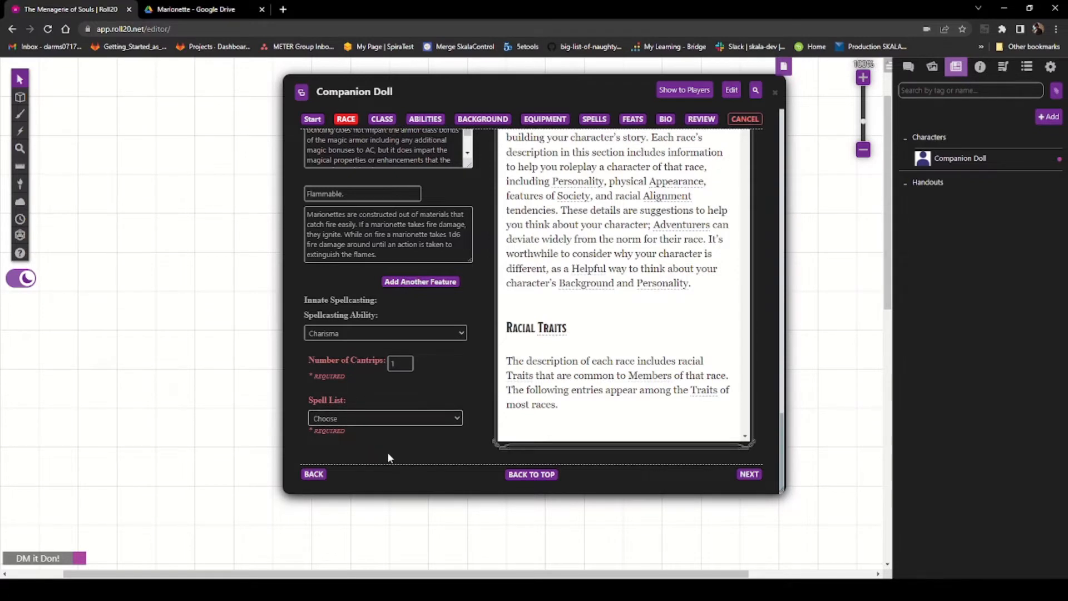
pyautogui.click(348, 449)
# Step: Reset the innate spellcasting ability back to Choose
pyautogui.scroll(1, 390, 429)
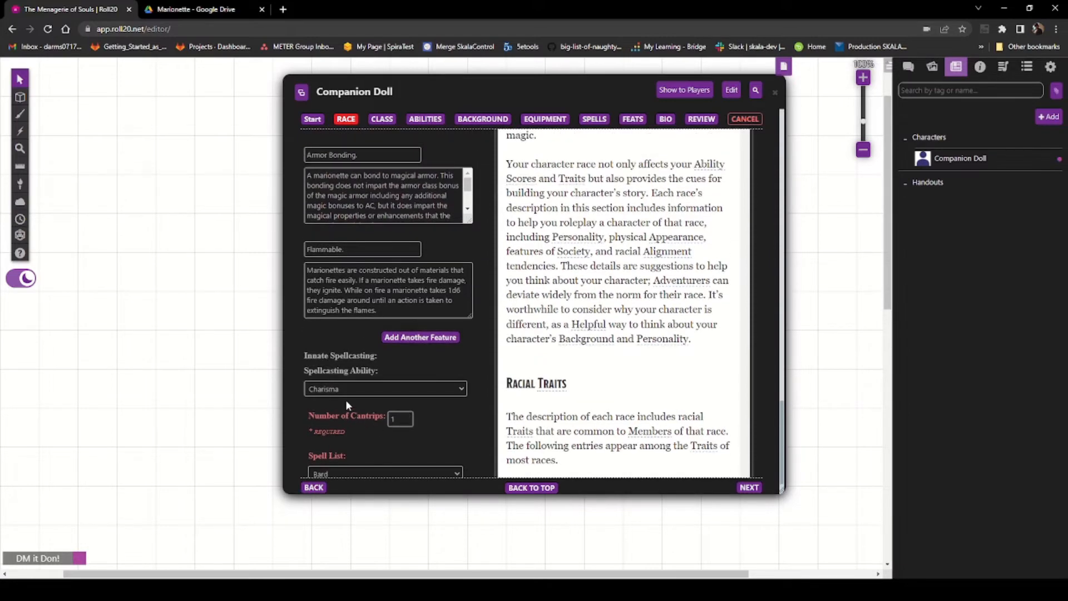
pyautogui.scroll(-1, 346, 399)
pyautogui.scroll(5, 448, 443)
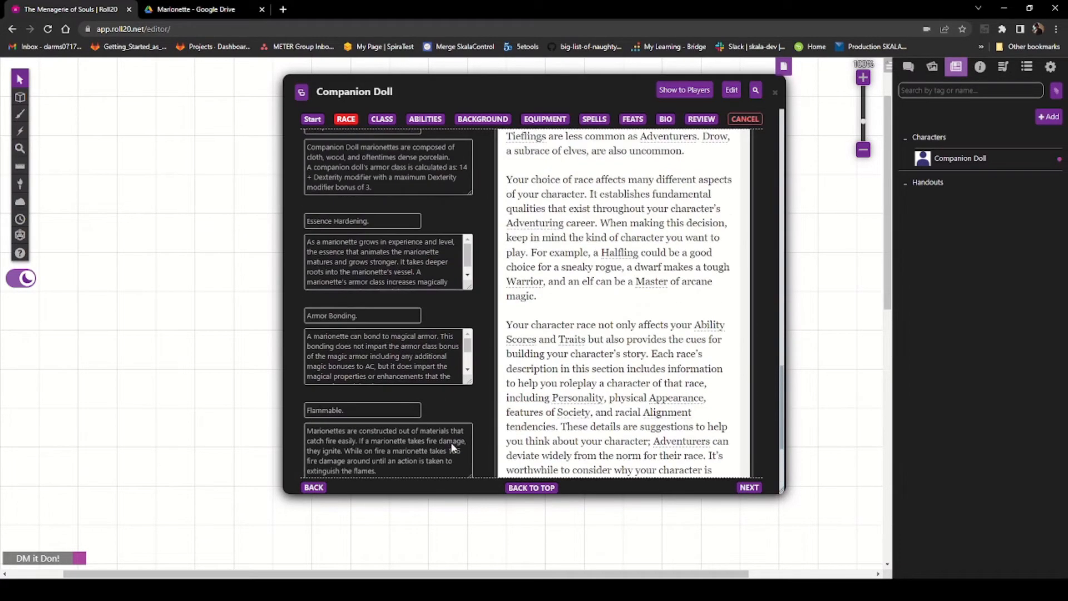
pyautogui.scroll(-5, 450, 442)
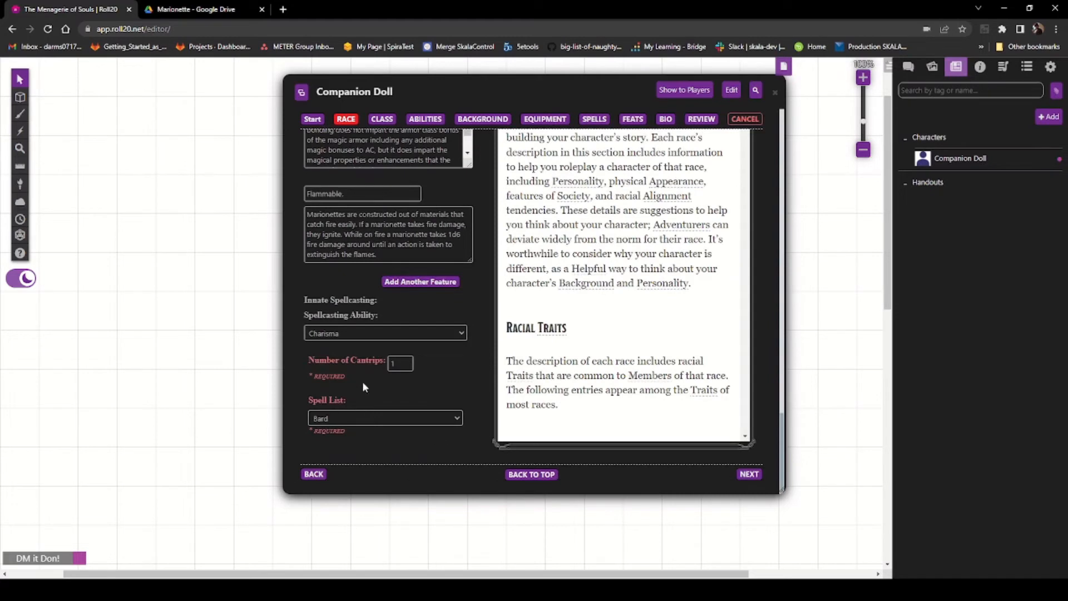
pyautogui.click(407, 361)
pyautogui.click(407, 367)
pyautogui.click(383, 338)
pyautogui.click(363, 342)
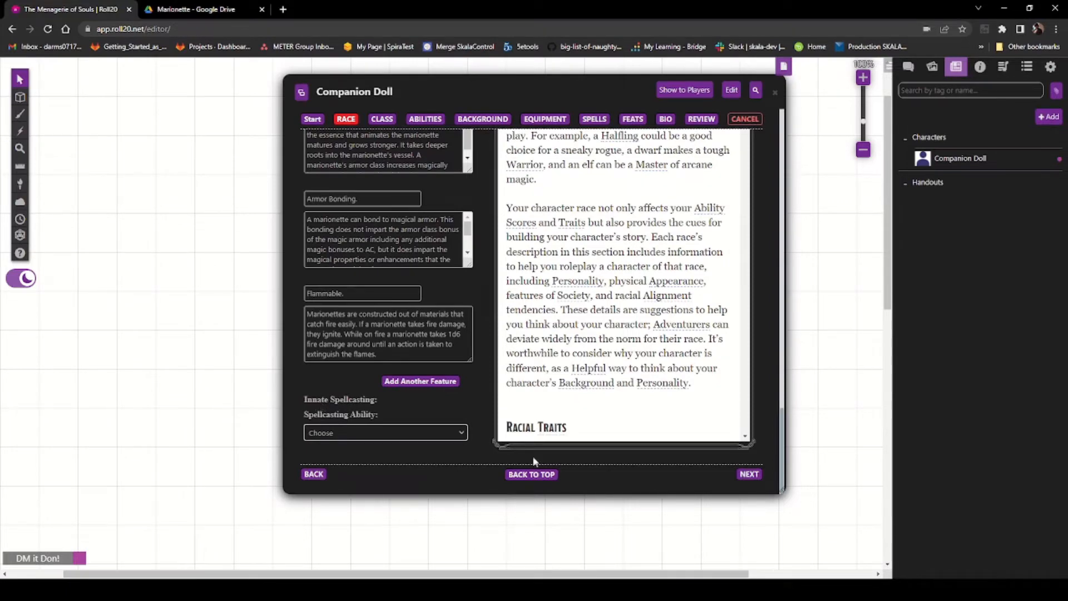
# Step: Set the innate spellcasting ability to Charisma and the spell list to Bard
pyautogui.scroll(-5, 583, 378)
pyautogui.scroll(-15, 583, 379)
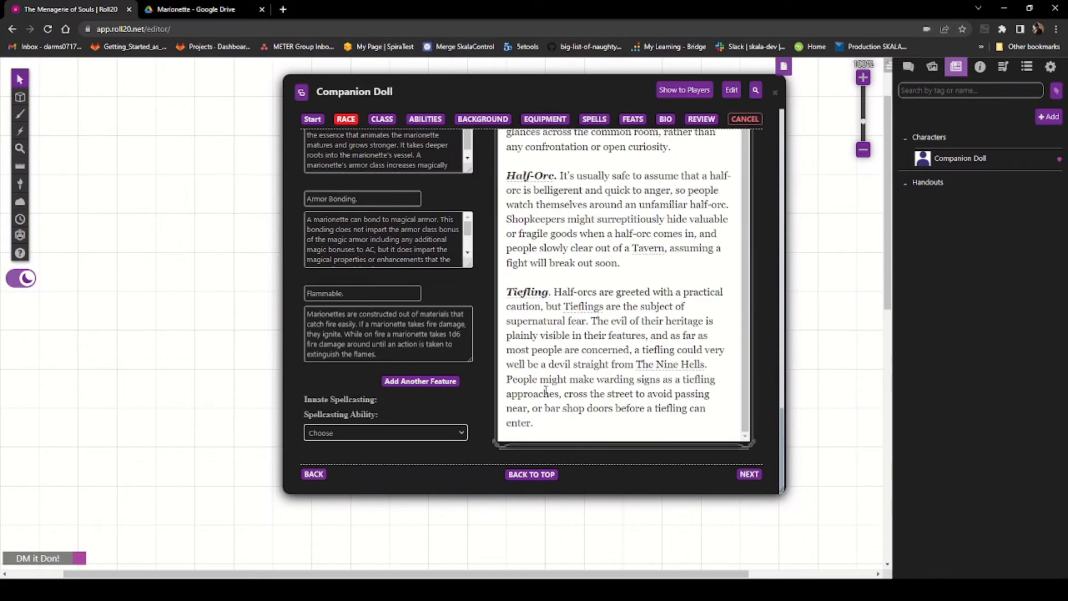
pyautogui.click(419, 433)
pyautogui.click(383, 508)
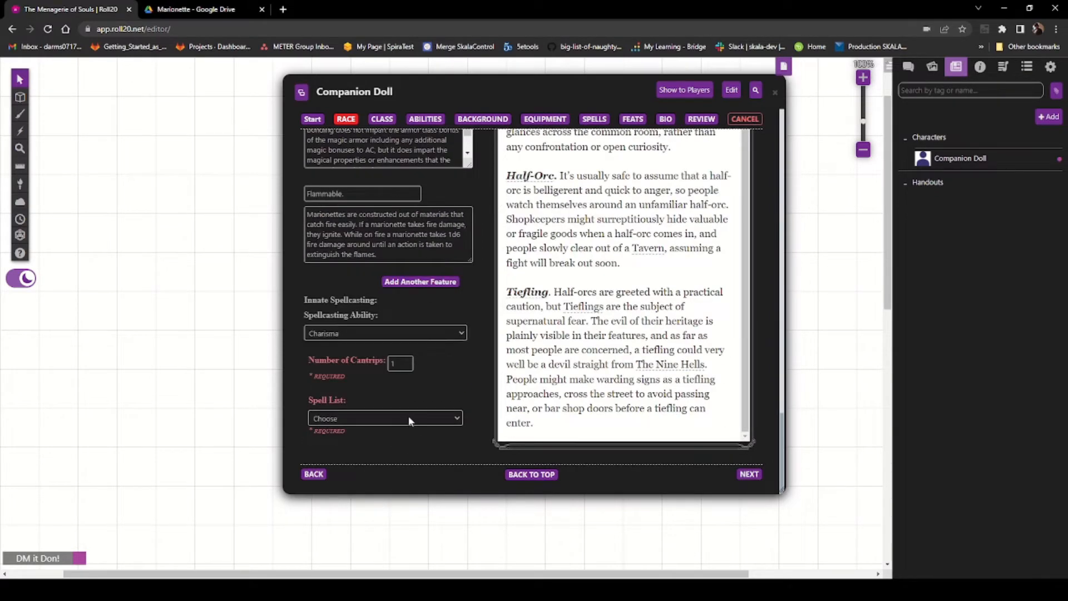
pyautogui.click(400, 452)
# Step: Pick Friends as the race's cantrip on the Spells page and return to the race page
pyautogui.click(592, 118)
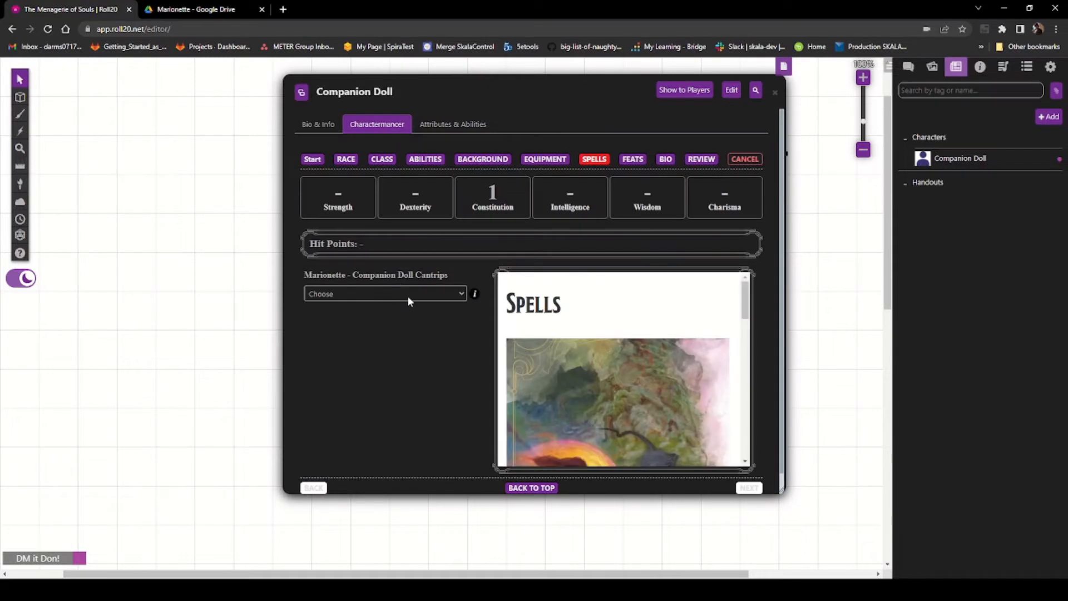
pyautogui.click(383, 331)
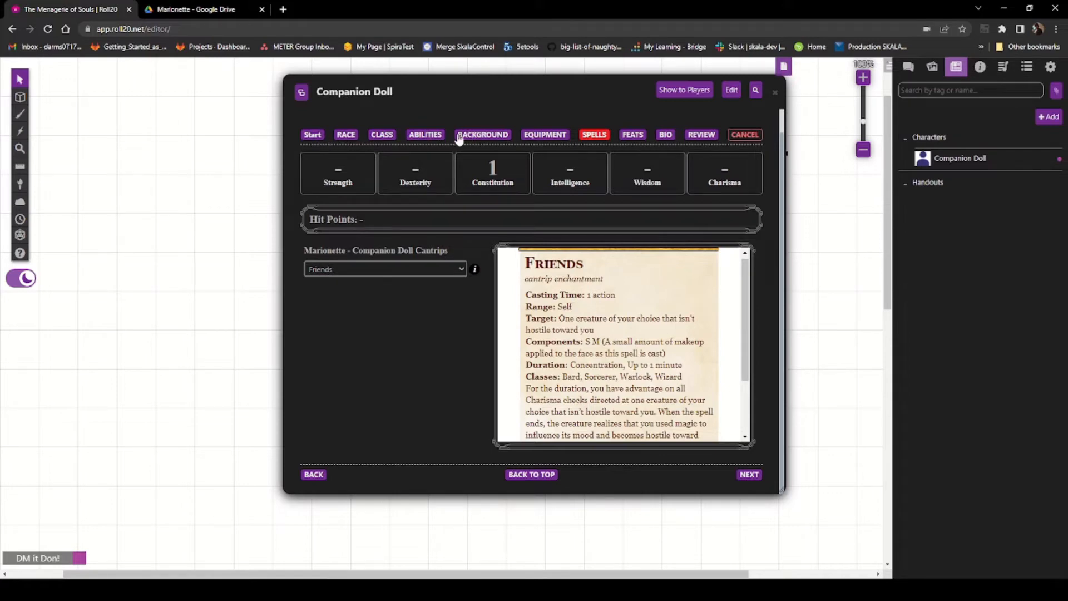
pyautogui.click(352, 137)
# Step: Raise the custom race's Charisma ability bonus
pyautogui.scroll(-5, 421, 389)
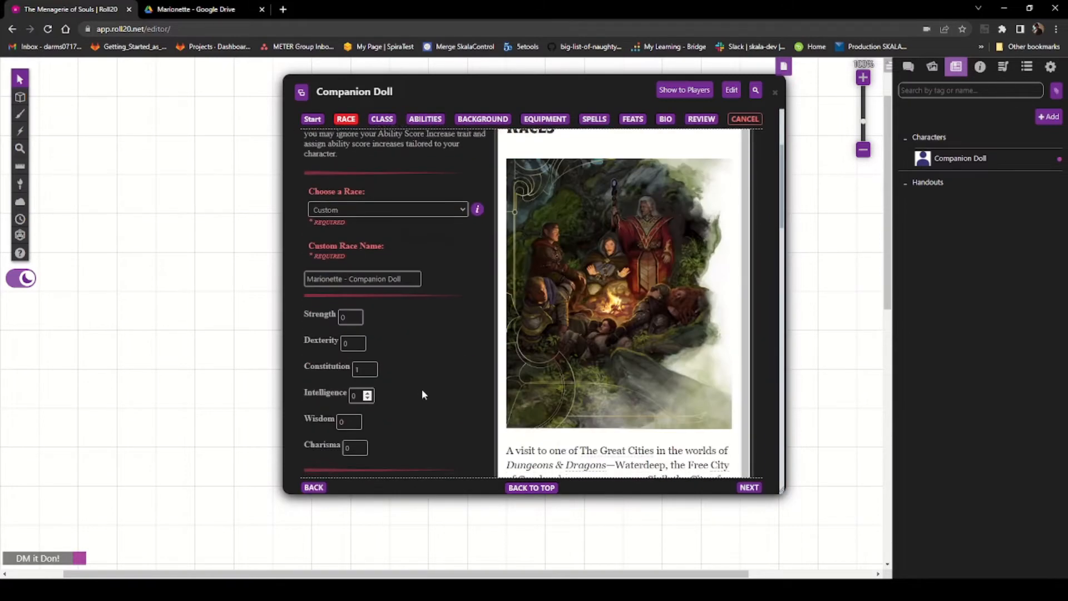
pyautogui.scroll(-3, 423, 380)
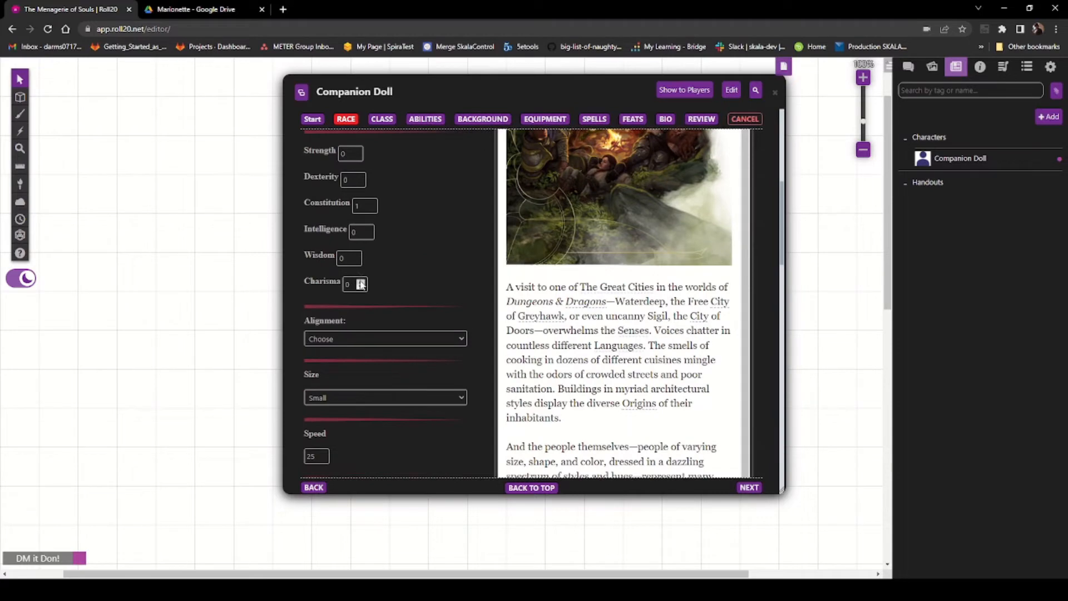
pyautogui.click(361, 281)
pyautogui.click(361, 281)
pyautogui.scroll(-15, 425, 285)
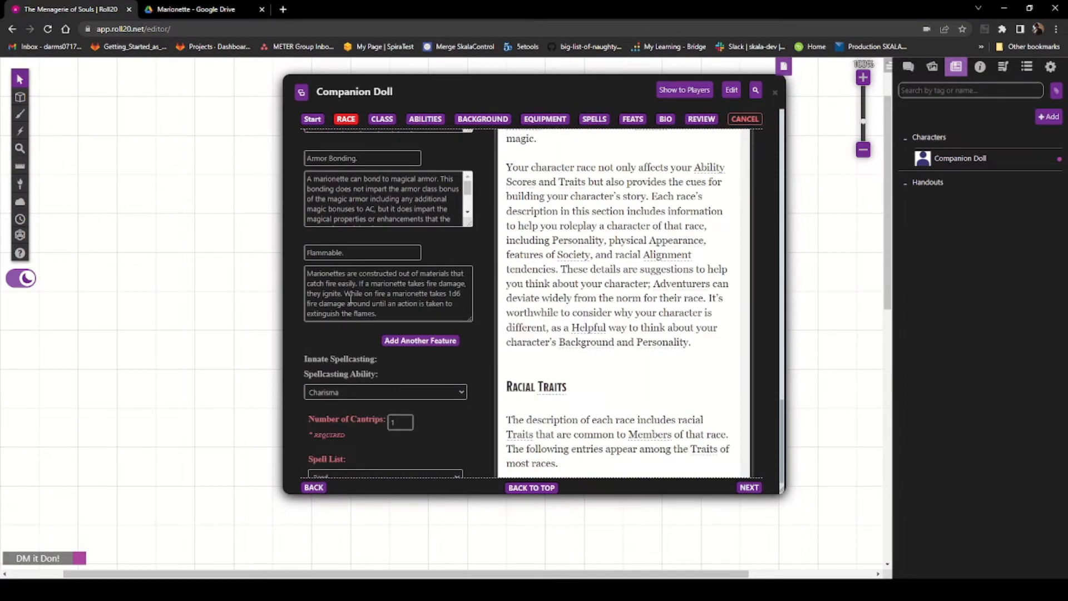
pyautogui.scroll(-2, 384, 359)
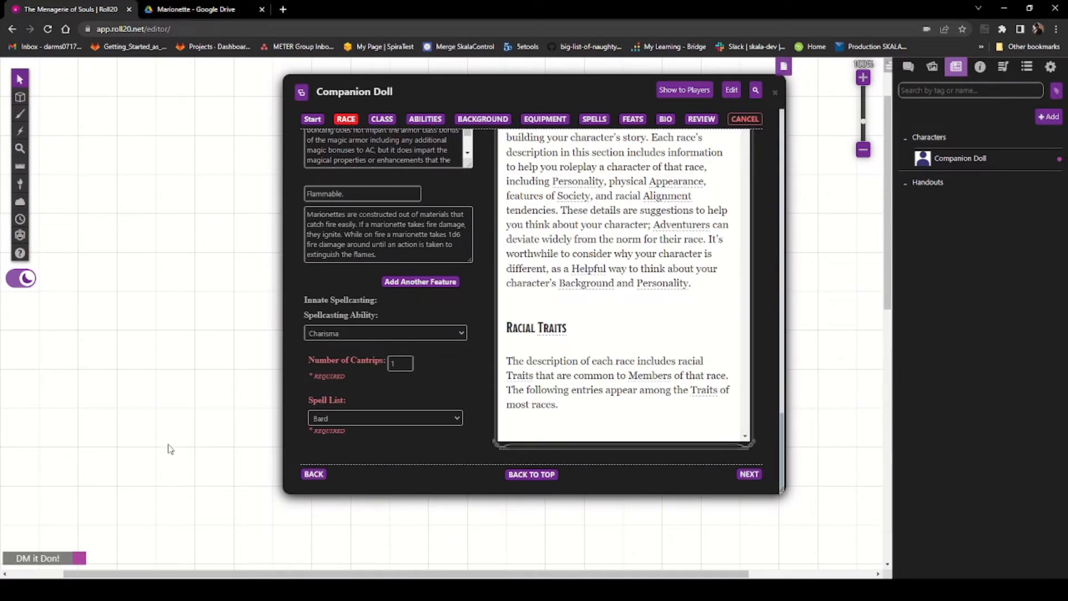
# Step: Copy the Companion's Spirit trait from the Marionette PDF and add a new custom race feature
pyautogui.click(192, 7)
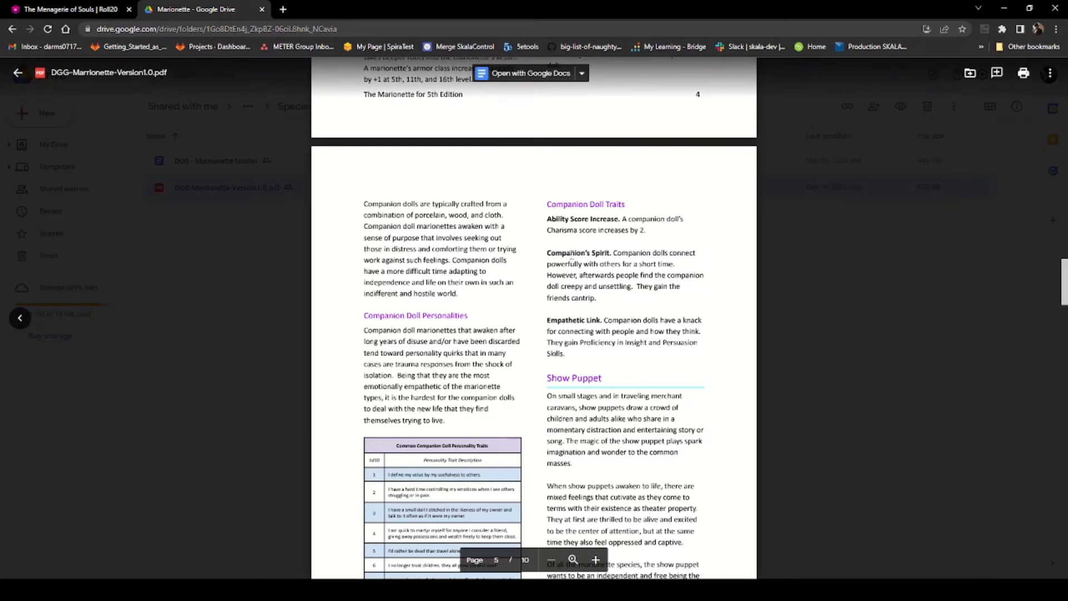
pyautogui.moveTo(547, 251); pyautogui.dragTo(596, 298)
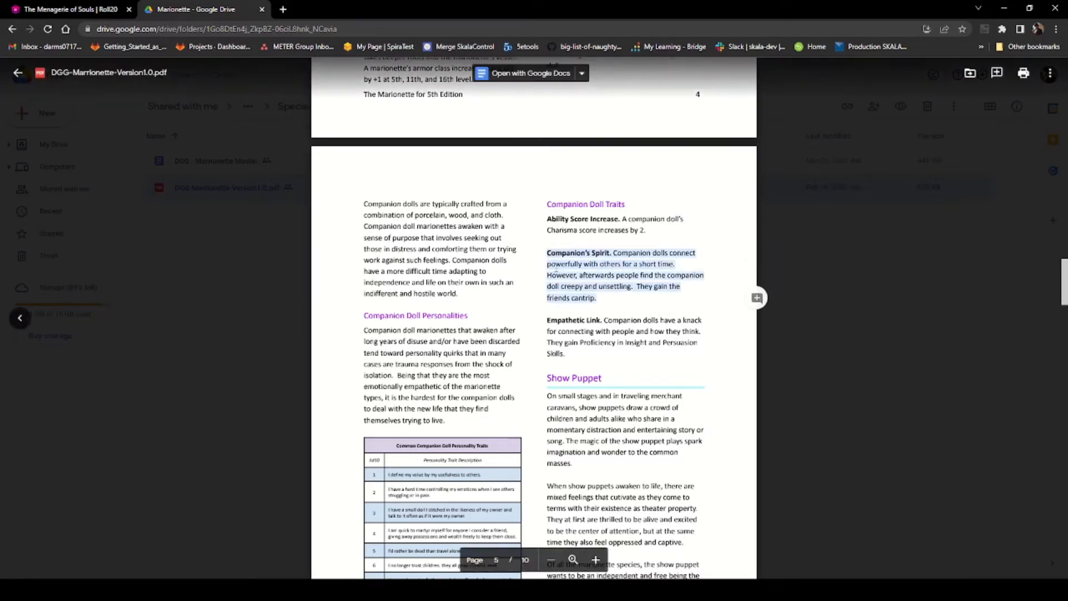
pyautogui.rightClick(555, 273)
pyautogui.click(572, 282)
pyautogui.click(67, 9)
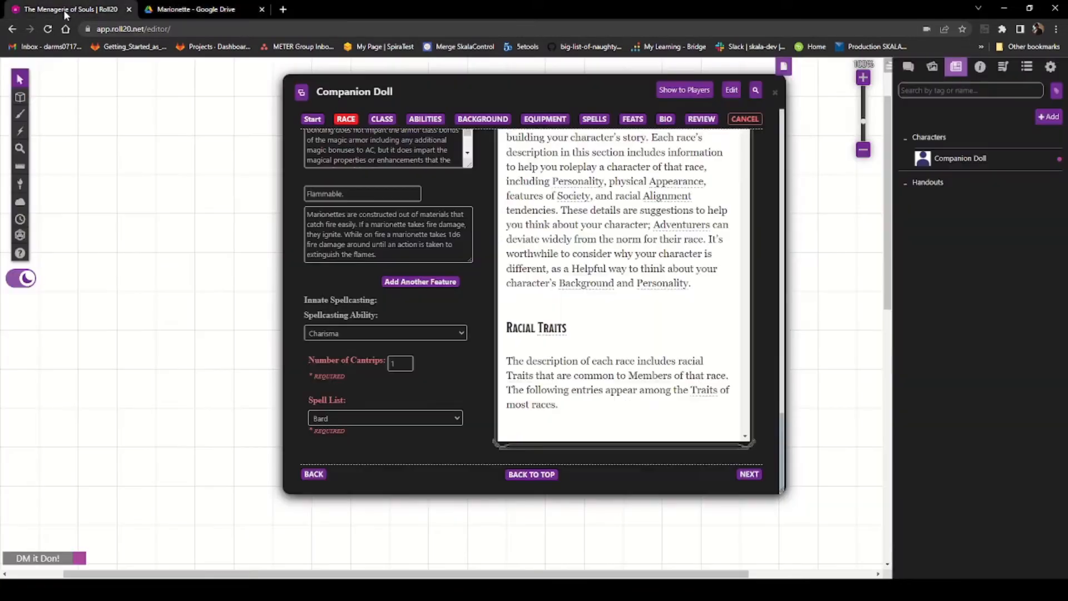
pyautogui.click(417, 282)
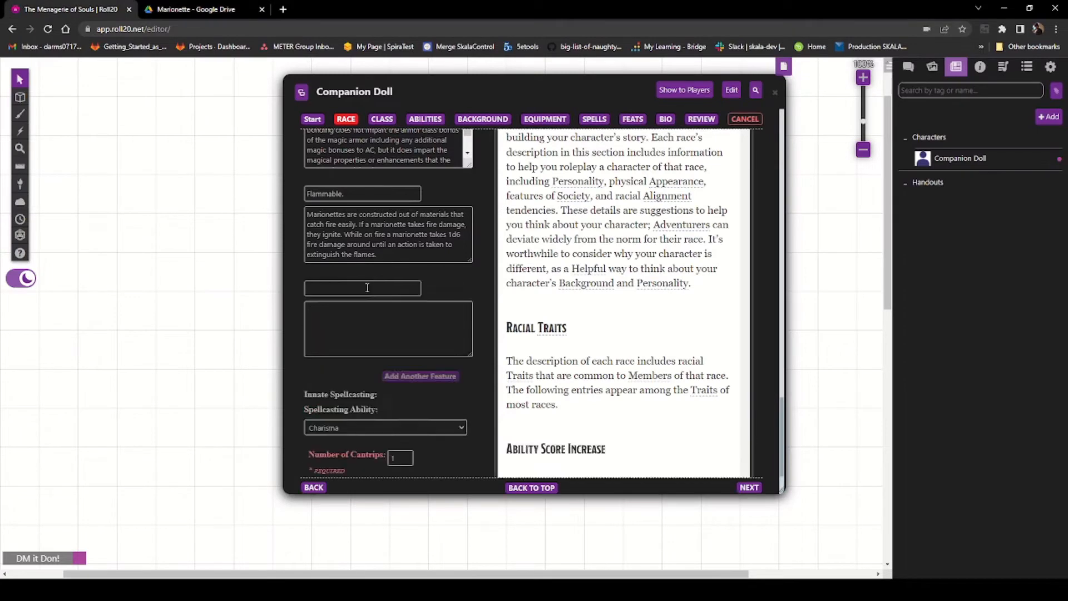
# Step: Paste the Companion's Spirit text into the new feature's description, cutting out its title and removing the stray line breaks
pyautogui.click(324, 323)
pyautogui.hotkey('ctrl', 'v')
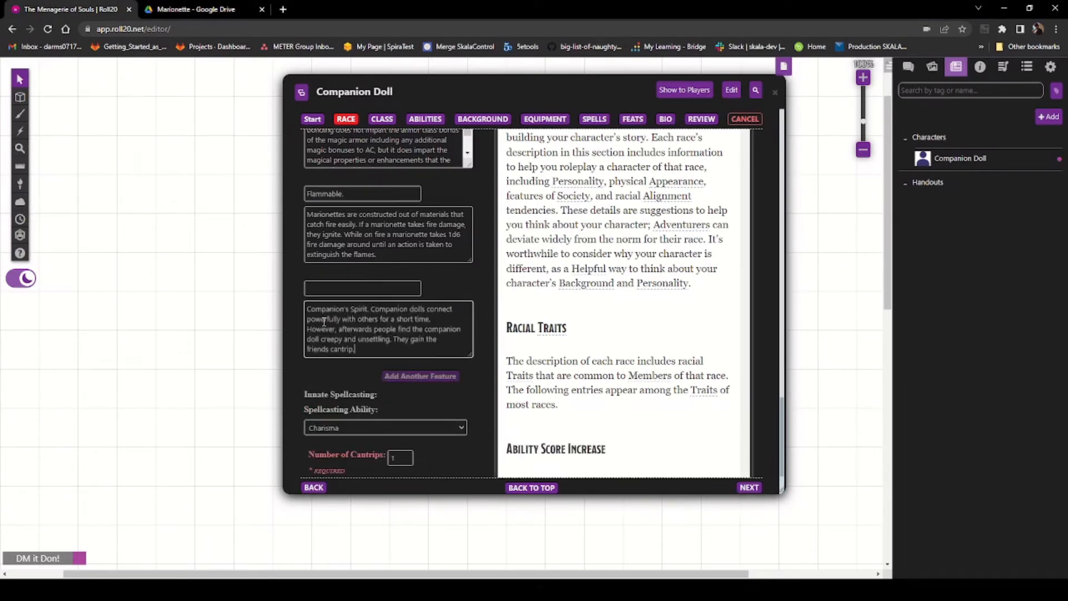
pyautogui.moveTo(373, 309); pyautogui.dragTo(298, 310)
pyautogui.hotkey('ctrl', 'x')
pyautogui.press('Delete')
pyautogui.click(377, 318)
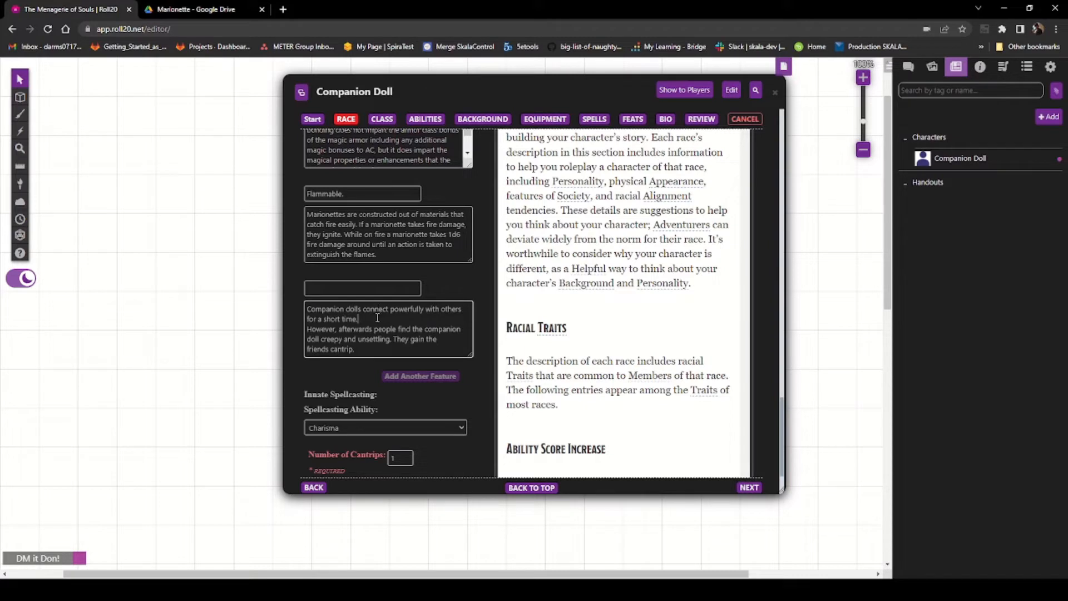
pyautogui.press('Delete')
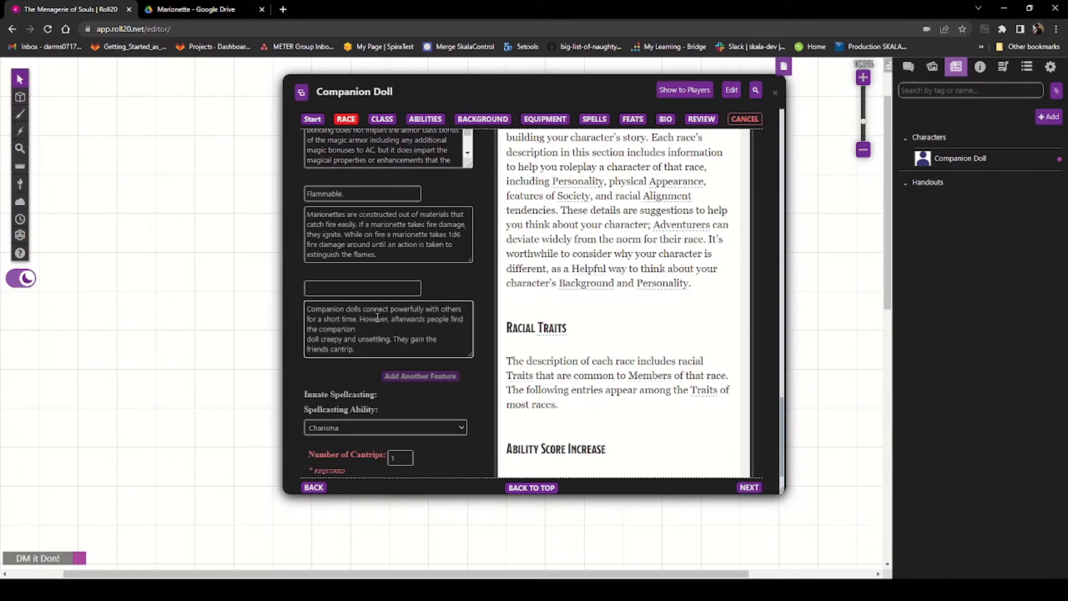
pyautogui.press('Delete')
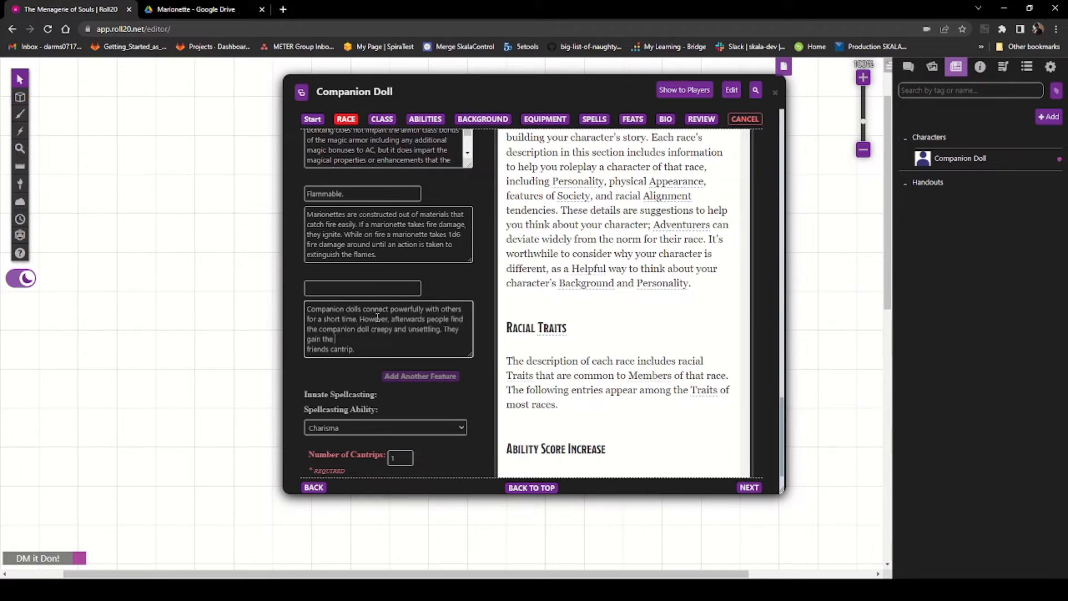
pyautogui.press('Delete')
# Step: Name the feature Companion's Spirit. and add another custom race feature
pyautogui.click(347, 290)
pyautogui.hotkey('ctrl', 'v')
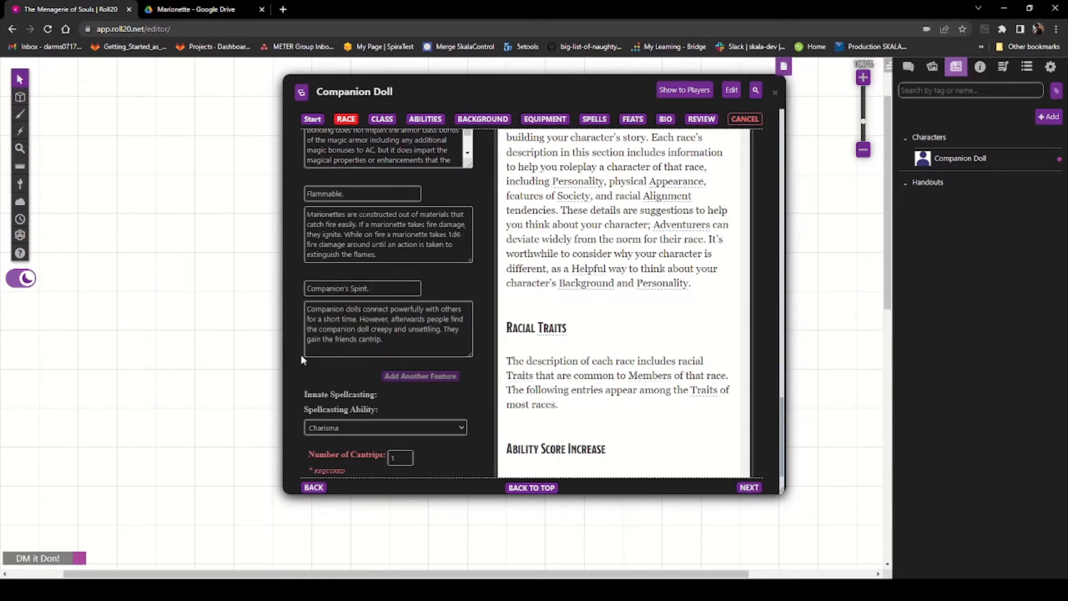
pyautogui.click(379, 348)
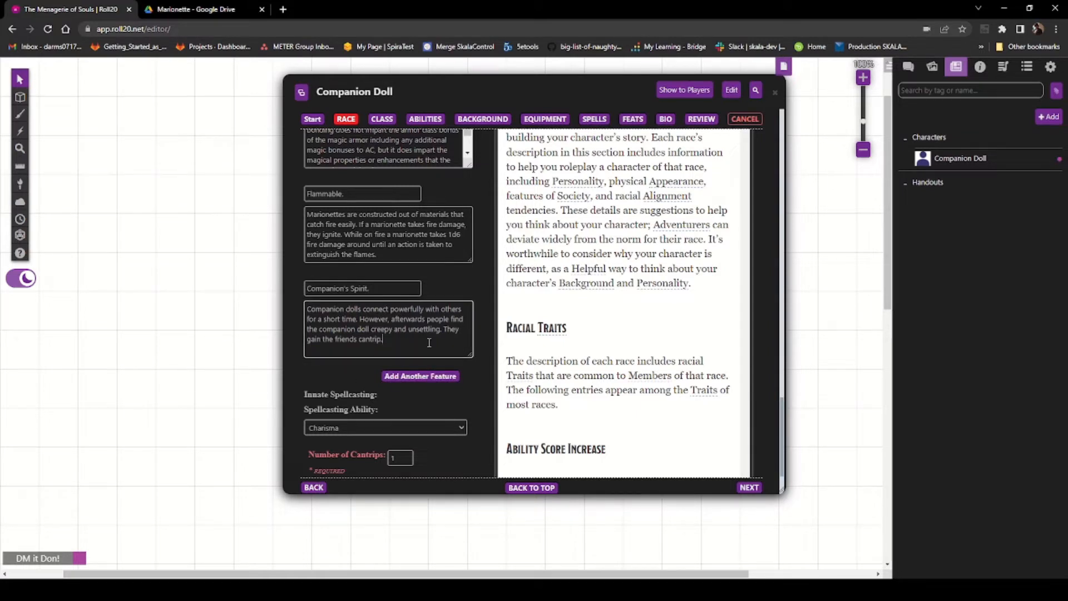
pyautogui.click(420, 377)
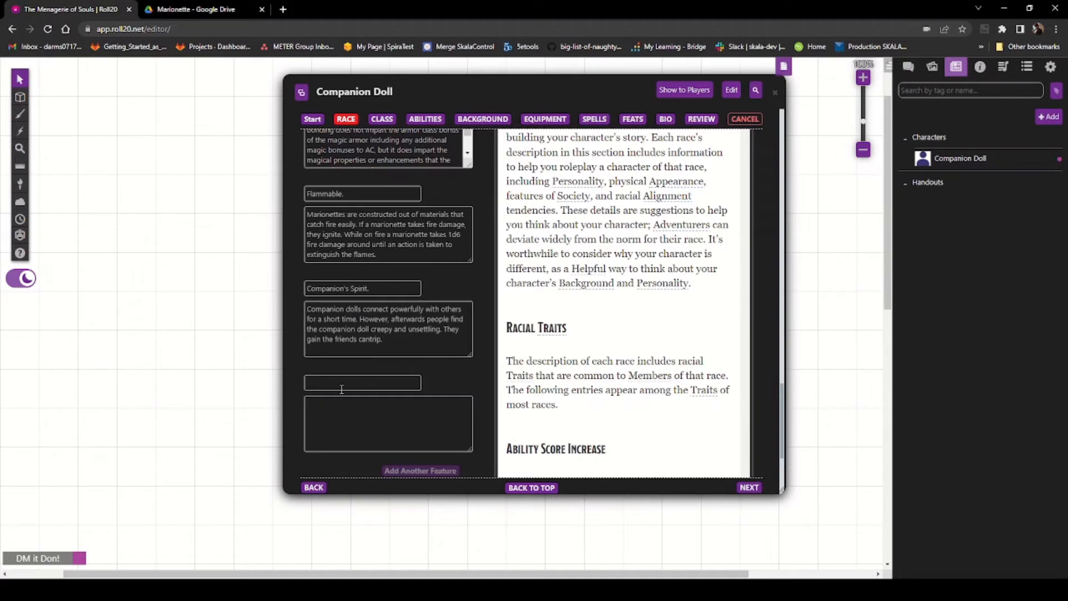
# Step: Copy the Empathetic Link trait text from the Marionette PDF in the Google Drive tab
pyautogui.click(195, 9)
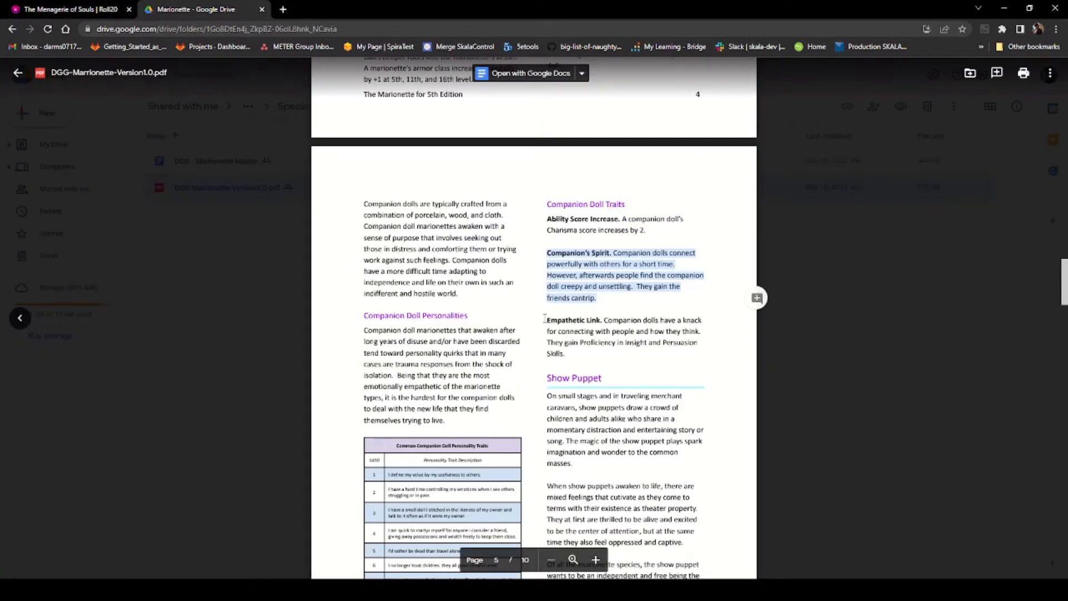
pyautogui.moveTo(545, 318); pyautogui.dragTo(591, 353)
pyautogui.rightClick(593, 353)
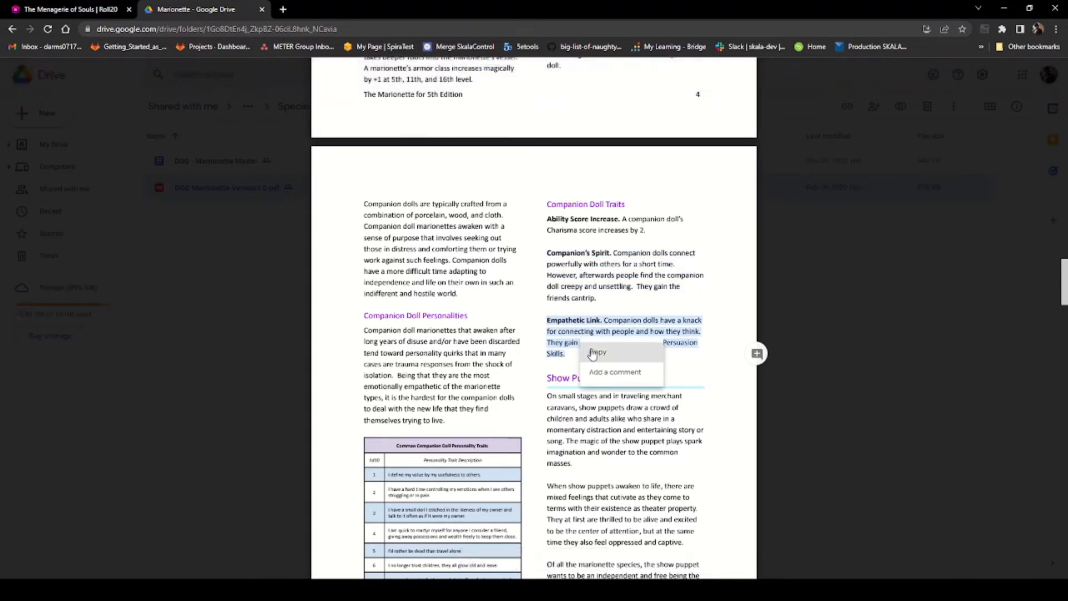
pyautogui.click(595, 353)
pyautogui.click(39, 9)
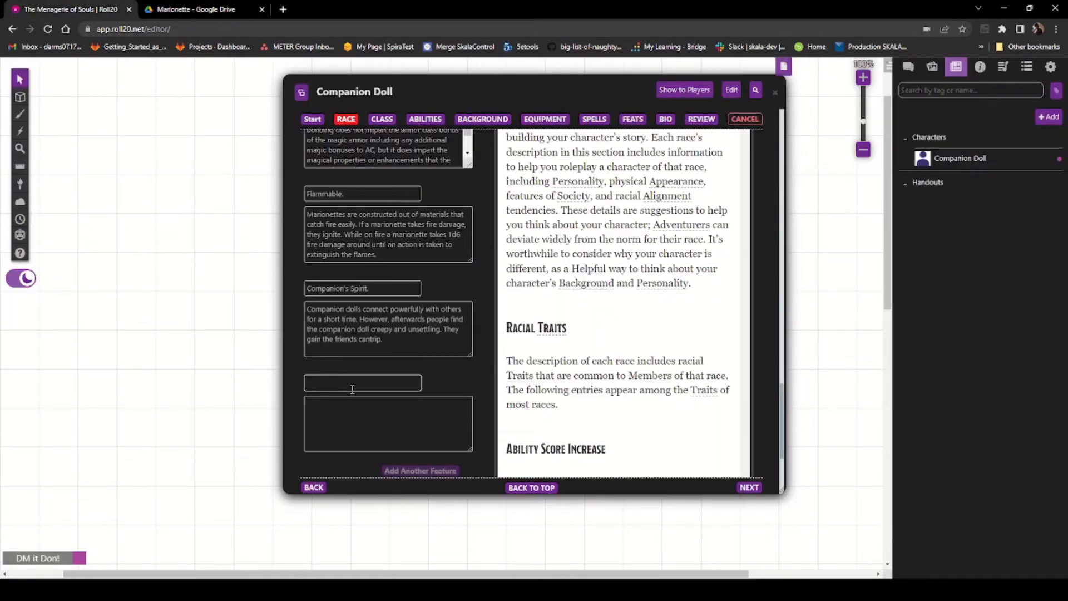
# Step: Fill in the new feature as Empathetic Link. with its pasted description, moving the title into the name and removing line breaks
pyautogui.click(348, 410)
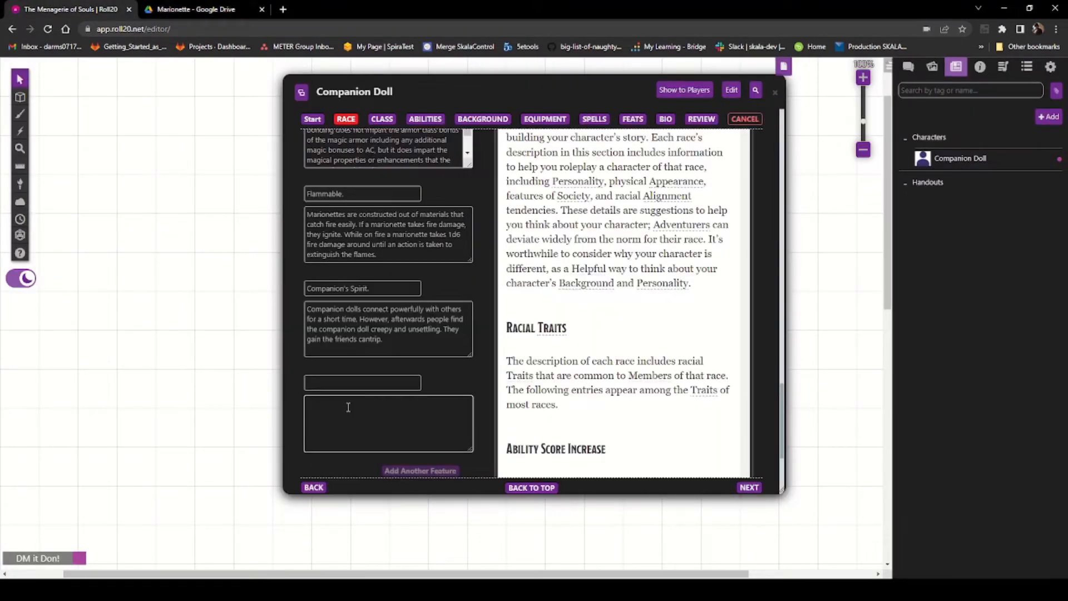
pyautogui.hotkey('ctrl', 'v')
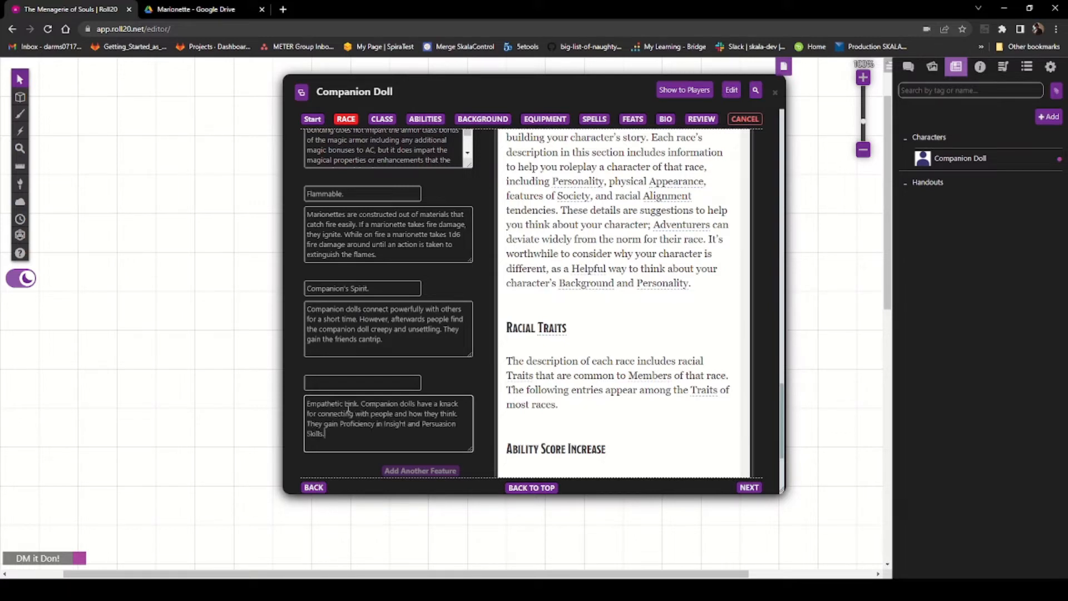
pyautogui.moveTo(362, 404); pyautogui.dragTo(302, 408)
pyautogui.hotkey('ctrl', 'x')
pyautogui.click(319, 383)
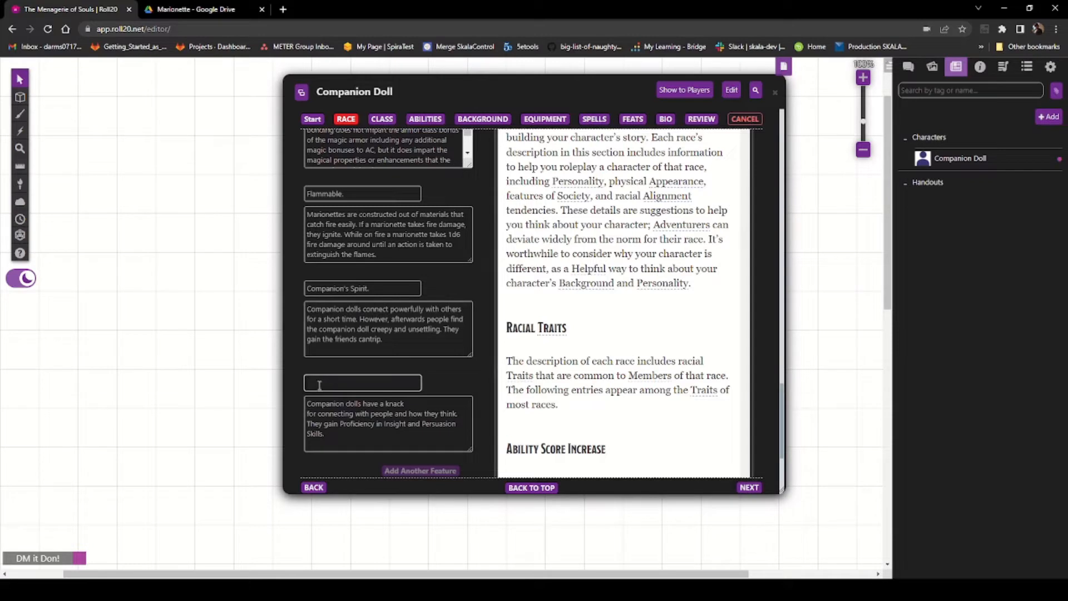
pyautogui.hotkey('ctrl', 'v')
pyautogui.click(411, 403)
pyautogui.press('Delete')
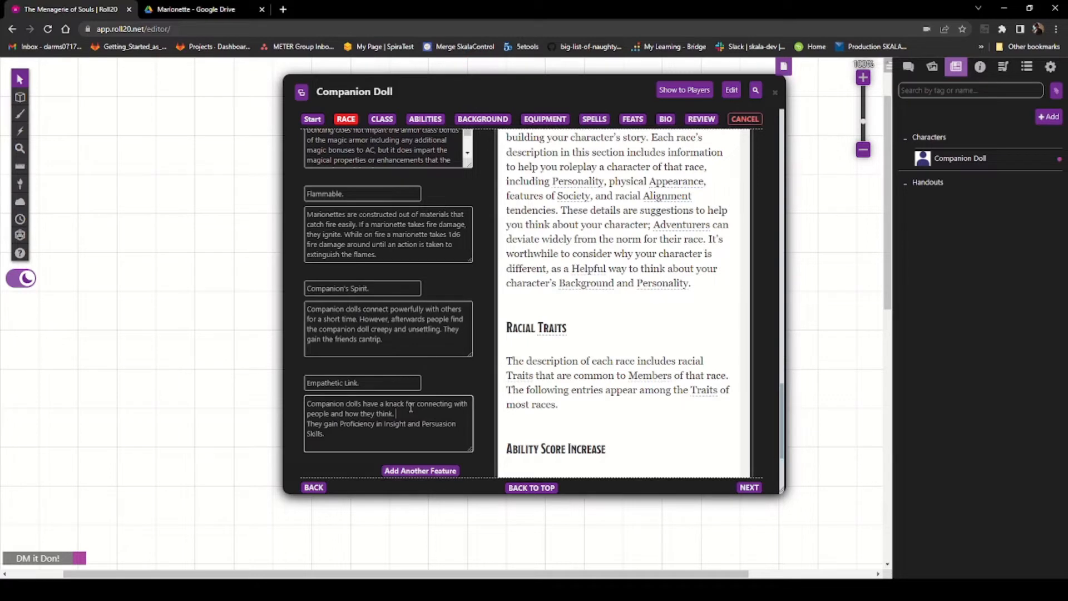
pyautogui.press('Delete')
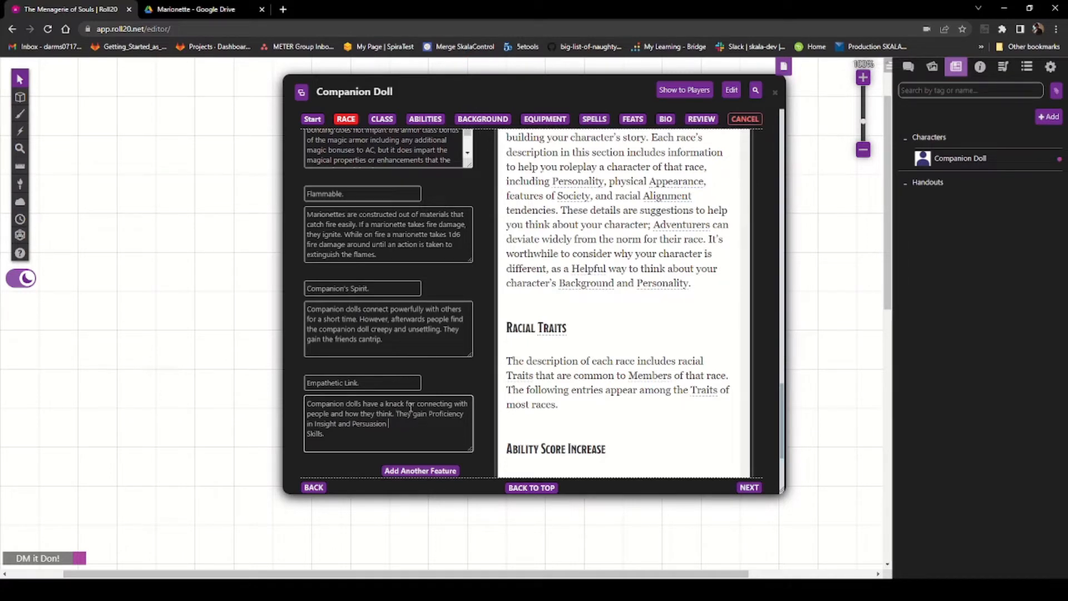
pyautogui.press('Delete')
# Step: Finish the race page and advance to the Class step
pyautogui.scroll(-2, 445, 373)
pyautogui.scroll(-1, 431, 408)
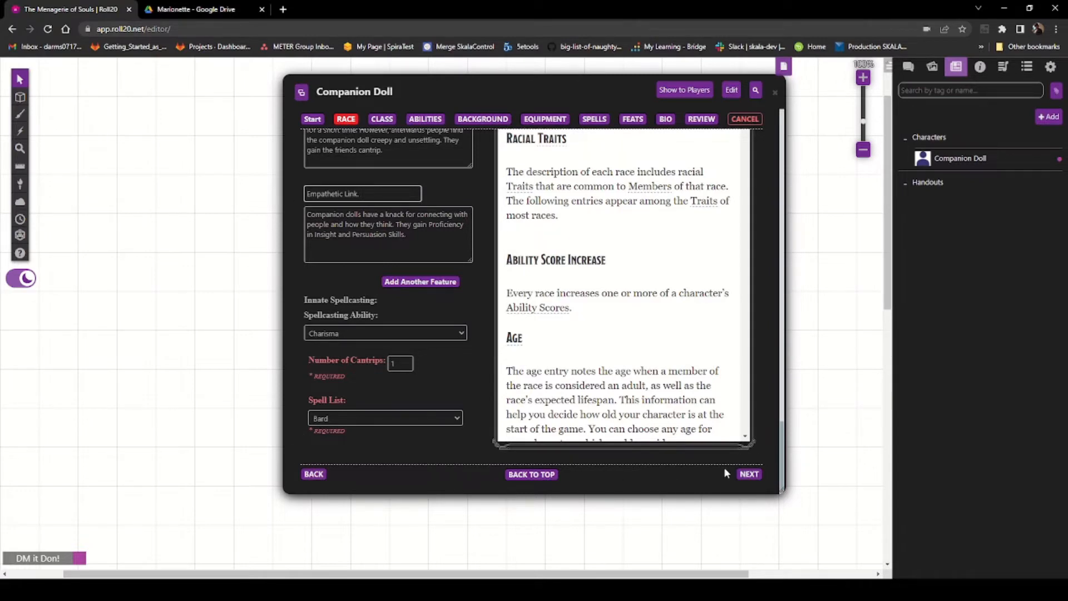
pyautogui.click(749, 473)
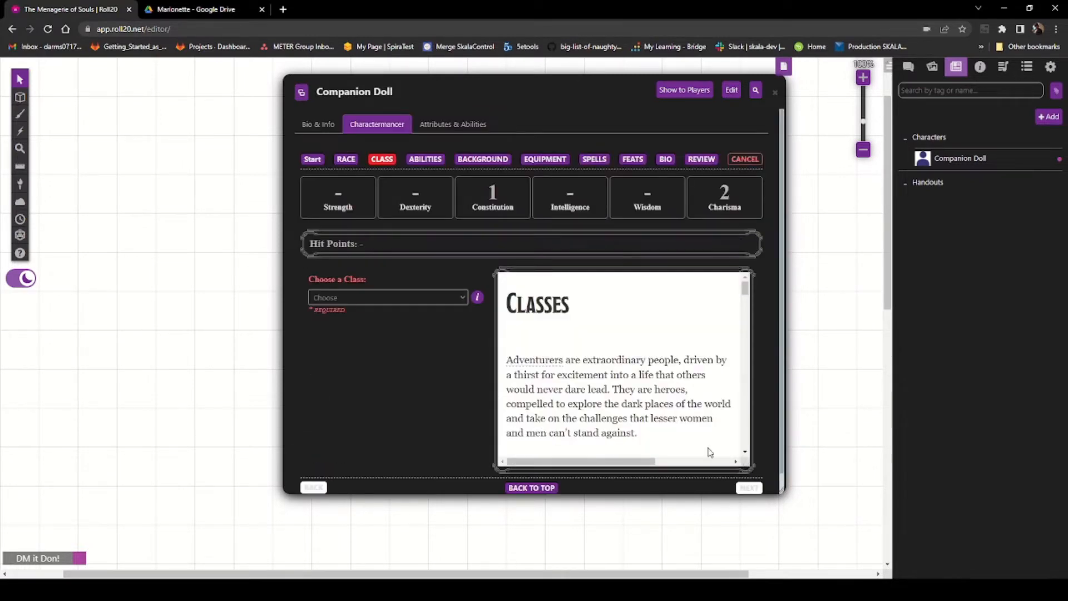
# Step: Return to the Charactermancer start, close and reopen the Companion Doll sheet, and browse its Bio & Info, Charactermancer and Attributes tabs
pyautogui.click(312, 160)
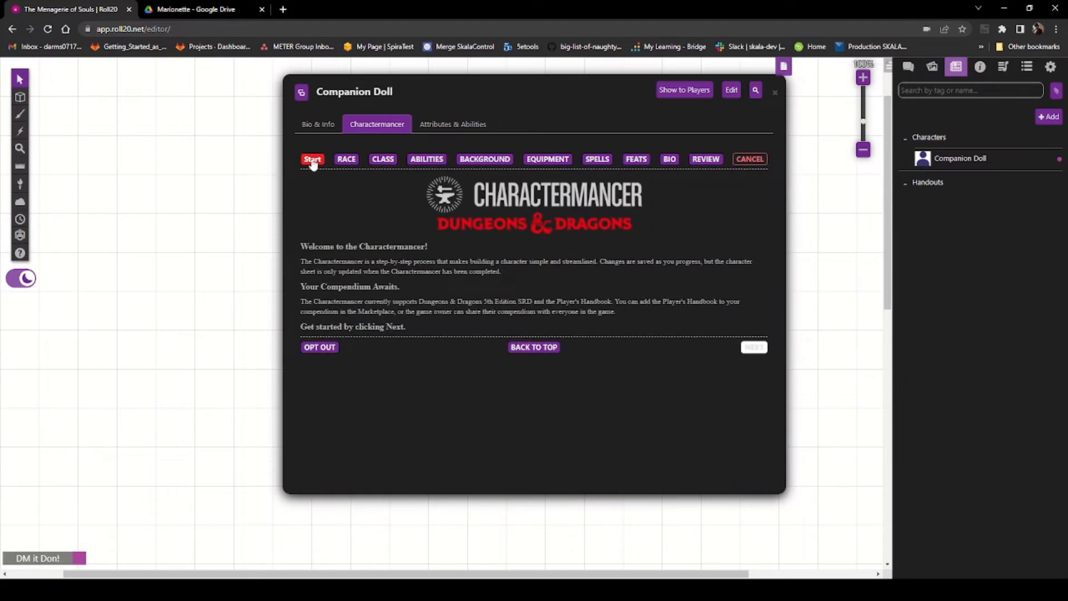
pyautogui.click(775, 92)
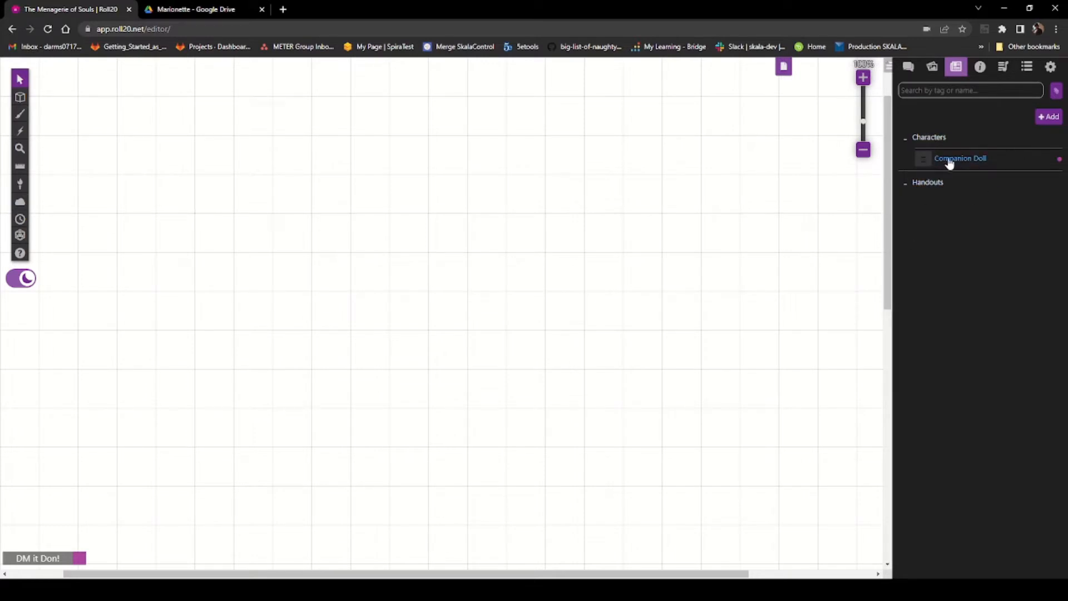
pyautogui.rightClick(971, 160)
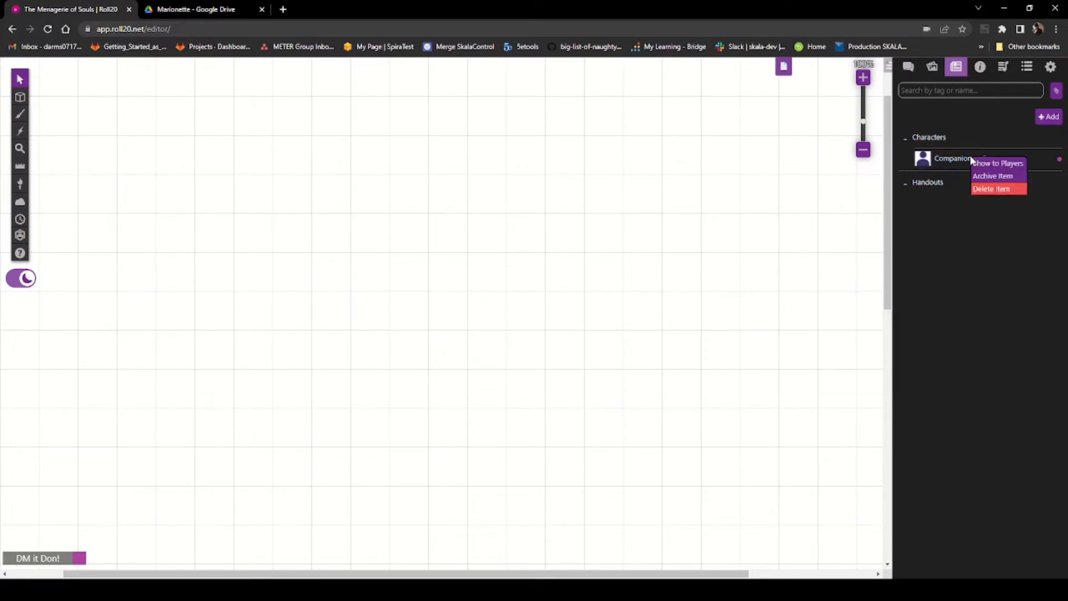
pyautogui.click(946, 161)
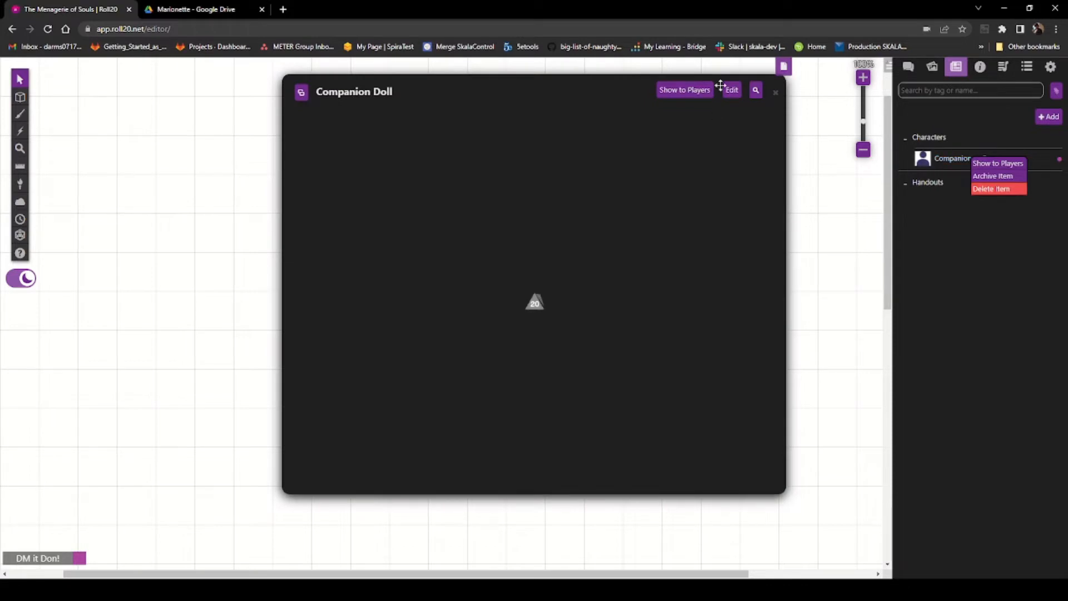
pyautogui.click(777, 93)
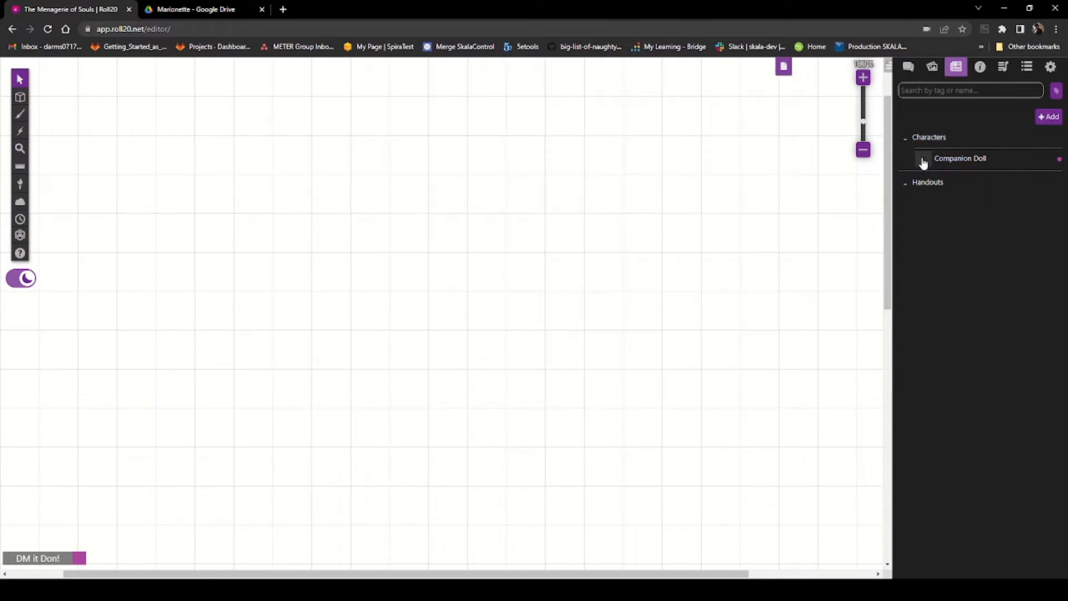
pyautogui.rightClick(957, 162)
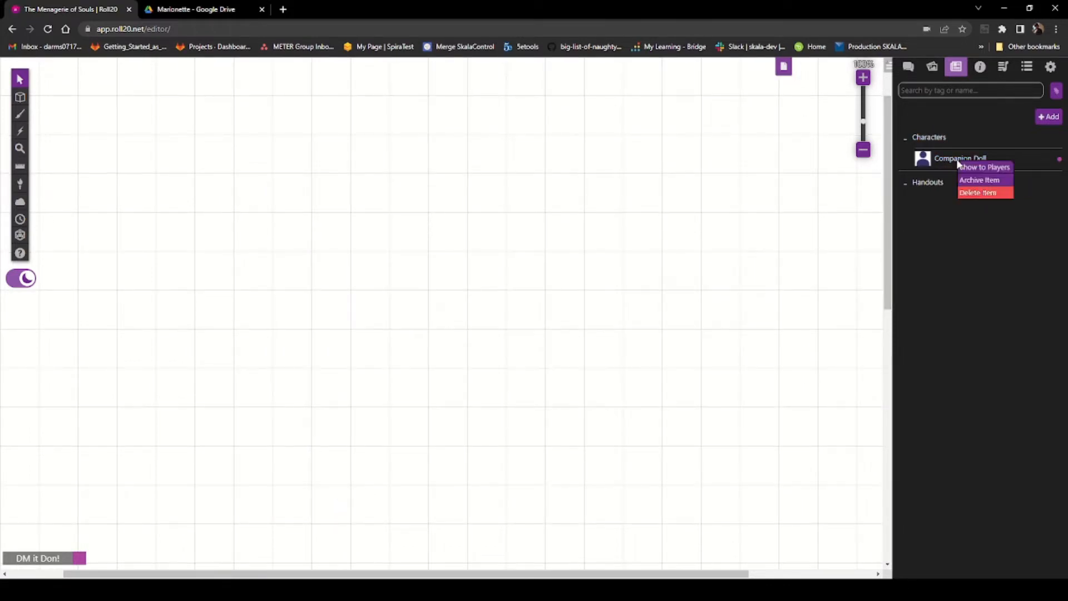
pyautogui.click(974, 146)
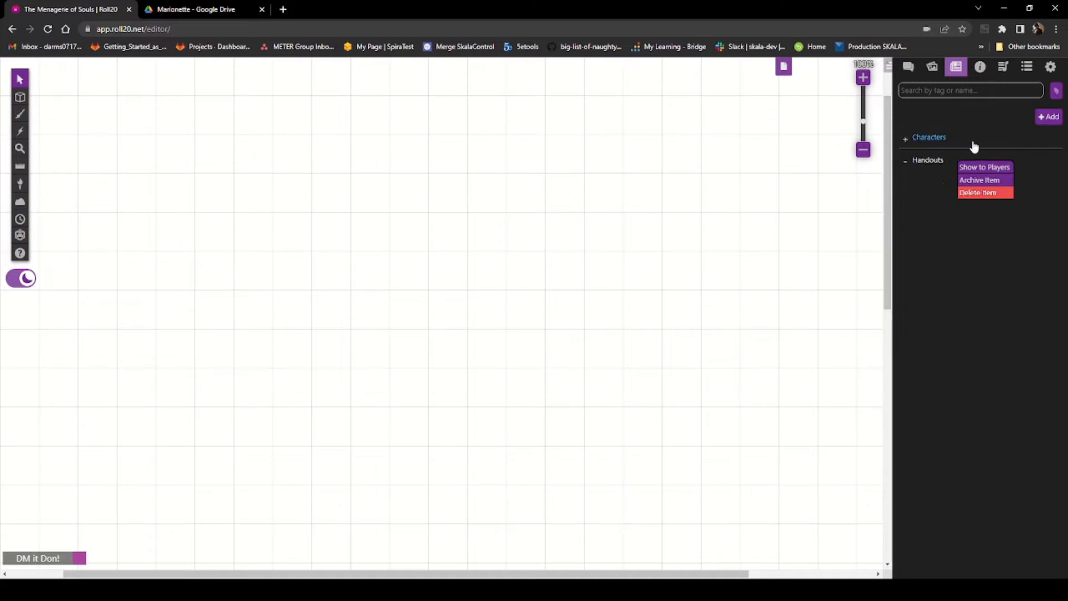
pyautogui.click(906, 139)
pyautogui.click(948, 160)
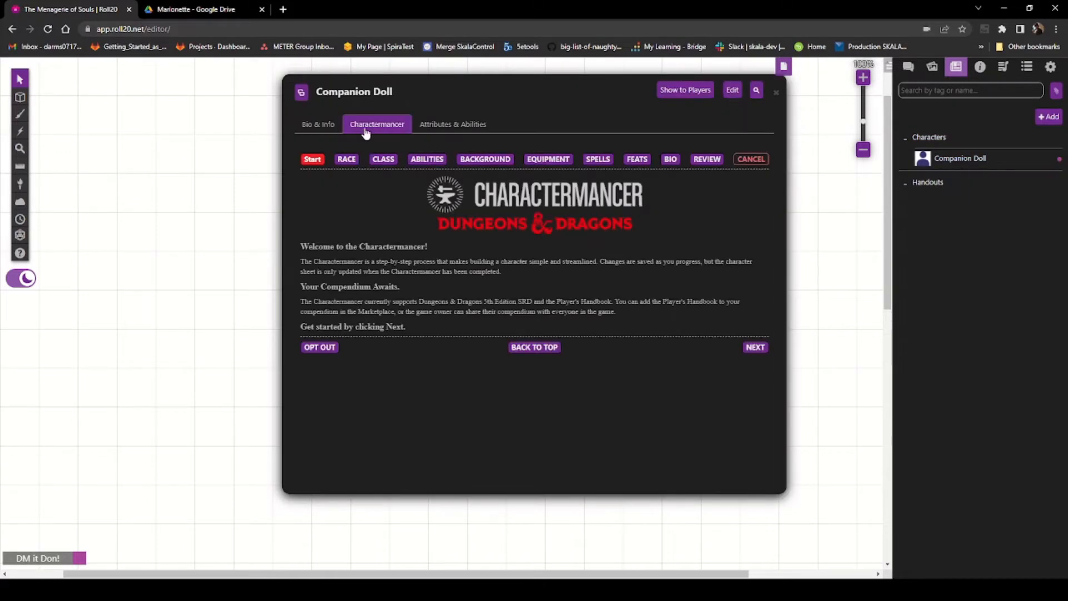
pyautogui.click(326, 125)
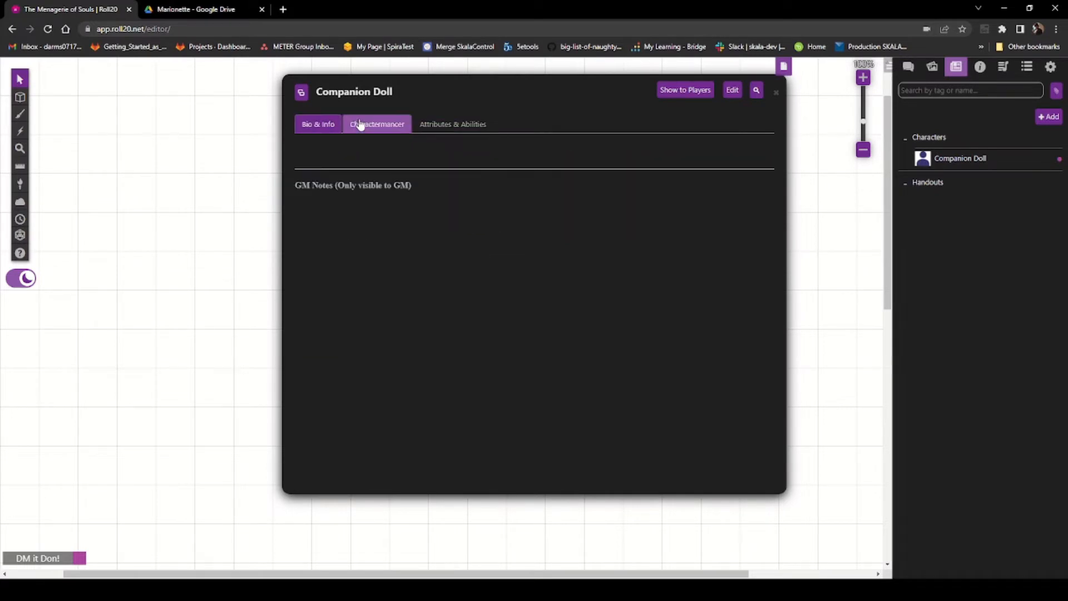
pyautogui.click(402, 126)
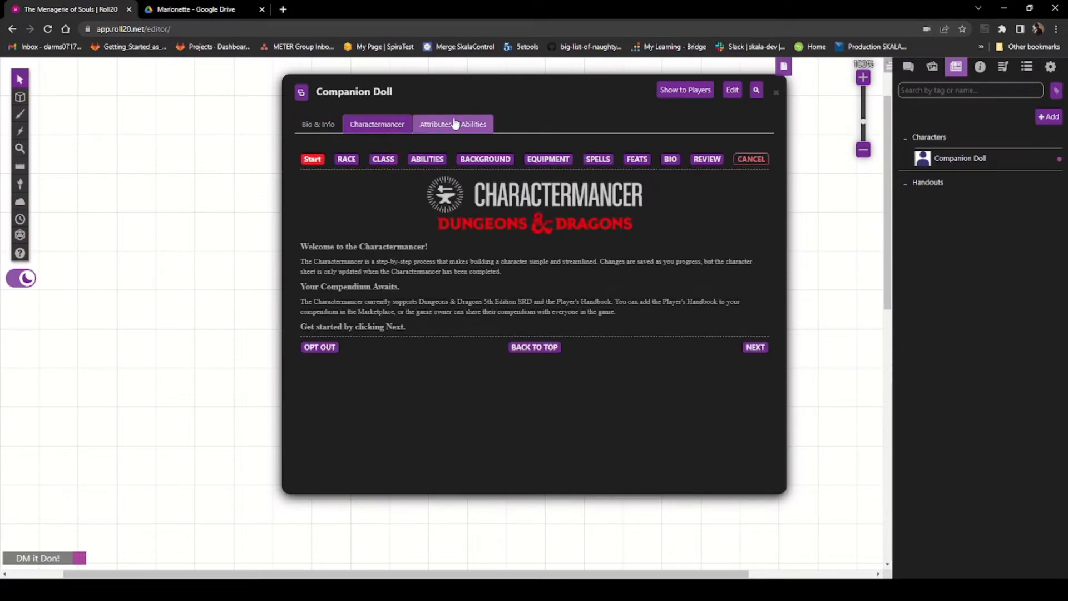
pyautogui.click(441, 126)
pyautogui.click(324, 123)
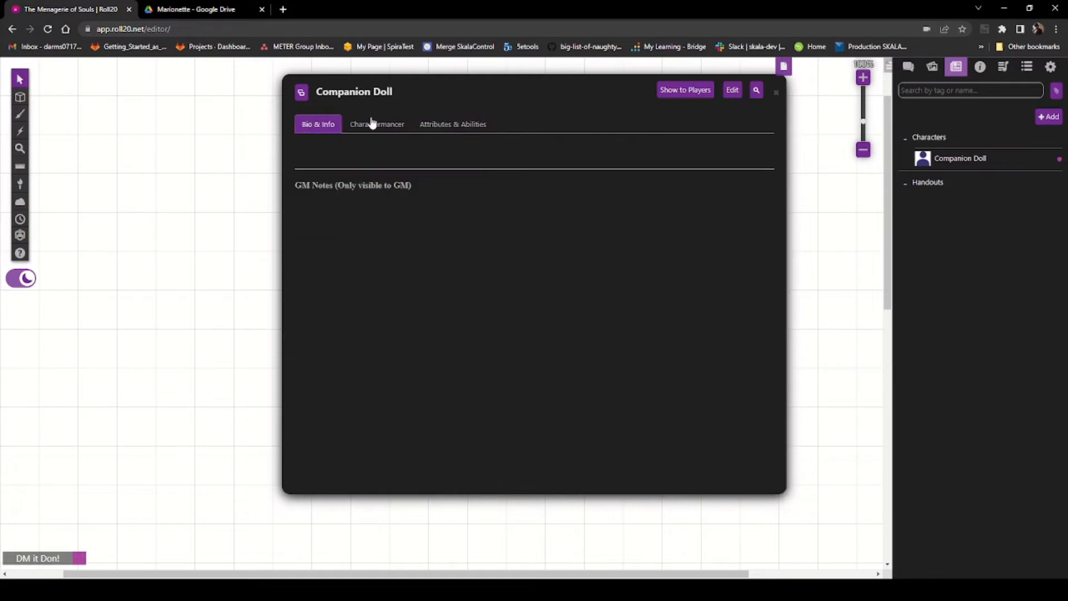
pyautogui.click(776, 93)
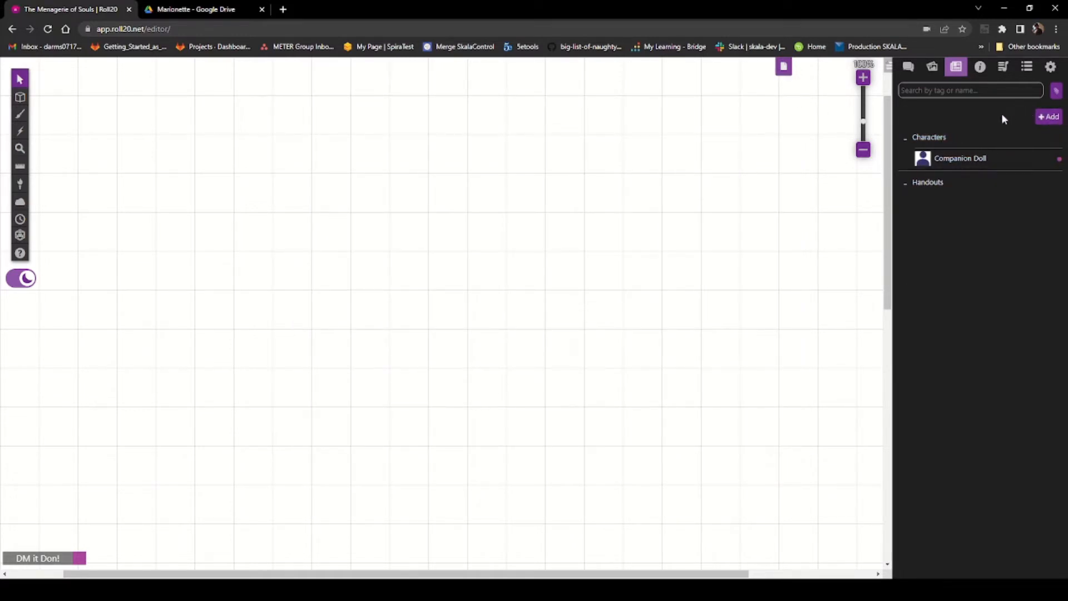
# Step: Reopen the Companion Doll sheet and open its edit settings
pyautogui.rightClick(960, 161)
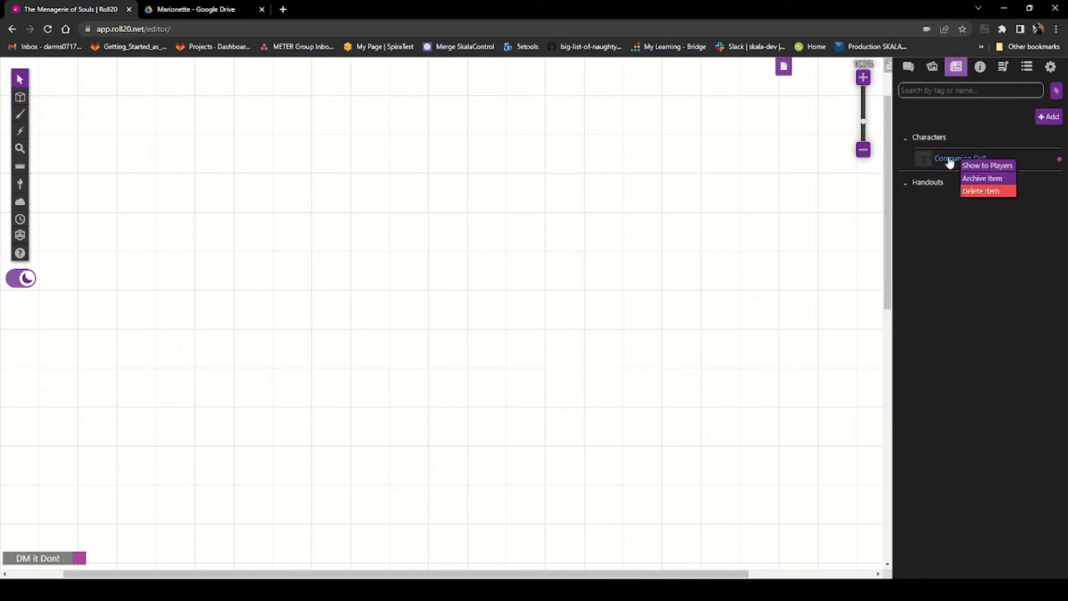
pyautogui.click(969, 123)
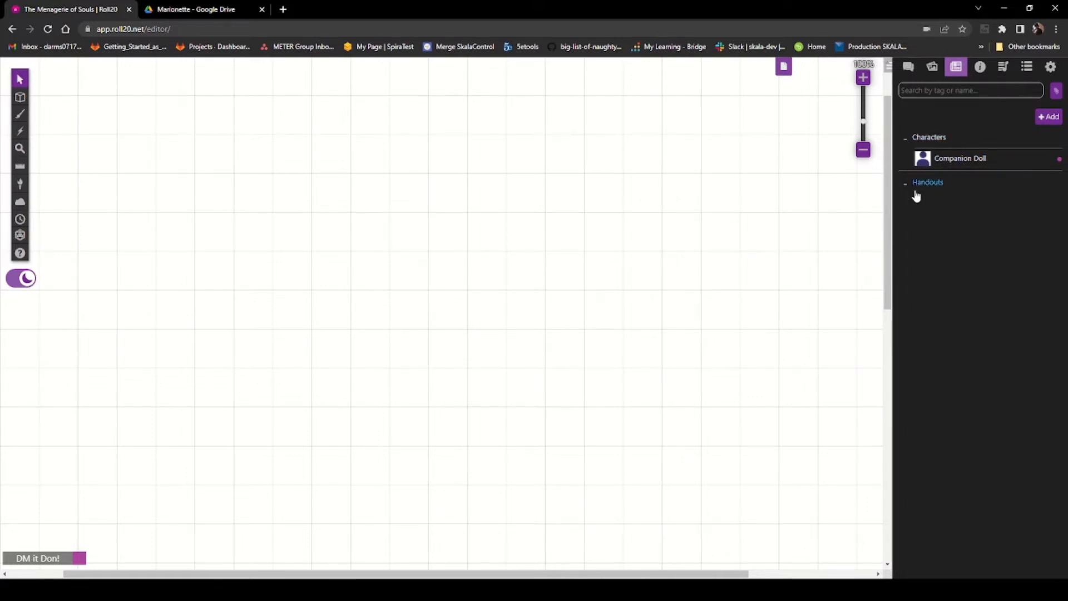
pyautogui.click(963, 158)
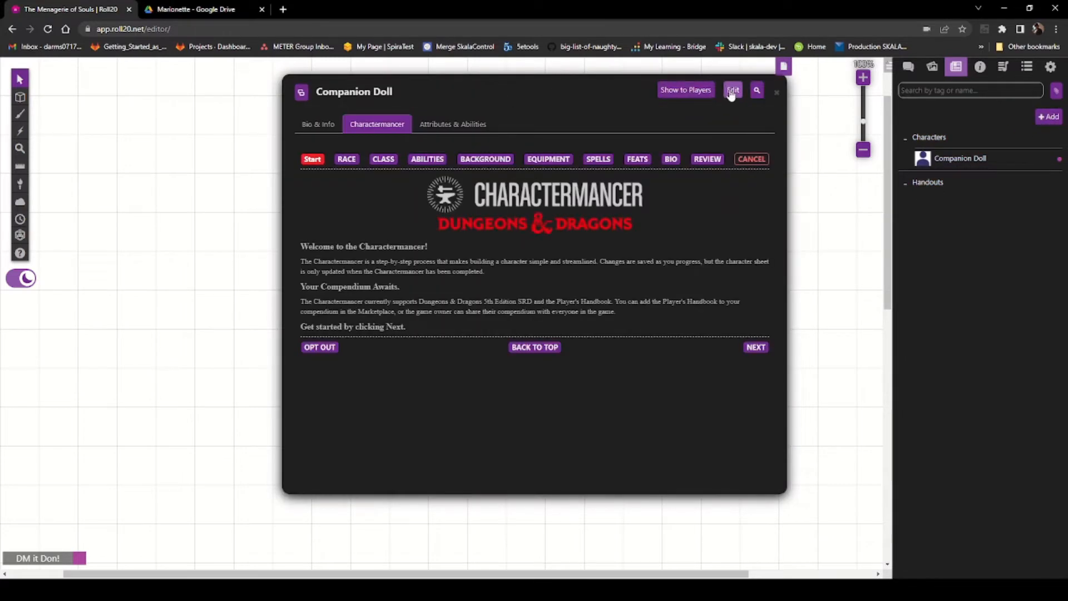
pyautogui.click(733, 90)
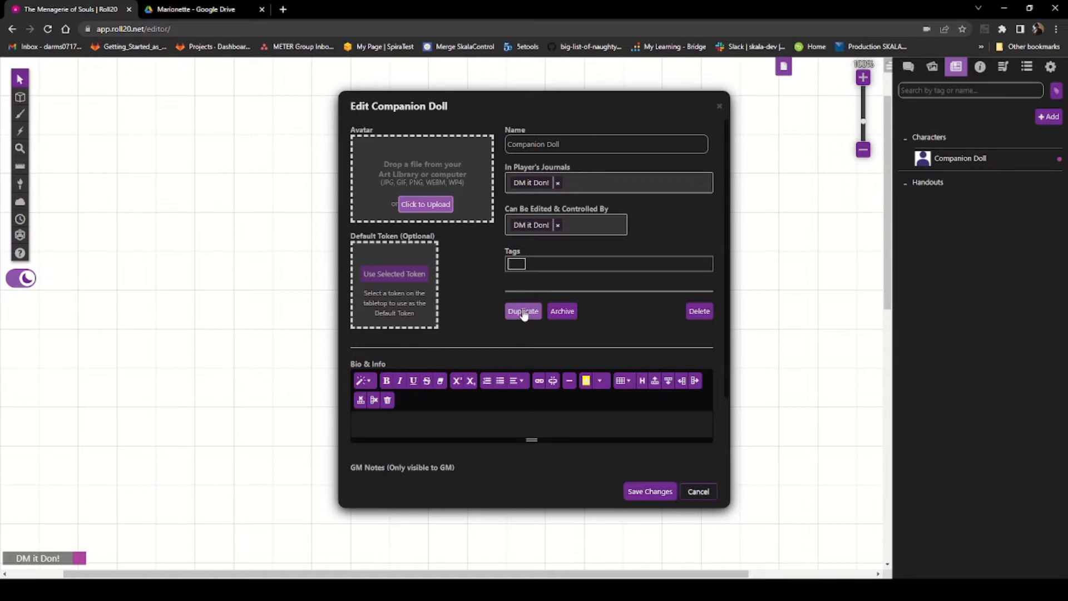
# Step: Duplicate the Companion Doll character twice and close its edit settings and sheet
pyautogui.click(521, 313)
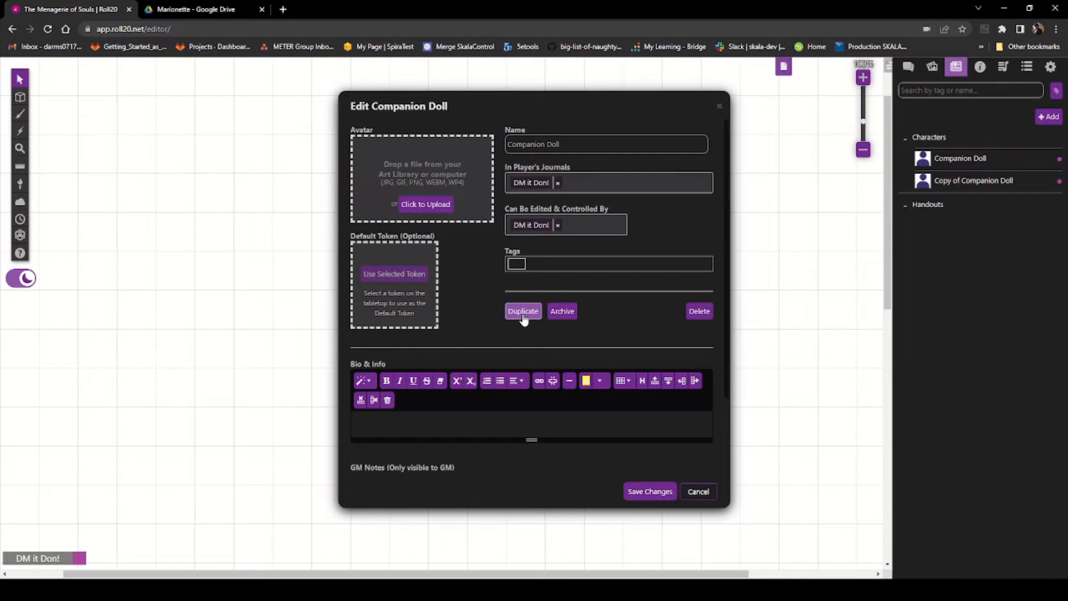
pyautogui.click(523, 313)
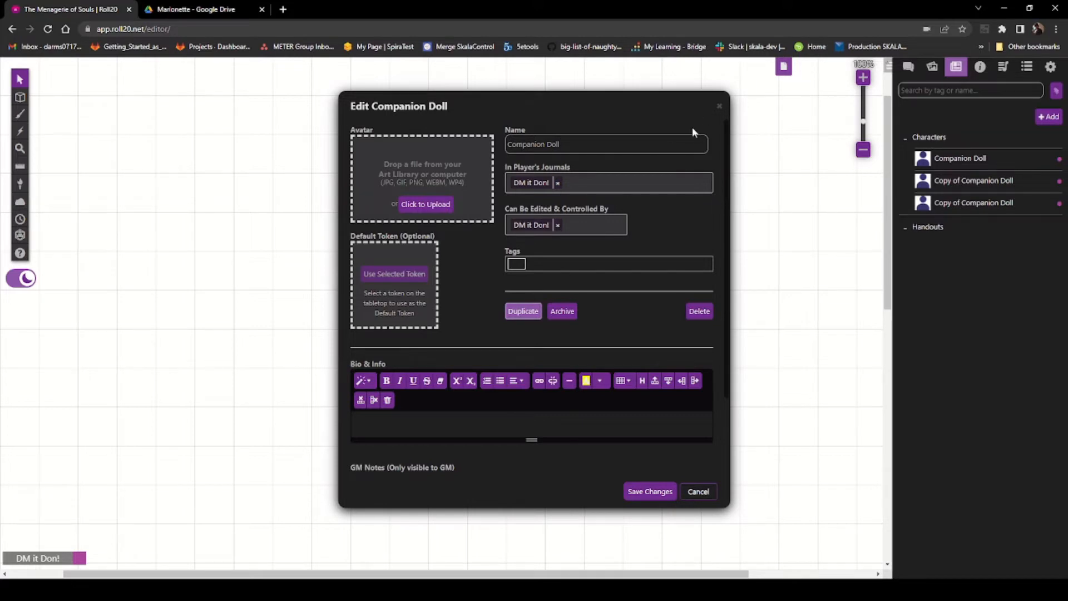
pyautogui.click(719, 106)
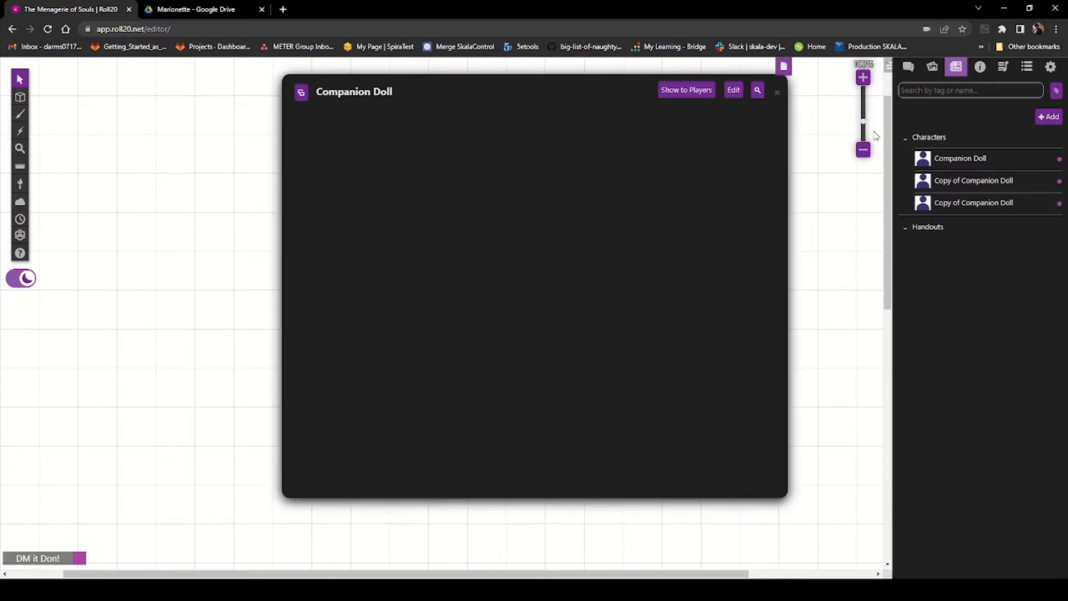
pyautogui.click(777, 92)
# Step: Open one of the copies at its Race page and rename the character Stuffed Guardian, saving the change
pyautogui.click(963, 184)
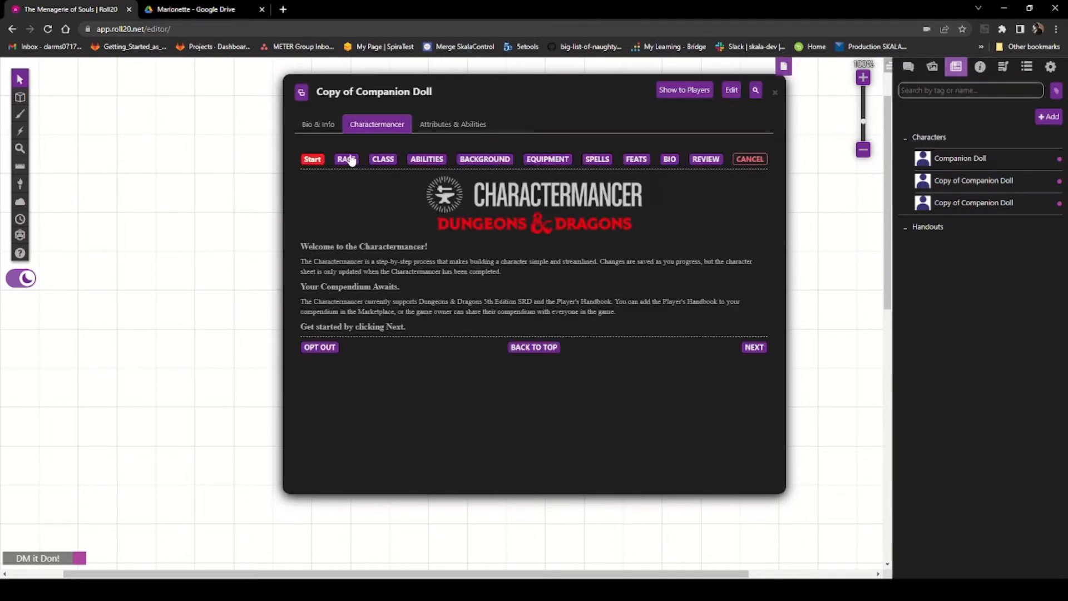
pyautogui.click(351, 160)
pyautogui.scroll(-3, 523, 181)
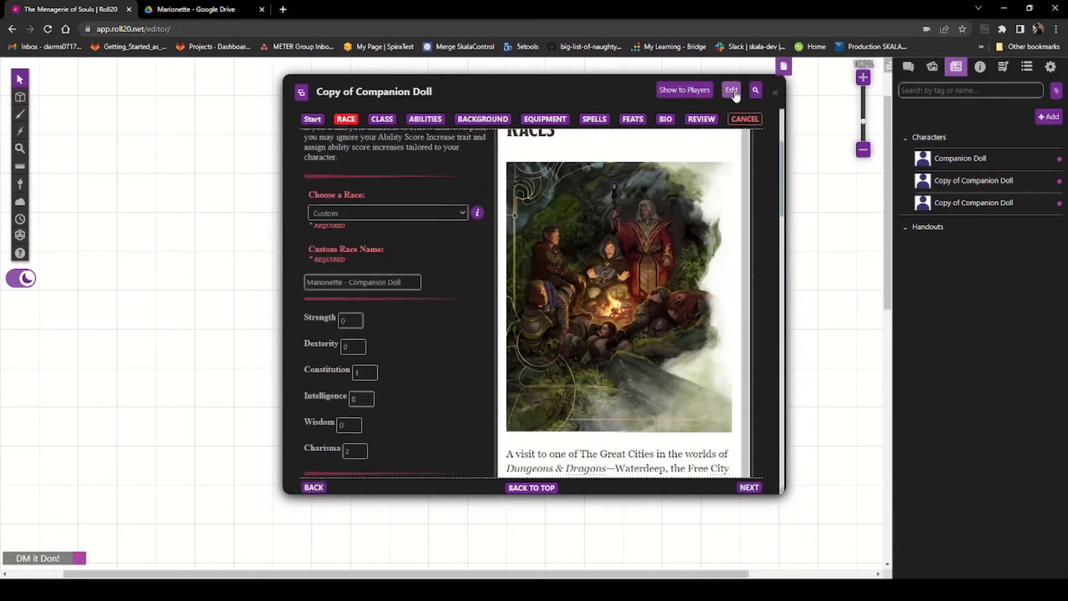
pyautogui.click(732, 91)
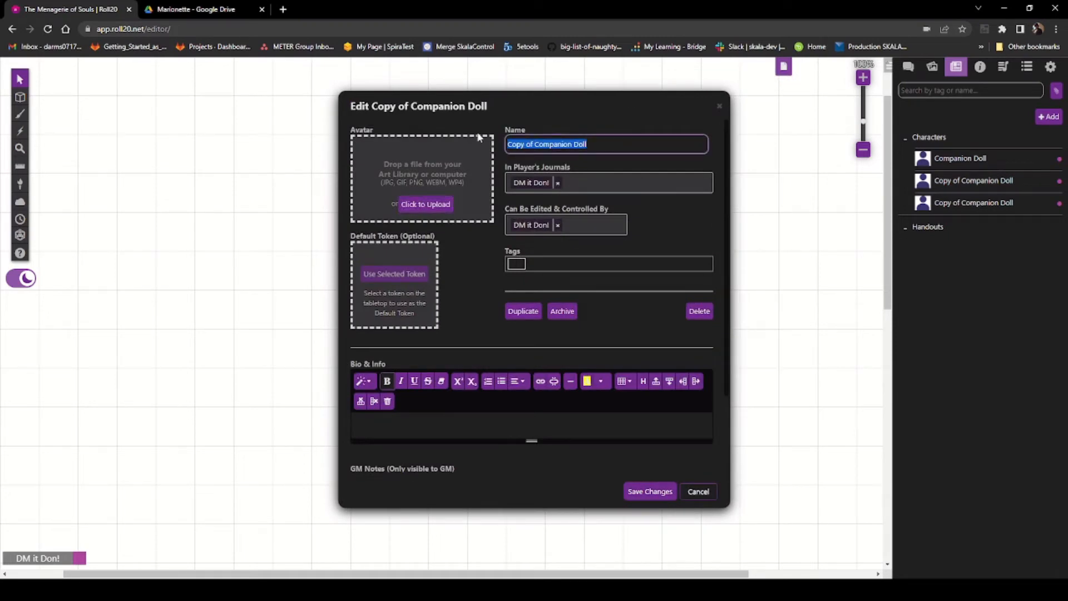
pyautogui.write('Stuffe')
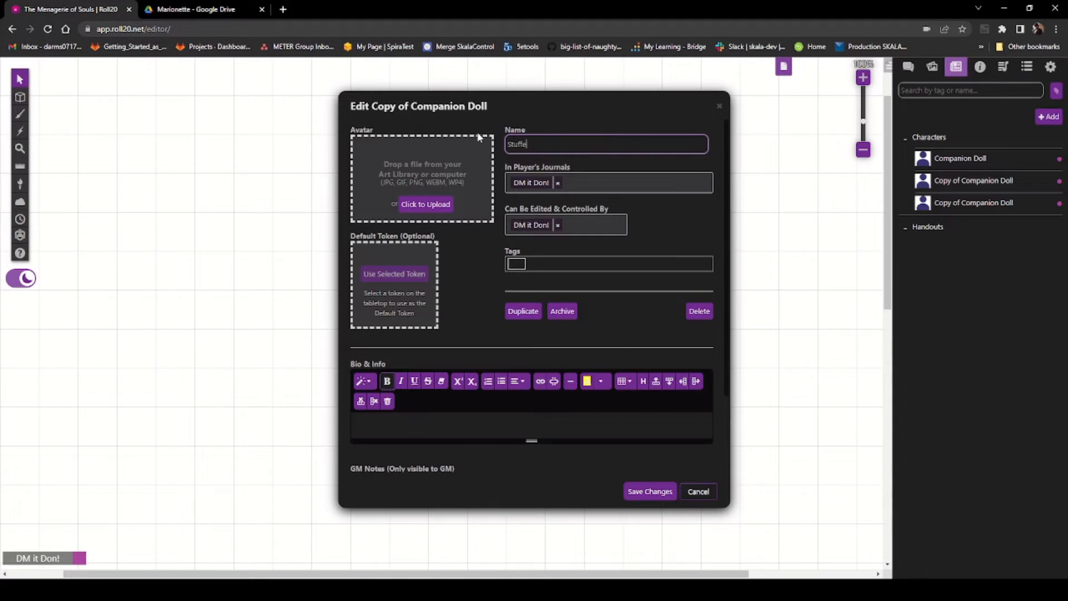
pyautogui.write('d Guardian')
pyautogui.click(616, 297)
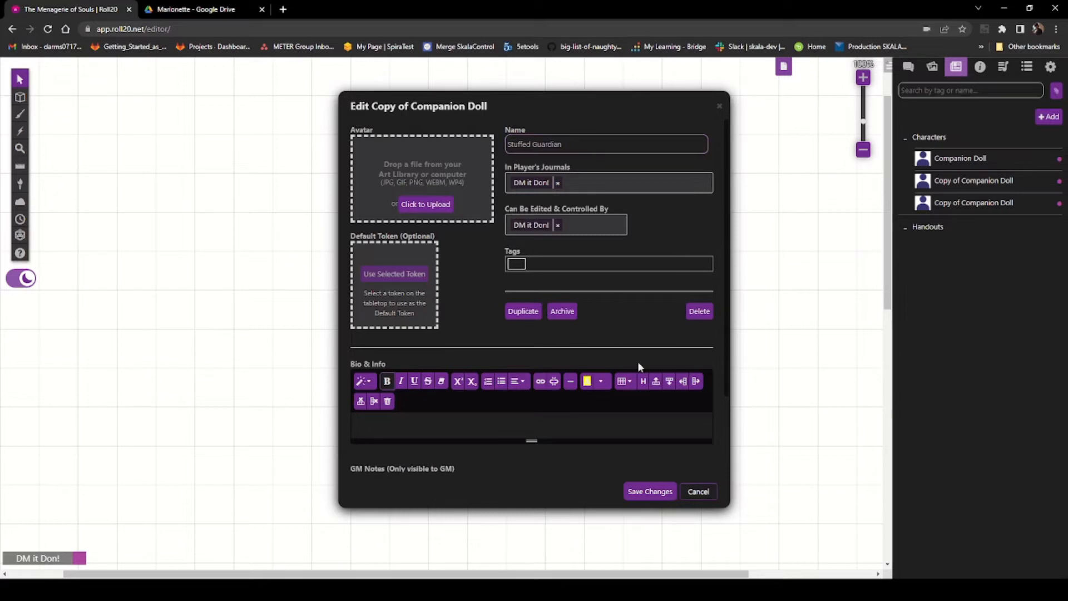
pyautogui.click(649, 492)
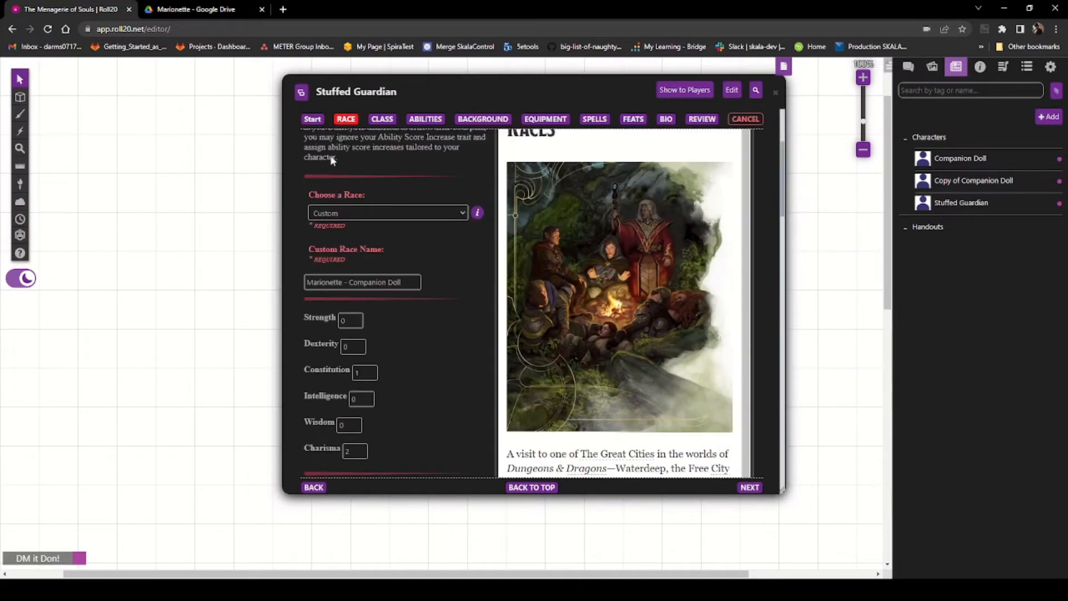
# Step: Rename the custom race to Marionette - Stuffed Guardian and clear the Charisma increase
pyautogui.moveTo(403, 282); pyautogui.dragTo(349, 286)
pyautogui.write('S')
pyautogui.write('Guardian')
pyautogui.moveTo(352, 451); pyautogui.dragTo(335, 458)
# Step: Read the Stuffed Guardian Traits section in the Marionette PDF
pyautogui.click(217, 9)
pyautogui.scroll(-4, 432, 308)
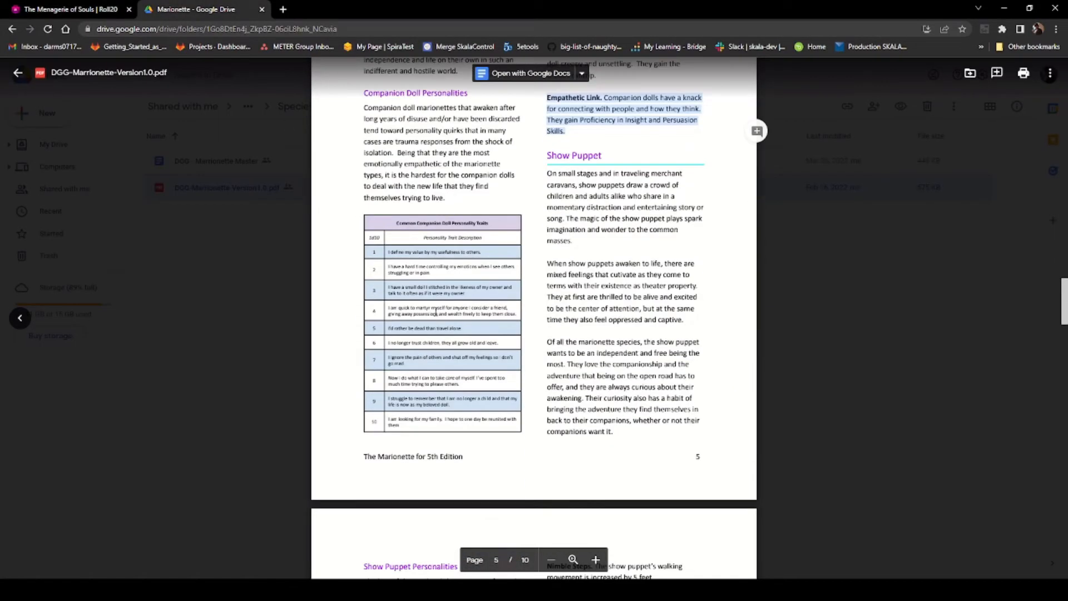
pyautogui.scroll(-10, 436, 307)
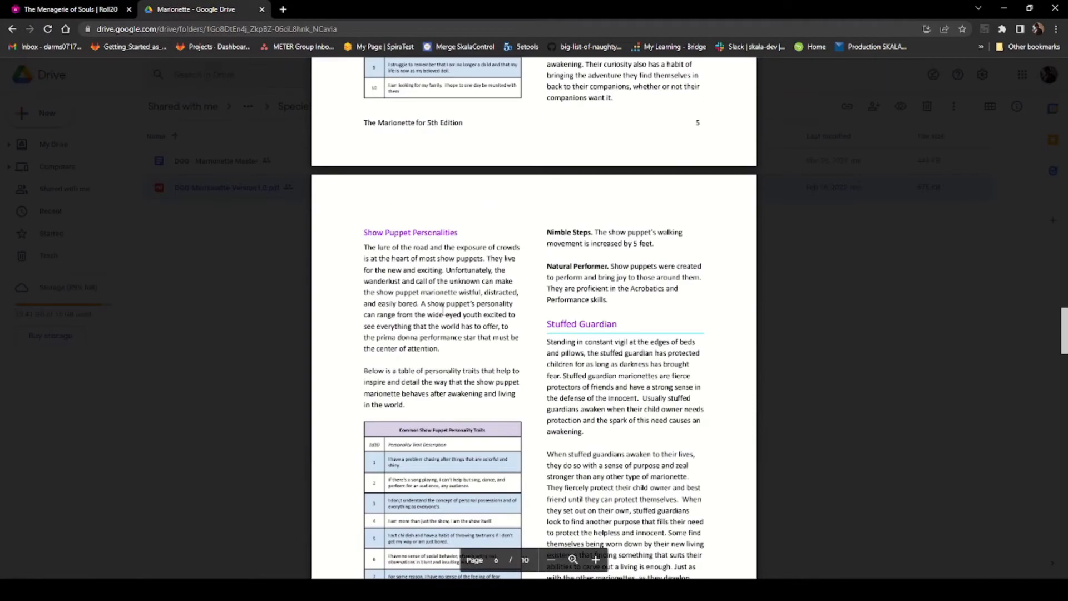
pyautogui.scroll(-8, 443, 311)
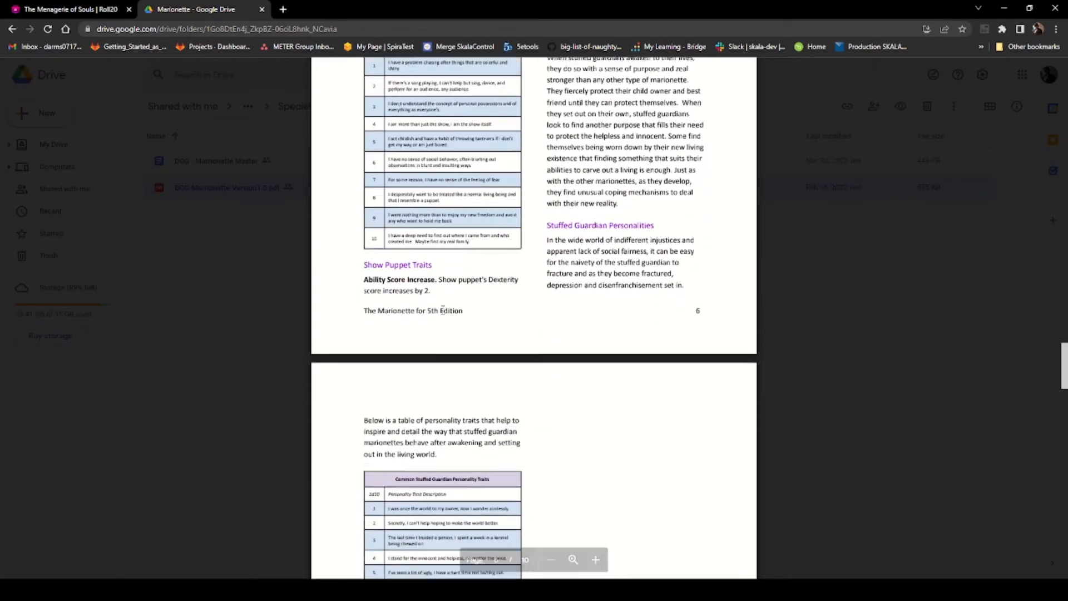
pyautogui.scroll(-4, 443, 313)
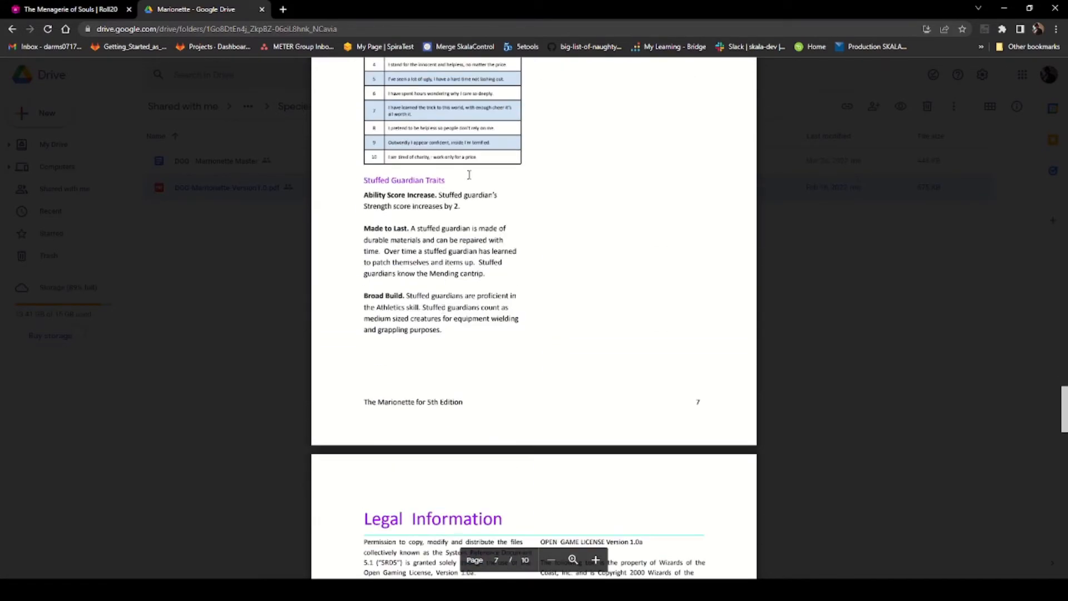
pyautogui.click(56, 10)
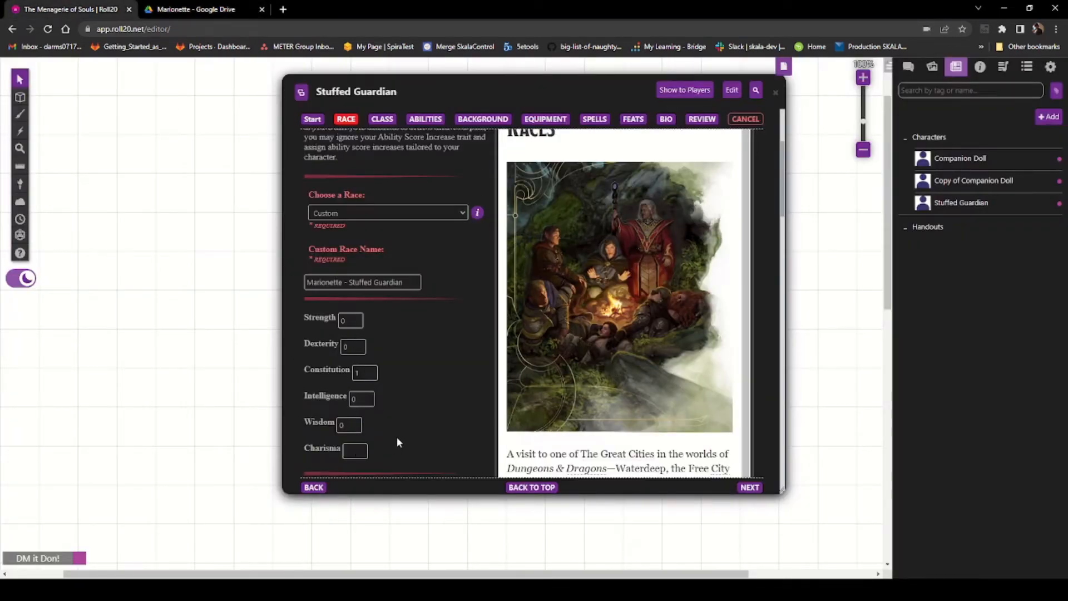
# Step: Update the ability score increases for the Stuffed Guardian, entering 0 for Charisma
pyautogui.click(356, 318)
pyautogui.click(356, 318)
pyautogui.write('0')
pyautogui.click(443, 411)
# Step: Reset the third proficiency so Persuasion is replaced by an empty choice
pyautogui.scroll(-5, 449, 400)
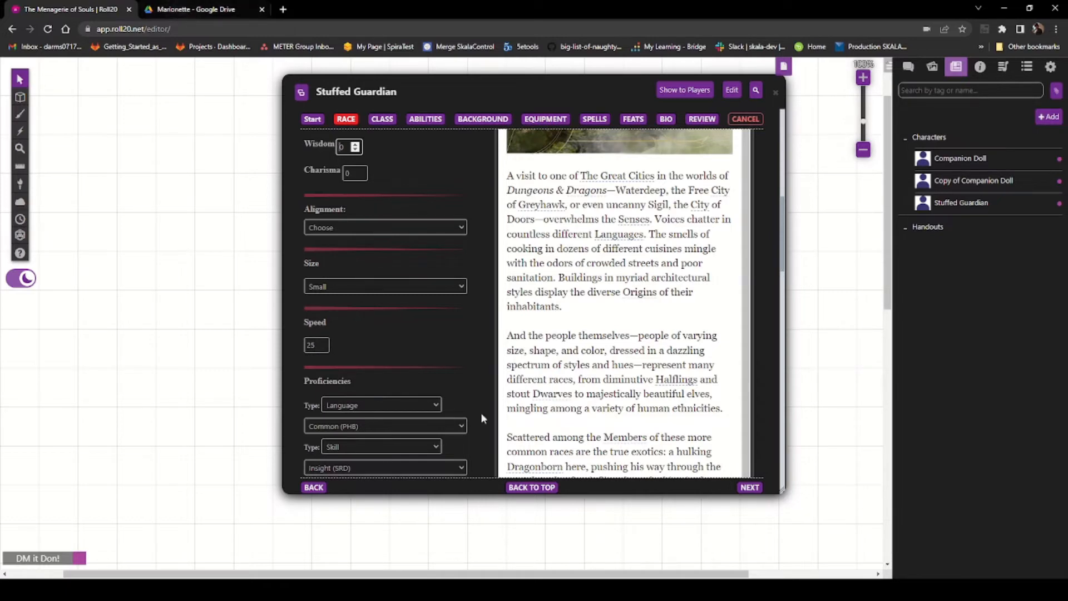
pyautogui.scroll(-6, 534, 400)
pyautogui.scroll(-3, 443, 362)
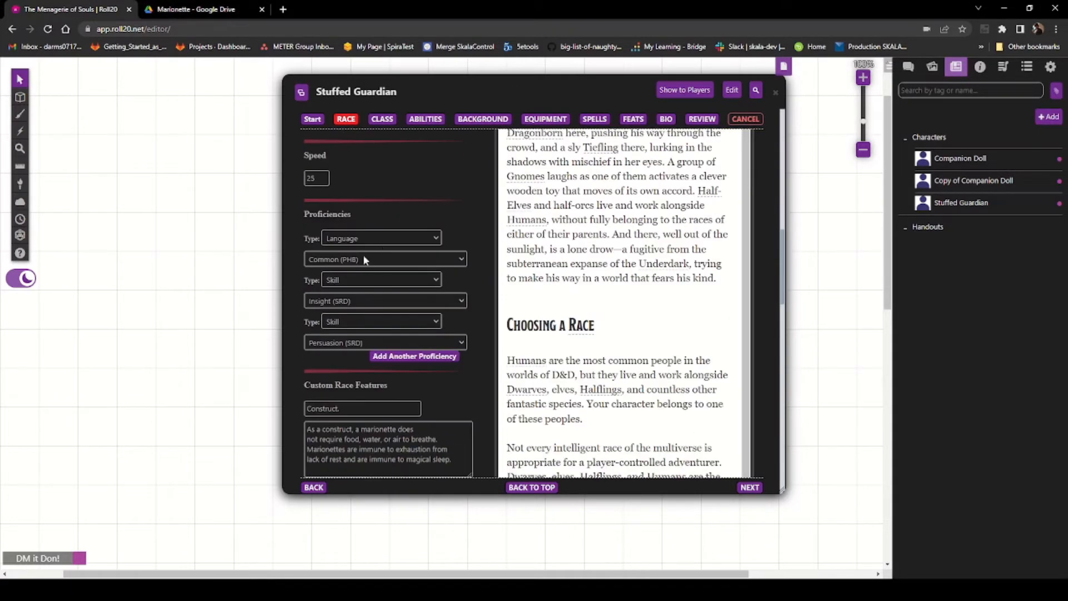
pyautogui.click(181, 9)
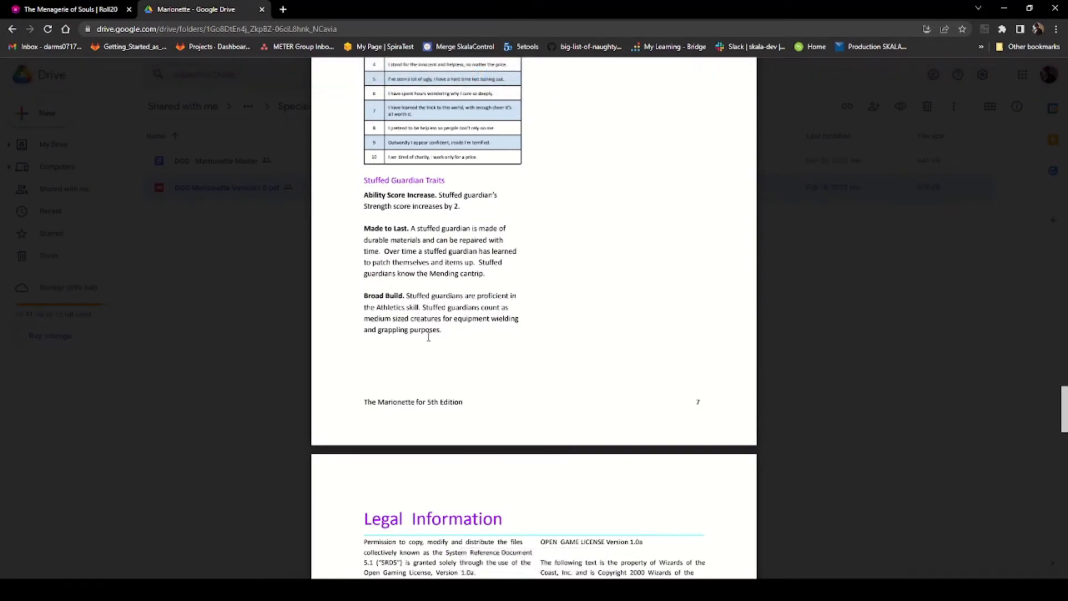
pyautogui.click(62, 10)
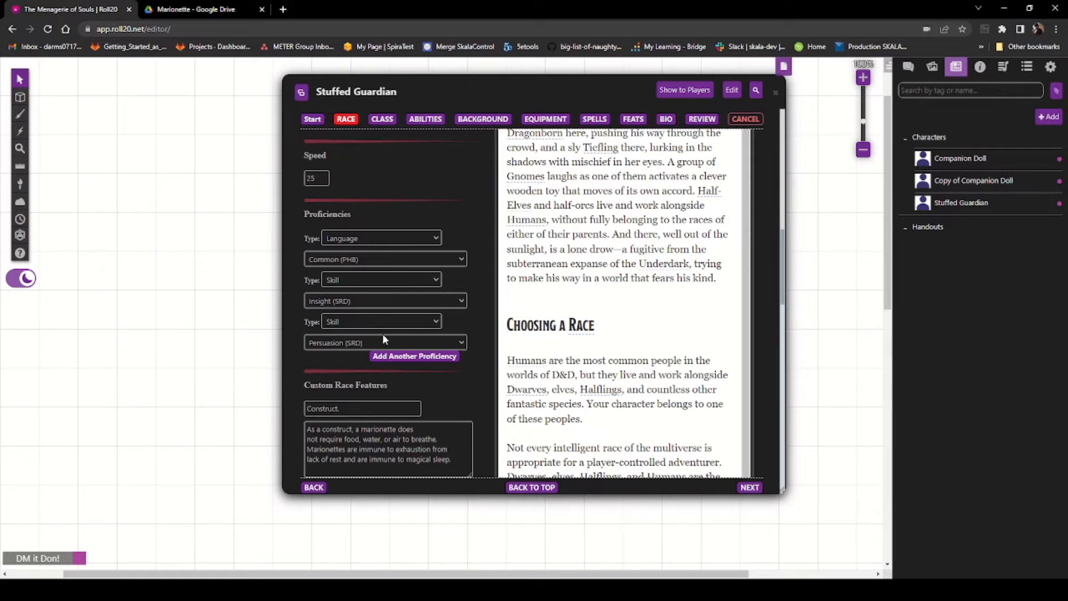
pyautogui.scroll(1, 385, 332)
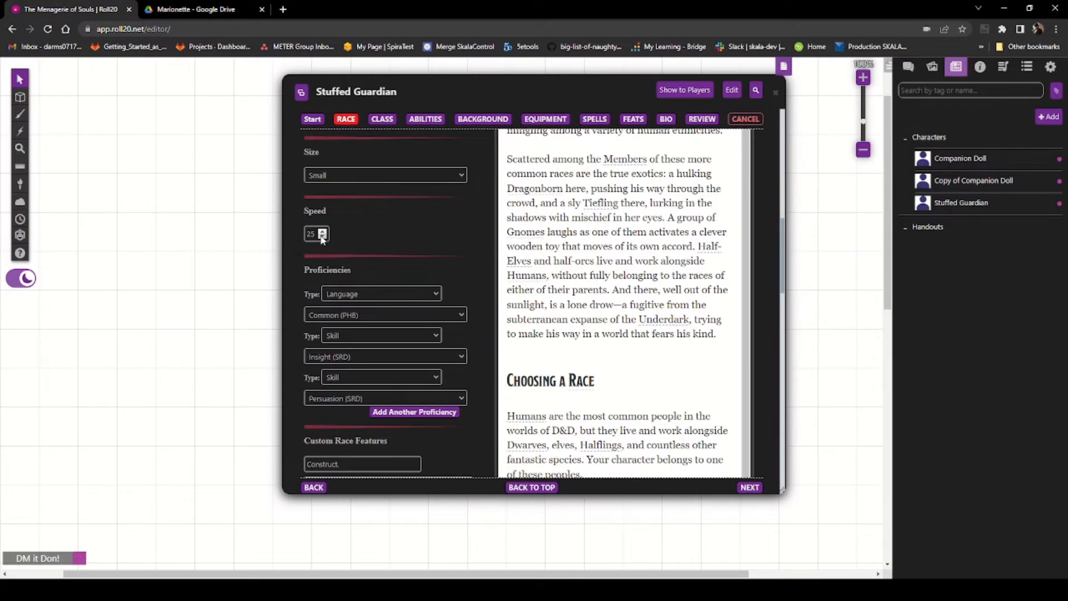
pyautogui.scroll(-2, 385, 248)
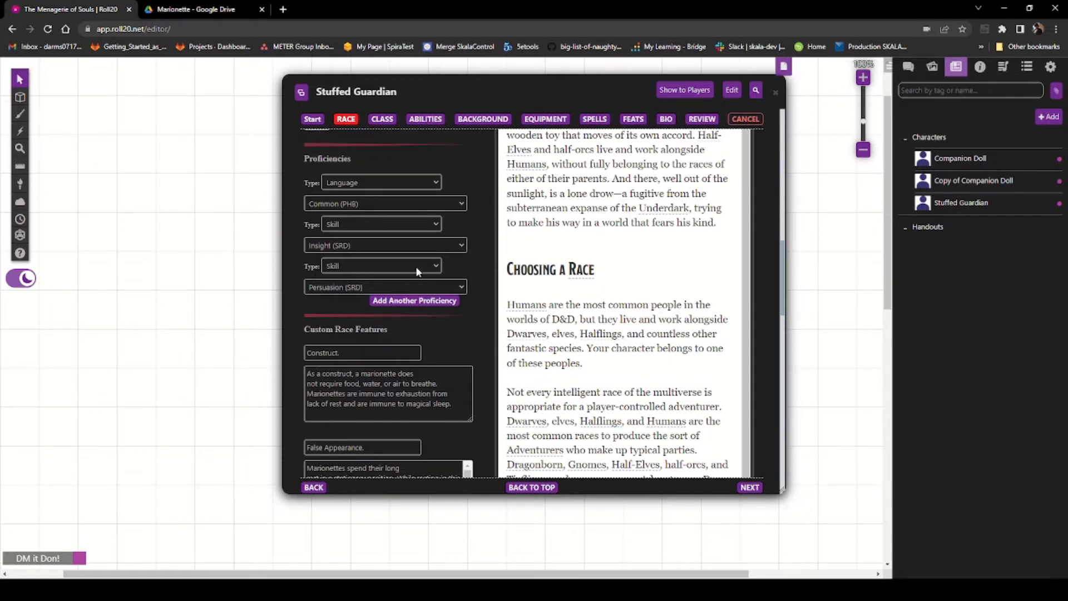
pyautogui.click(379, 280)
pyautogui.click(324, 299)
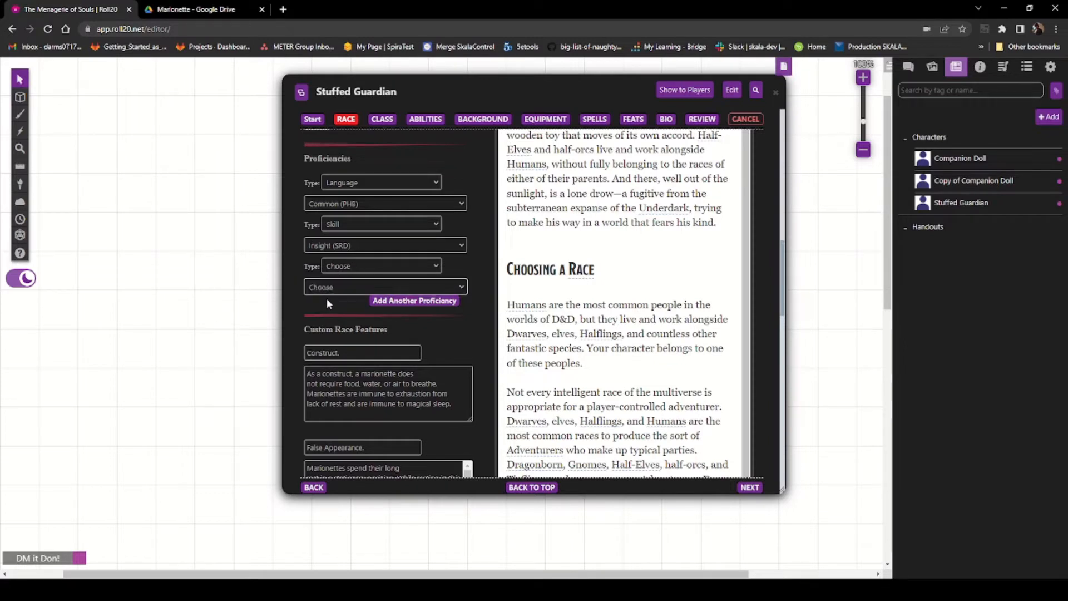
pyautogui.click(437, 265)
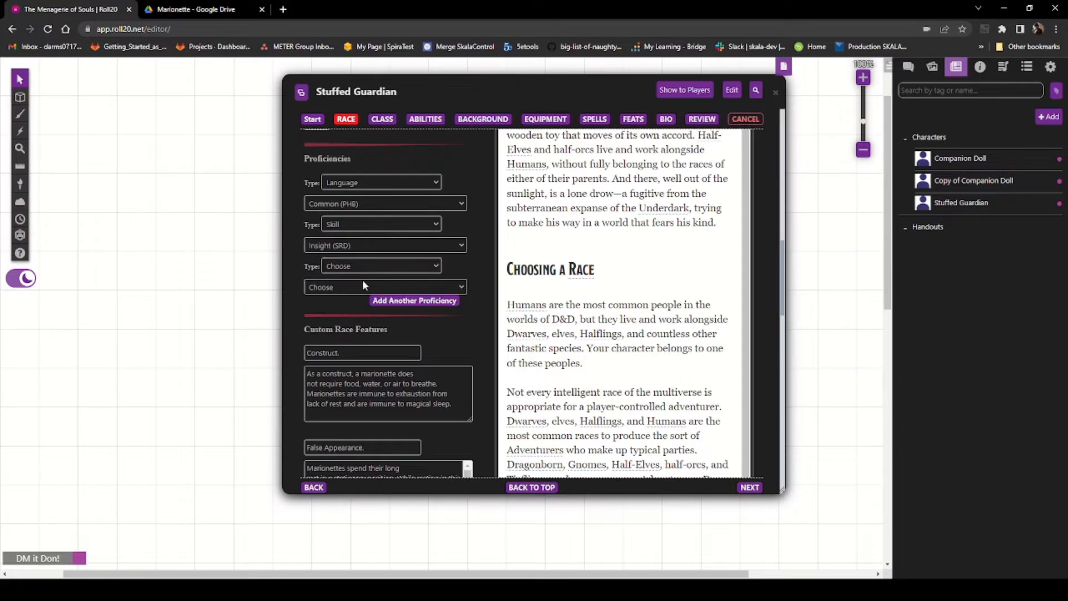
pyautogui.scroll(-3, 445, 337)
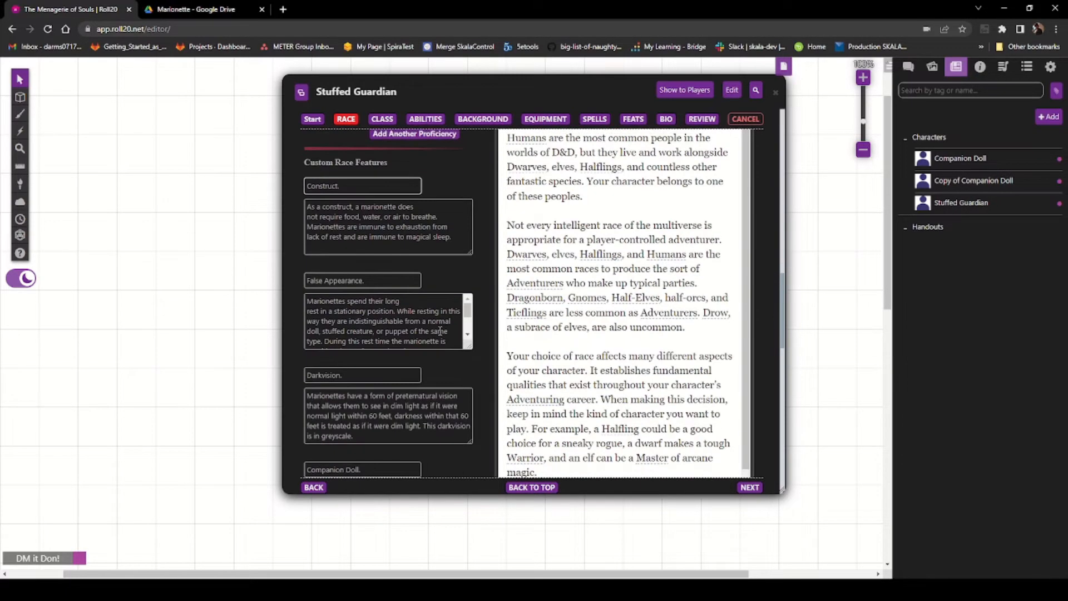
# Step: Clear the Companion Doll feature's name and find the Stuffed Guardian natural armor entry in the PDF
pyautogui.scroll(-4, 354, 280)
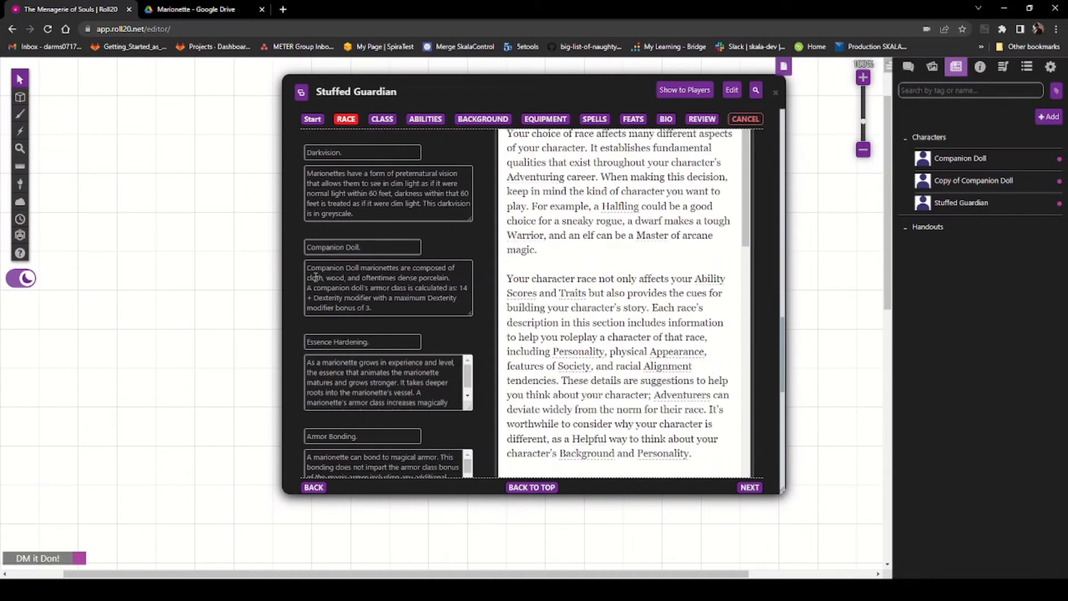
pyautogui.moveTo(380, 251); pyautogui.dragTo(266, 245)
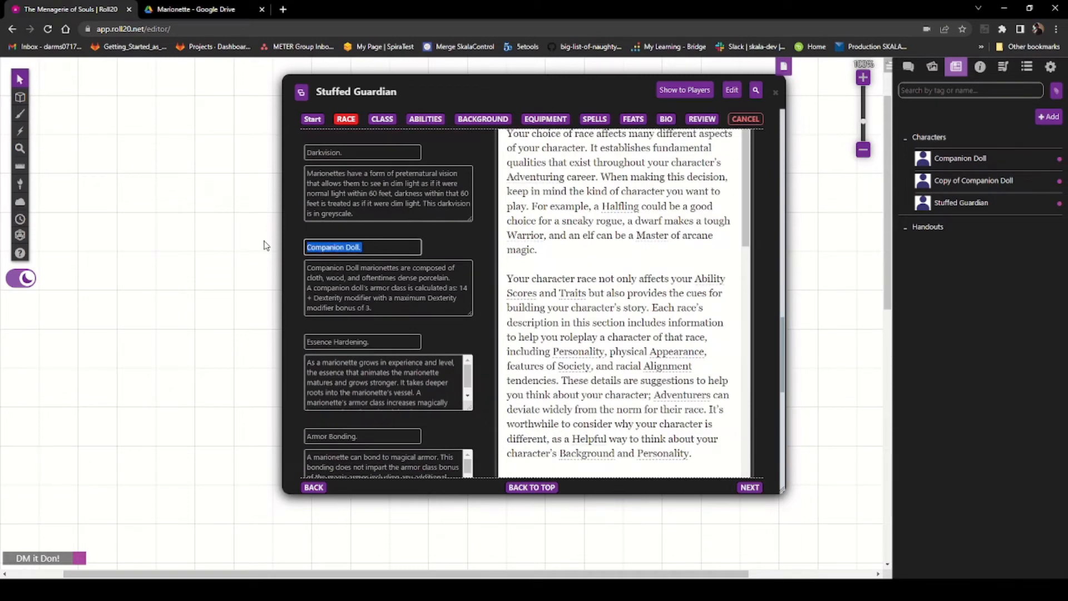
pyautogui.click(158, 10)
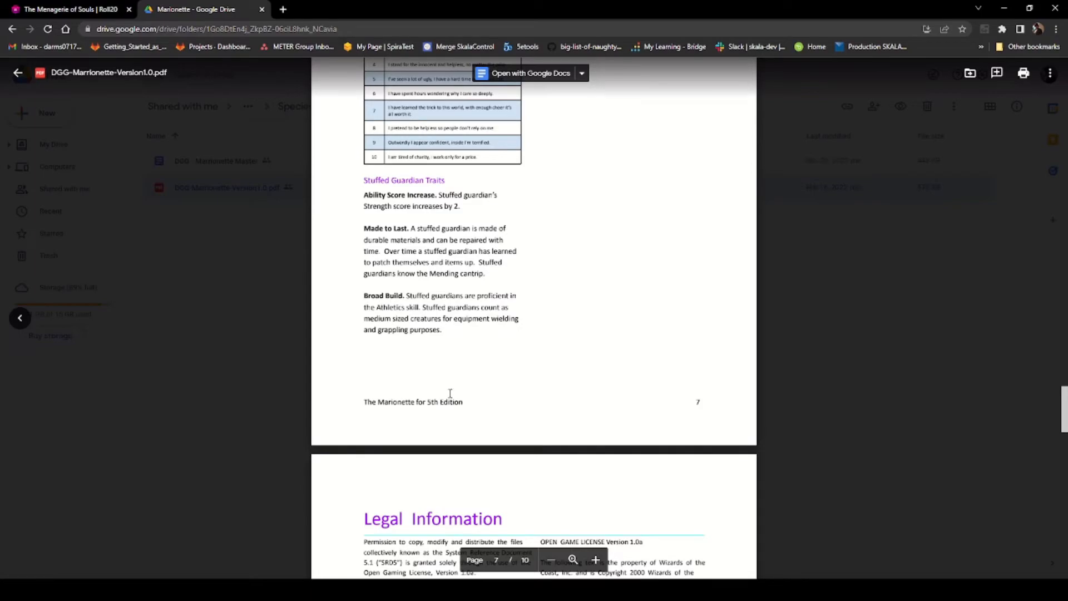
pyautogui.scroll(14, 450, 393)
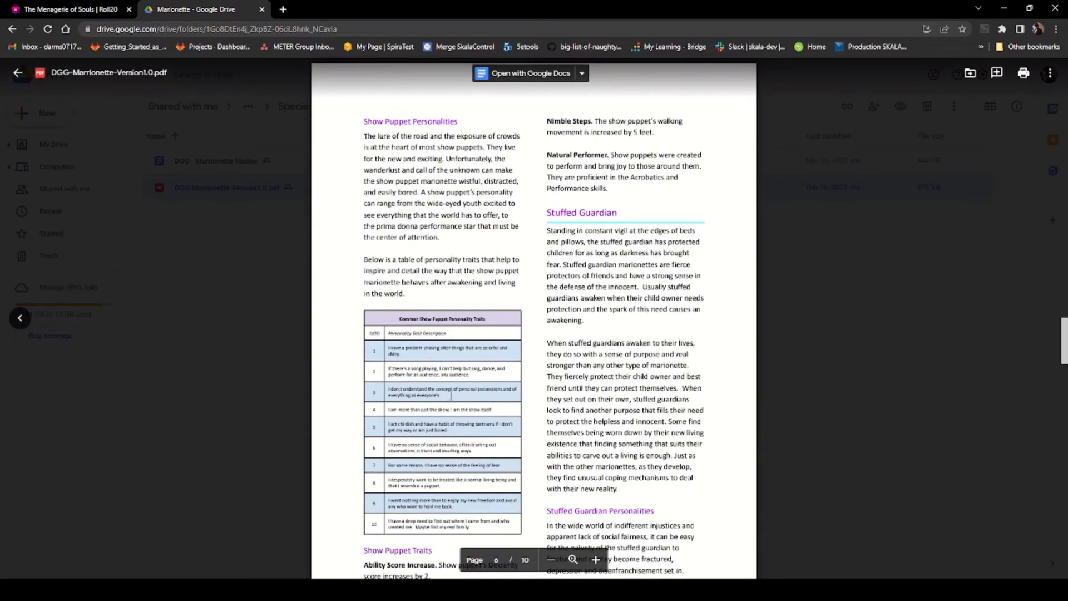
pyautogui.scroll(13, 451, 395)
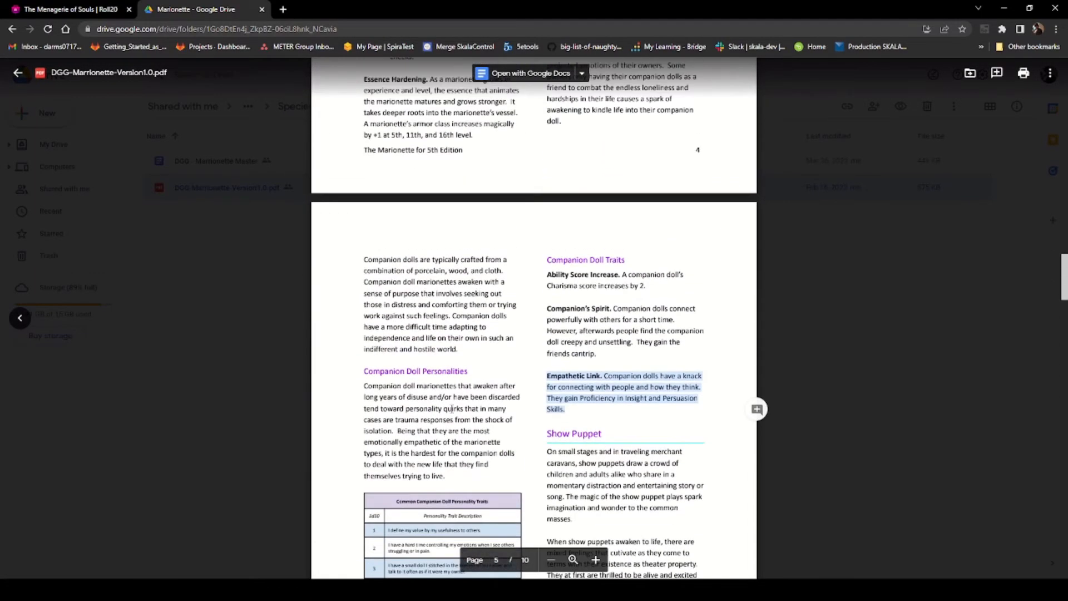
pyautogui.scroll(2, 452, 409)
pyautogui.scroll(-4, 448, 405)
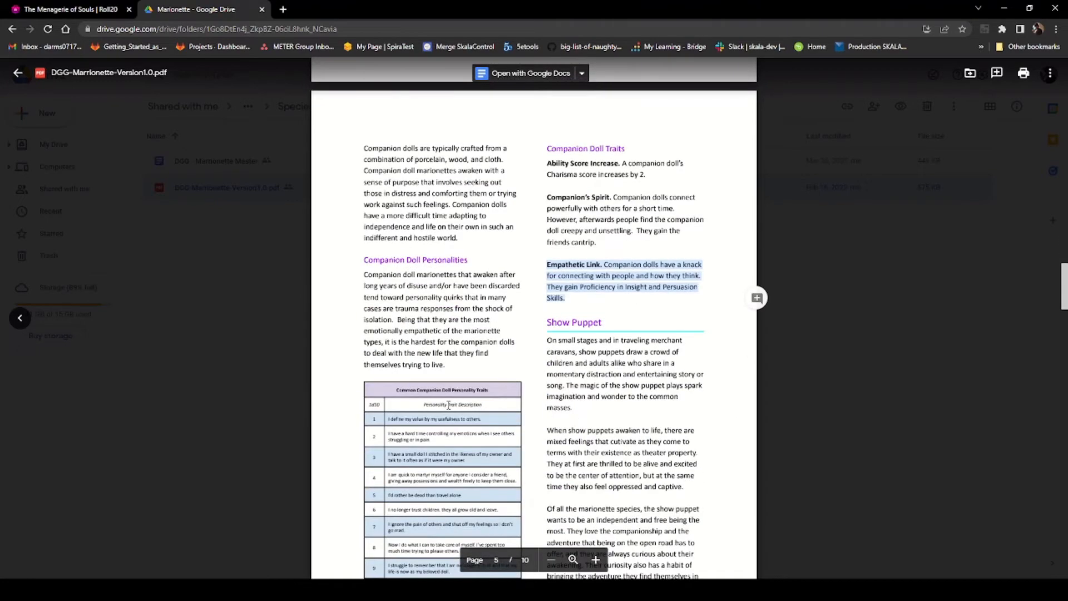
pyautogui.scroll(-12, 449, 405)
pyautogui.scroll(14, 447, 402)
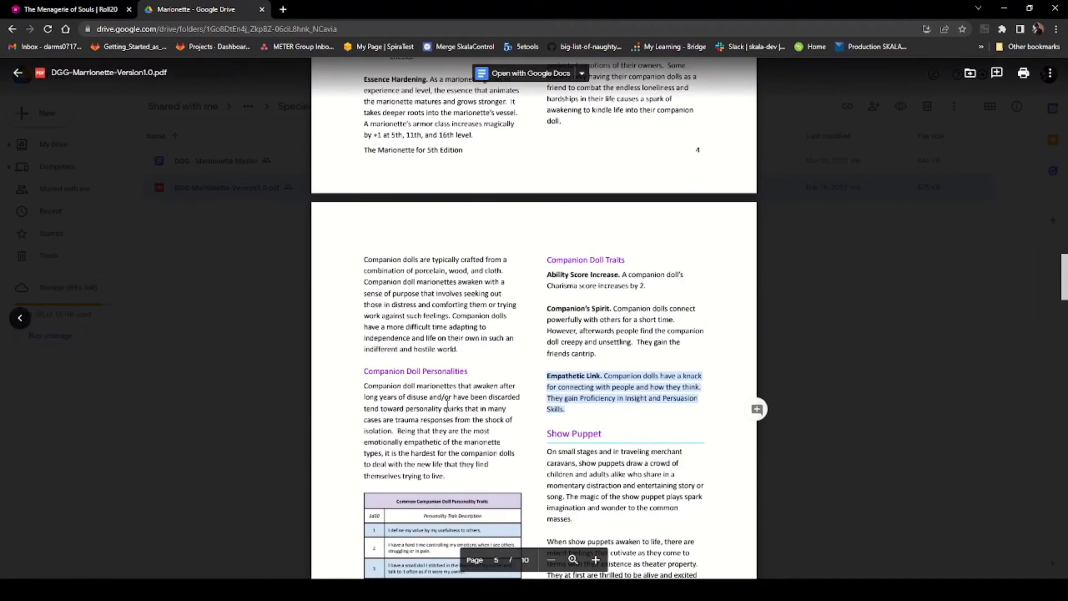
pyautogui.scroll(7, 448, 402)
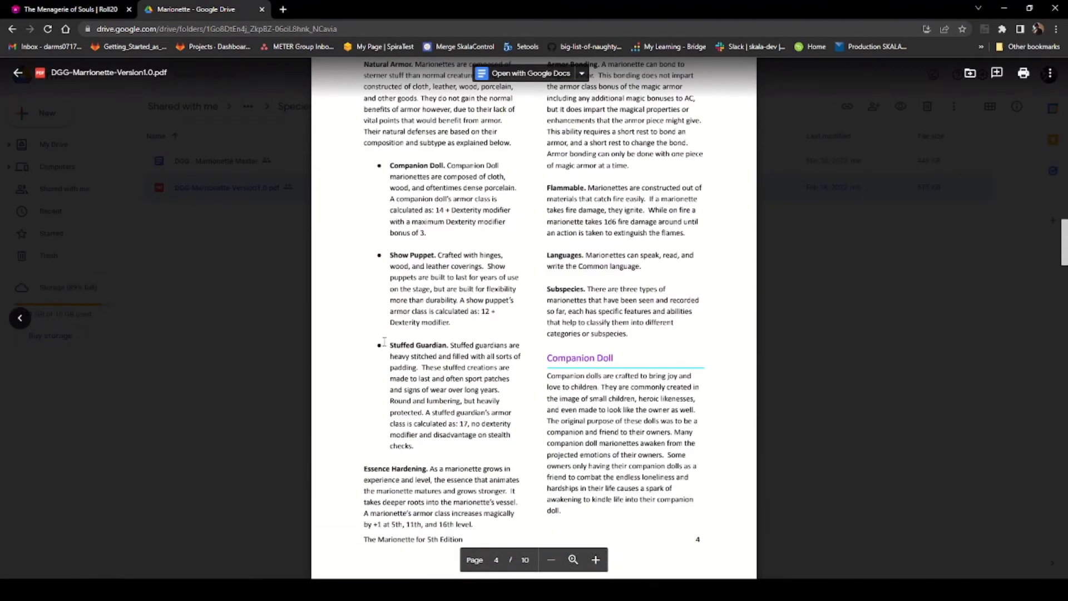
# Step: Copy the Stuffed Guardian armor description from the PDF and paste it over that feature's description
pyautogui.moveTo(385, 342); pyautogui.dragTo(418, 459)
pyautogui.rightClick(416, 386)
pyautogui.click(434, 401)
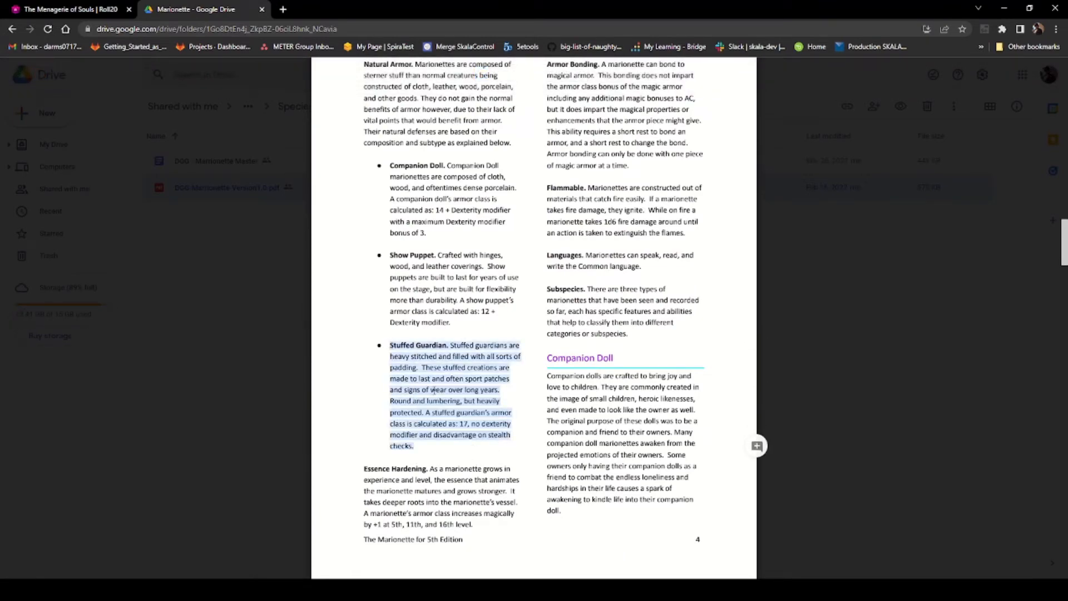
pyautogui.click(34, 10)
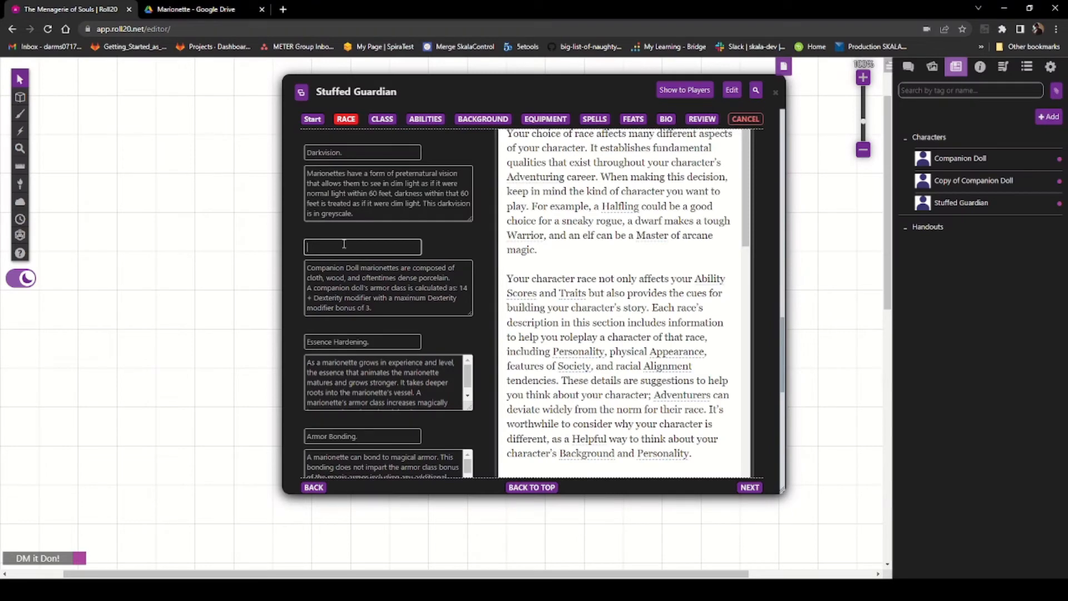
pyautogui.moveTo(372, 304); pyautogui.dragTo(274, 260)
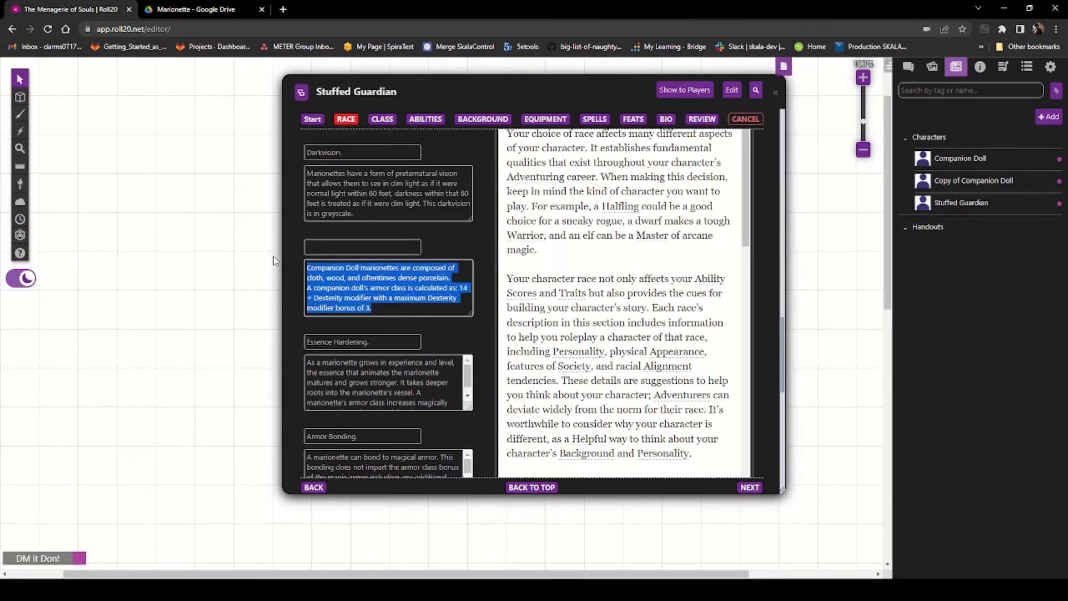
pyautogui.press('BackSpace')
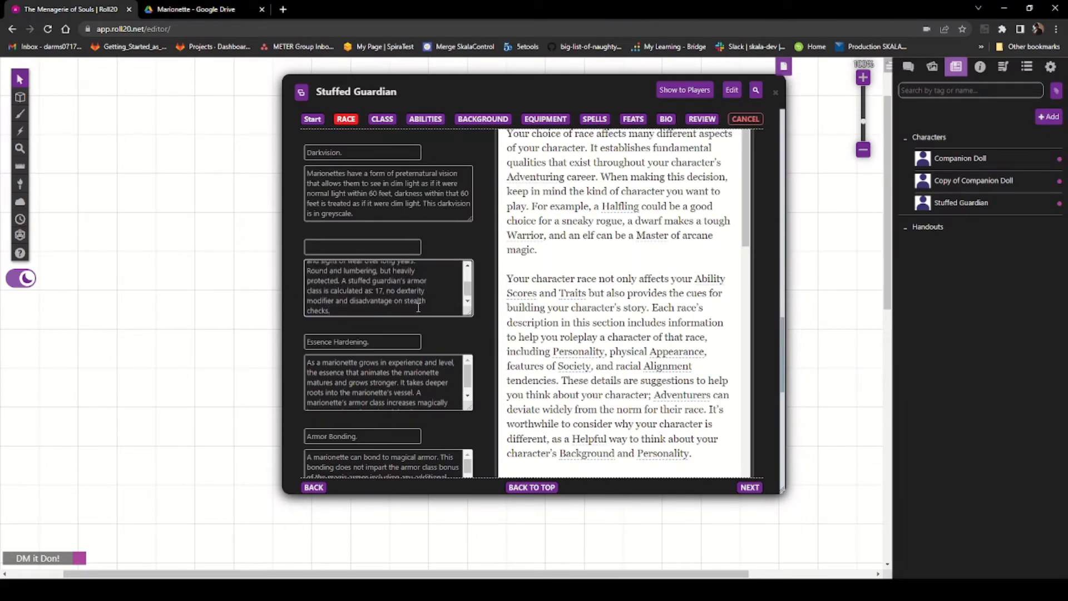
# Step: Move the 'Stuffed Guardian.' heading from the start of the armor description into that feature's empty name field
pyautogui.hotkey('ctrl', 'v')
pyautogui.scroll(1, 361, 286)
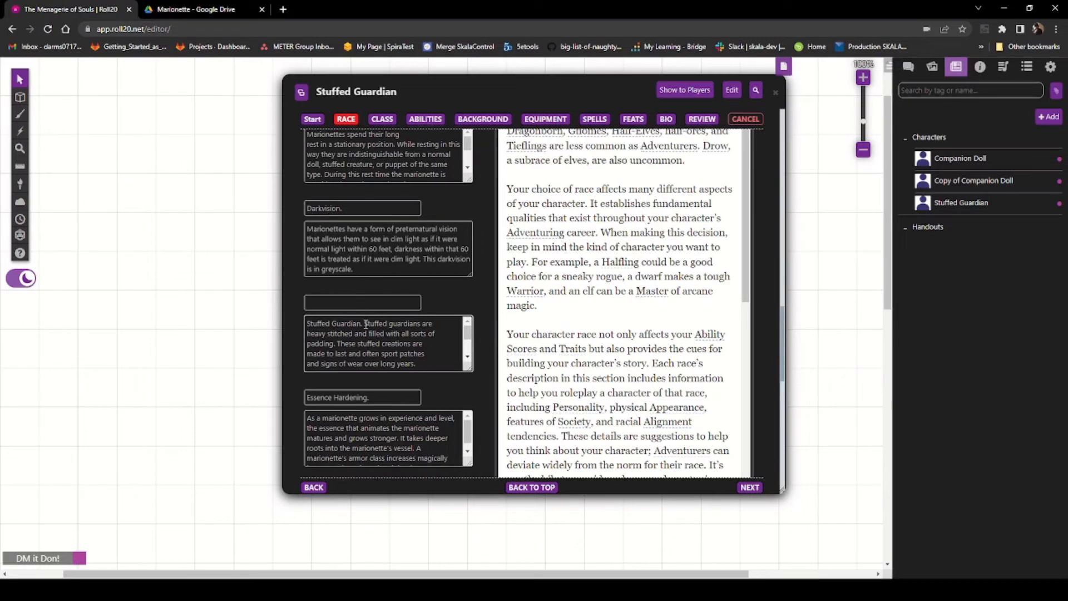
pyautogui.moveTo(363, 324); pyautogui.dragTo(289, 327)
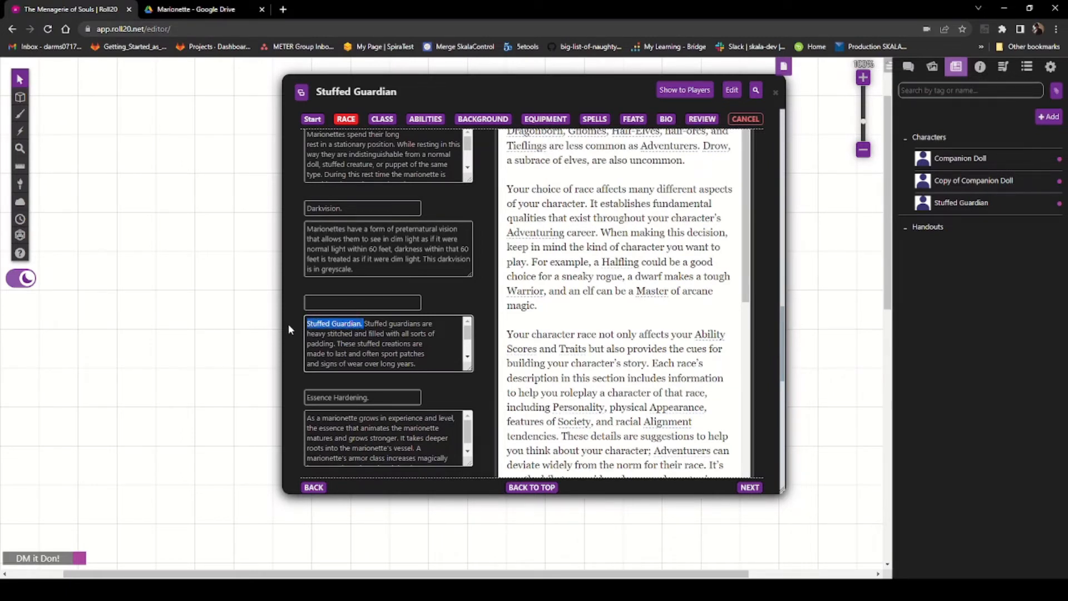
pyautogui.hotkey('ctrl', 'x')
pyautogui.click(348, 301)
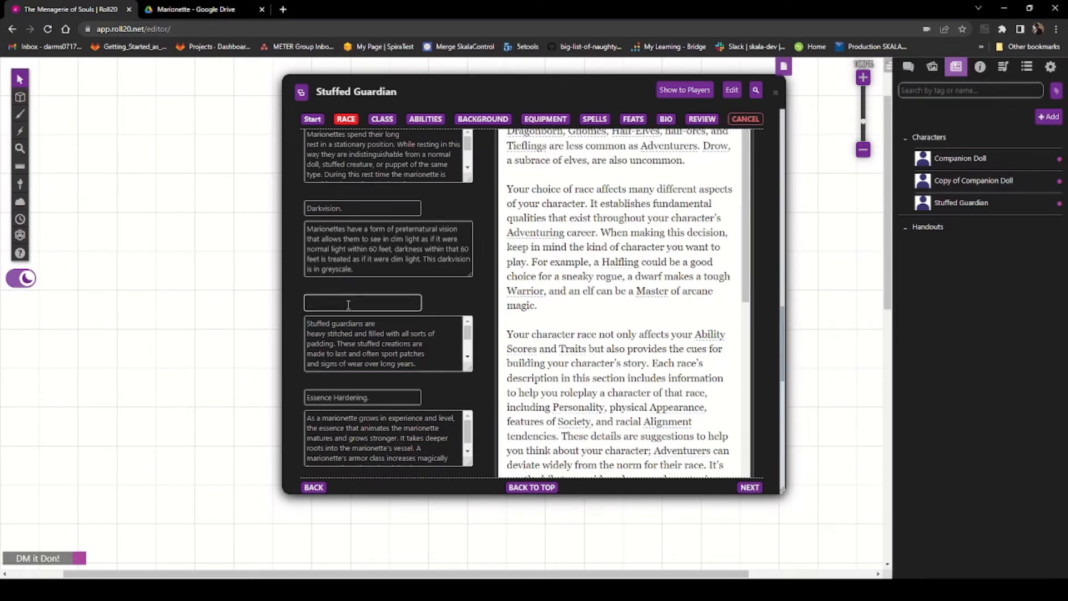
pyautogui.hotkey('ctrl', 'v')
# Step: Tidy the Stuffed Guardian description's line breaks, retyping 'protected. A stuffed guardian's armor class is calculated as: 17, no dexterity'
pyautogui.click(400, 323)
pyautogui.press('Delete')
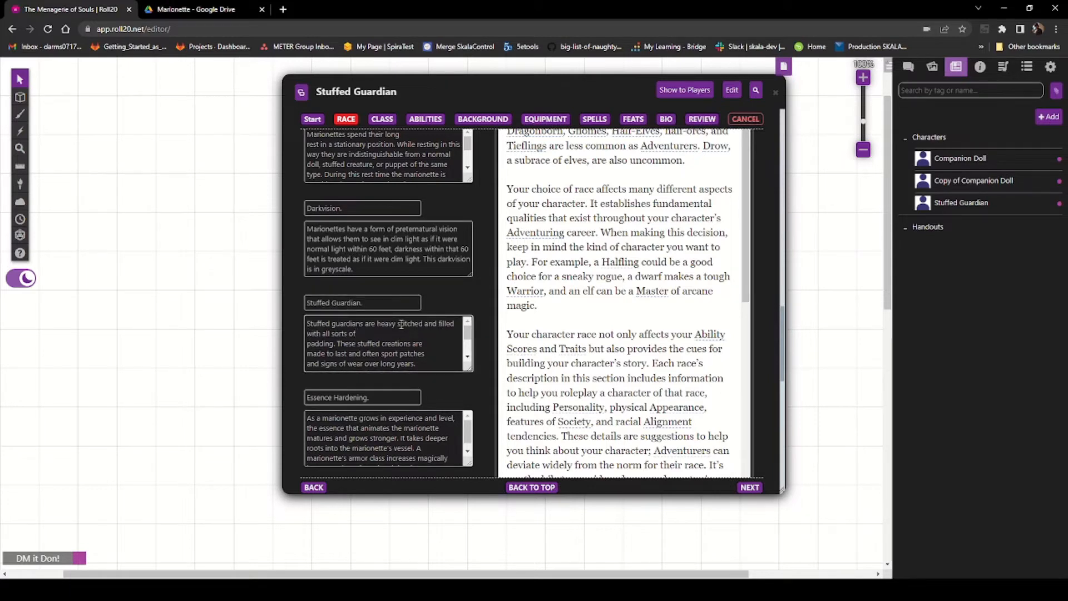
pyautogui.press('Delete')
pyautogui.press('Delete')
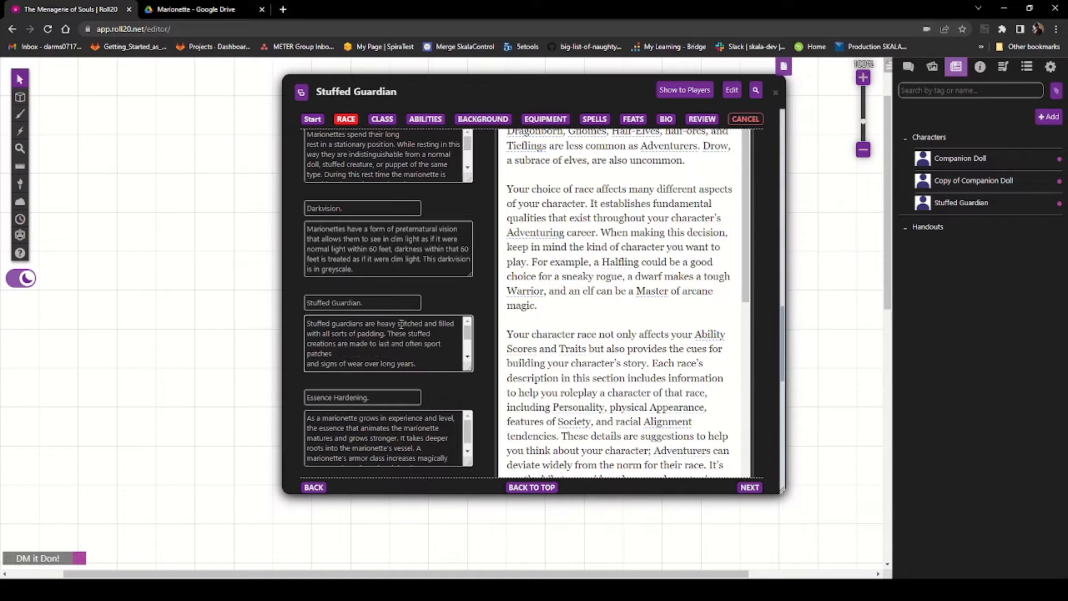
pyautogui.press('Delete')
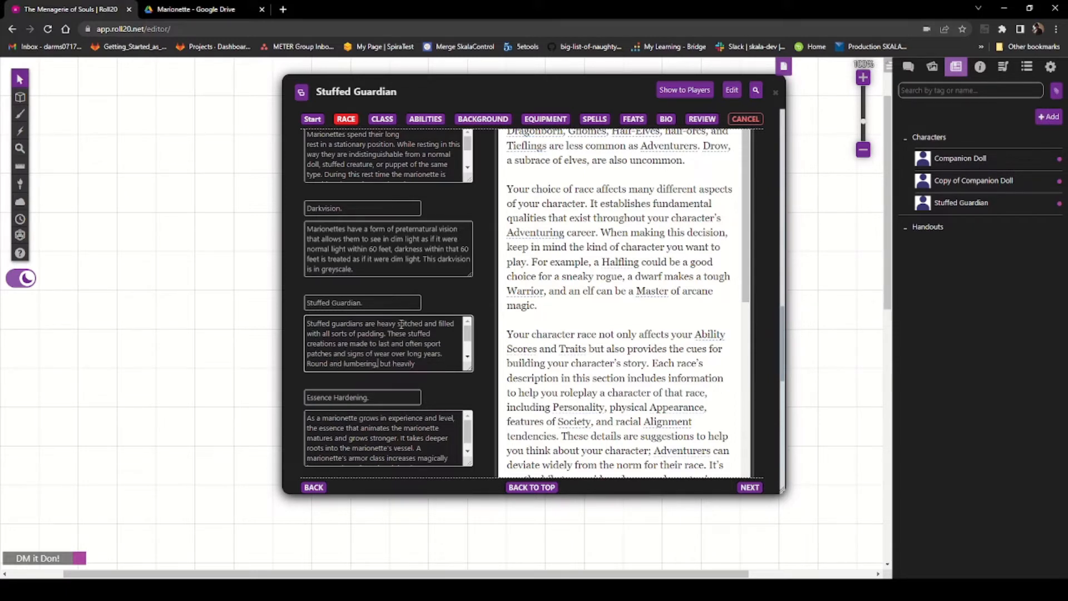
pyautogui.press('Right')
pyautogui.press('Right')
pyautogui.press('Right')
pyautogui.write("protected. A stuffed guardian's armor")
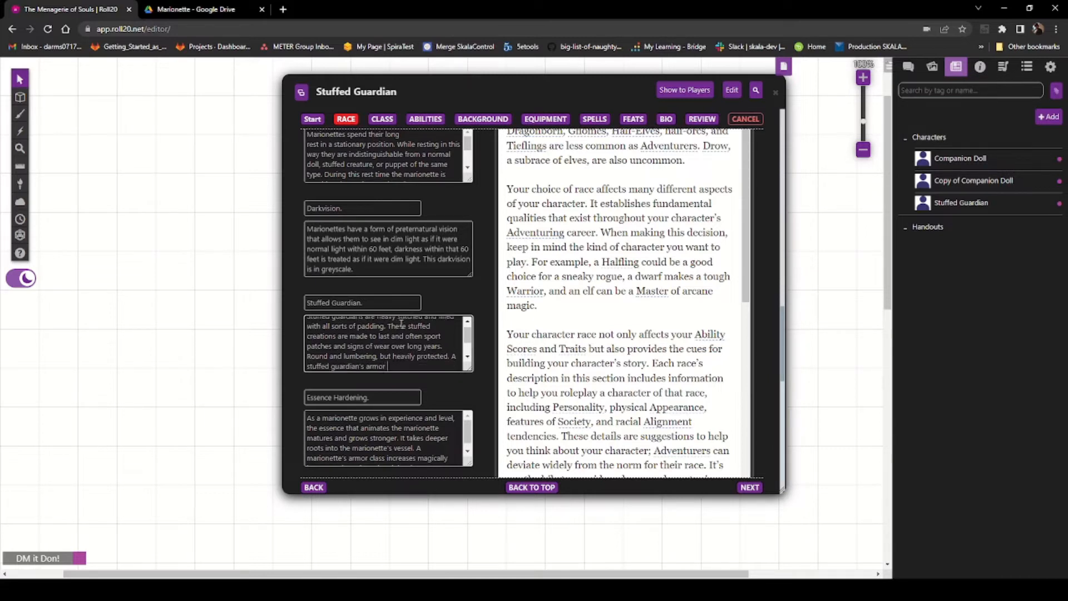
pyautogui.write(' class is calculated as: 17, no dexterity')
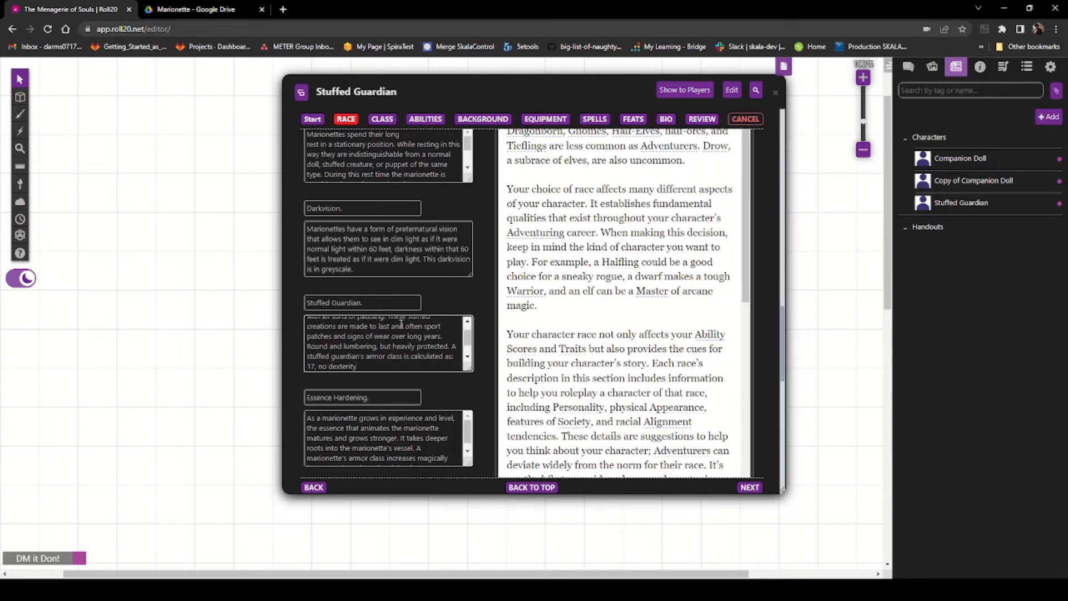
pyautogui.hotkey('ctrl', 'v')
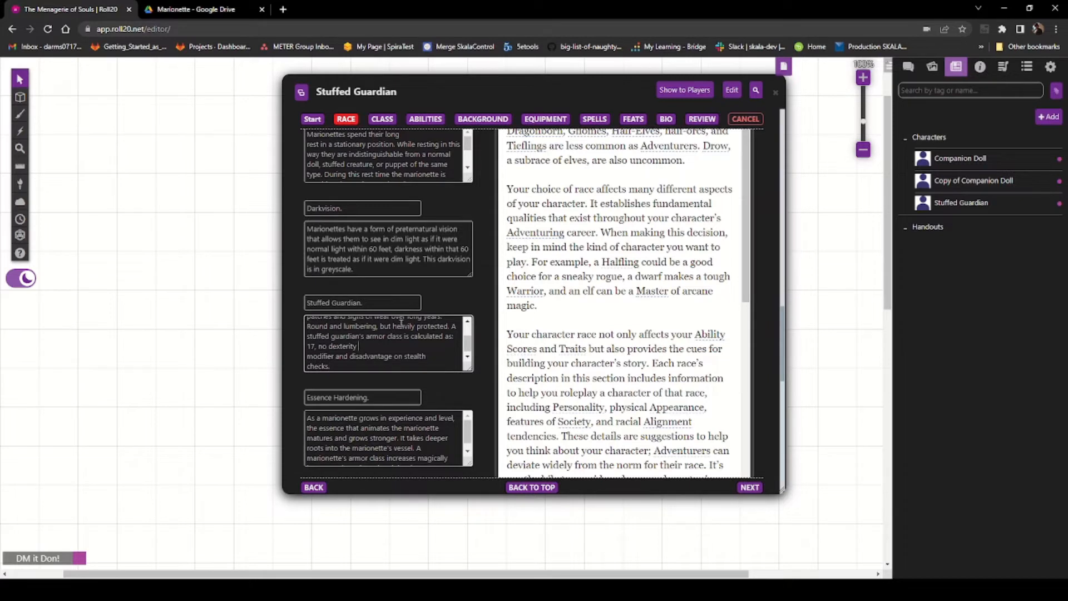
pyautogui.press('Delete')
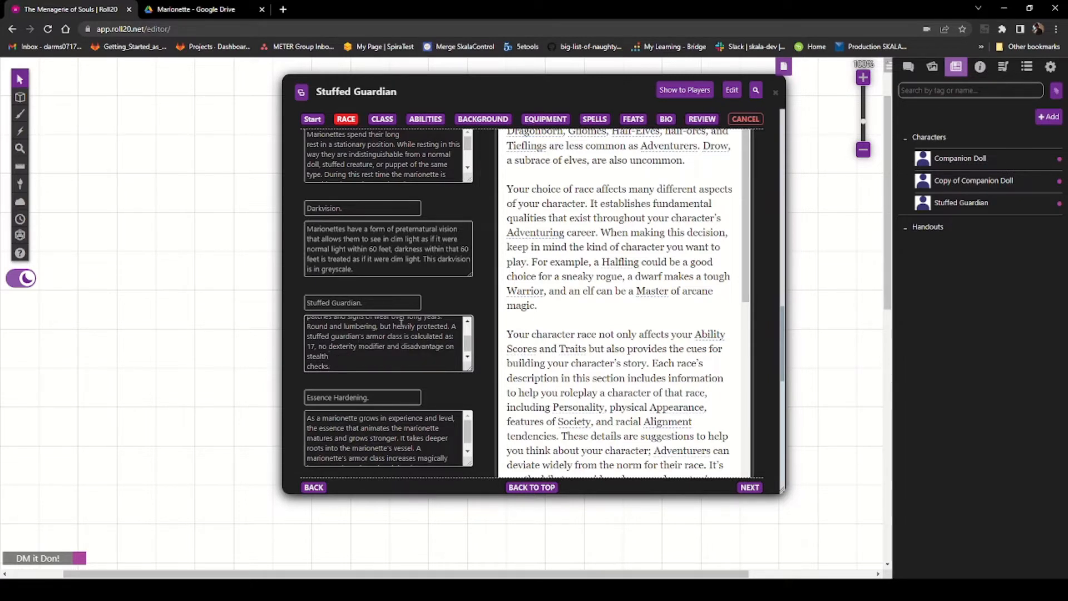
pyautogui.press('Delete')
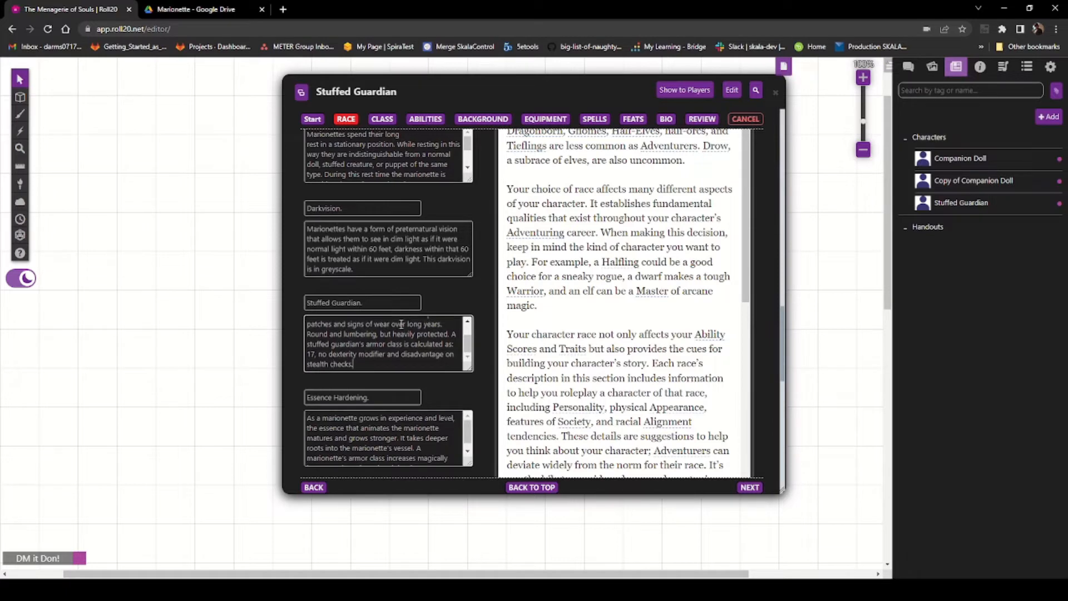
# Step: Locate the Stuffed Guardian Traits in the PDF and copy the Made to Last entry
pyautogui.scroll(-2, 355, 337)
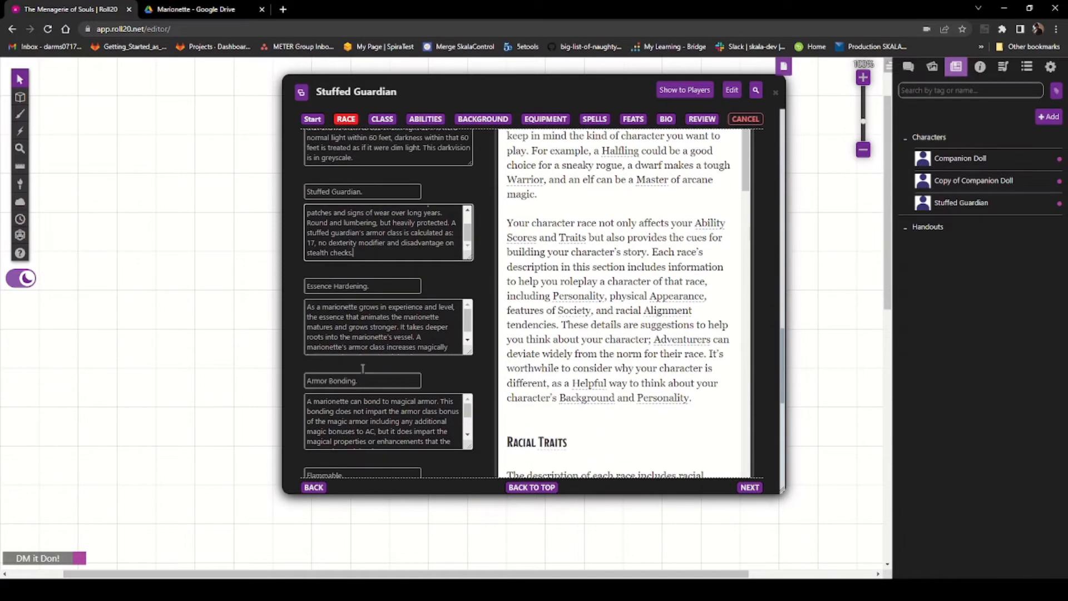
pyautogui.scroll(-2, 355, 337)
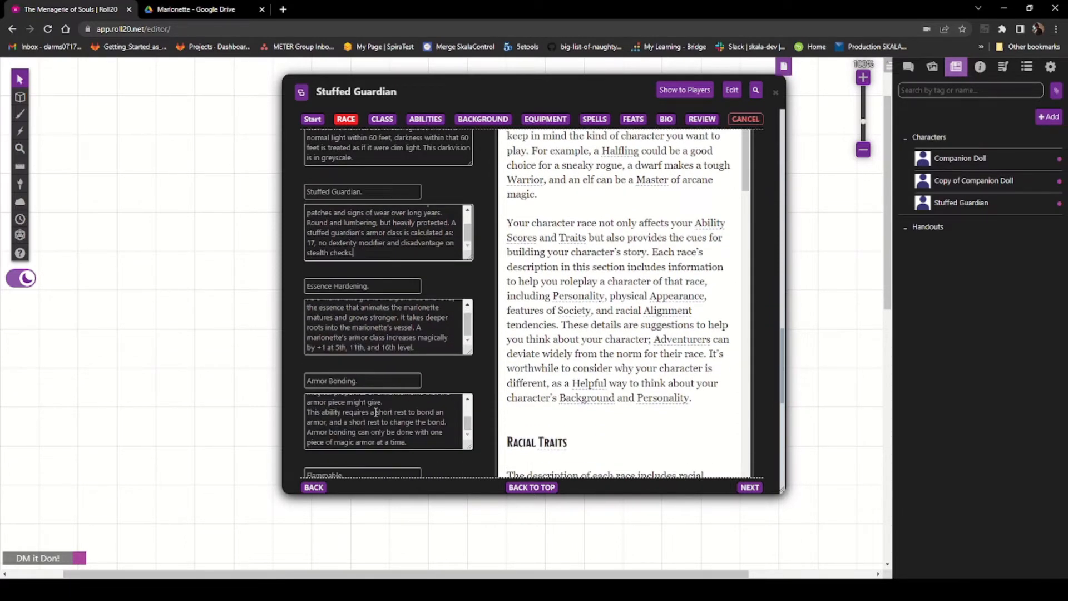
pyautogui.scroll(-2, 390, 423)
pyautogui.scroll(-3, 404, 390)
pyautogui.scroll(-3, 405, 414)
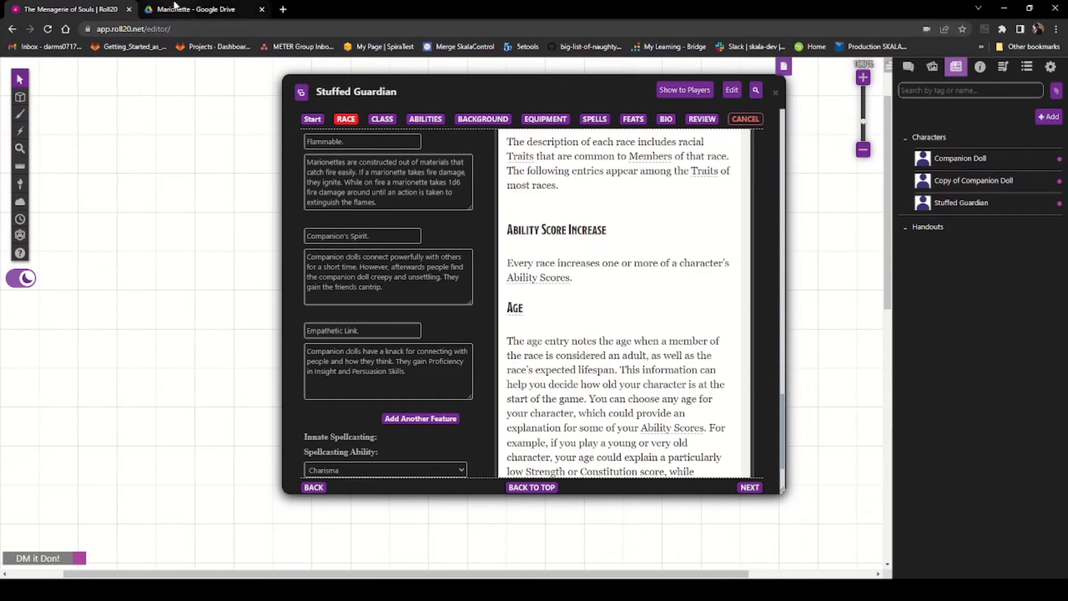
pyautogui.click(176, 8)
pyautogui.click(533, 284)
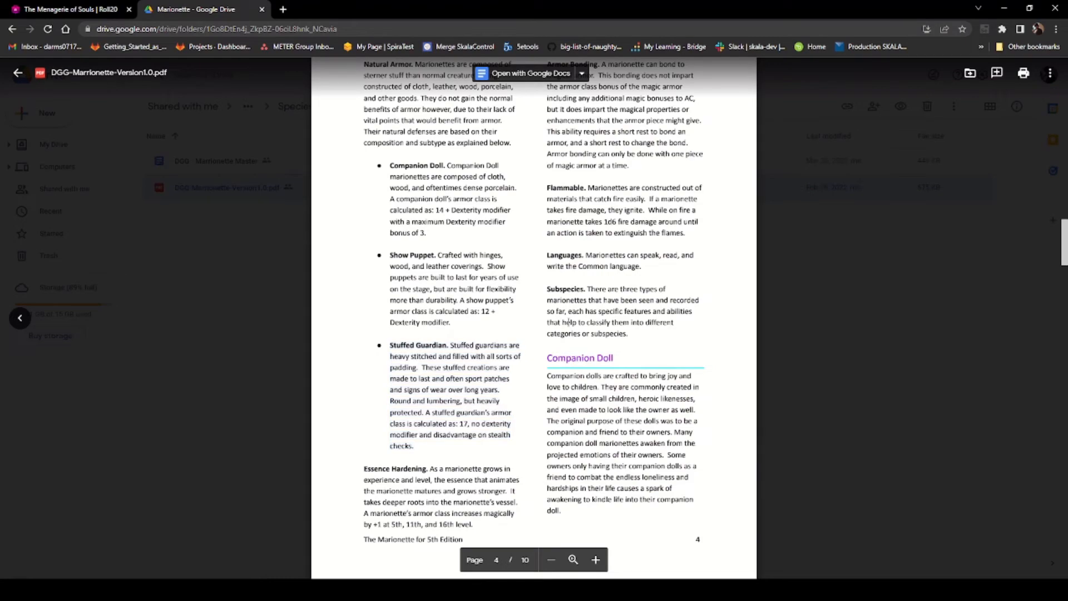
pyautogui.scroll(-5, 477, 360)
pyautogui.scroll(-5, 477, 359)
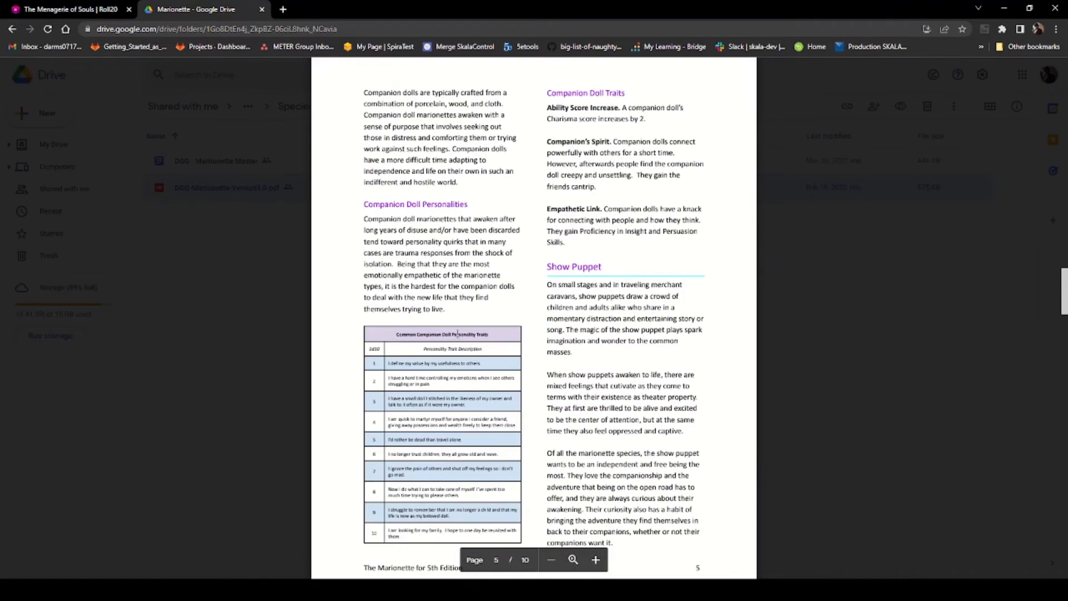
pyautogui.scroll(-8, 453, 336)
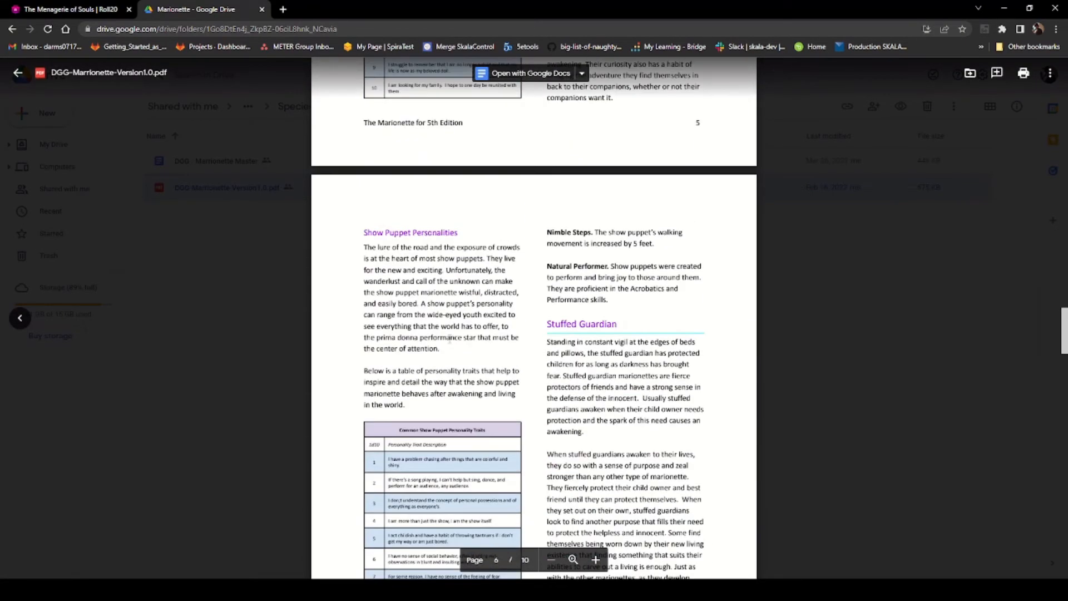
pyautogui.scroll(-10, 449, 338)
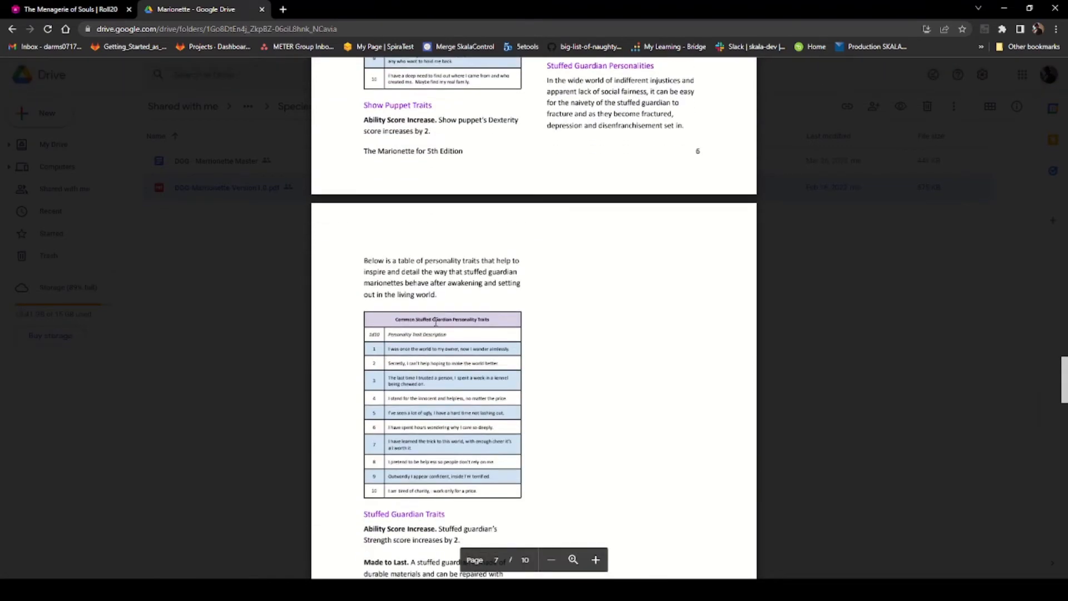
pyautogui.scroll(-7, 435, 321)
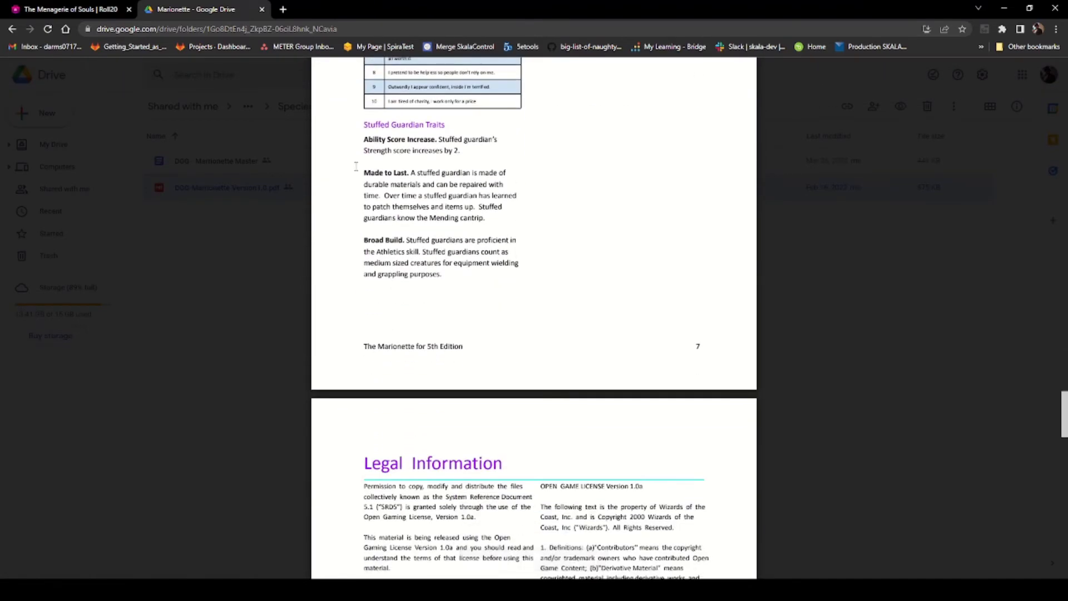
pyautogui.moveTo(362, 173); pyautogui.dragTo(498, 220)
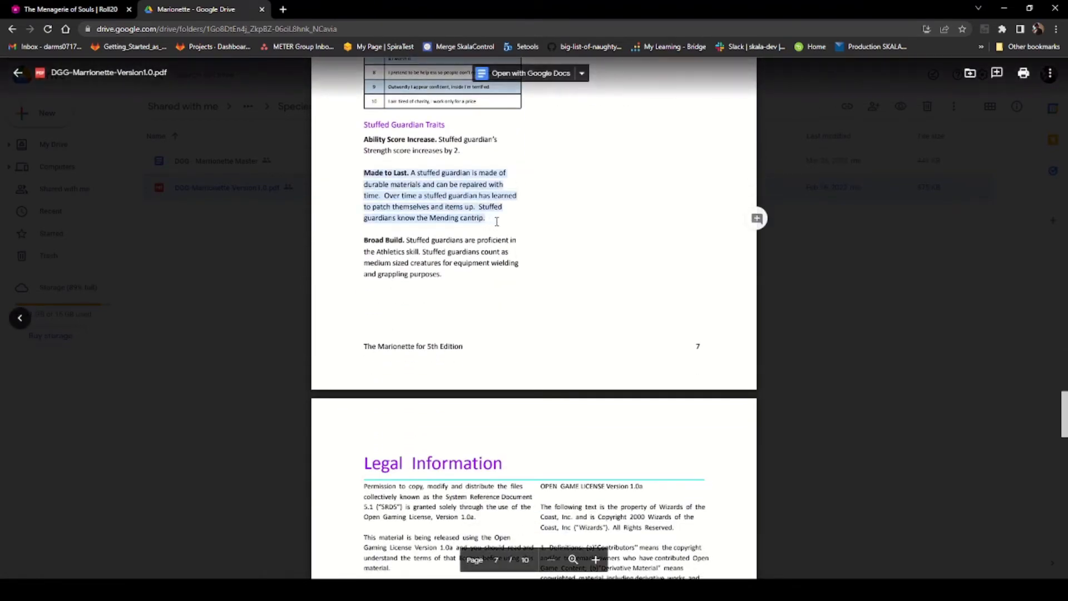
pyautogui.rightClick(444, 196)
pyautogui.click(461, 213)
# Step: Replace the Companion's Spirit feature with Made to Last, pasting its description and moving the heading into the name
pyautogui.click(57, 10)
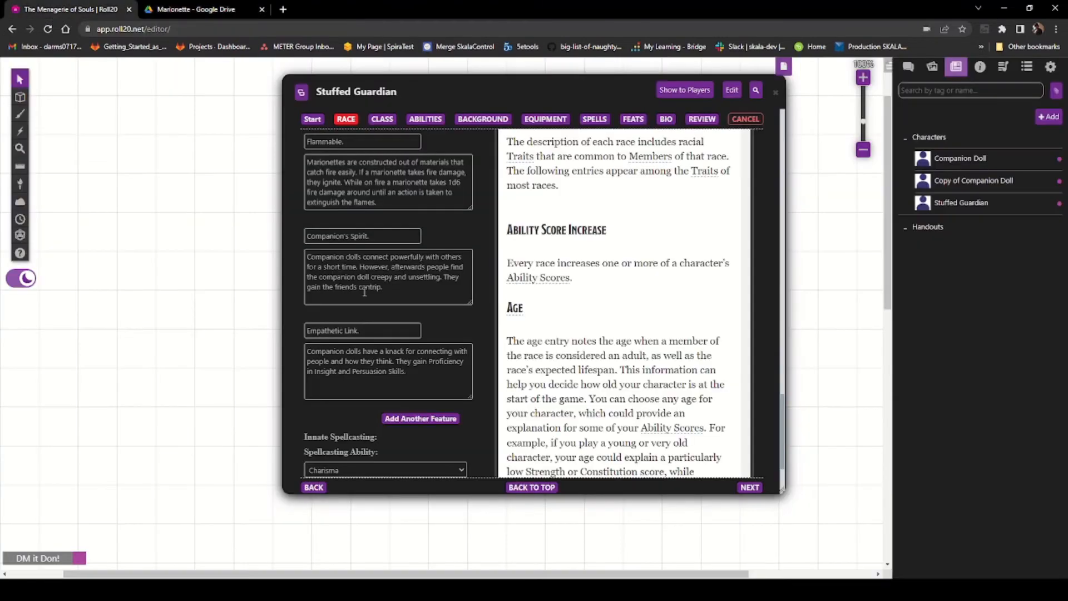
pyautogui.moveTo(392, 287); pyautogui.dragTo(271, 256)
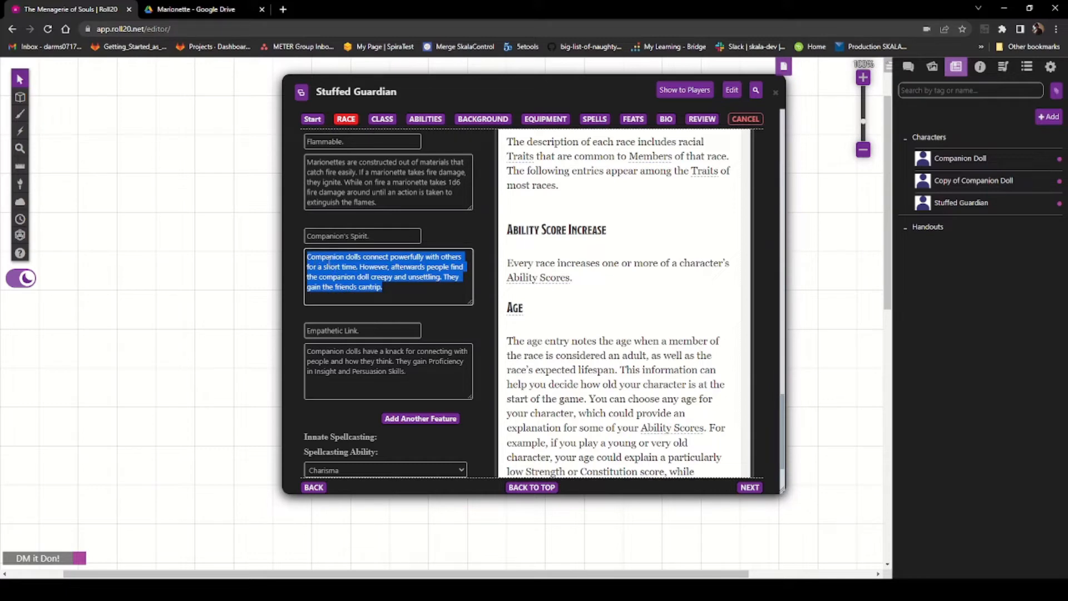
pyautogui.click(189, 10)
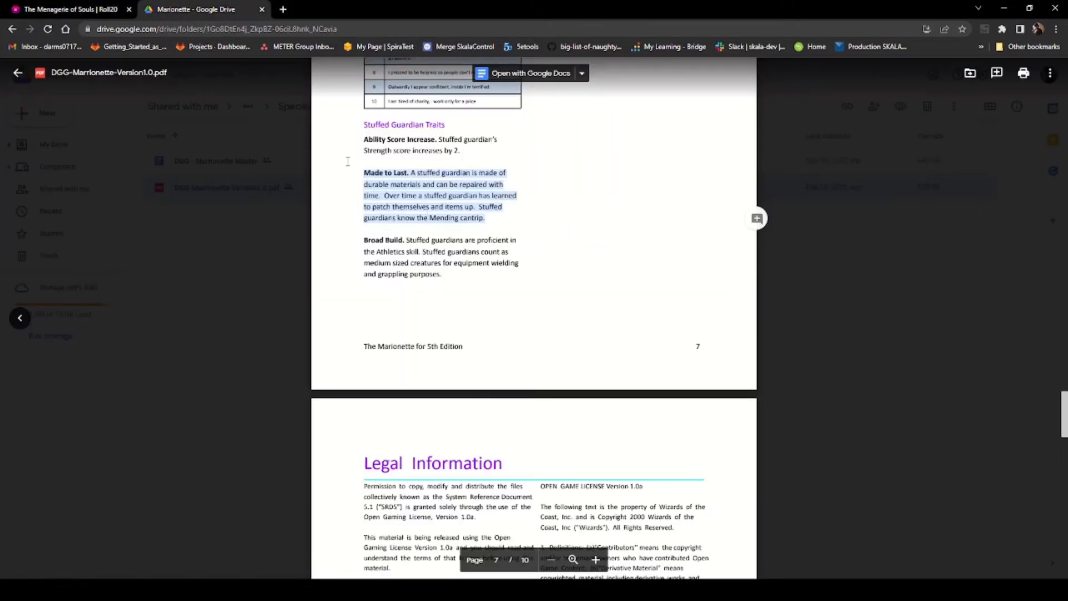
pyautogui.rightClick(427, 213)
pyautogui.click(441, 223)
pyautogui.click(71, 10)
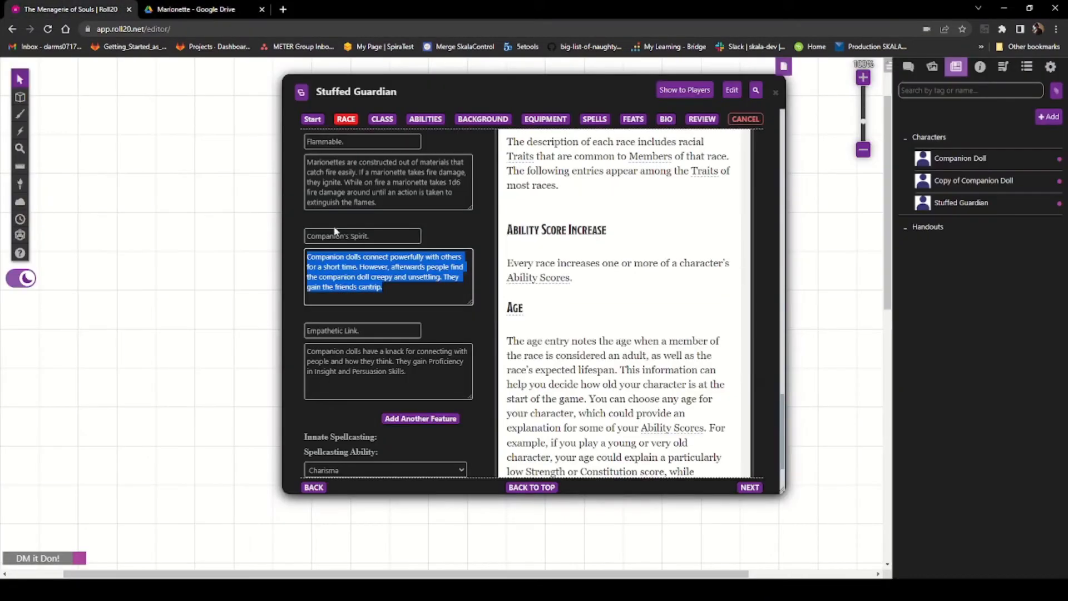
pyautogui.moveTo(380, 290); pyautogui.dragTo(309, 253)
pyautogui.hotkey('ctrl', 'v')
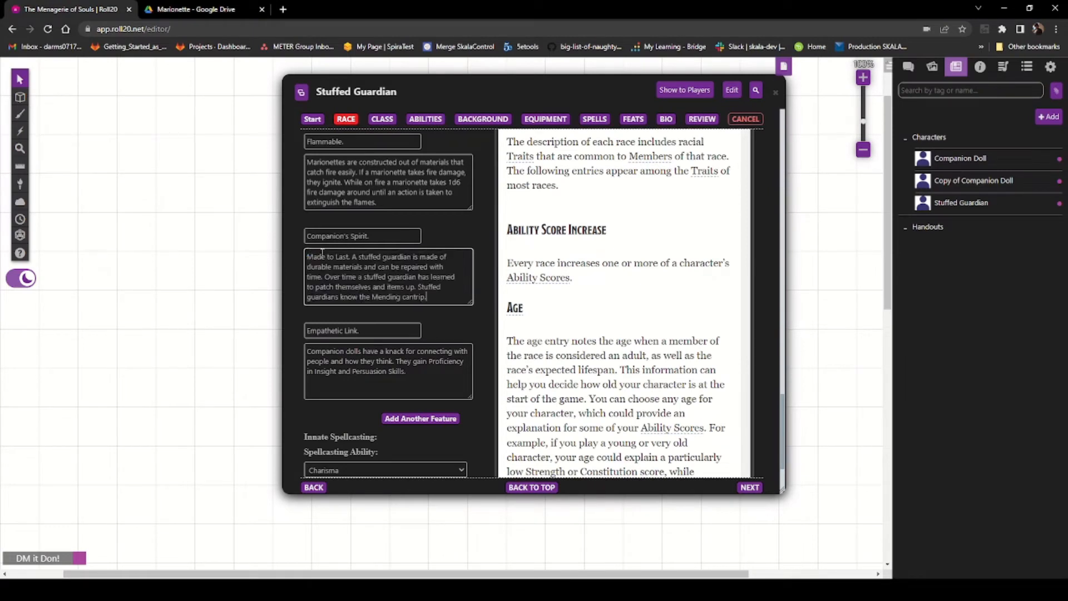
pyautogui.moveTo(352, 258); pyautogui.dragTo(305, 257)
pyautogui.press('BackSpace')
pyautogui.moveTo(385, 235); pyautogui.dragTo(286, 232)
pyautogui.hotkey('ctrl', 'v')
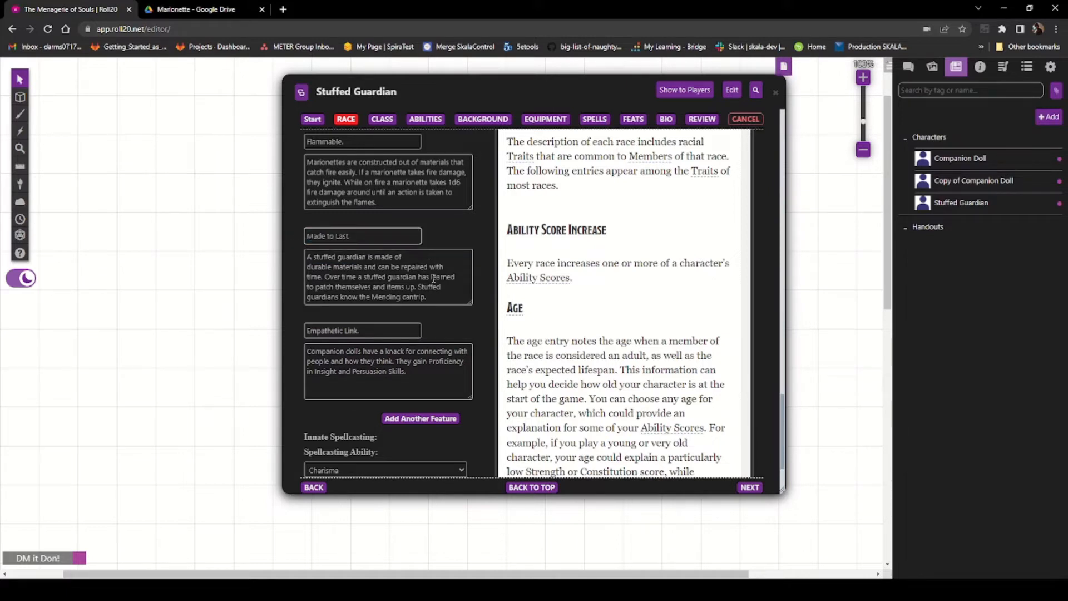
# Step: Copy the Broad Build entry from the Stuffed Guardian Traits in the PDF
pyautogui.click(390, 331)
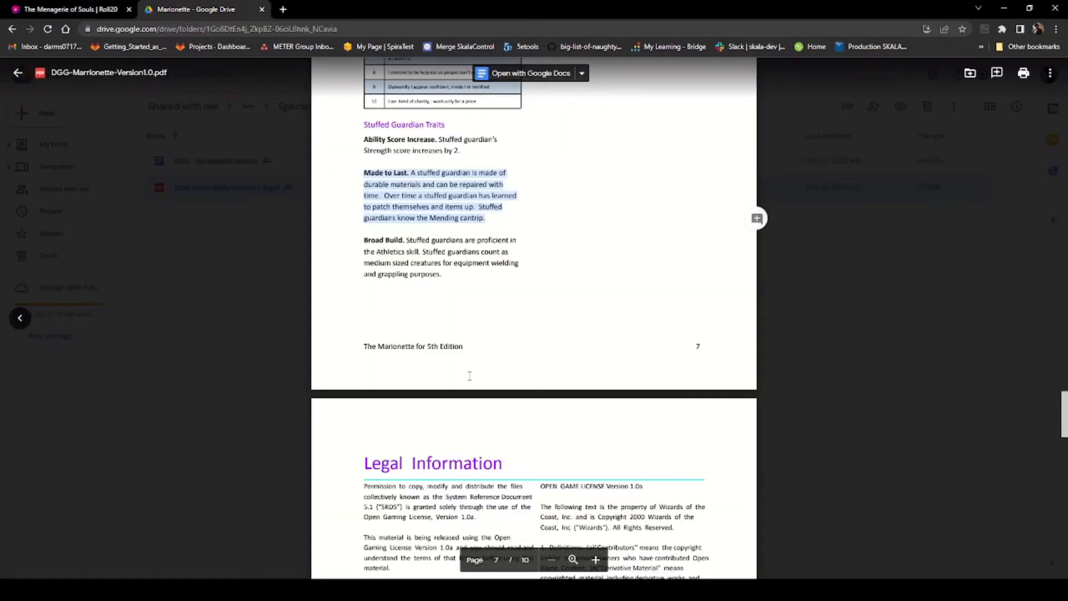
pyautogui.moveTo(463, 282); pyautogui.dragTo(347, 244)
pyautogui.rightClick(385, 251)
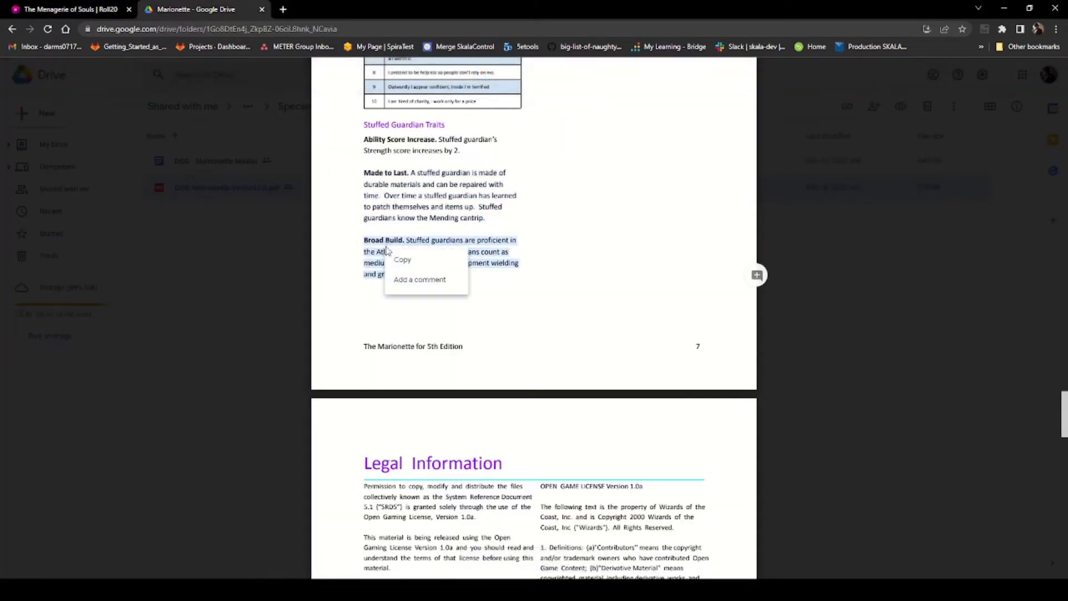
pyautogui.click(403, 262)
pyautogui.hotkey('ctrl', 'shift', 'Tab')
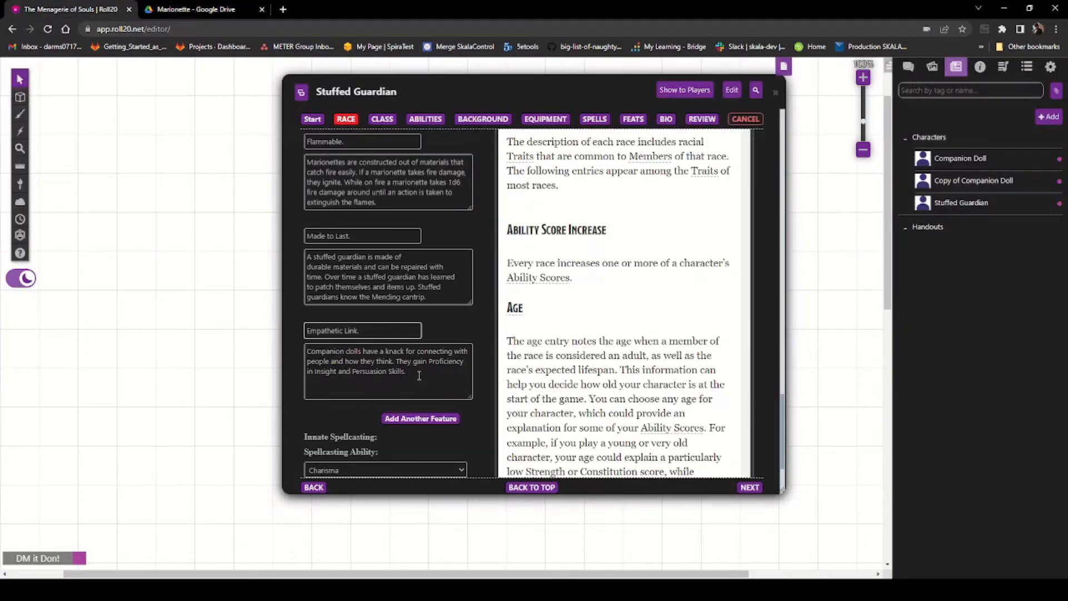
# Step: Replace the Empathetic Link feature with Broad Build, pasting its description and moving the heading into the name
pyautogui.moveTo(407, 380); pyautogui.dragTo(251, 346)
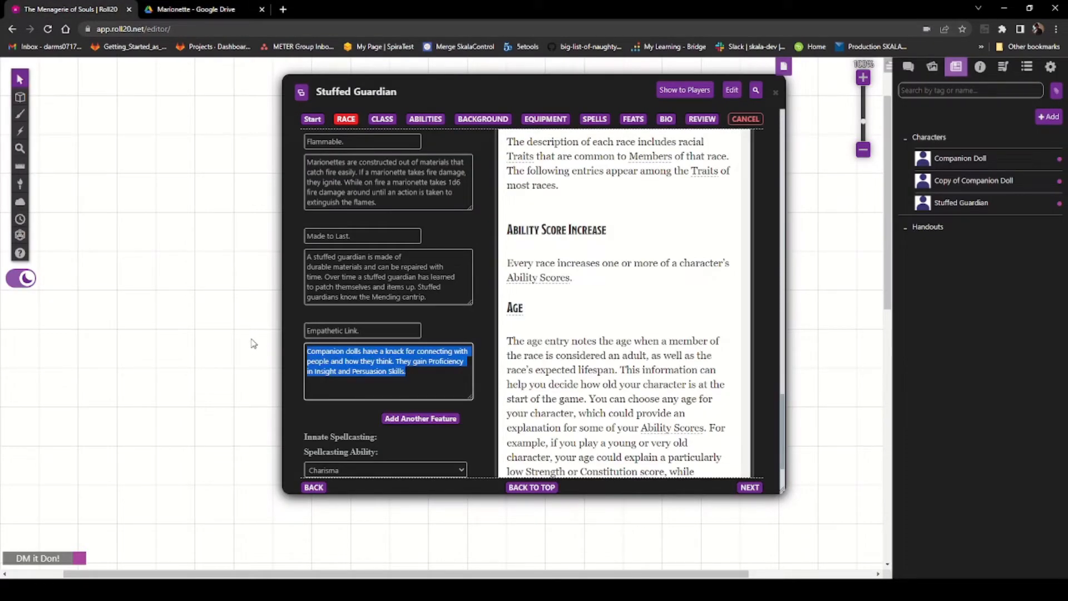
pyautogui.hotkey('ctrl', 'v')
pyautogui.moveTo(349, 351); pyautogui.dragTo(299, 353)
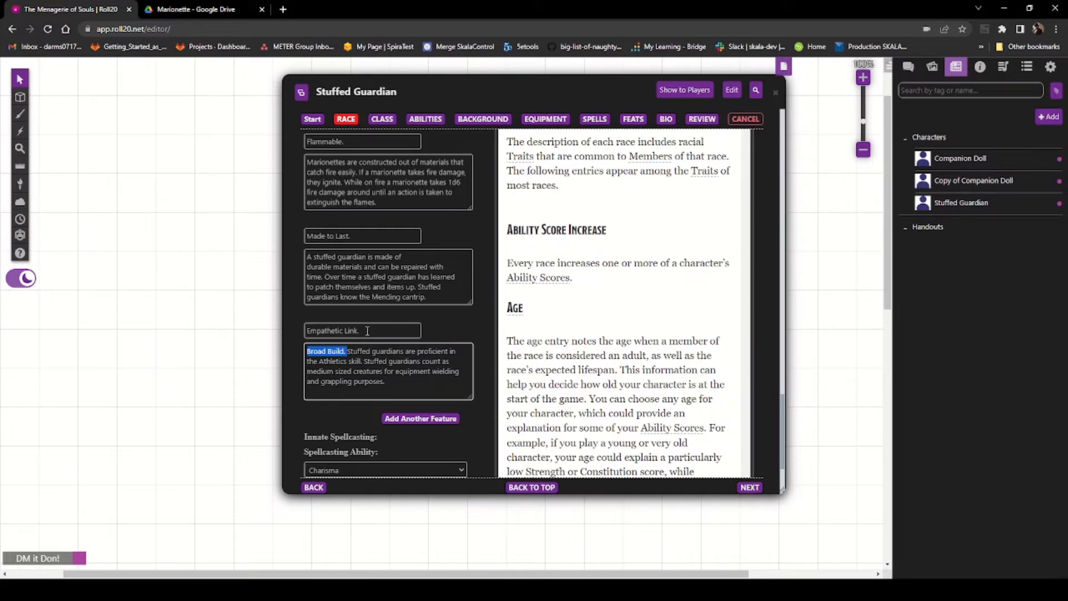
pyautogui.hotkey('ctrl', 'x')
pyautogui.moveTo(366, 329); pyautogui.dragTo(273, 333)
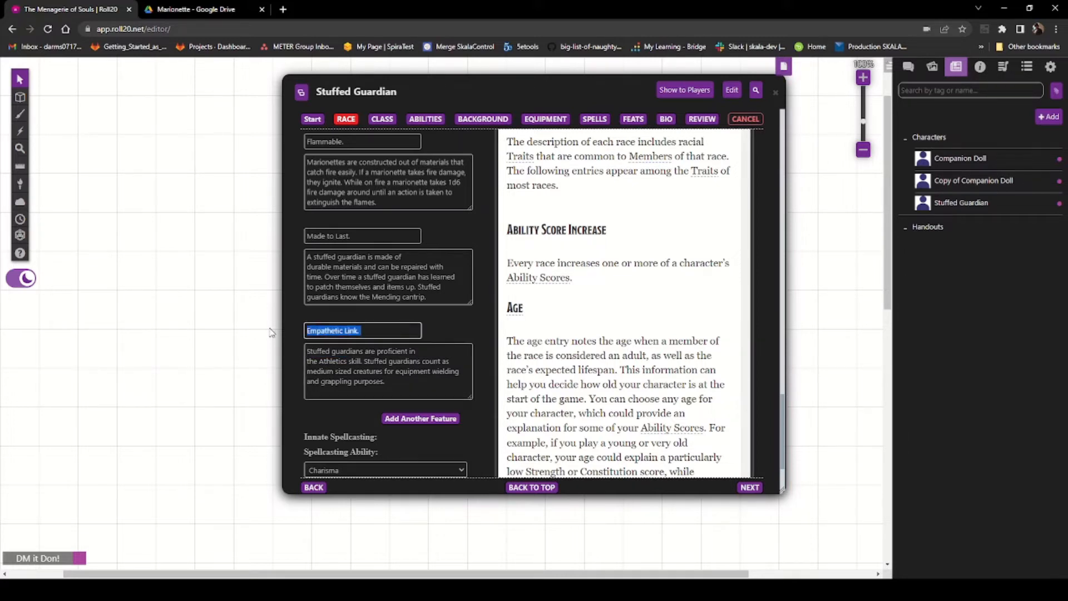
pyautogui.hotkey('ctrl', 'v')
# Step: Remove the stray line breaks from the Broad Build description
pyautogui.click(446, 355)
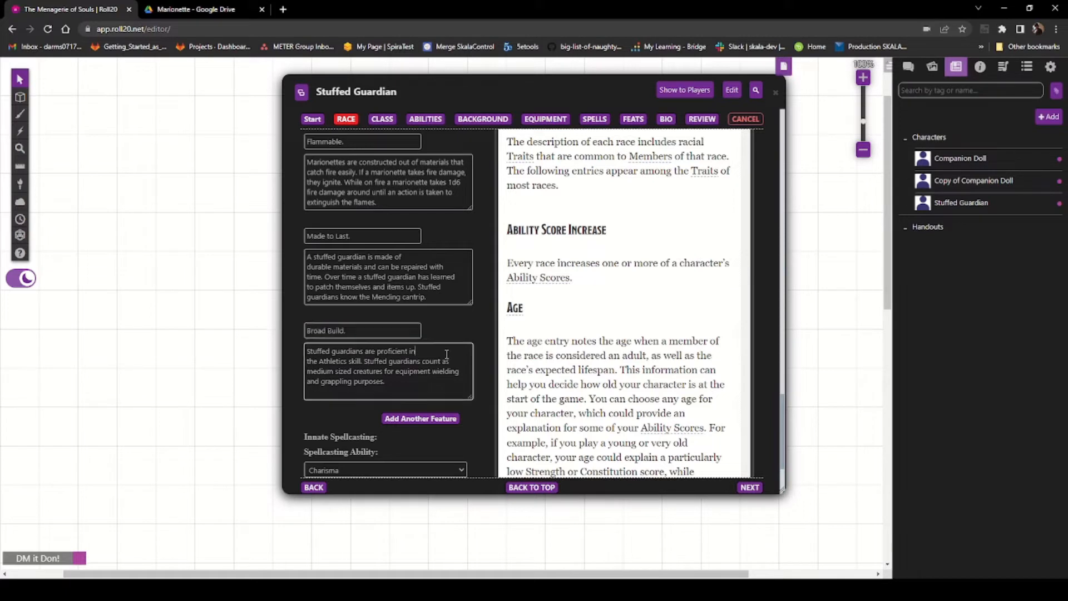
pyautogui.press('Delete')
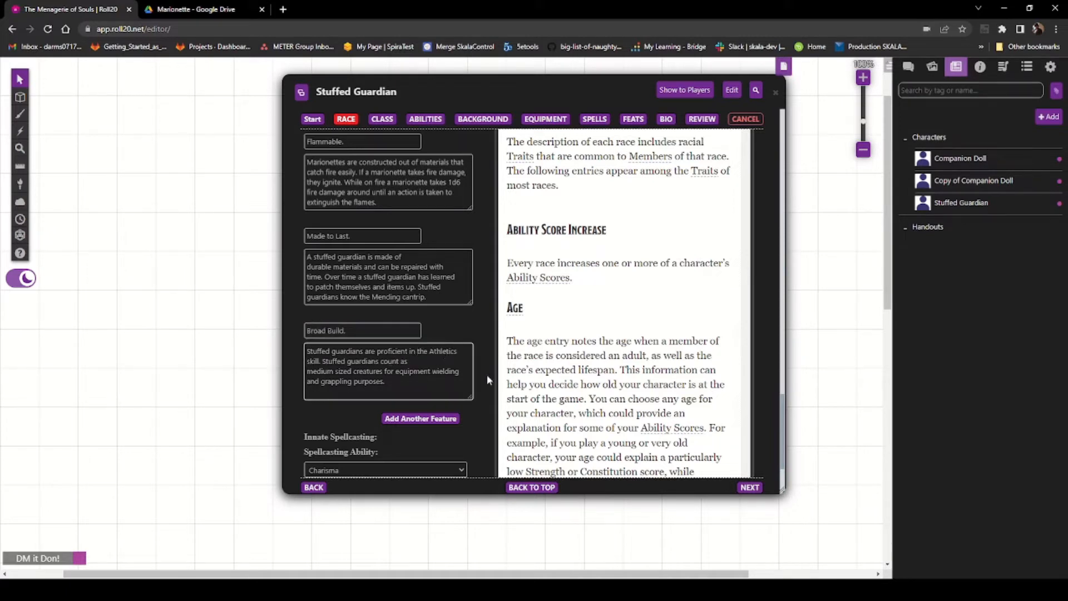
pyautogui.press('Delete')
pyautogui.press('Delete')
pyautogui.click(396, 390)
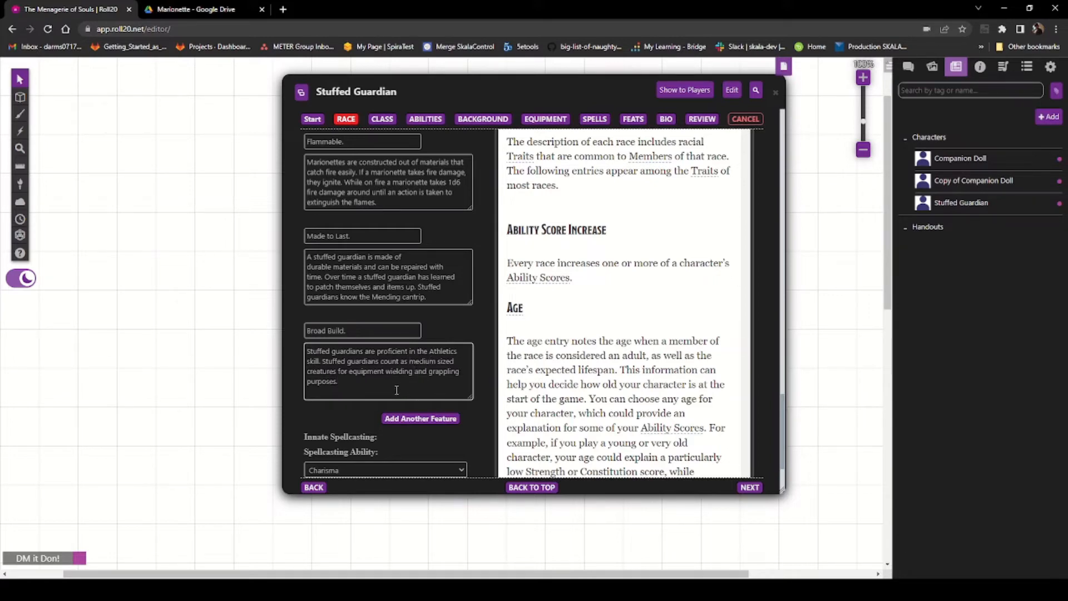
# Step: Set the race's innate spellcasting ability to Strength and its spell list to Artificer
pyautogui.scroll(-2, 397, 390)
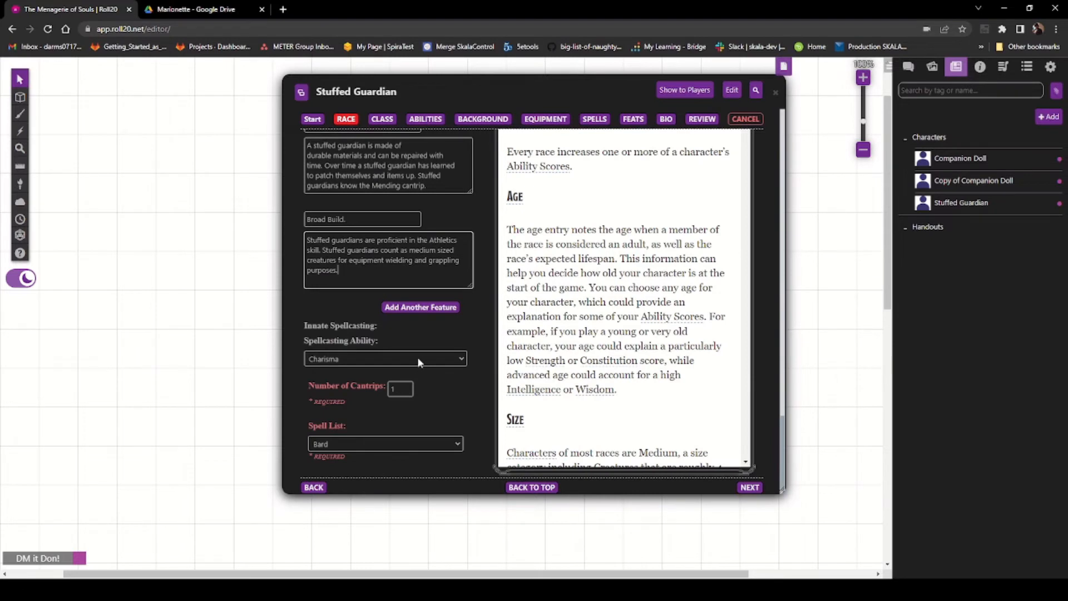
pyautogui.click(392, 383)
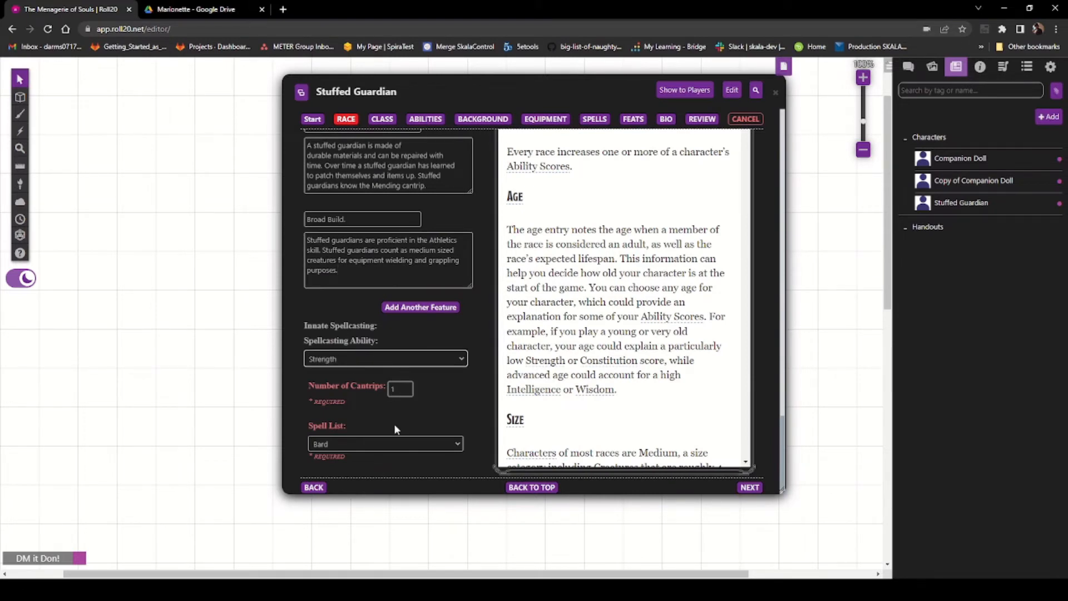
pyautogui.click(386, 441)
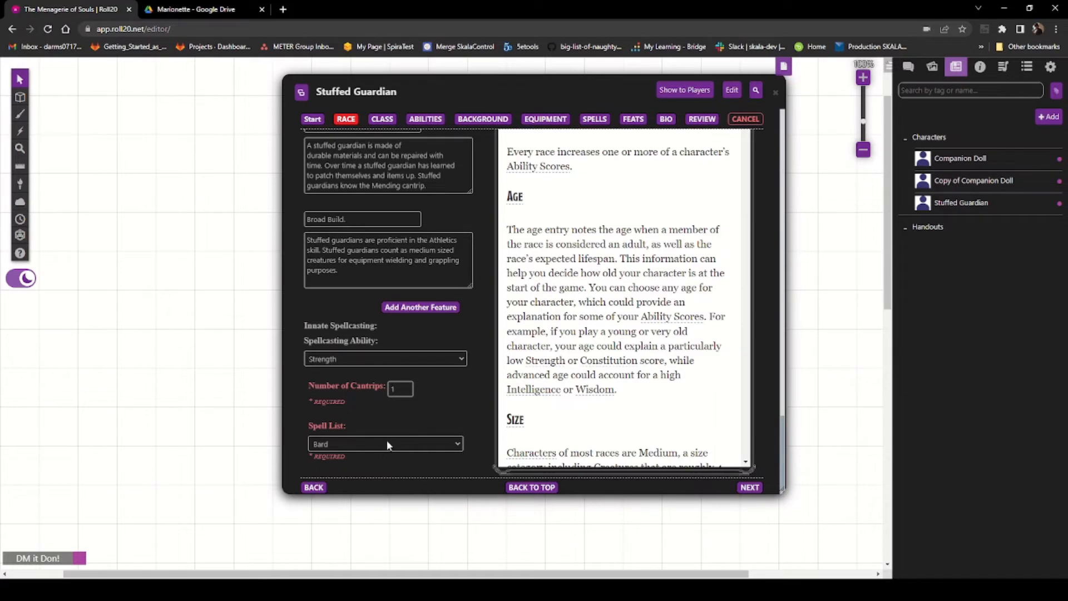
pyautogui.click(368, 466)
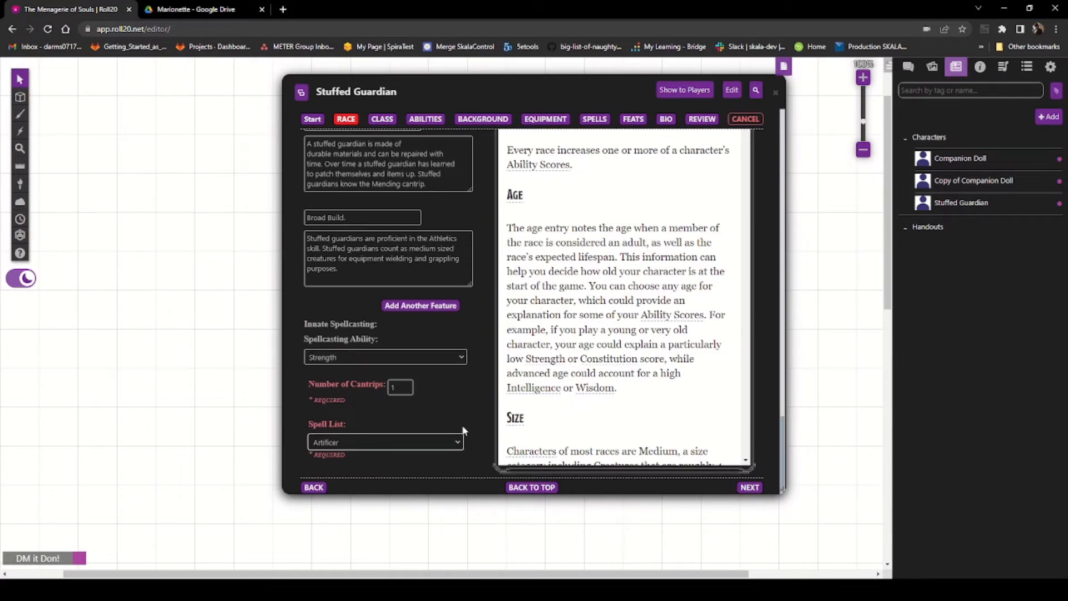
pyautogui.scroll(-1, 352, 429)
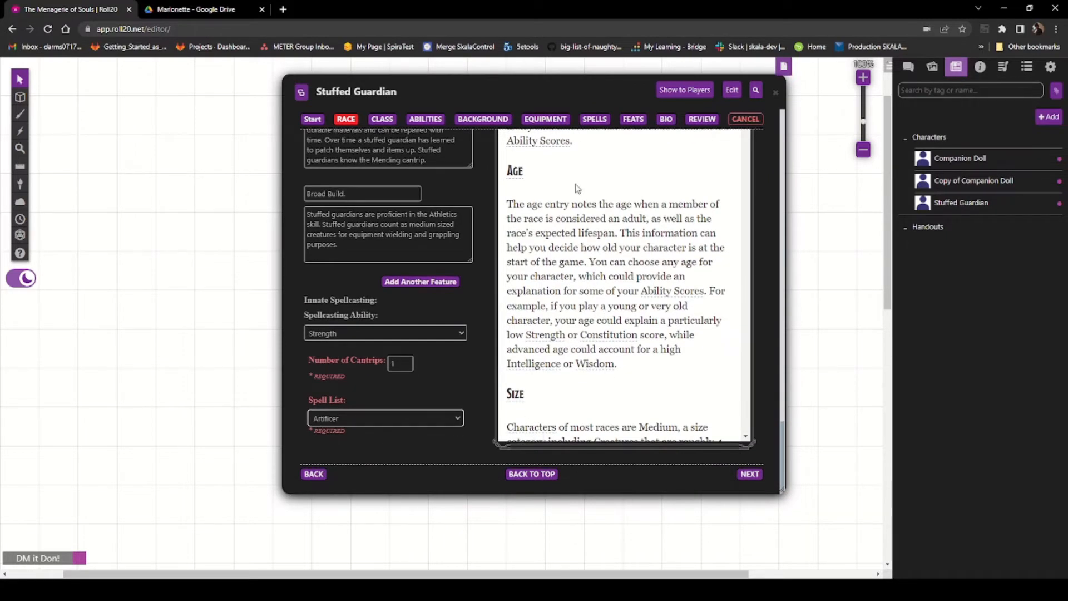
# Step: Choose Mending as the Marionette - Stuffed Guardian cantrip on the Spells page
pyautogui.click(595, 119)
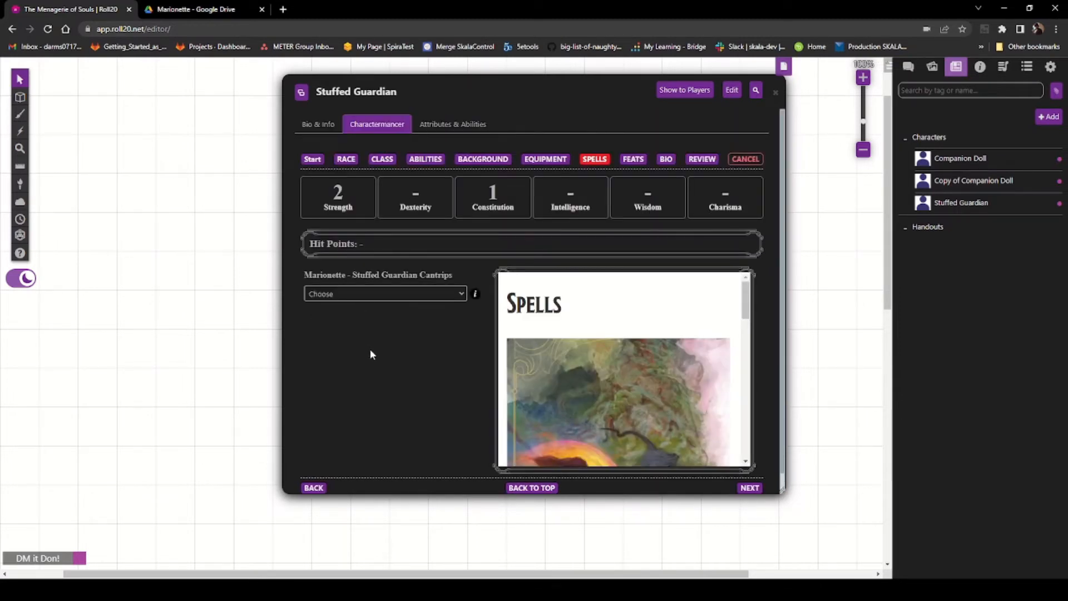
pyautogui.click(371, 436)
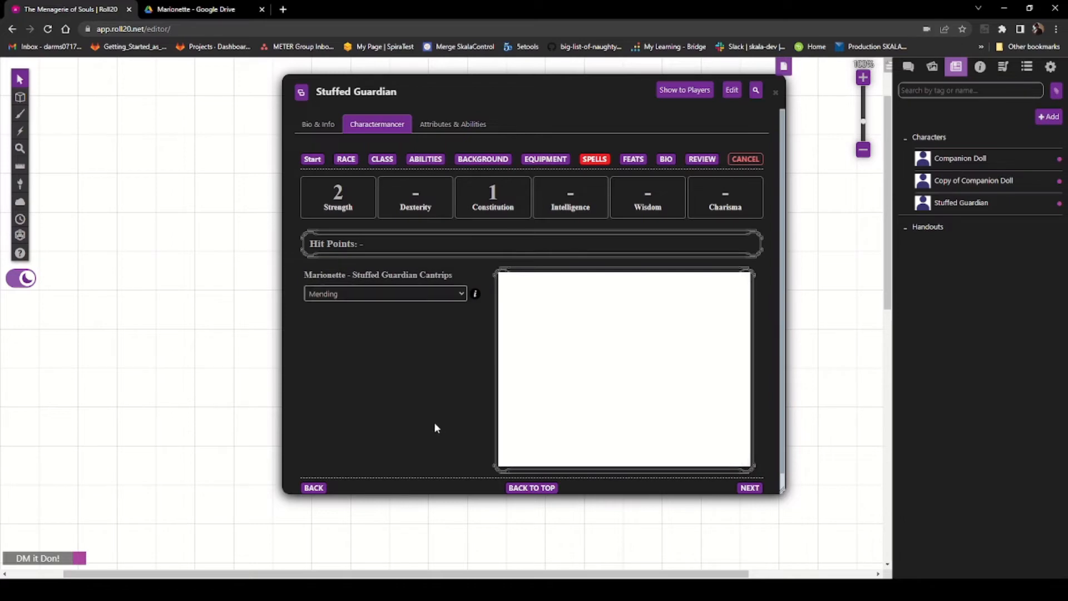
pyautogui.scroll(-1, 435, 426)
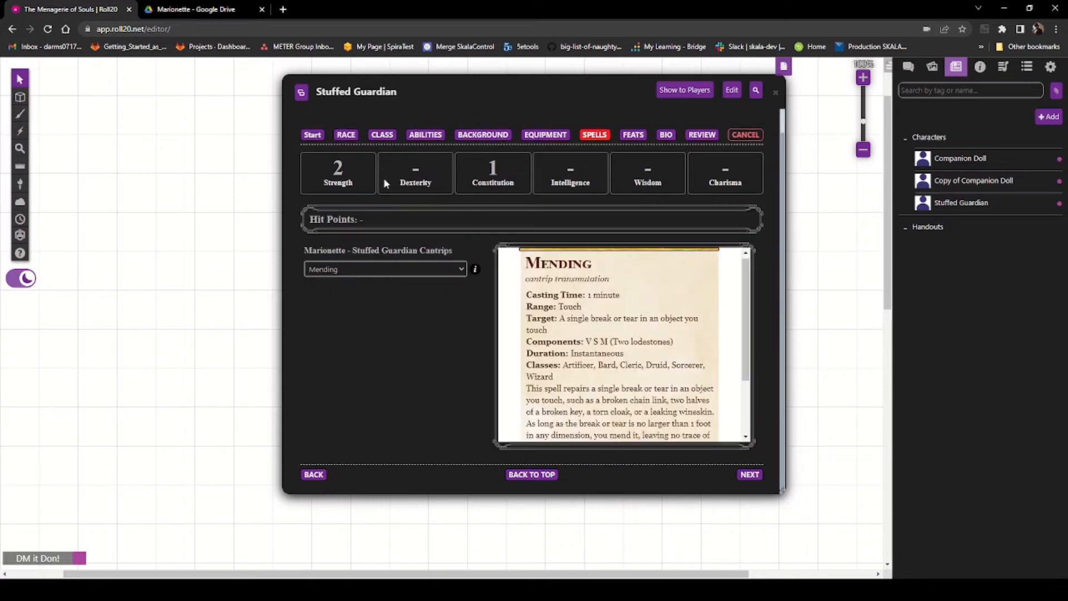
# Step: Review the Stuffed Guardian's race page from ability scores down through the custom race features
pyautogui.click(313, 135)
pyautogui.click(346, 159)
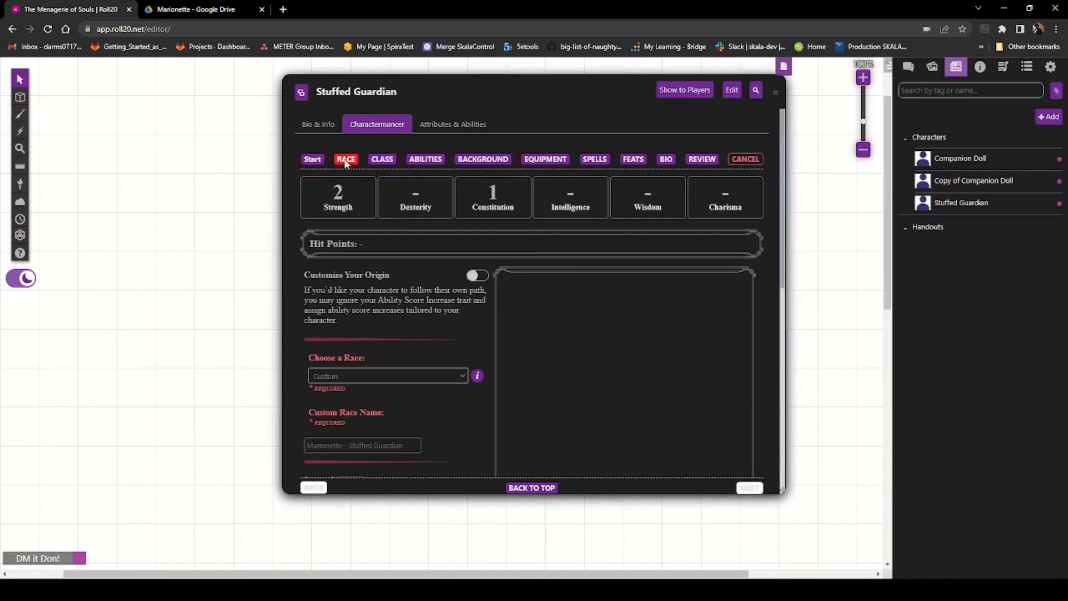
pyautogui.scroll(-3, 407, 334)
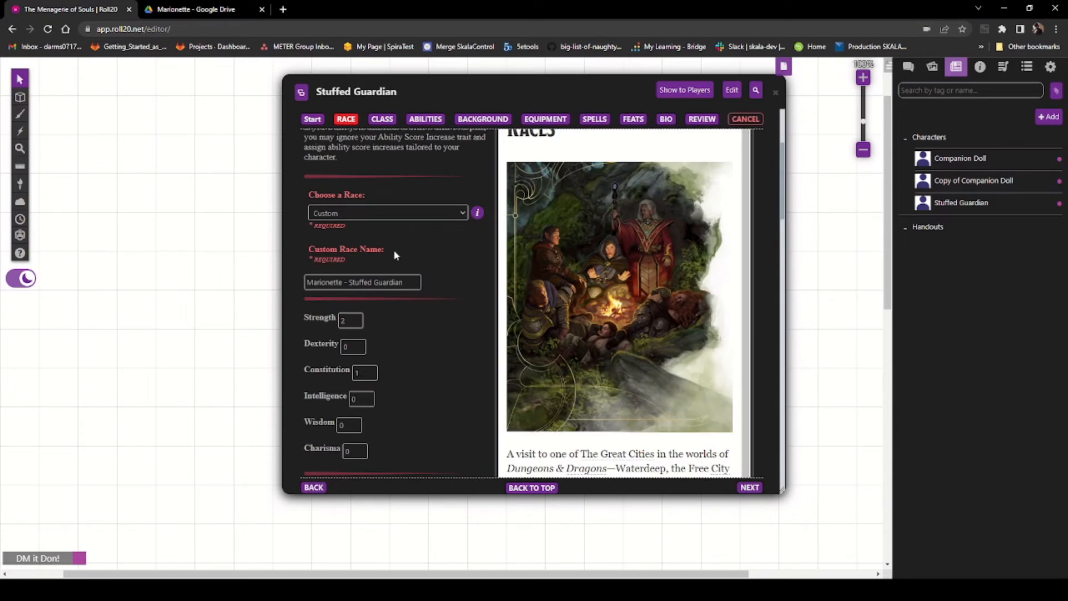
pyautogui.scroll(-2, 388, 303)
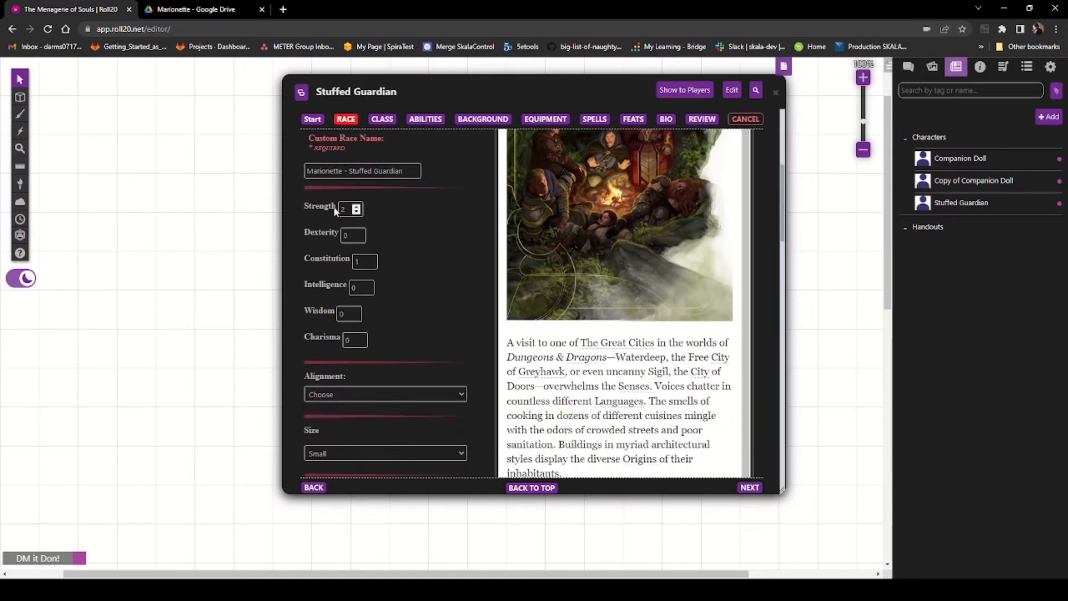
pyautogui.scroll(-3, 429, 306)
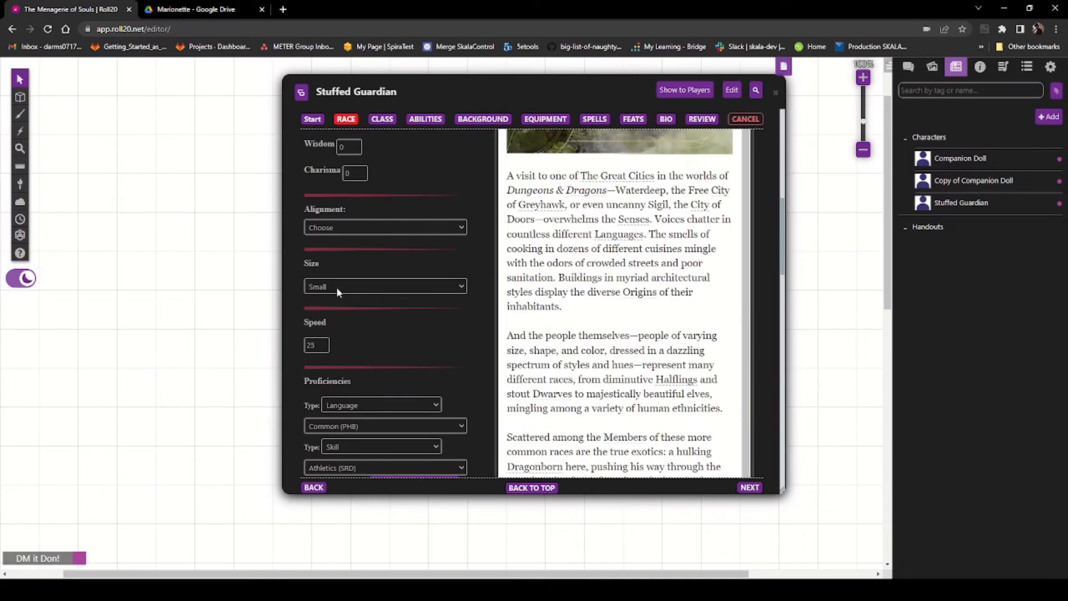
pyautogui.scroll(-3, 337, 346)
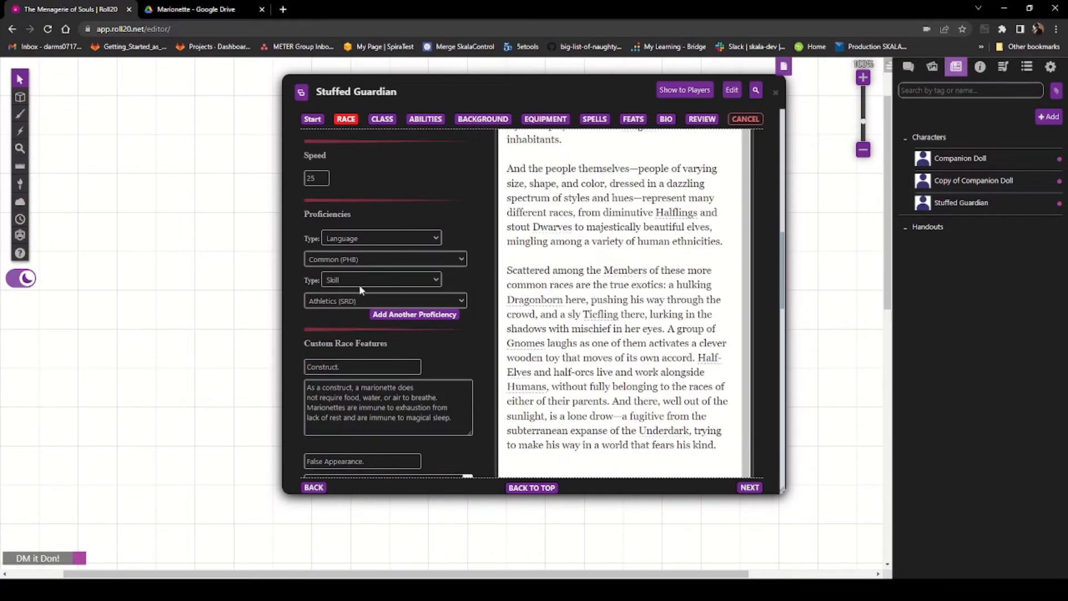
pyautogui.scroll(-2, 348, 316)
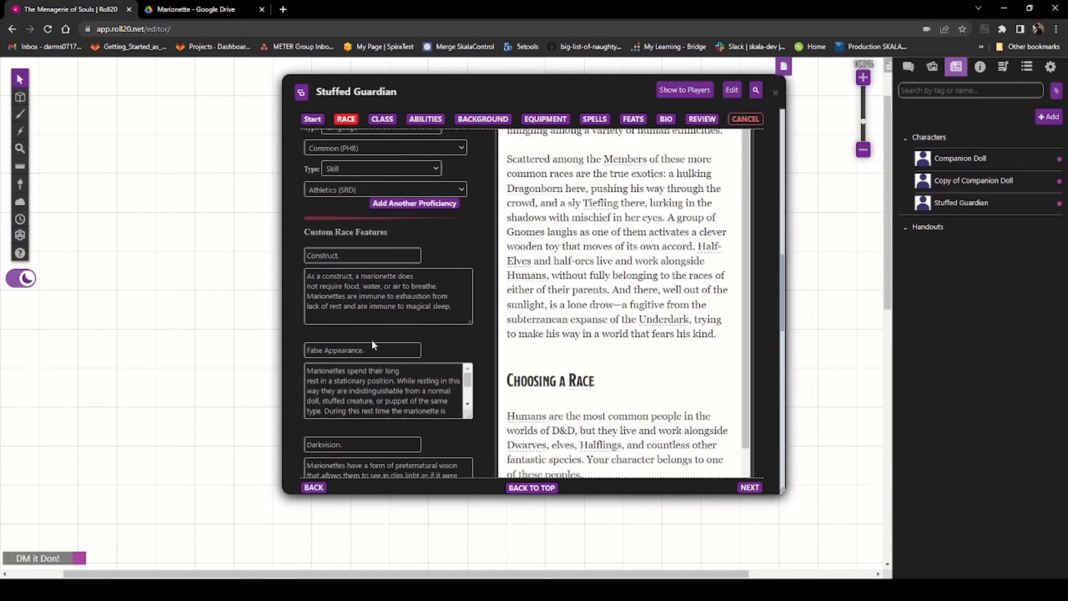
pyautogui.scroll(-2, 372, 345)
pyautogui.scroll(-2, 396, 366)
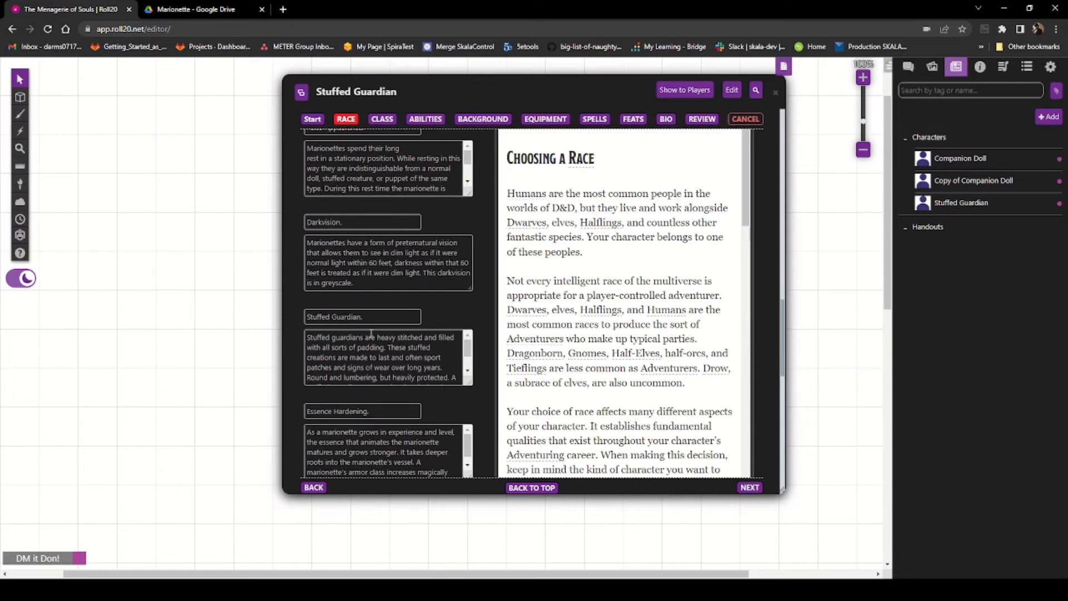
pyautogui.scroll(-1, 383, 344)
pyautogui.scroll(-2, 321, 346)
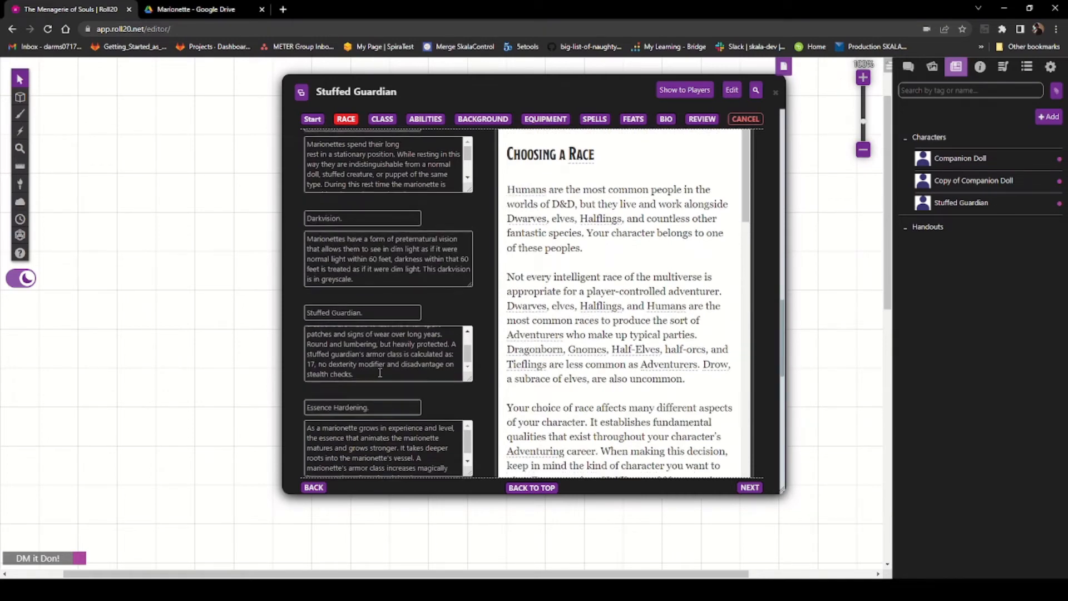
pyautogui.scroll(-1, 353, 275)
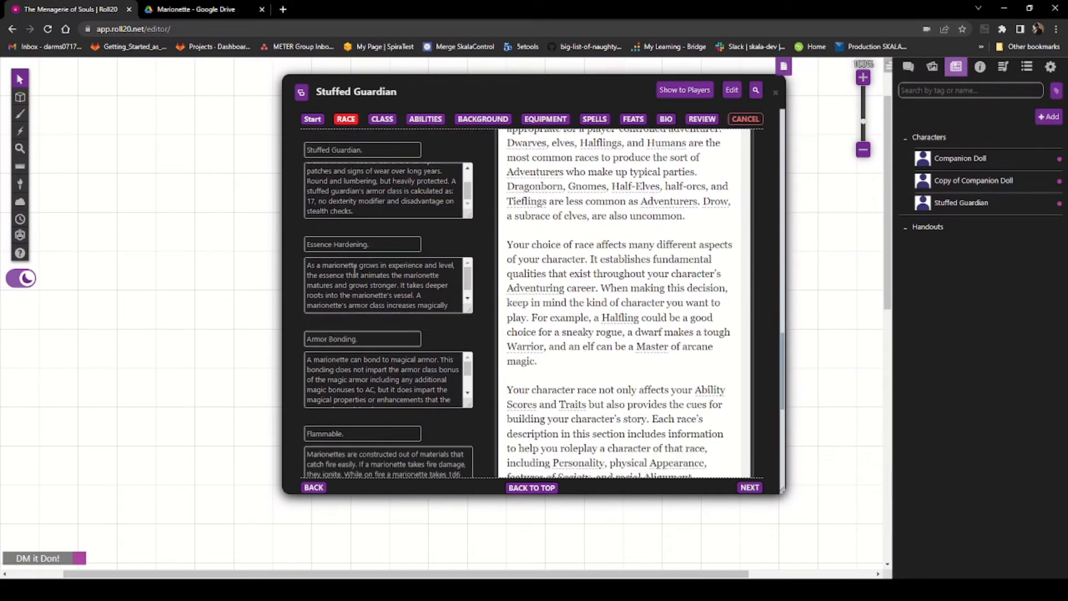
pyautogui.scroll(-4, 324, 265)
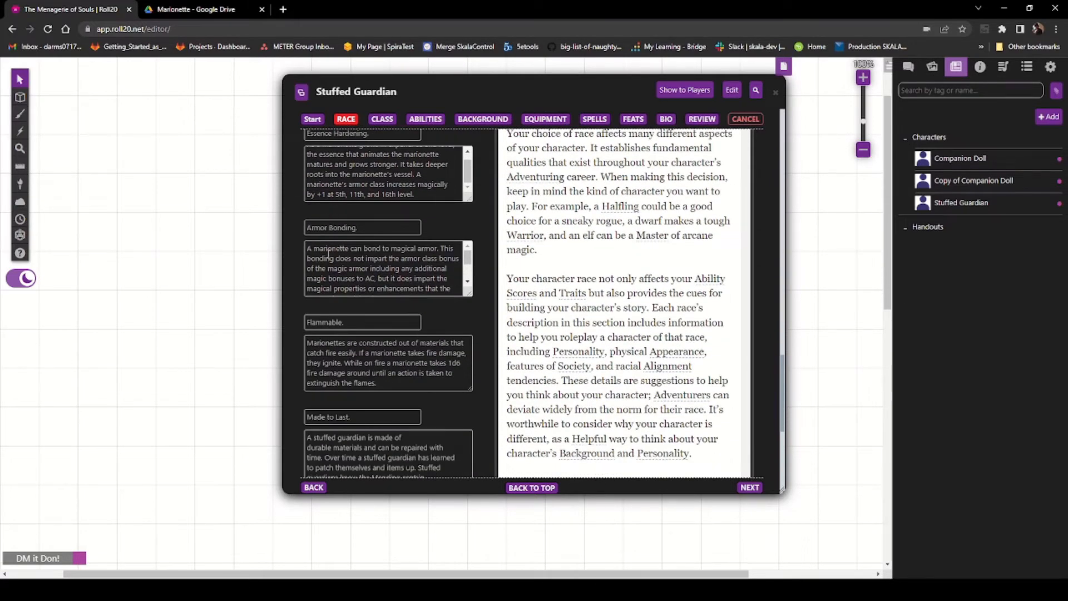
pyautogui.scroll(-5, 373, 277)
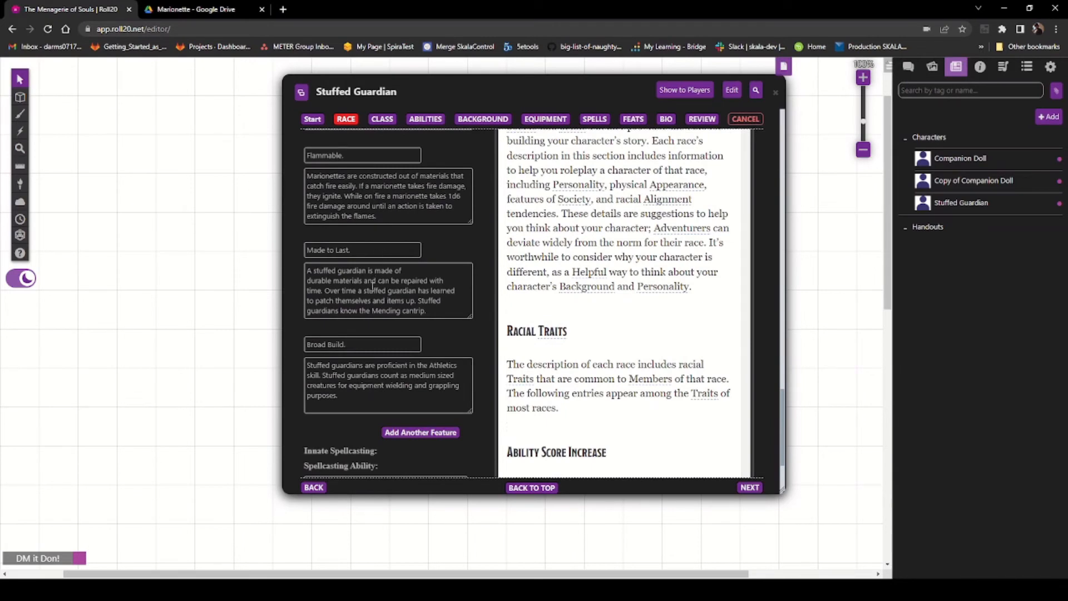
pyautogui.scroll(-4, 378, 283)
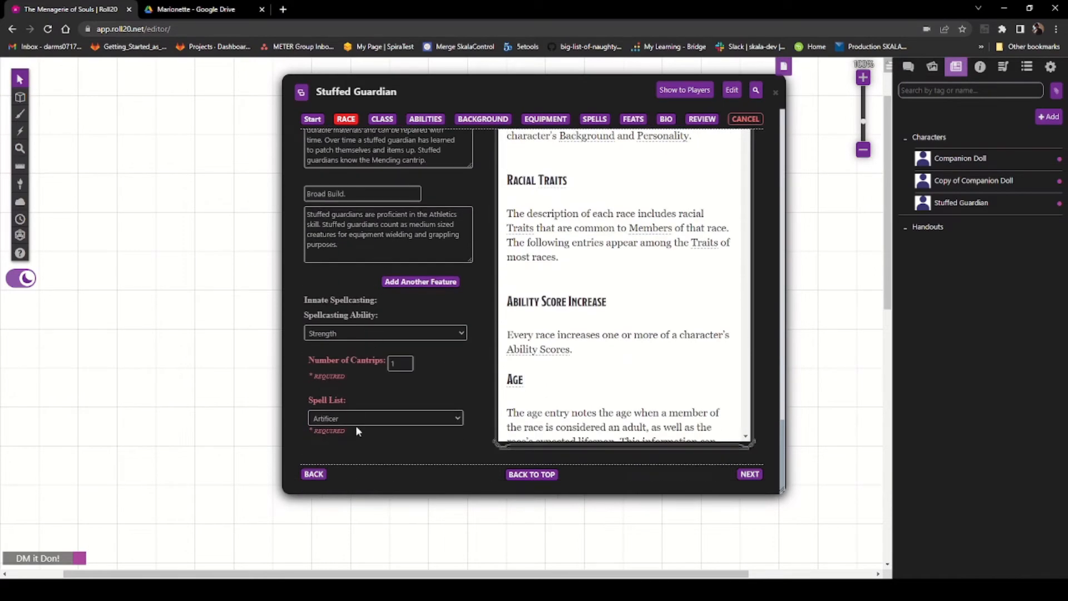
# Step: Compare against the Stuffed Guardian Traits in the PDF, then close the Stuffed Guardian sheet
pyautogui.click(192, 10)
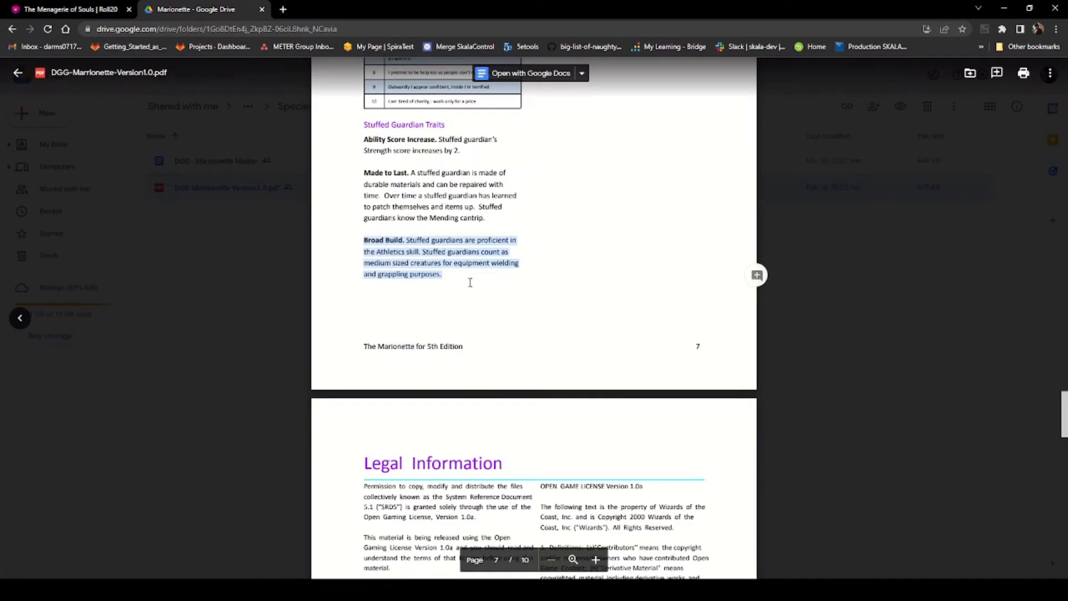
pyautogui.scroll(10, 470, 282)
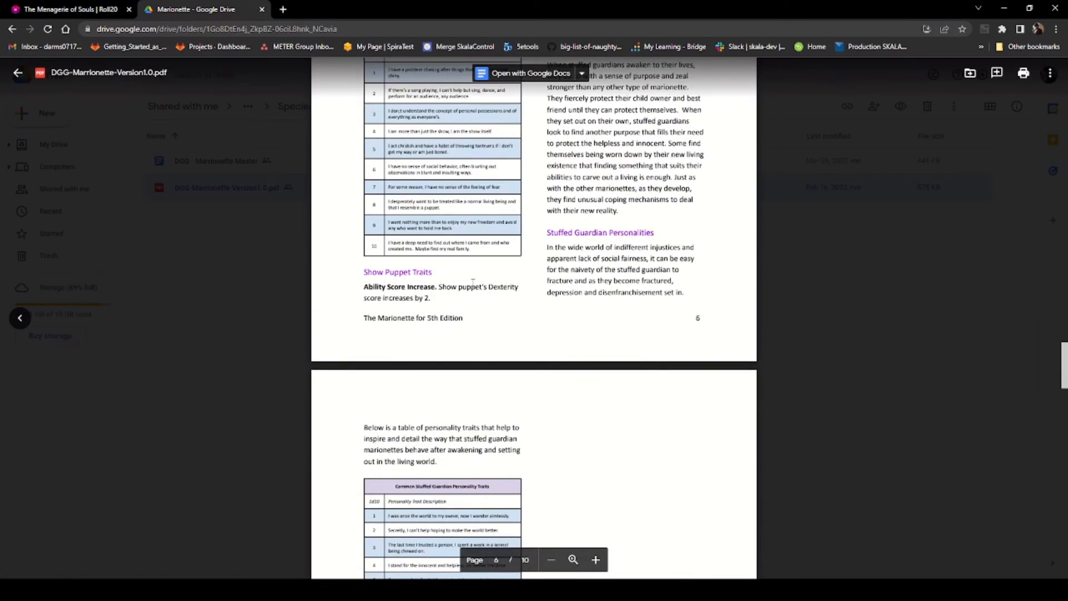
pyautogui.scroll(5, 473, 282)
pyautogui.scroll(-15, 474, 281)
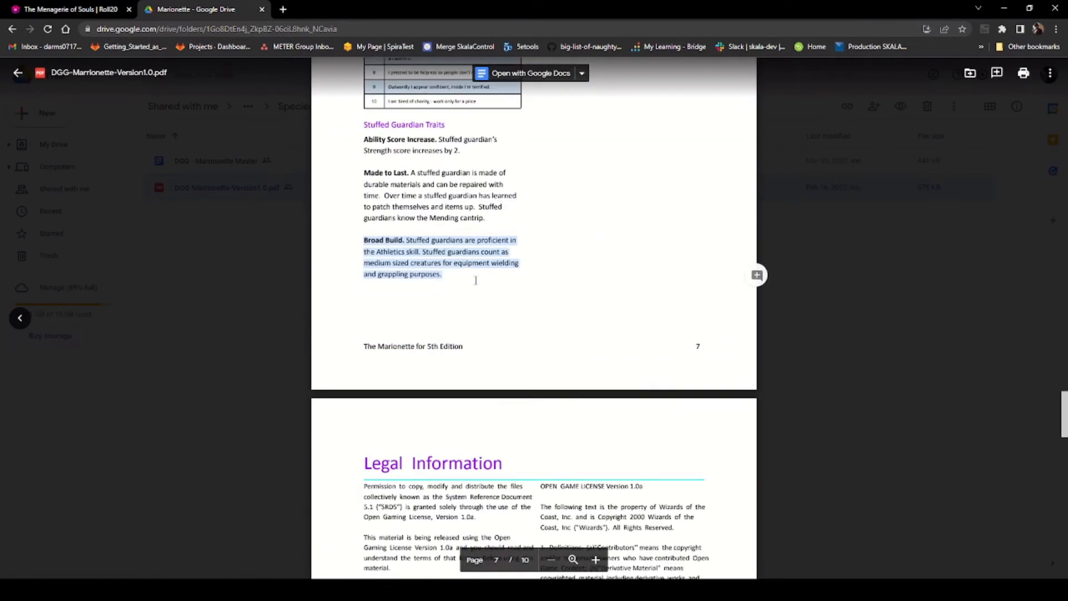
pyautogui.scroll(8, 476, 280)
pyautogui.click(34, 10)
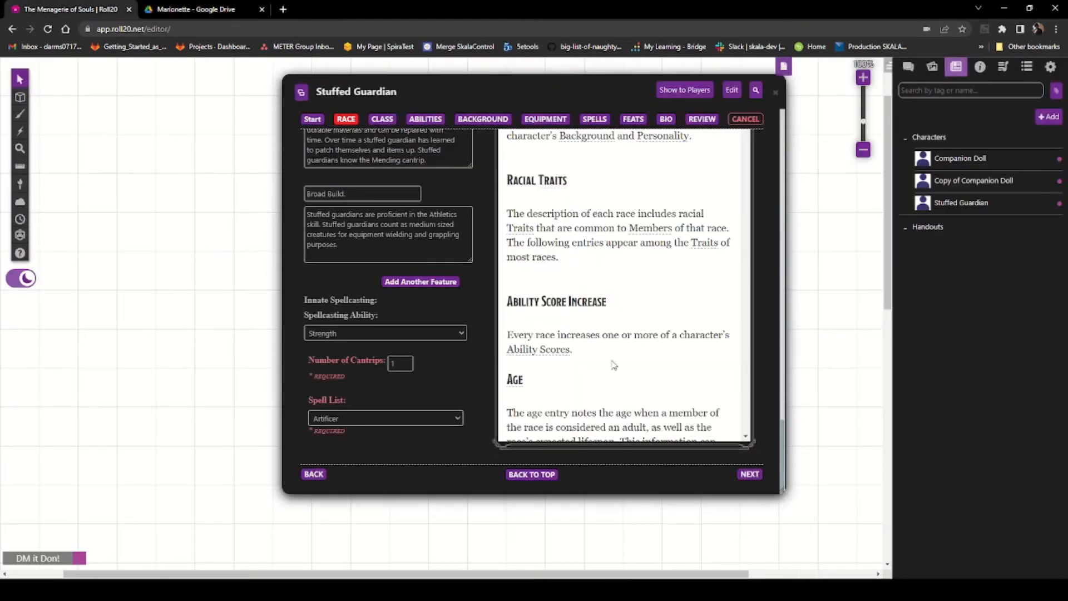
pyautogui.click(319, 122)
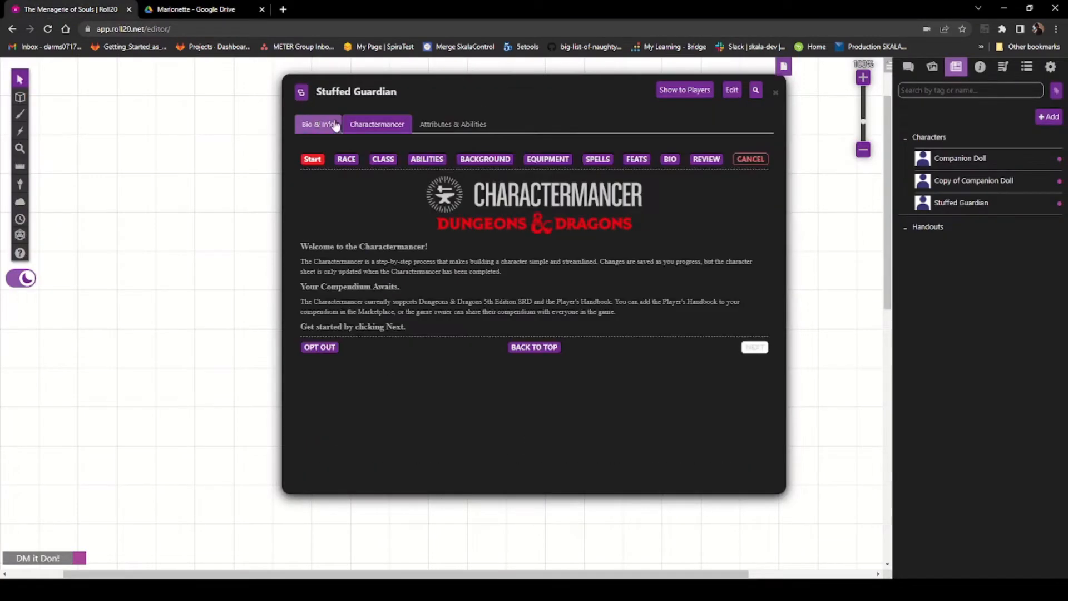
pyautogui.click(777, 94)
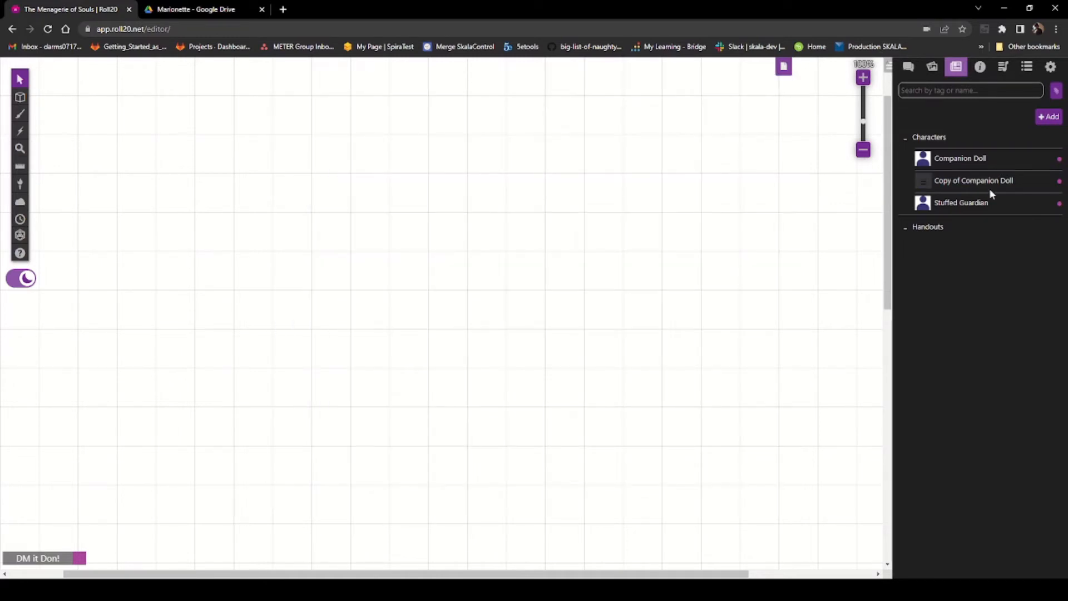
# Step: Rename the Copy of Companion Doll character to Show Puppet and save the changes
pyautogui.click(953, 186)
pyautogui.click(736, 92)
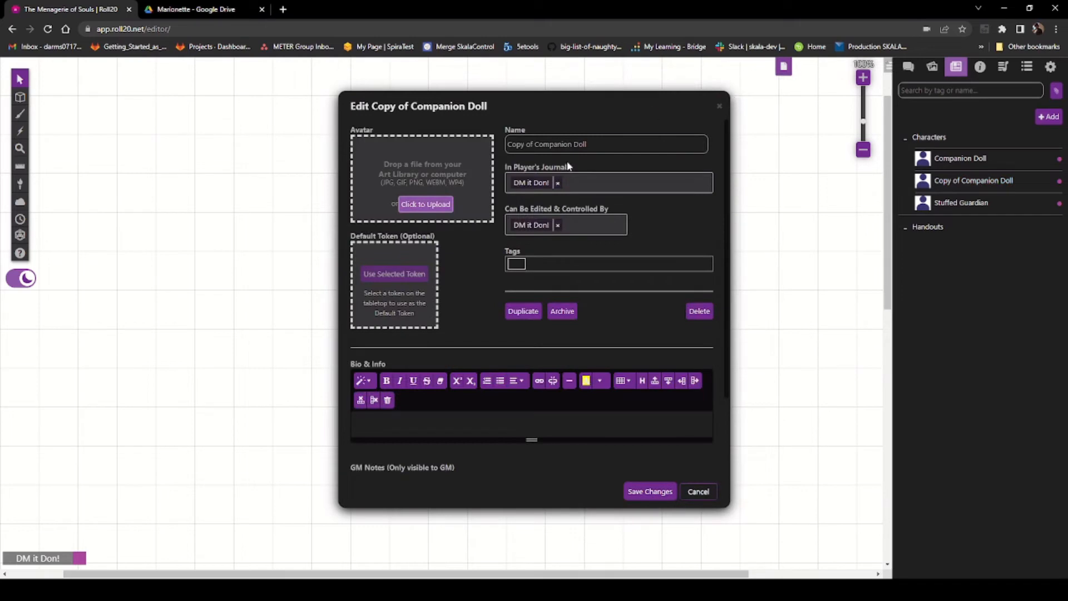
pyautogui.moveTo(582, 144); pyautogui.dragTo(415, 118)
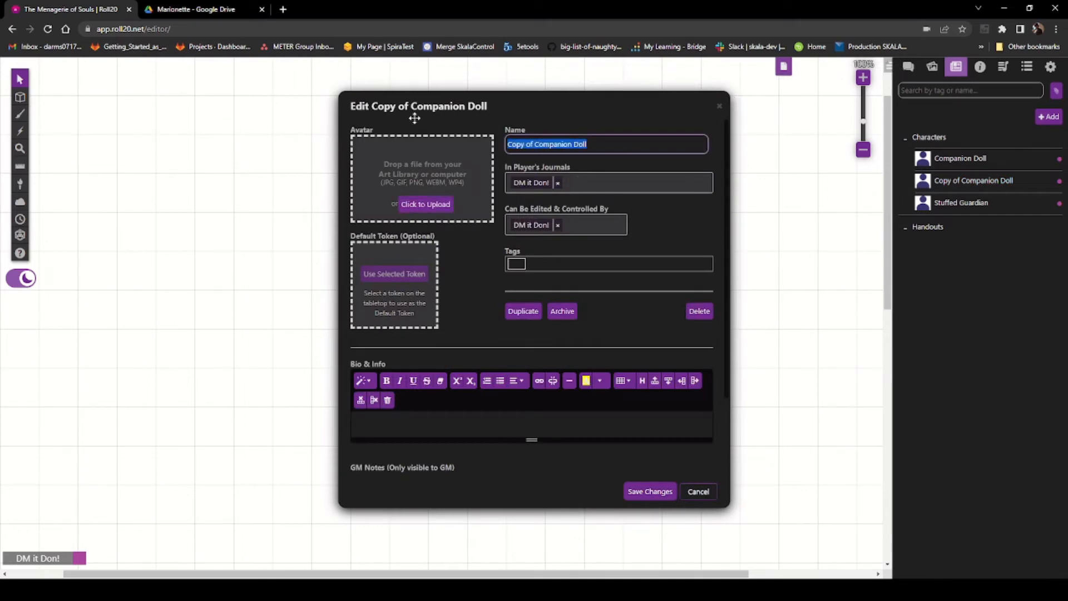
pyautogui.write('Show Puppet')
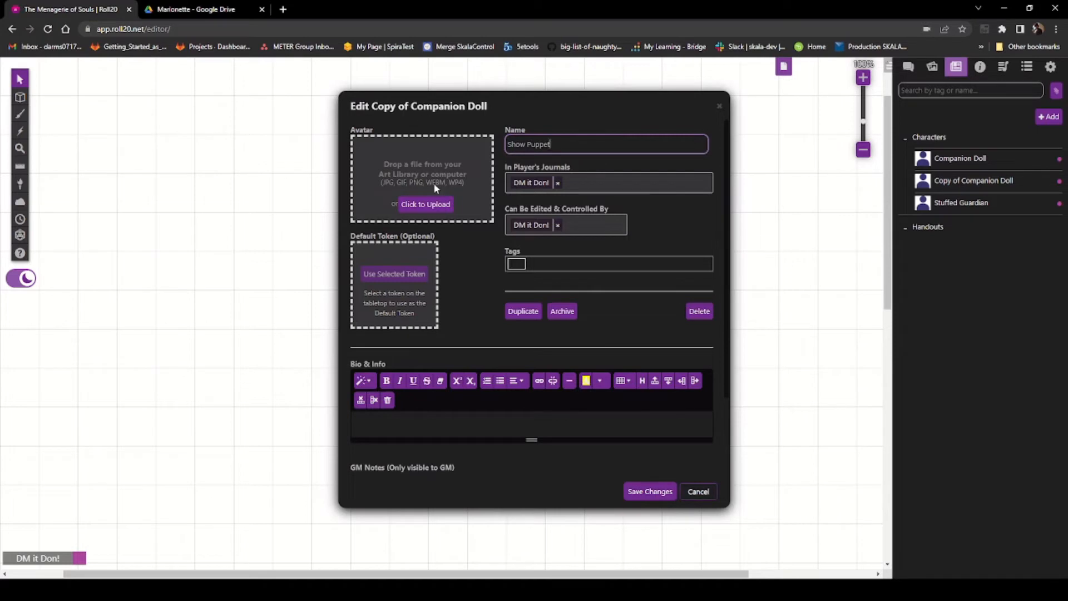
pyautogui.click(649, 493)
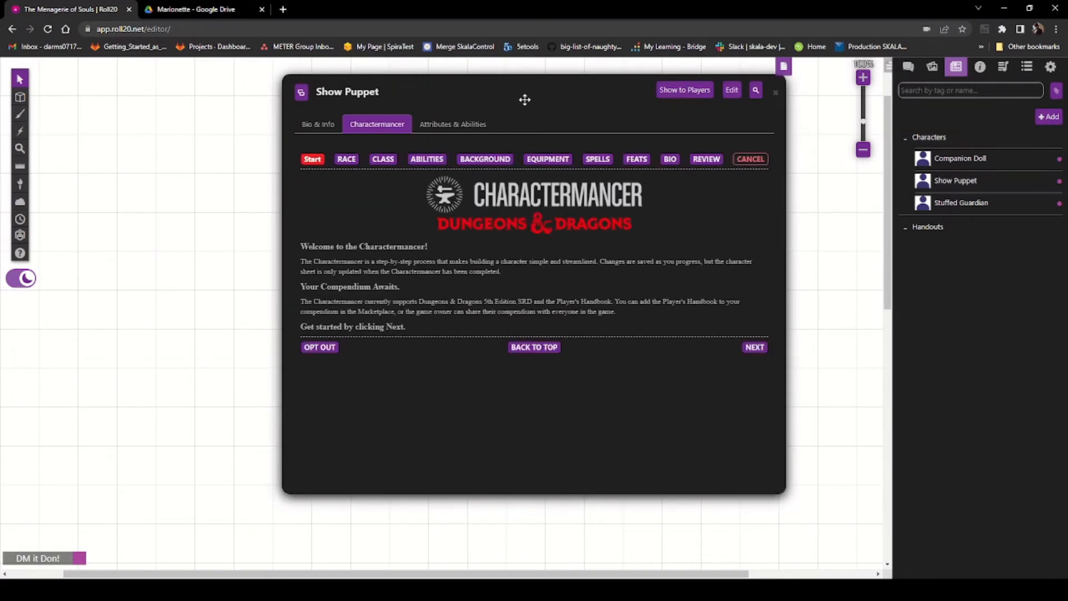
# Step: Open the Show Puppet's Race page and change the ability bonuses to Dexterity 2 and Charisma 0
pyautogui.click(347, 160)
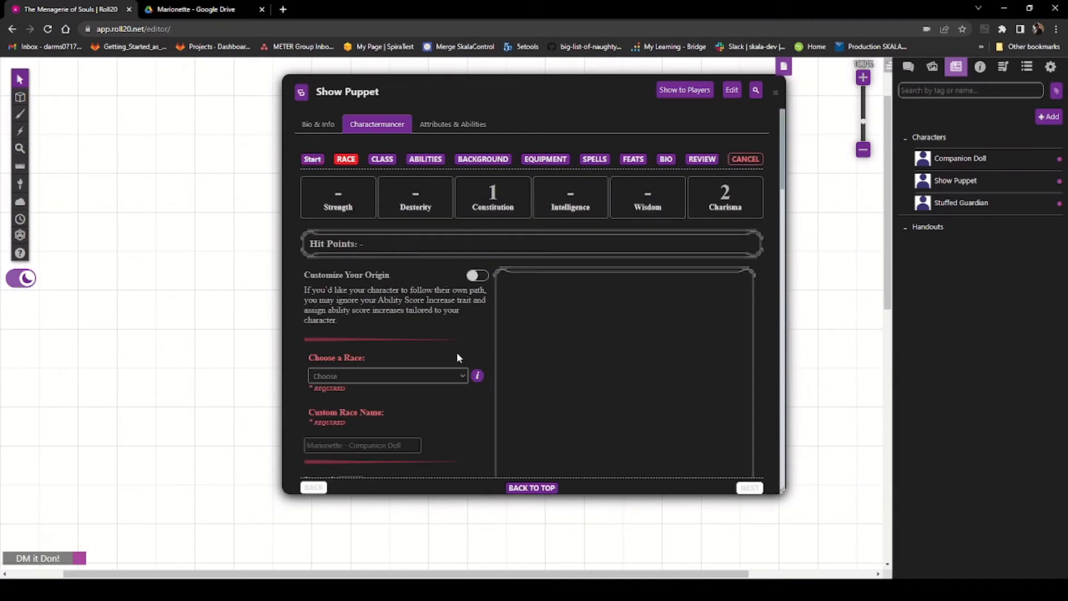
pyautogui.scroll(-3, 434, 333)
pyautogui.scroll(-3, 434, 333)
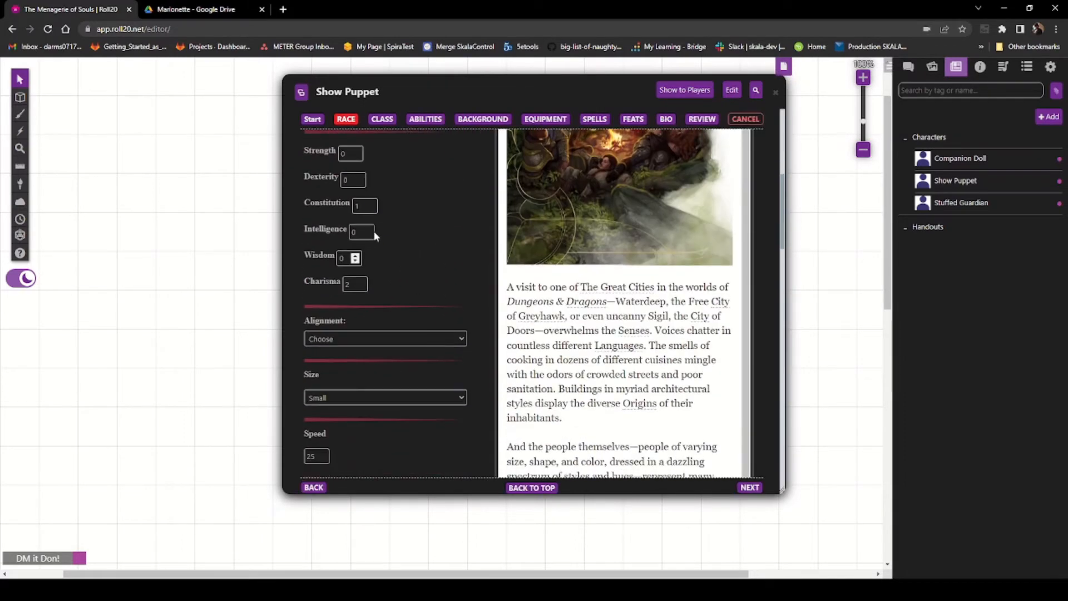
pyautogui.click(349, 283)
pyautogui.doubleClick(359, 176)
# Step: Read the Show Puppet Traits section of the Marionette PDF
pyautogui.click(212, 10)
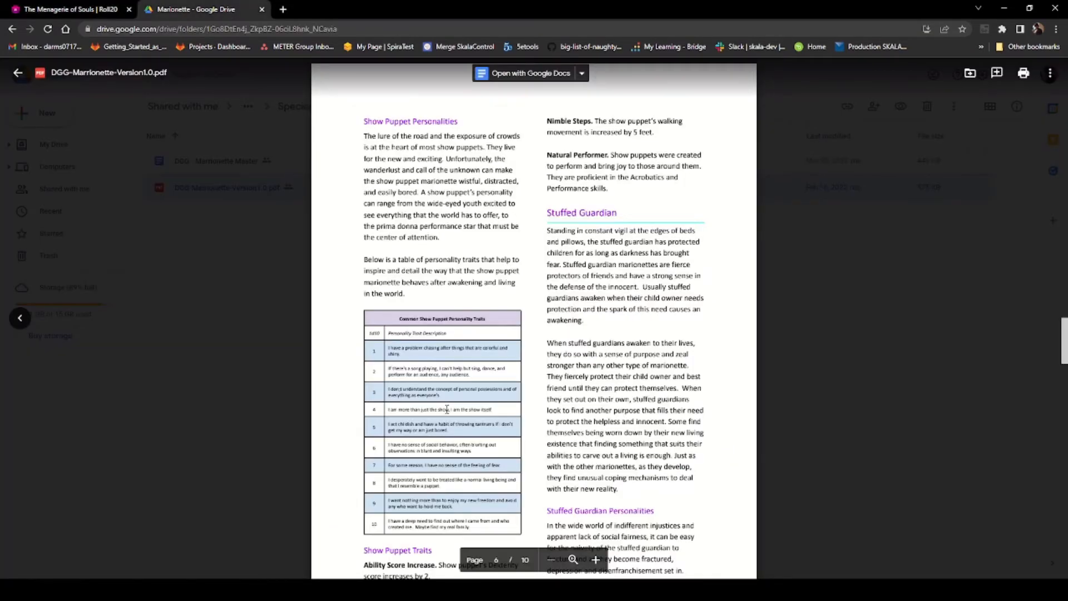
pyautogui.scroll(10, 447, 410)
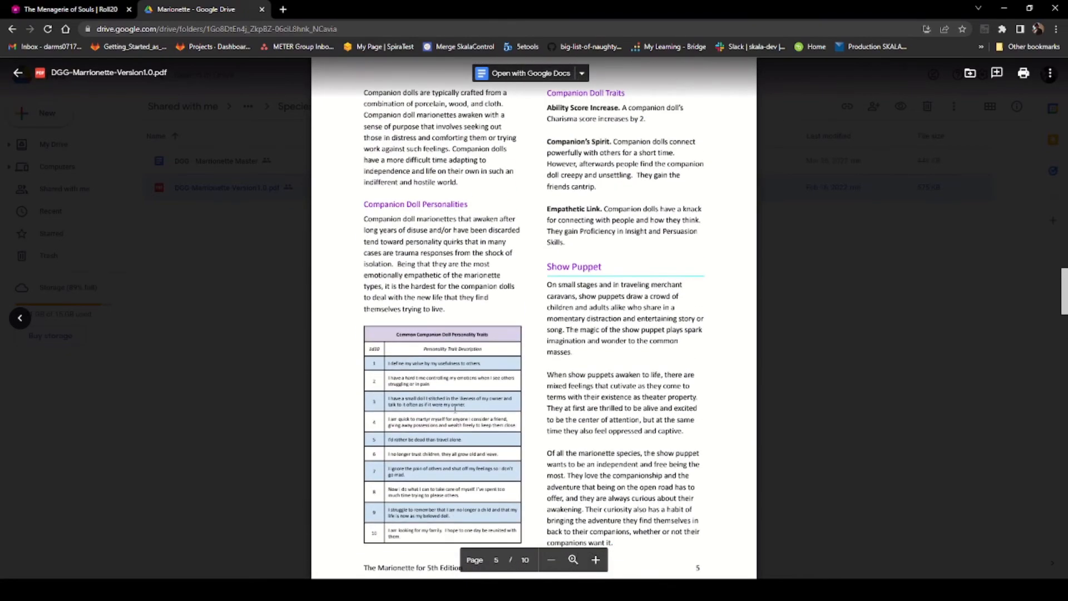
pyautogui.scroll(-7, 457, 407)
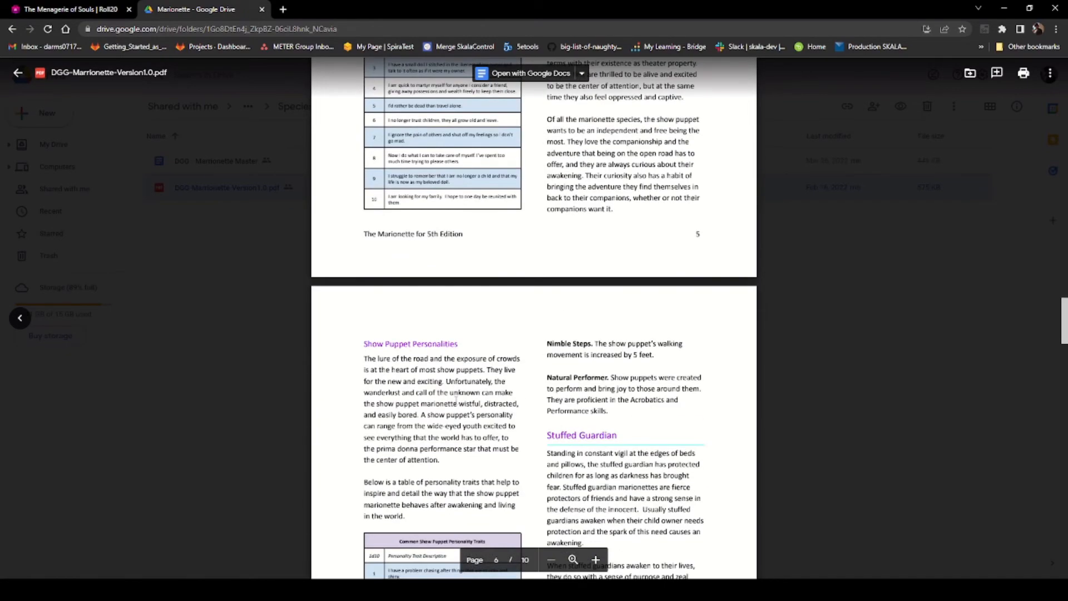
pyautogui.scroll(-3, 458, 396)
pyautogui.scroll(-3, 458, 391)
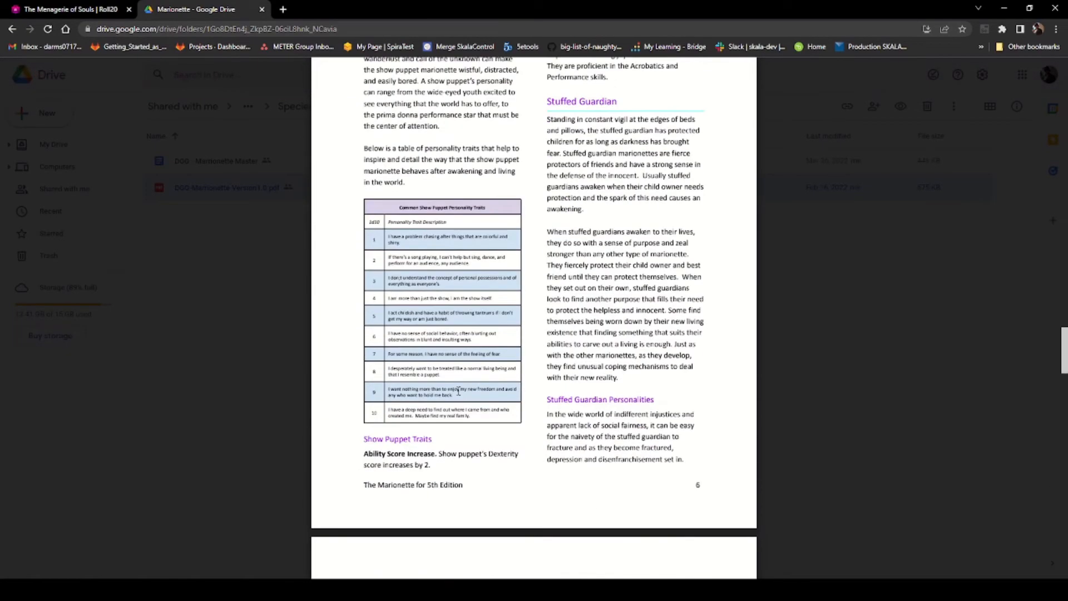
pyautogui.scroll(1, 434, 501)
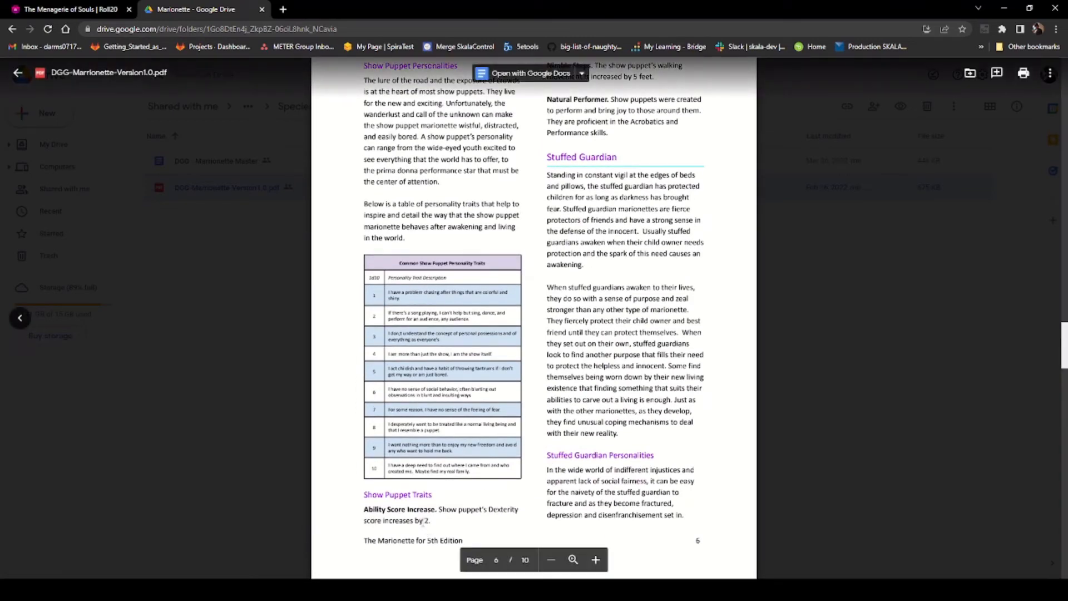
pyautogui.scroll(4, 488, 513)
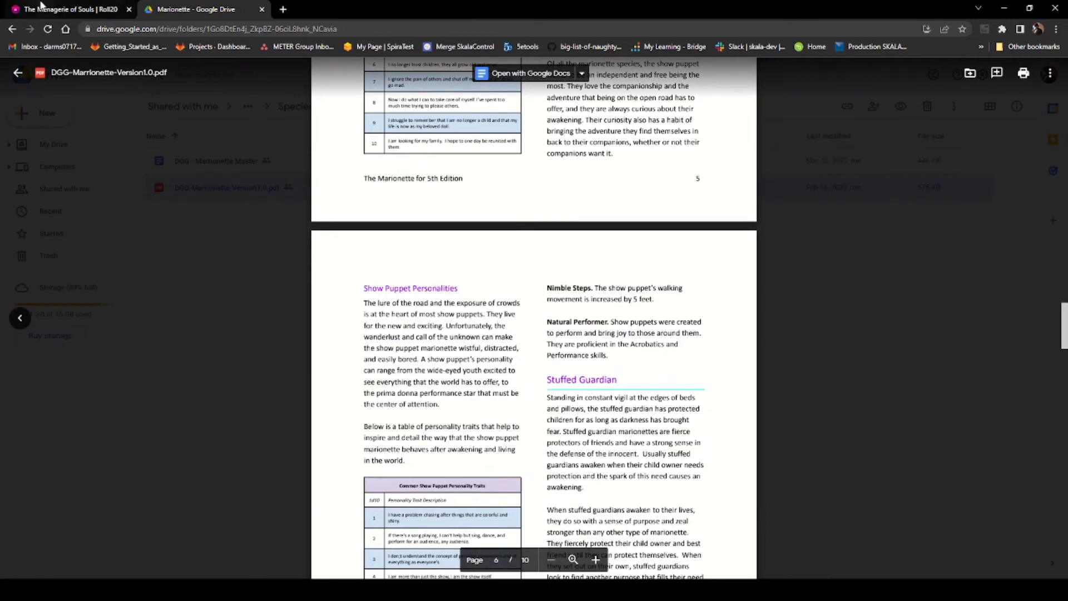
pyautogui.click(69, 15)
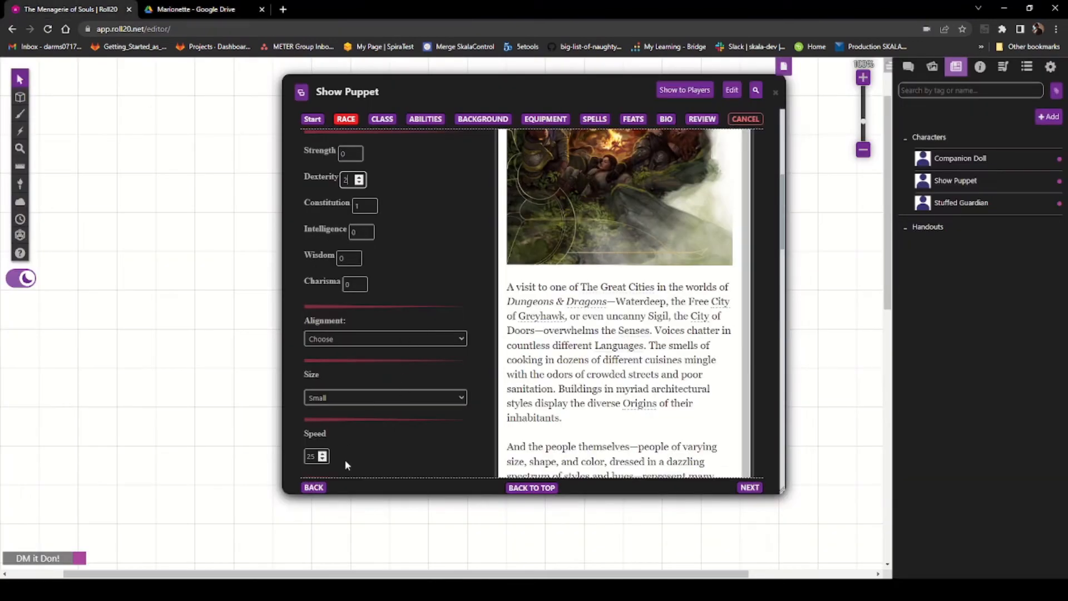
# Step: Set the Show Puppet's speed to 30
pyautogui.click(322, 453)
pyautogui.doubleClick(311, 456)
pyautogui.write('30')
pyautogui.scroll(-4, 416, 447)
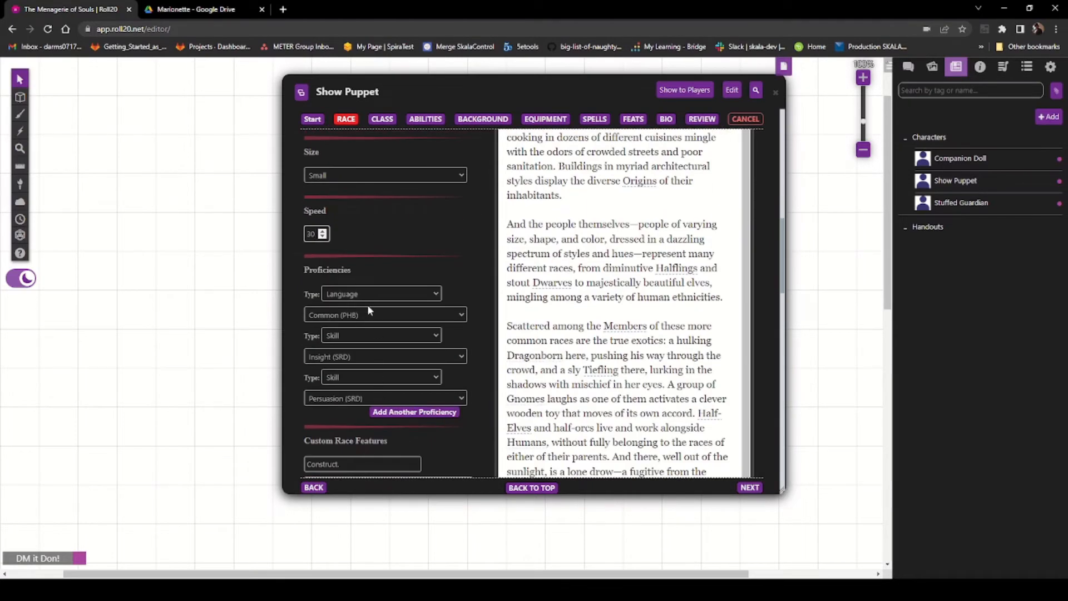
# Step: Replace the Insight and Persuasion skill proficiencies with Acrobatics and Performance, checking the PDF traits
pyautogui.click(189, 10)
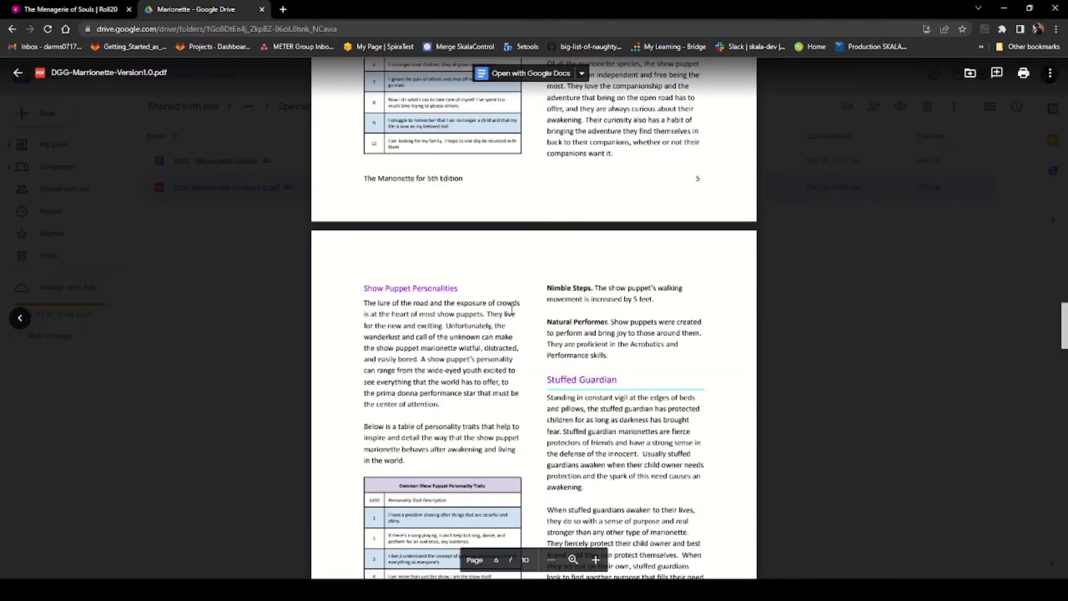
pyautogui.scroll(3, 531, 434)
pyautogui.scroll(-4, 533, 416)
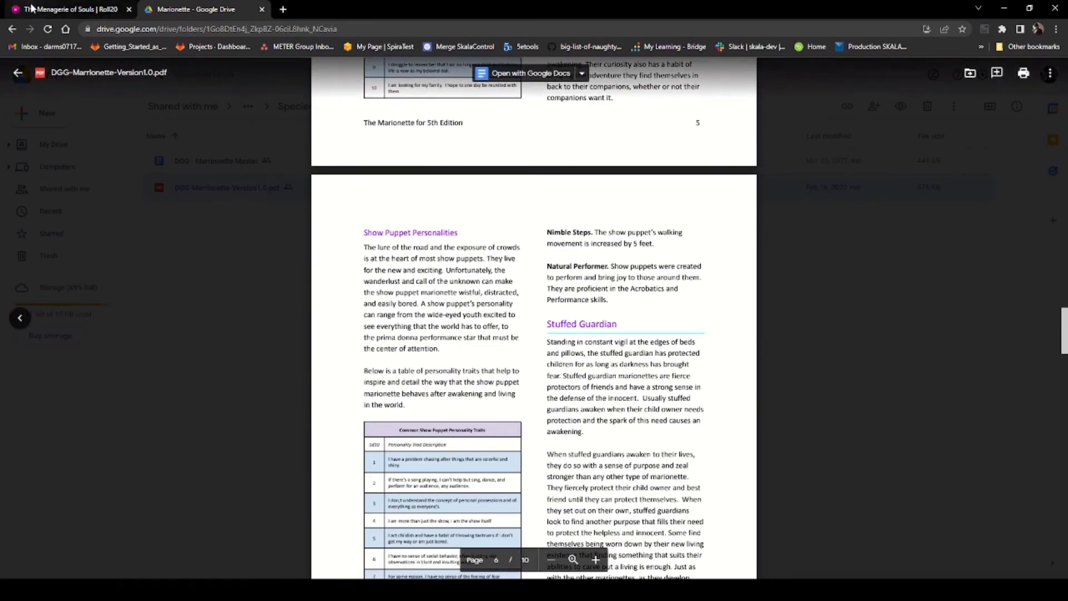
pyautogui.click(67, 9)
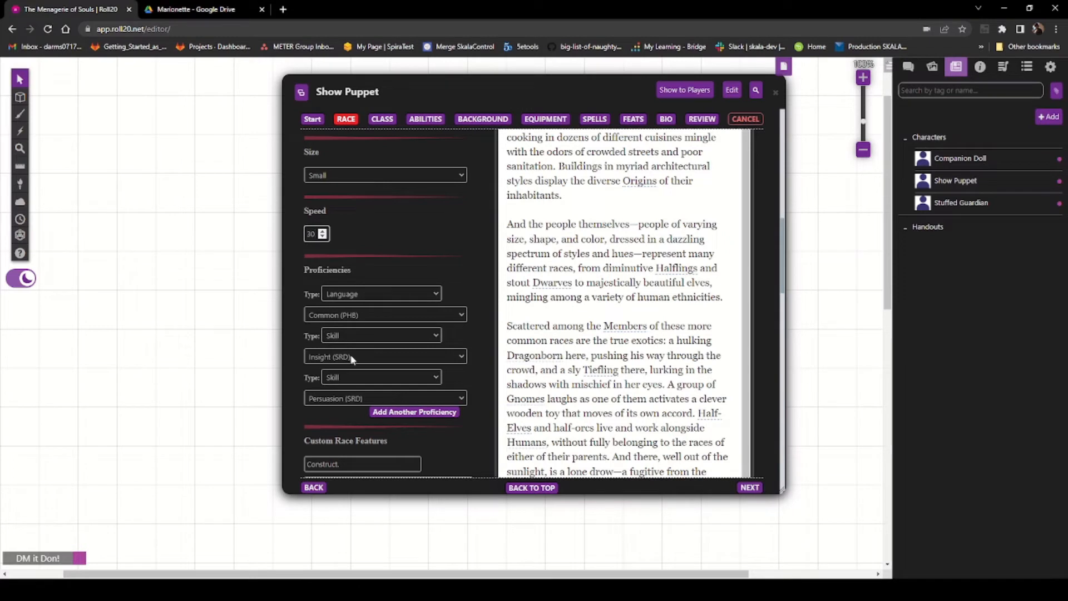
pyautogui.click(374, 360)
pyautogui.click(361, 382)
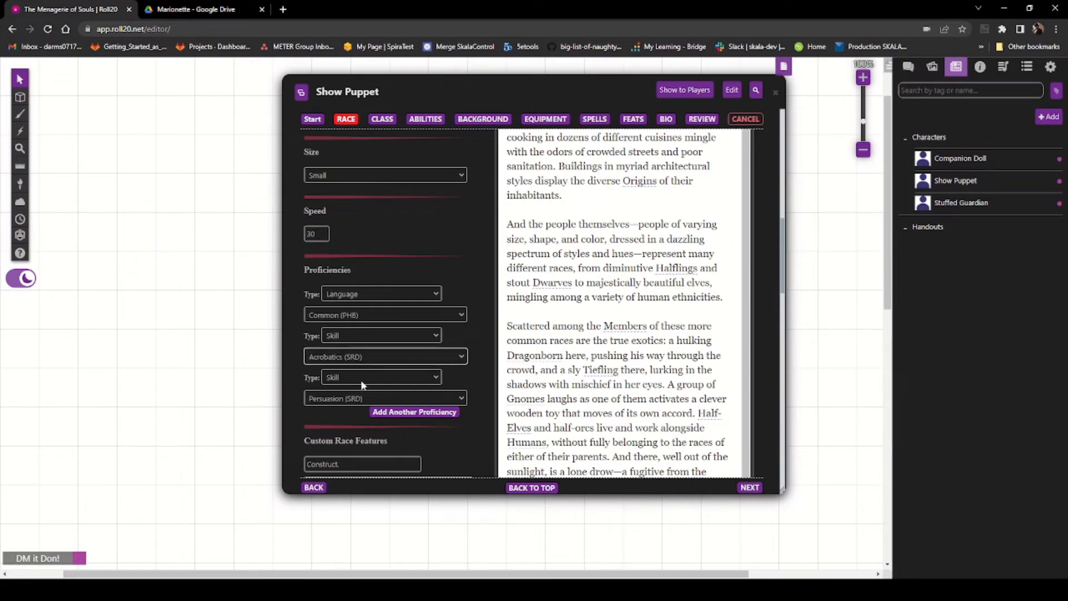
pyautogui.click(365, 399)
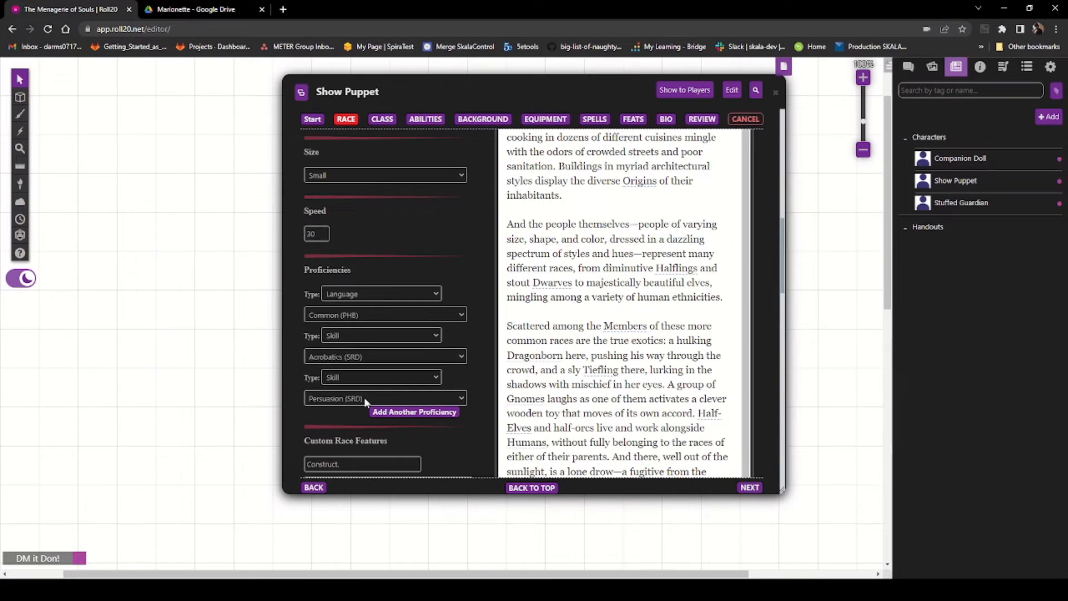
pyautogui.click(356, 335)
pyautogui.scroll(-5, 432, 426)
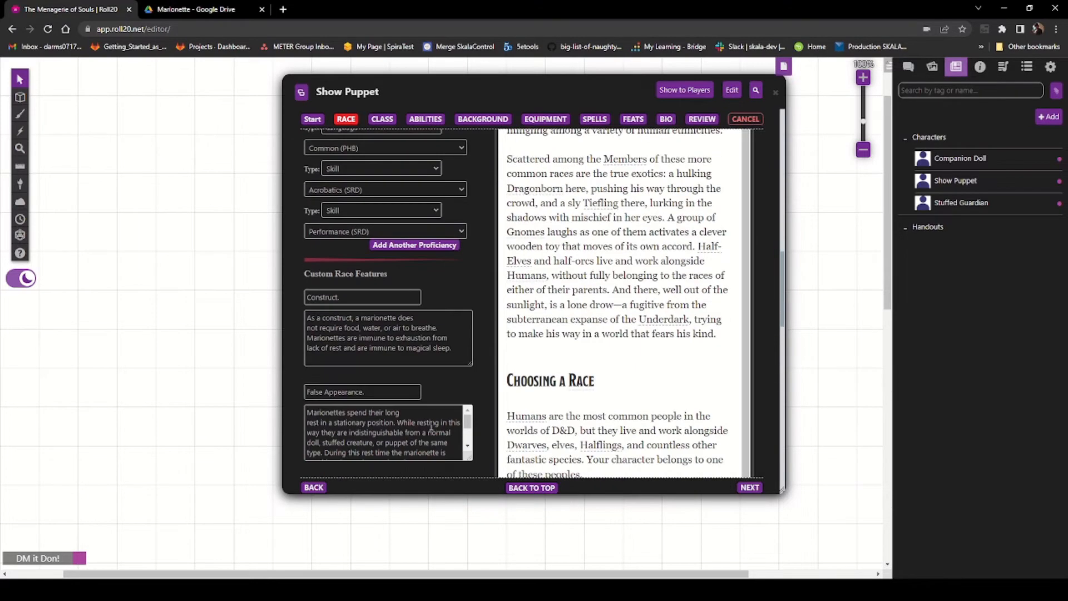
# Step: Clear the name and description of the Companion Doll custom race feature
pyautogui.scroll(-10, 422, 439)
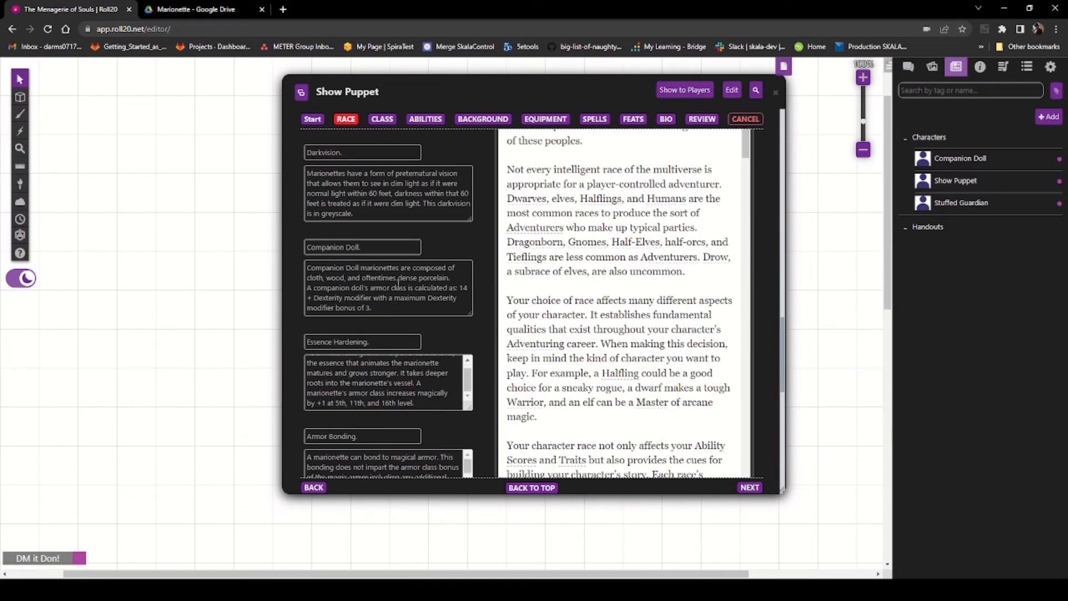
pyautogui.moveTo(383, 309); pyautogui.dragTo(291, 265)
pyautogui.press('BackSpace')
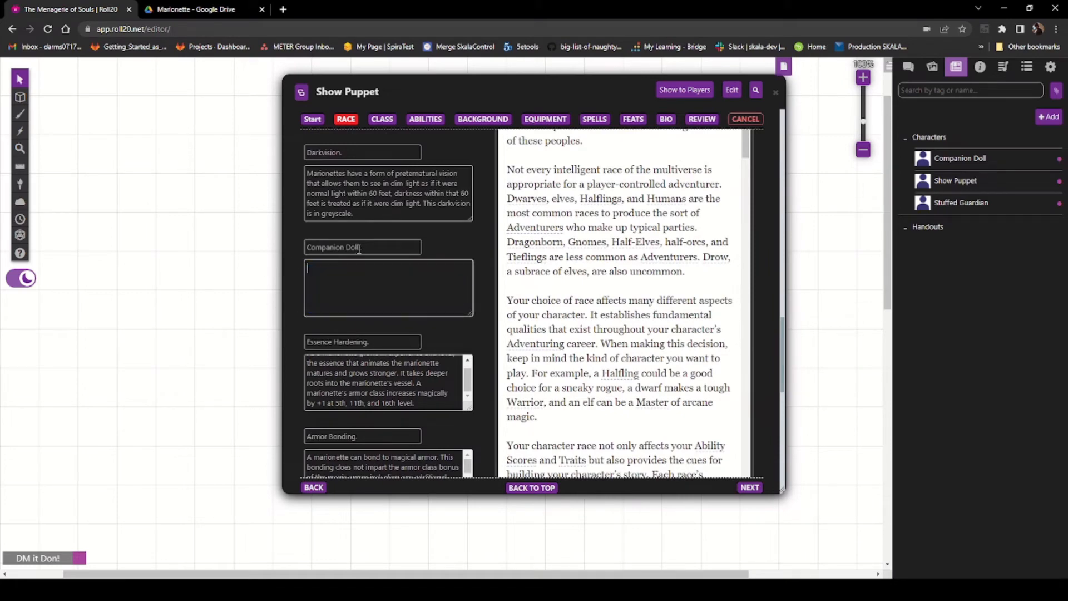
pyautogui.moveTo(359, 249); pyautogui.dragTo(243, 249)
pyautogui.press('BackSpace')
# Step: Copy the Nimble Steps trait text from the PDF
pyautogui.click(174, 10)
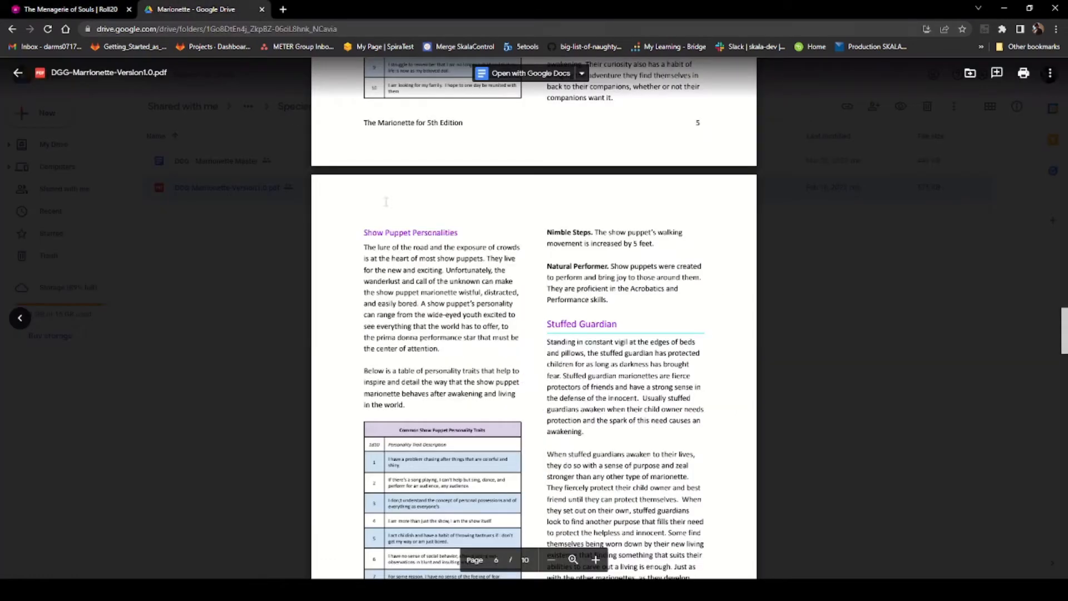
pyautogui.scroll(-4, 577, 388)
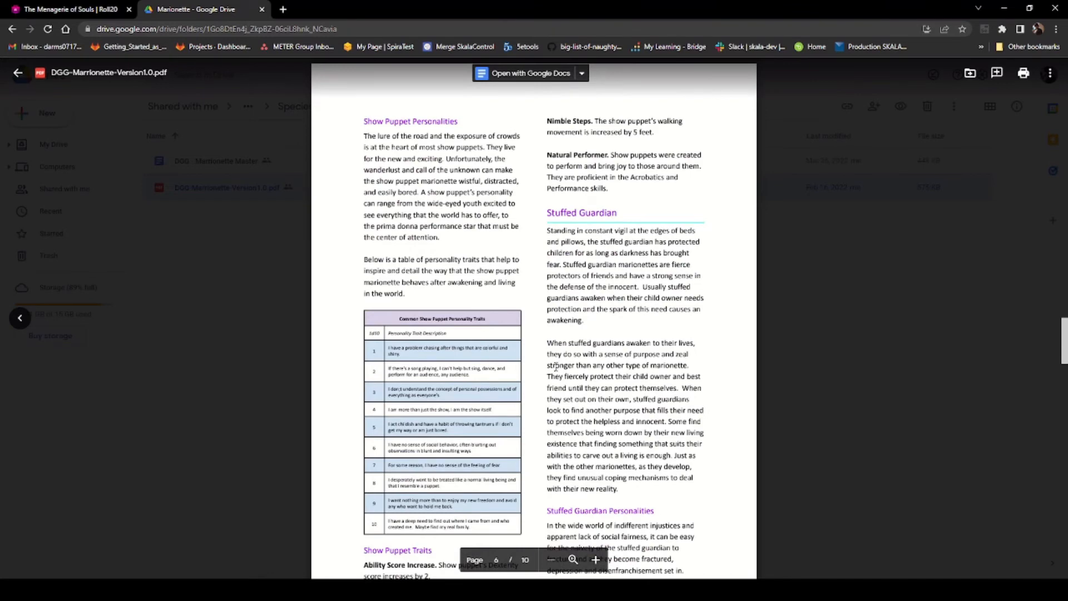
pyautogui.scroll(3, 607, 322)
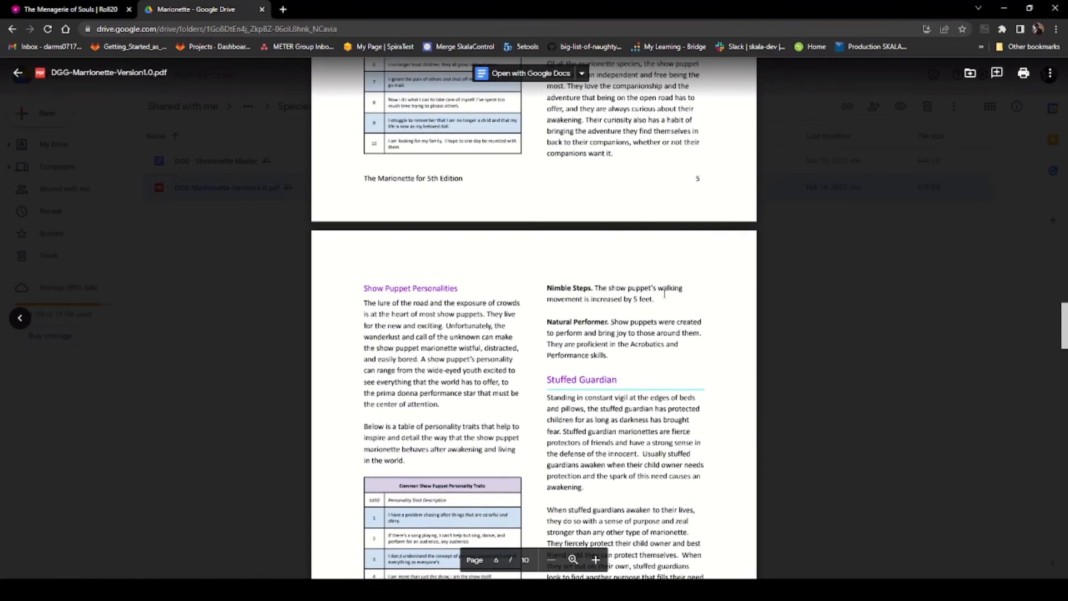
pyautogui.tripleClick(558, 288)
pyautogui.tripleClick(556, 300)
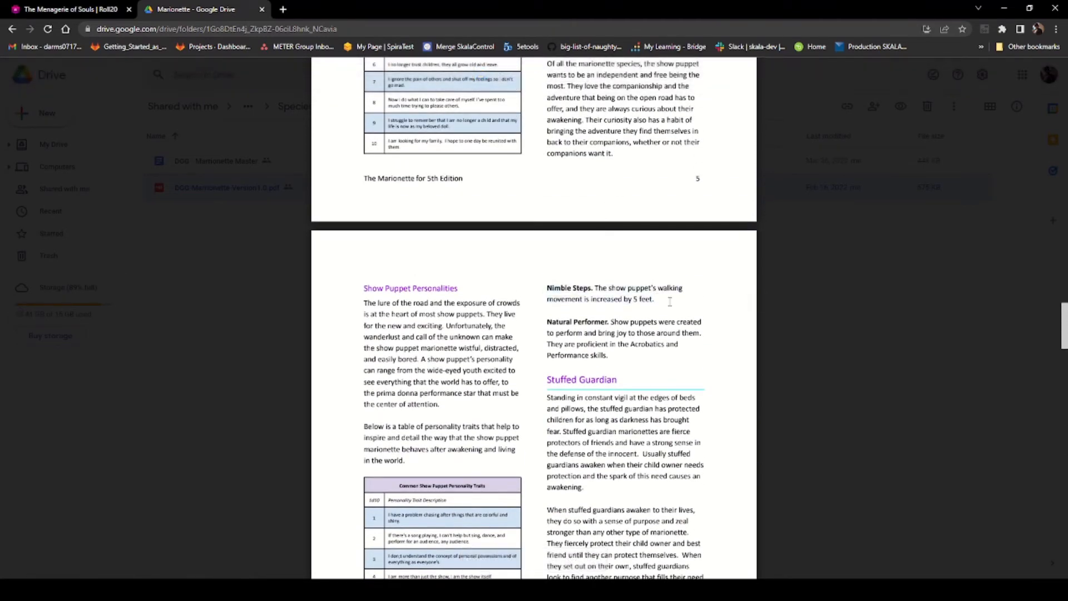
pyautogui.moveTo(652, 297); pyautogui.dragTo(509, 277)
pyautogui.rightClick(584, 291)
pyautogui.click(596, 305)
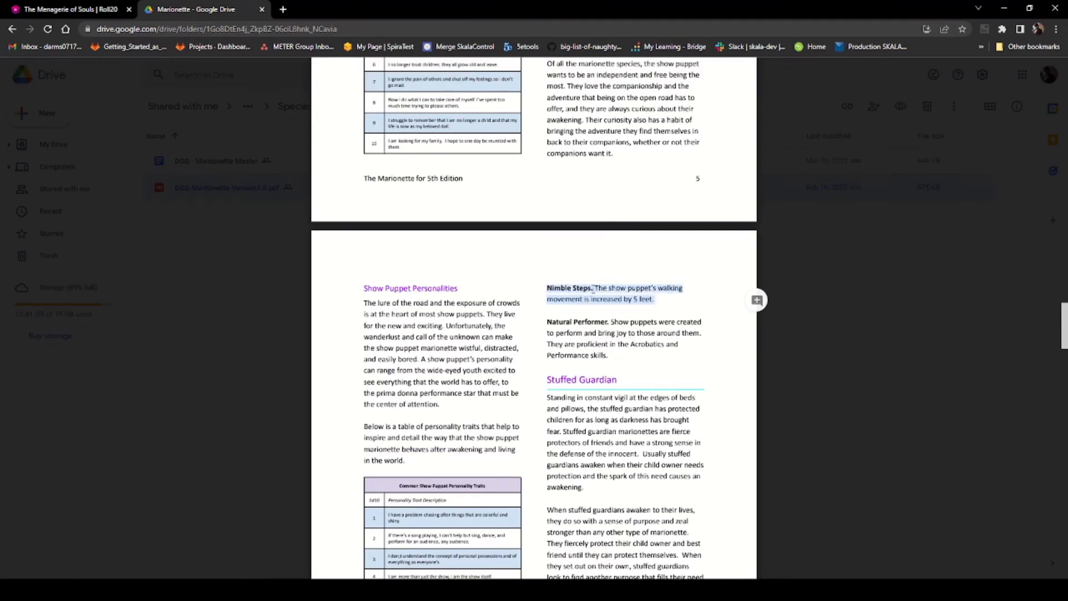
# Step: Fill the emptied feature with the name Nimble Steps. and its walking movement description
pyautogui.hotkey('ctrl', 'Tab')
pyautogui.click(327, 283)
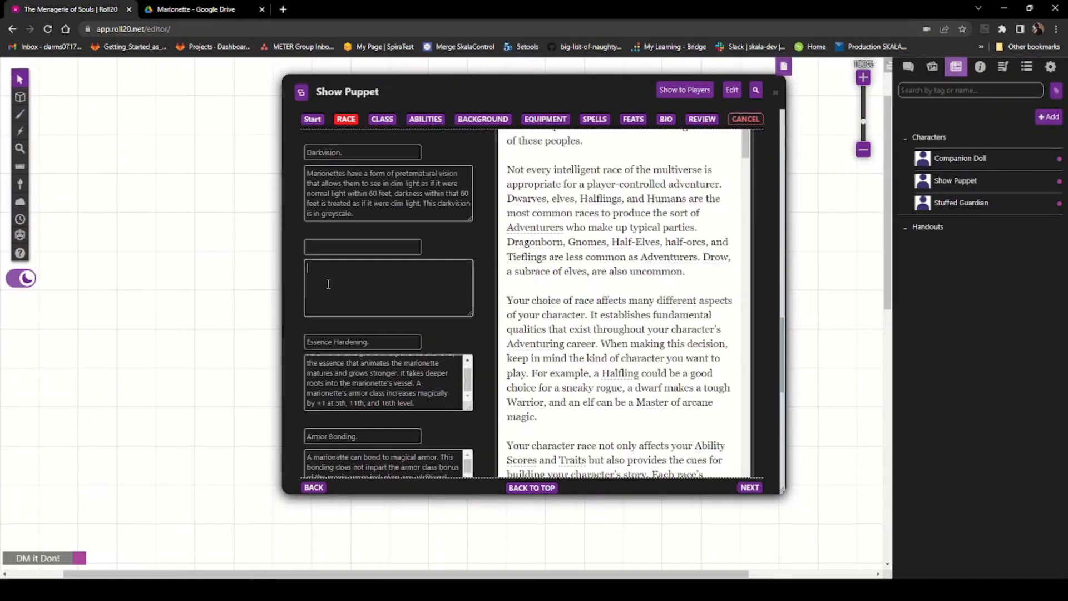
pyautogui.hotkey('ctrl', 'v')
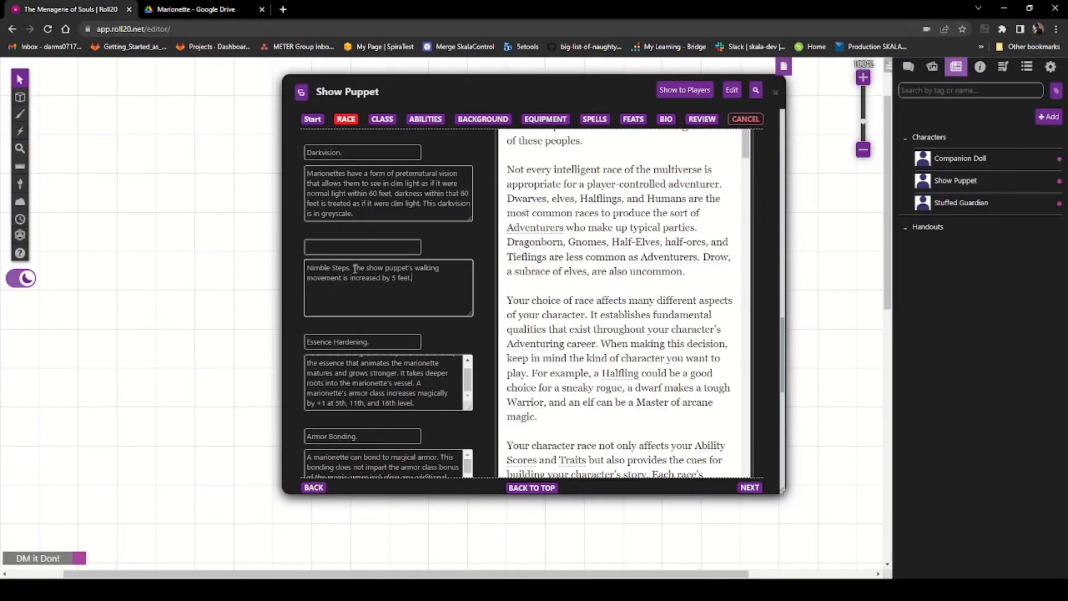
pyautogui.moveTo(353, 268); pyautogui.dragTo(290, 269)
pyautogui.hotkey('ctrl', 'x')
pyautogui.click(321, 244)
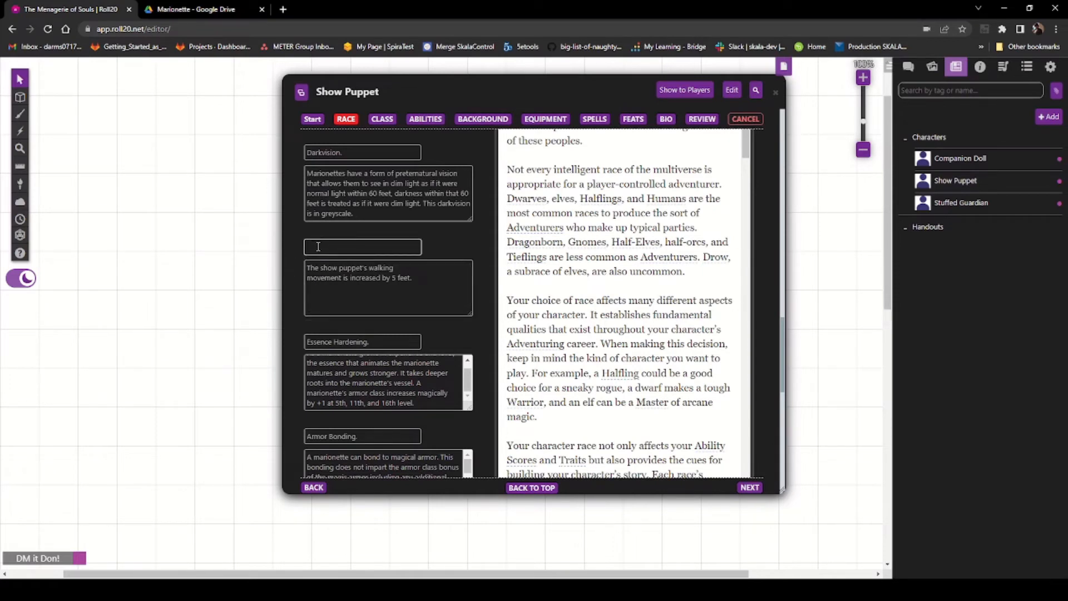
pyautogui.hotkey('ctrl', 'v')
pyautogui.click(432, 283)
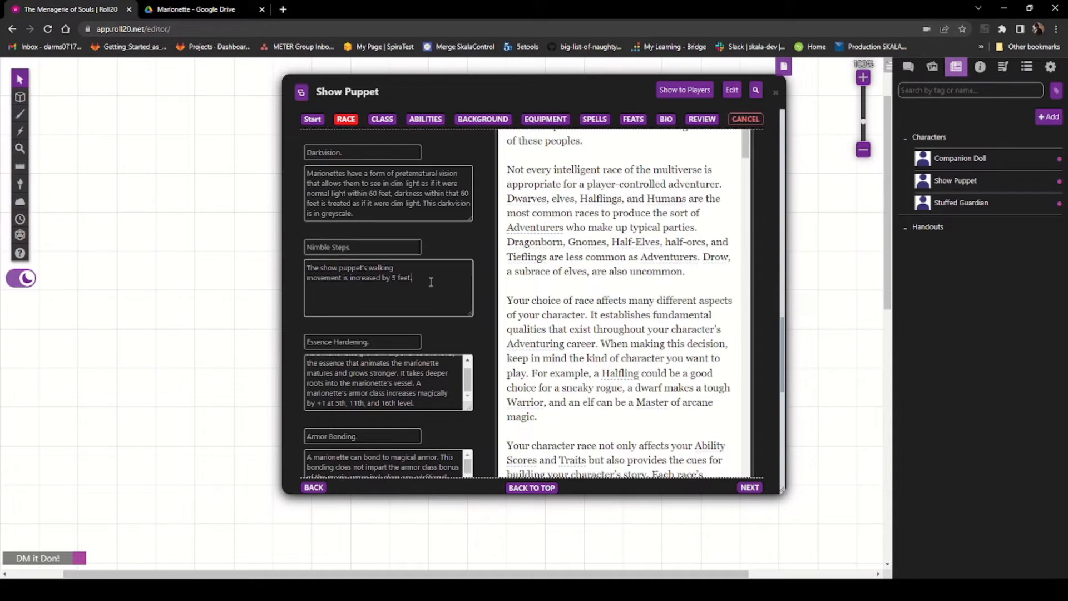
pyautogui.click(401, 268)
pyautogui.press('Delete')
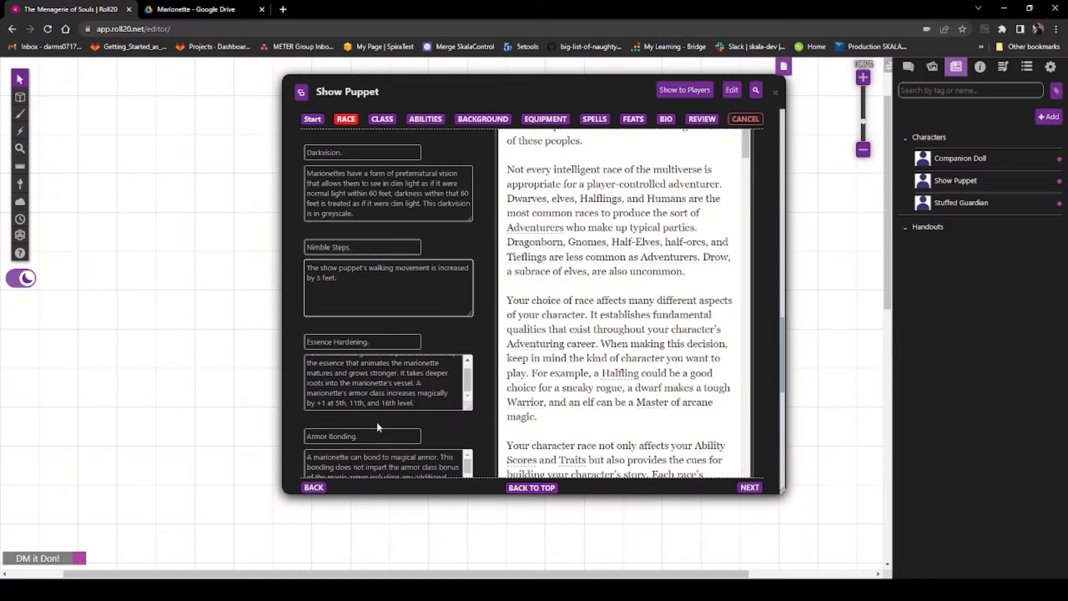
# Step: Copy the Natural Performer trait text from the PDF and review the custom race features list
pyautogui.scroll(-2, 377, 427)
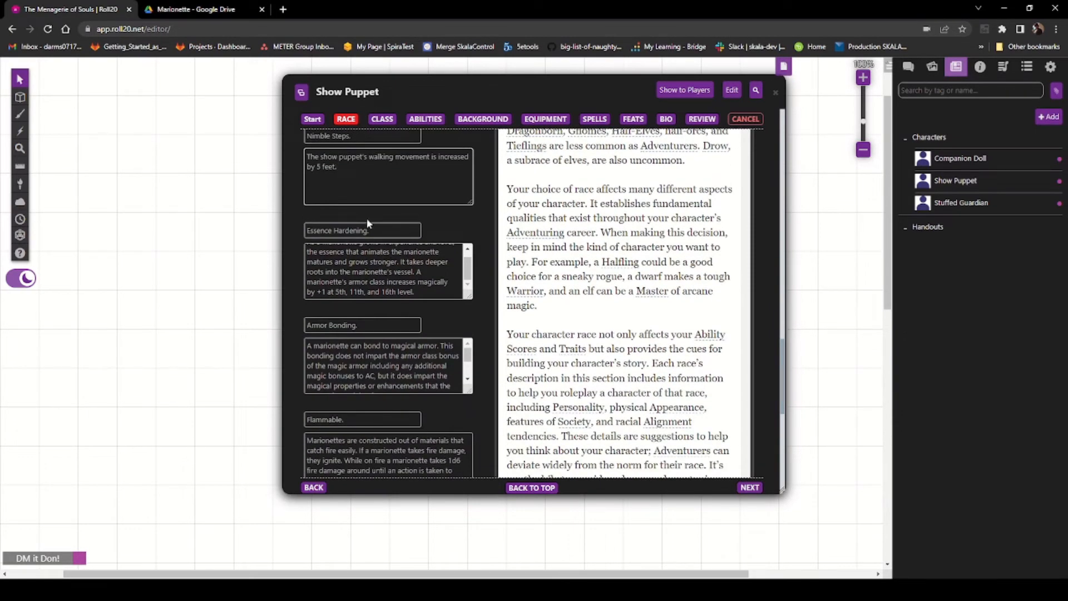
pyautogui.click(189, 9)
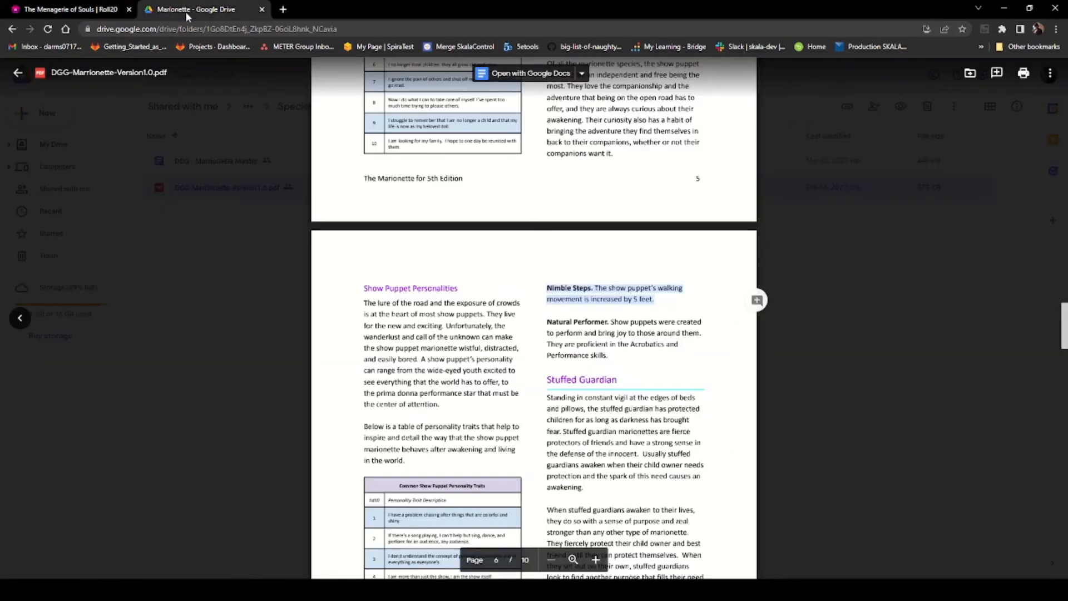
pyautogui.click(610, 361)
pyautogui.moveTo(621, 356); pyautogui.dragTo(545, 314)
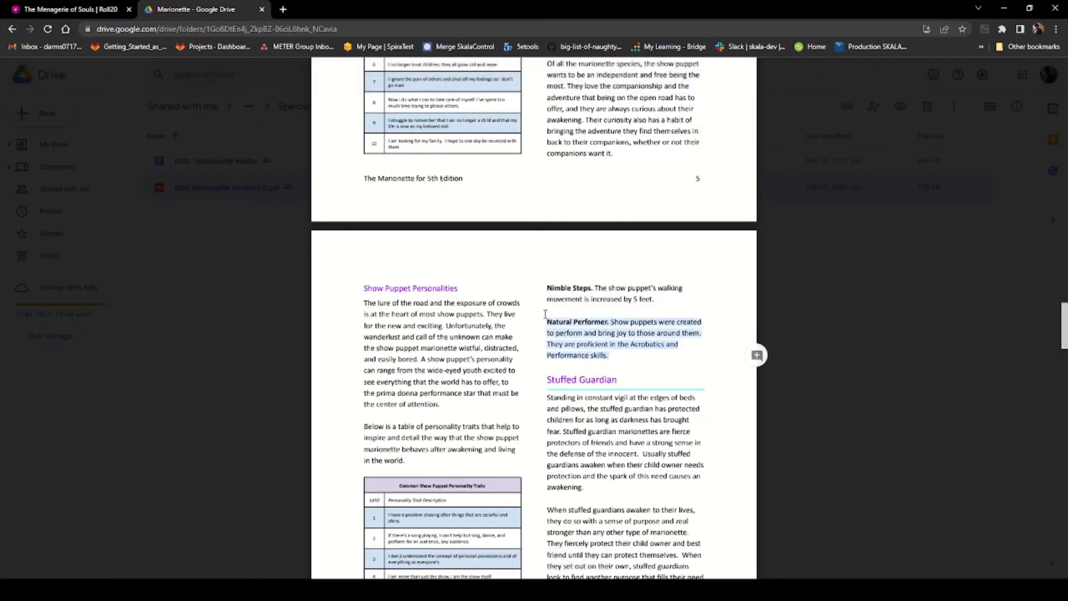
pyautogui.rightClick(565, 323)
pyautogui.click(584, 334)
pyautogui.click(67, 8)
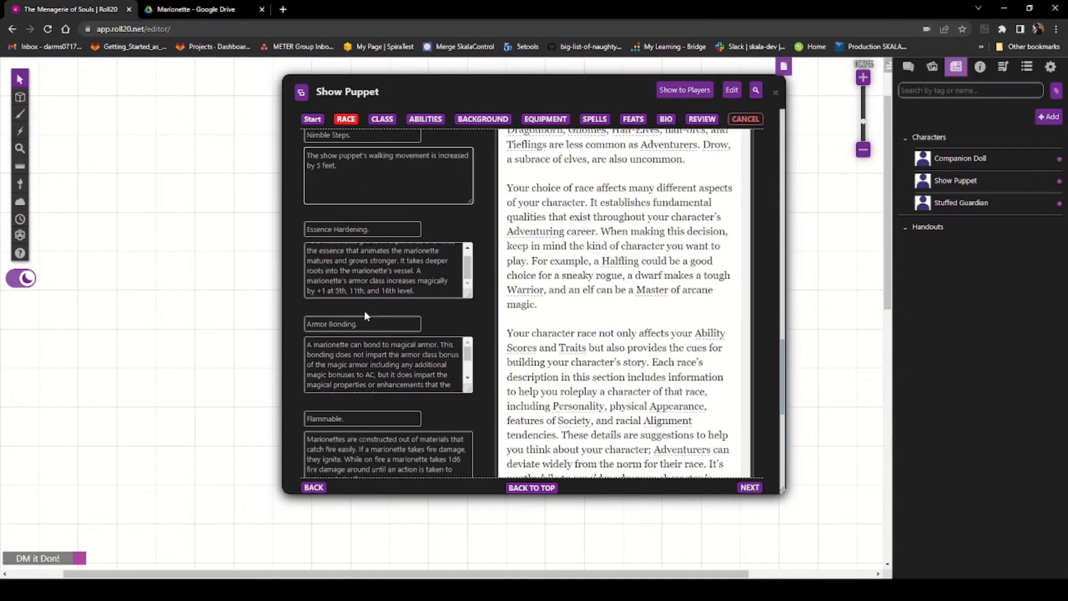
pyautogui.scroll(-6, 363, 309)
pyautogui.scroll(2, 358, 361)
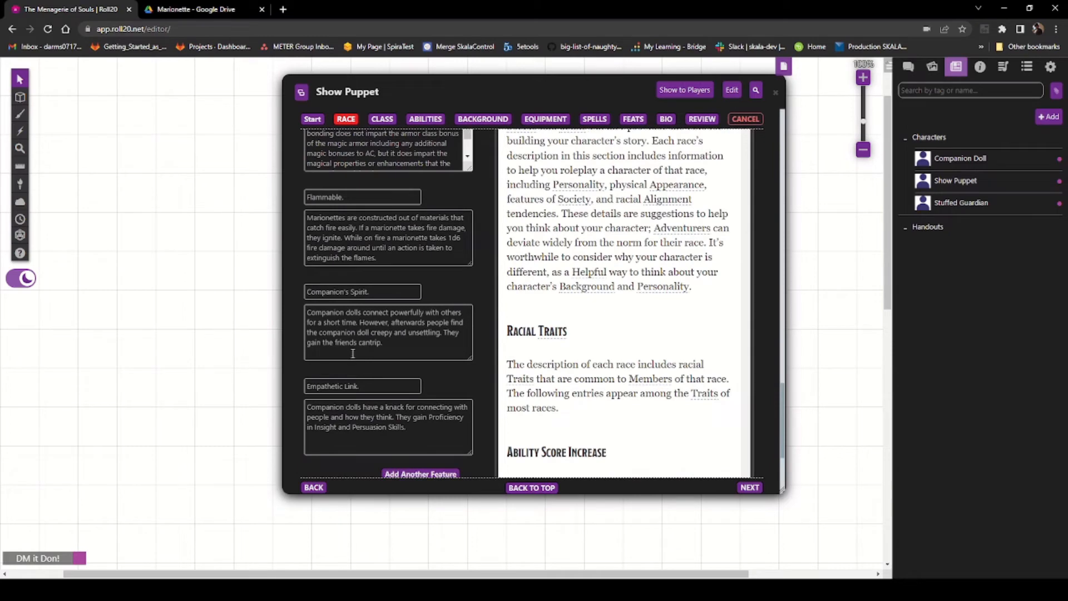
pyautogui.scroll(6, 352, 354)
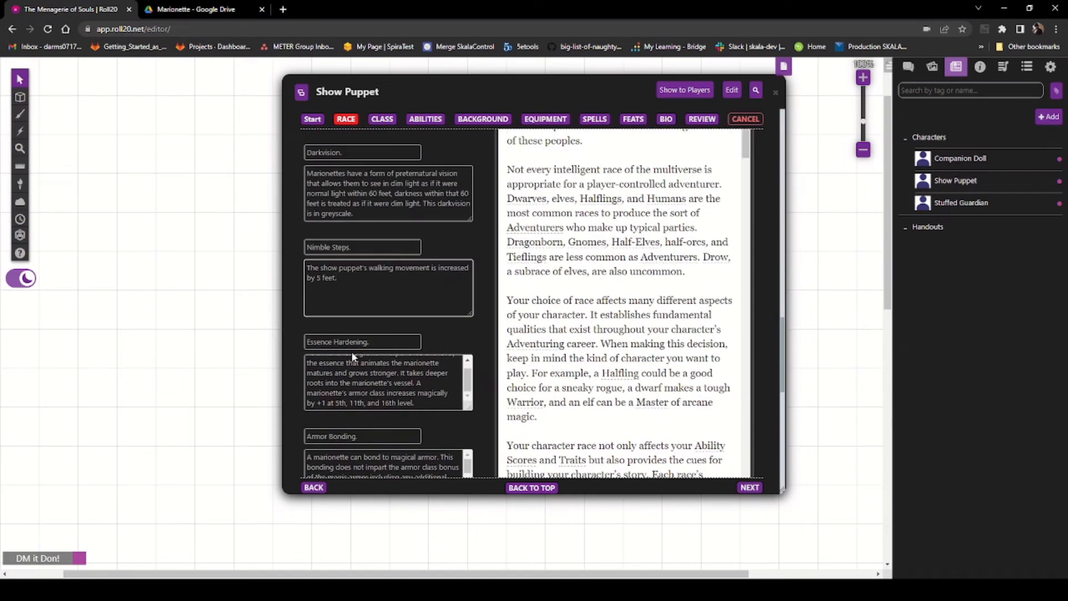
pyautogui.click(165, 7)
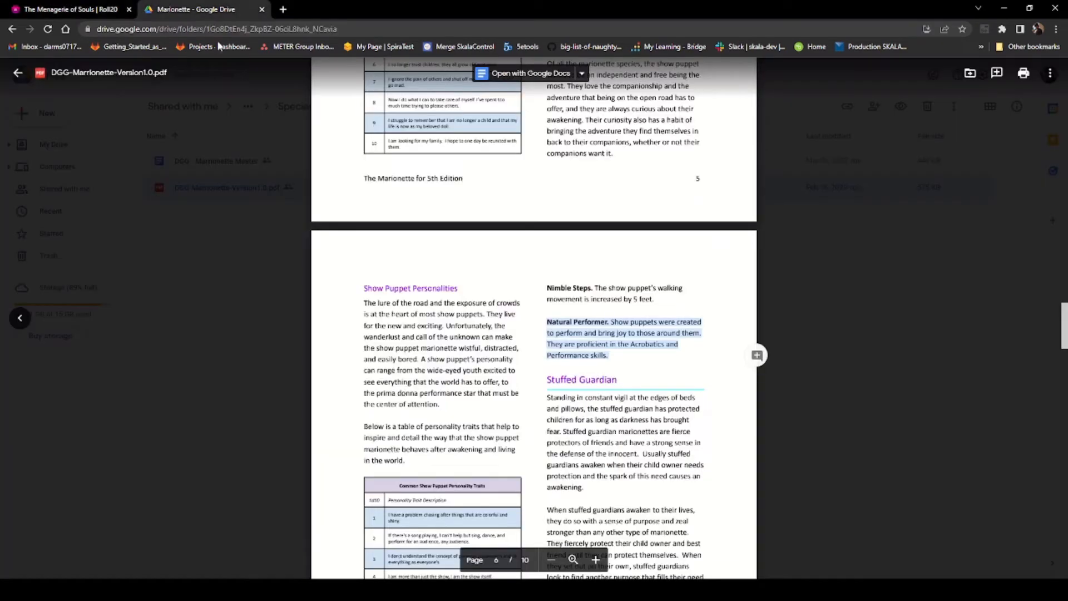
# Step: Copy the Show Puppet armor trait text from the PDF
pyautogui.doubleClick(405, 360)
pyautogui.scroll(10, 433, 420)
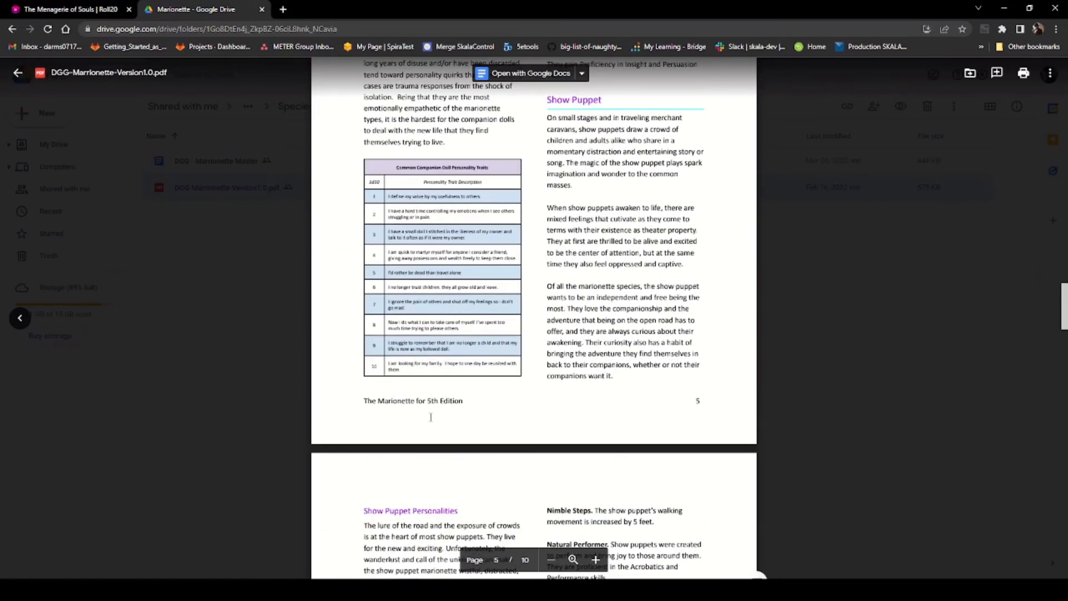
pyautogui.scroll(5, 425, 424)
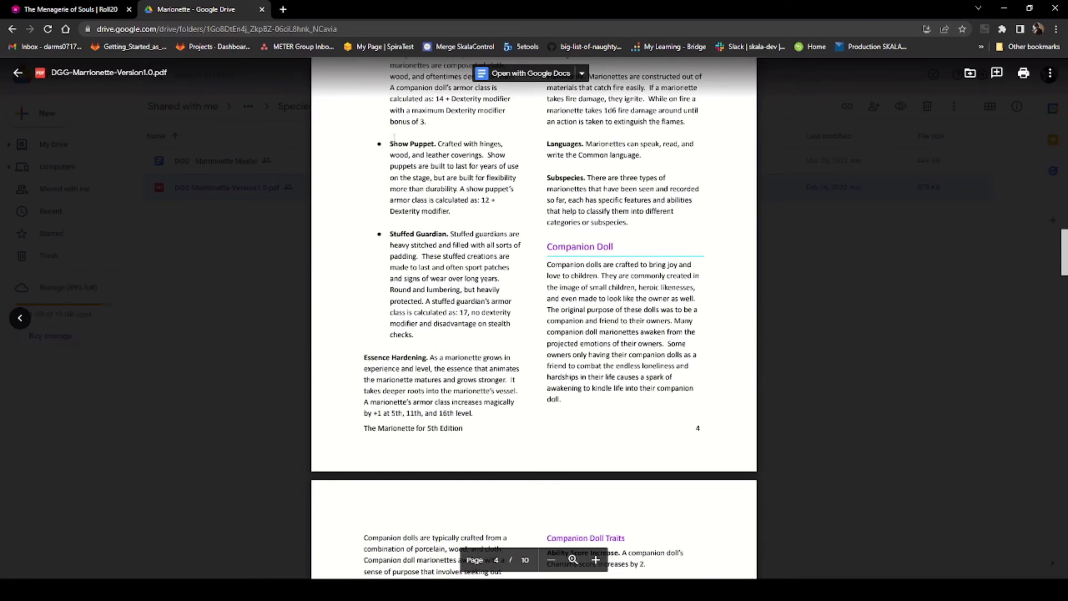
pyautogui.moveTo(389, 140); pyautogui.dragTo(470, 209)
pyautogui.rightClick(415, 175)
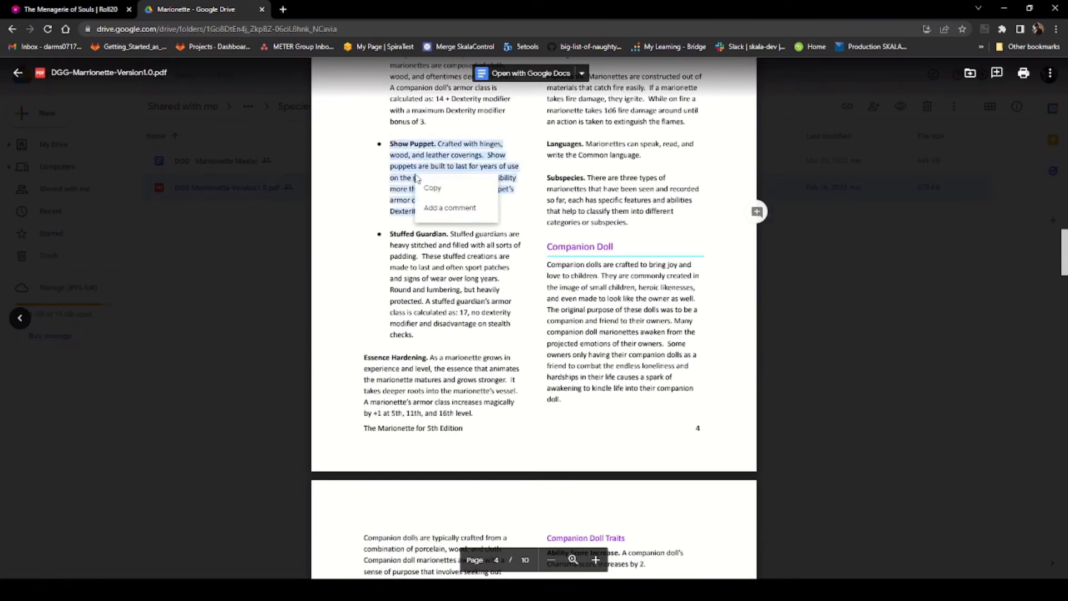
pyautogui.click(446, 193)
# Step: Replace the Nimble Steps feature's description with the Show Puppet text and move Show Puppet. into its name field
pyautogui.click(67, 7)
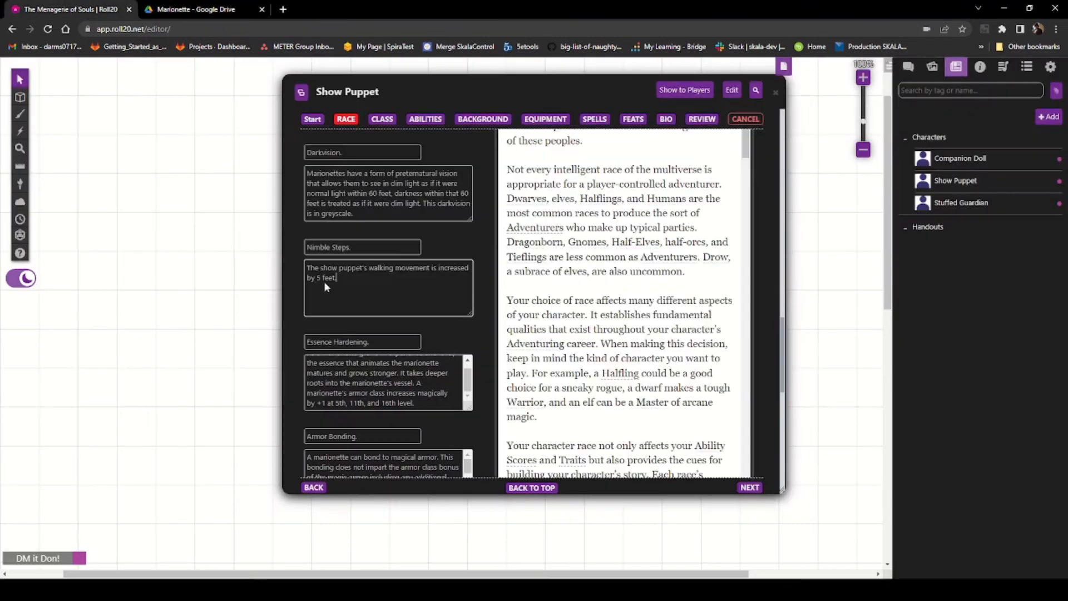
pyautogui.tripleClick(351, 272)
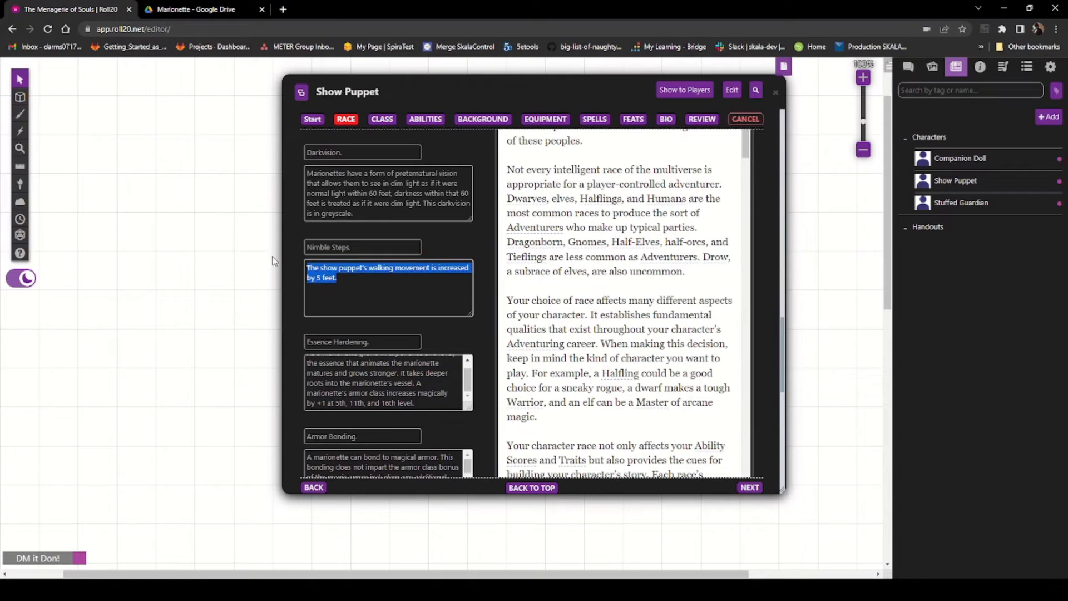
pyautogui.hotkey('ctrl', 'v')
pyautogui.scroll(2, 335, 296)
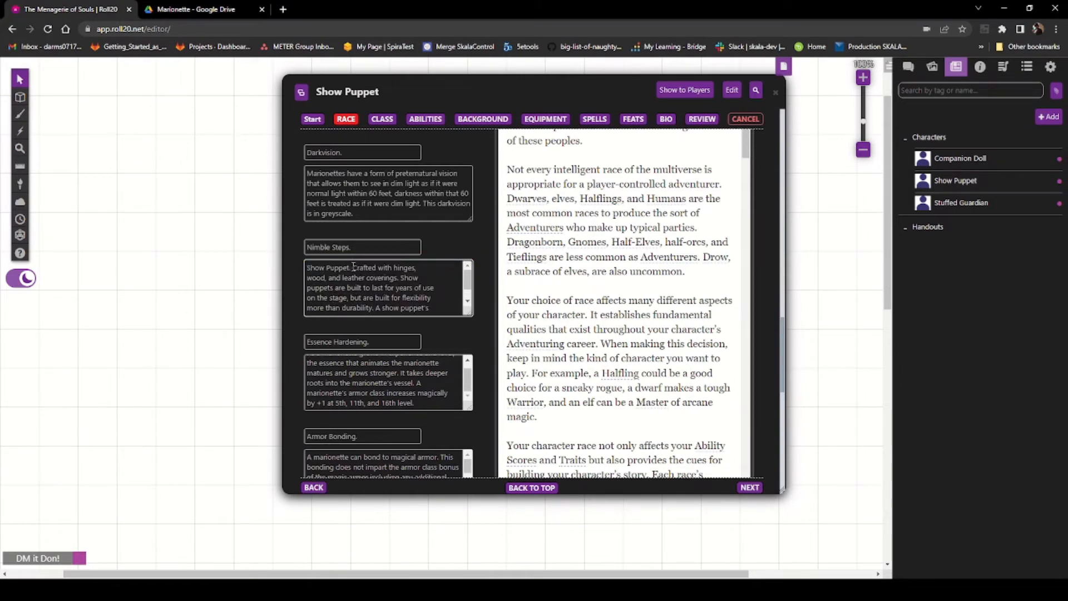
pyautogui.moveTo(353, 268); pyautogui.dragTo(307, 267)
pyautogui.hotkey('ctrl', 'x')
pyautogui.moveTo(371, 247); pyautogui.dragTo(298, 246)
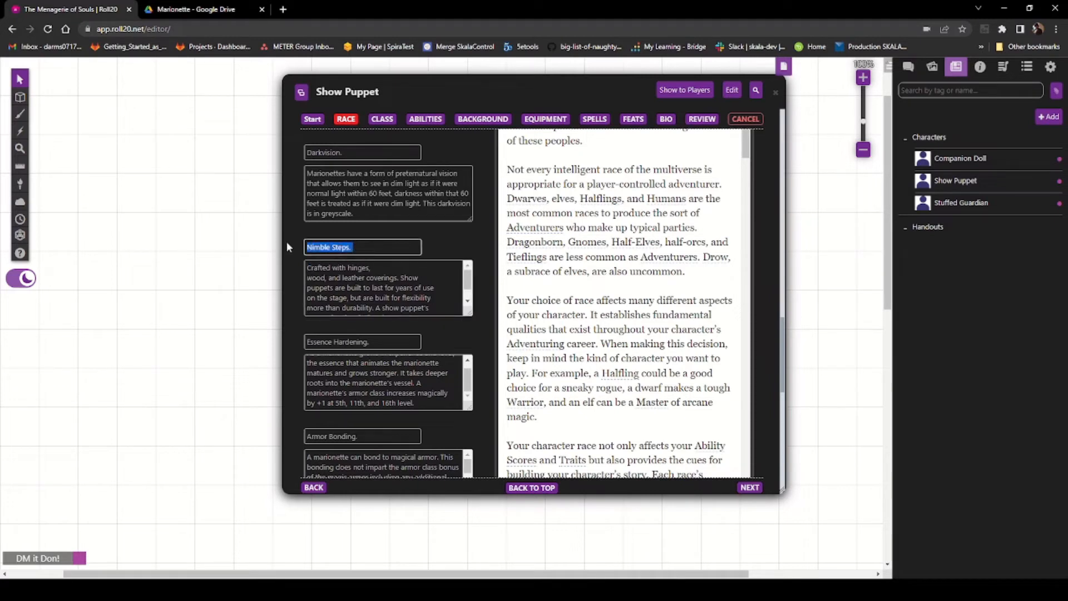
pyautogui.hotkey('ctrl', 'v')
# Step: Remove the line breaks from the Show Puppet feature description so it reads as one paragraph
pyautogui.click(385, 277)
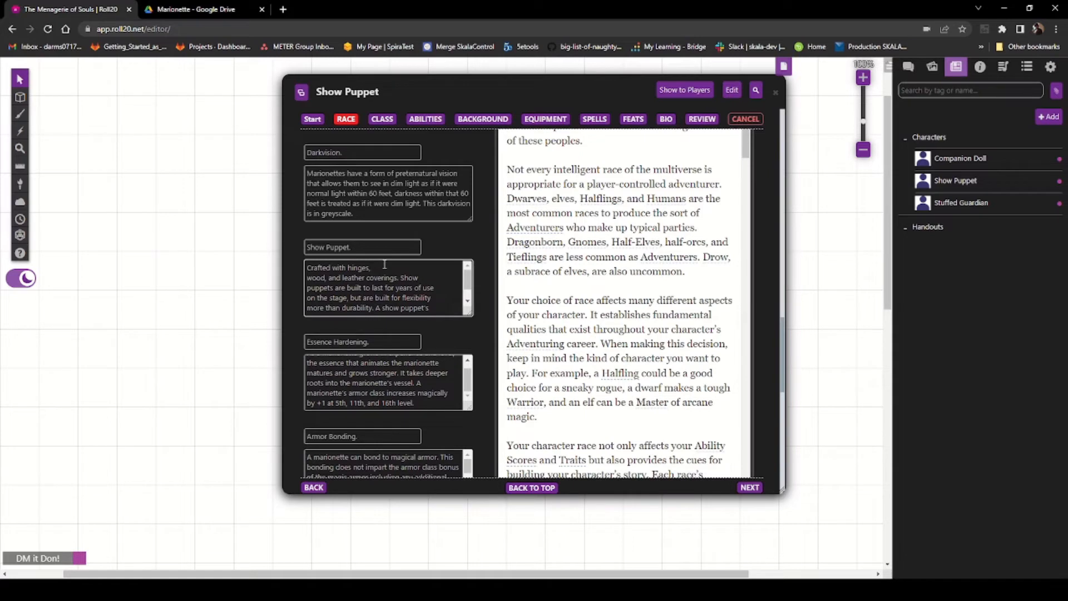
pyautogui.press('Delete')
pyautogui.press('Delete')
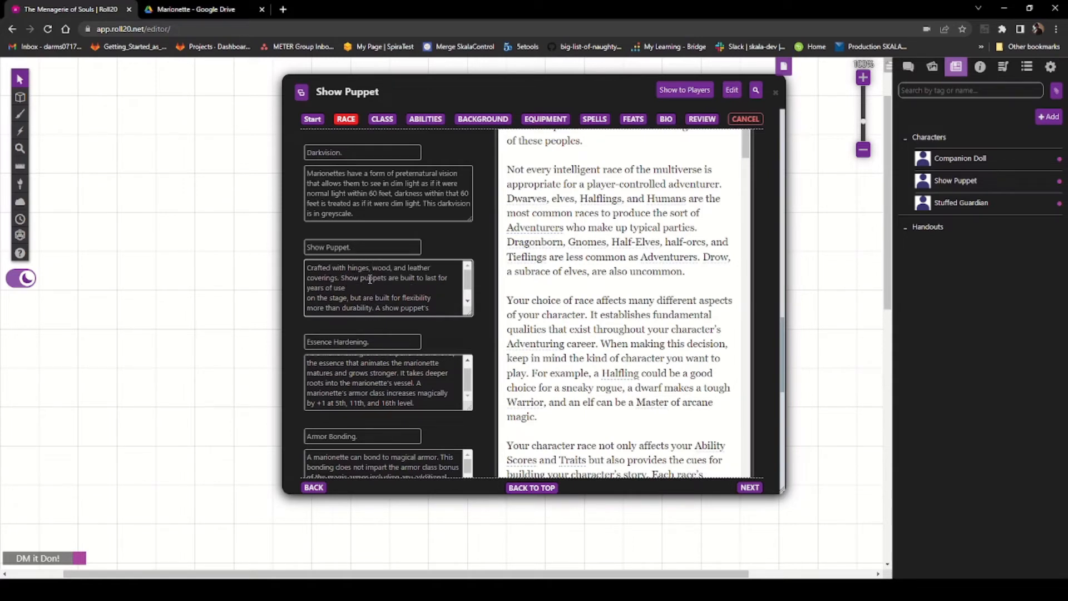
pyautogui.press('Delete')
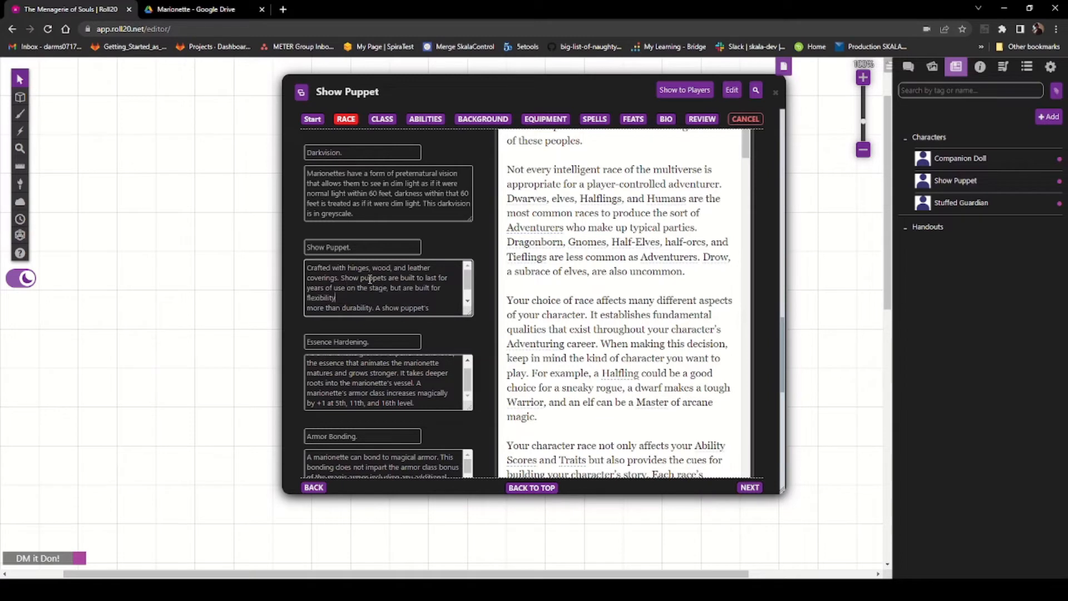
pyautogui.press('Delete')
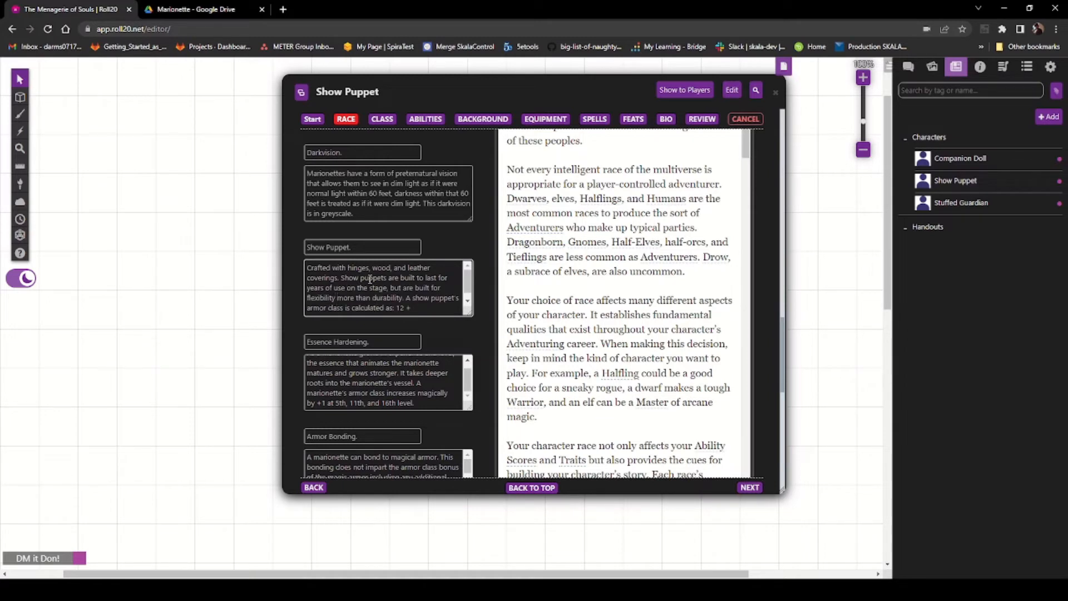
pyautogui.press('Delete')
pyautogui.press('Left')
pyautogui.press('Left')
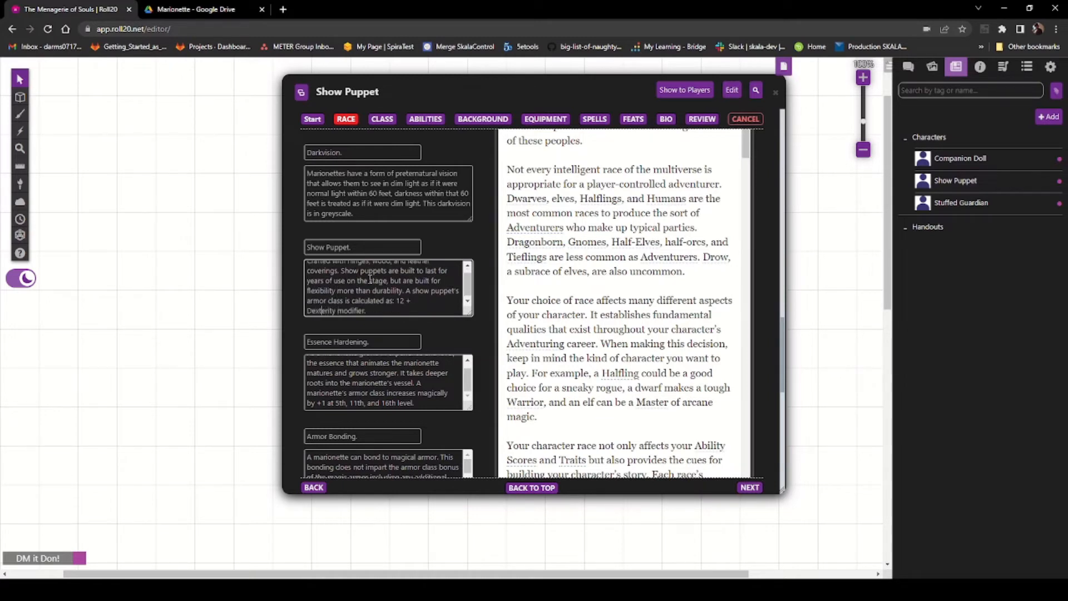
pyautogui.press('BackSpace')
# Step: Clear the description of the Companion's Spirit feature
pyautogui.scroll(-2, 346, 339)
pyautogui.scroll(-1, 351, 343)
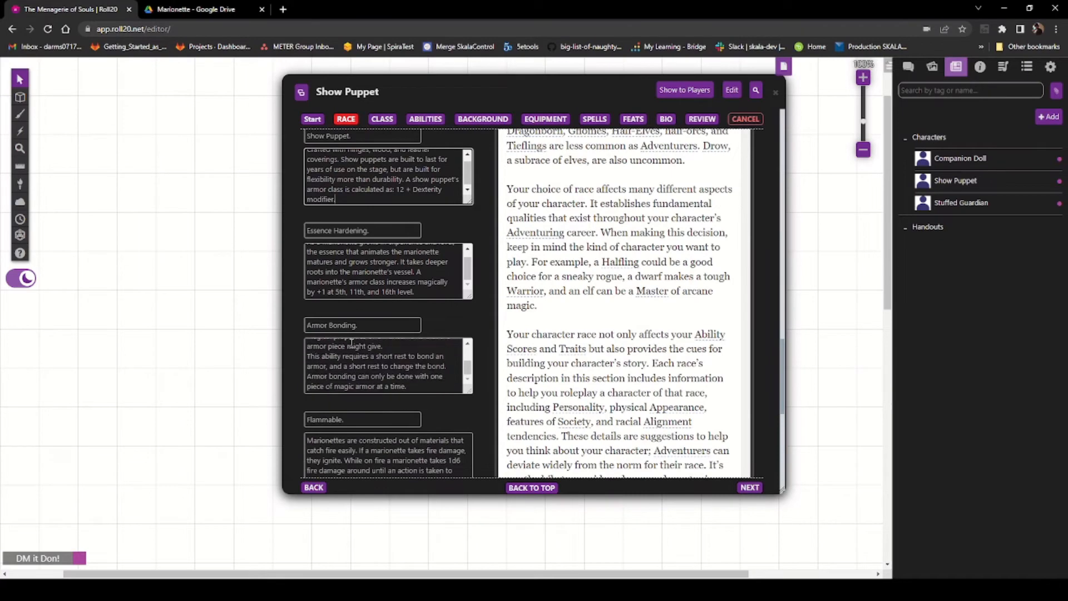
pyautogui.scroll(-4, 398, 394)
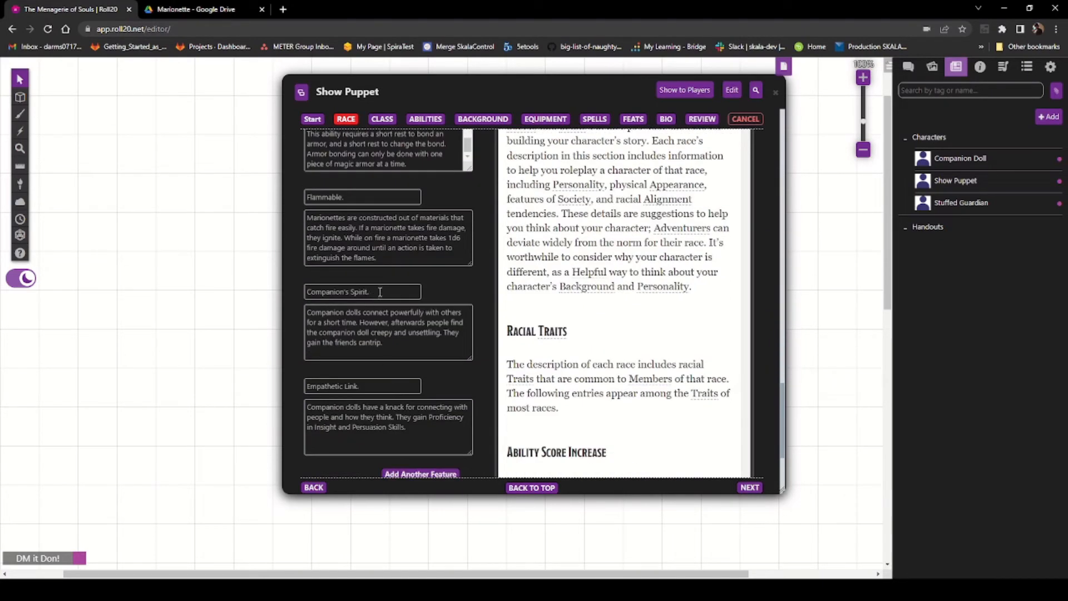
pyautogui.moveTo(380, 292); pyautogui.dragTo(253, 281)
pyautogui.moveTo(422, 342); pyautogui.dragTo(296, 307)
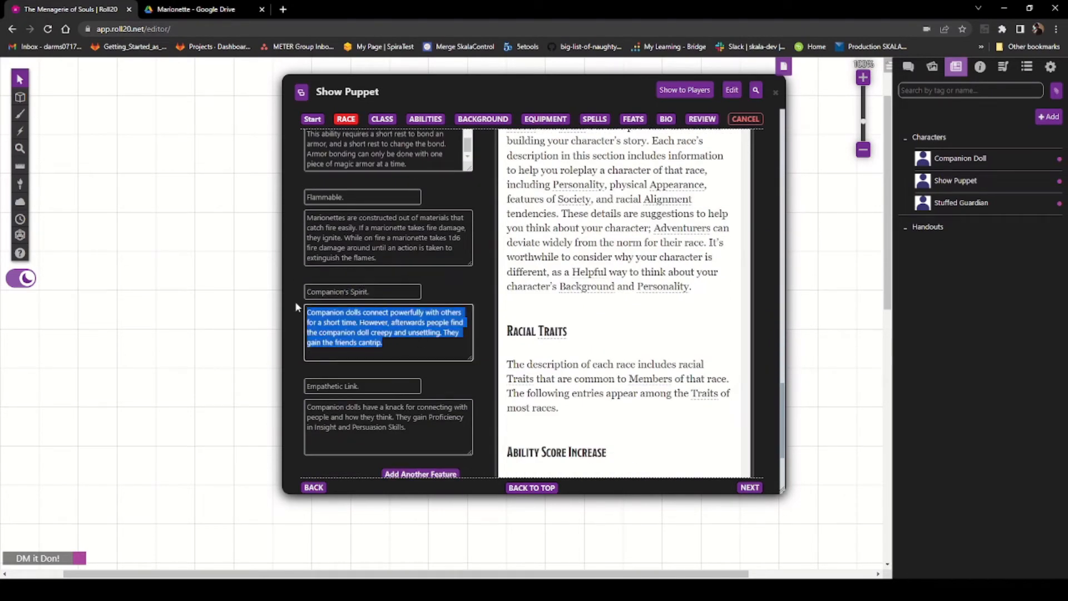
pyautogui.press('BackSpace')
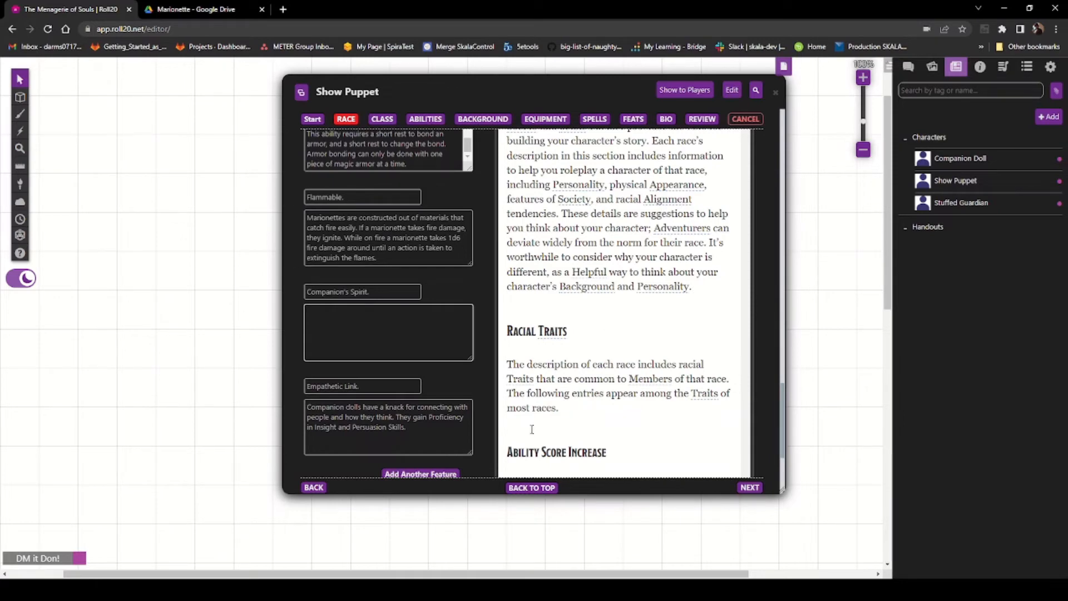
# Step: Copy the Nimble Steps trait text from the PDF
pyautogui.click(183, 10)
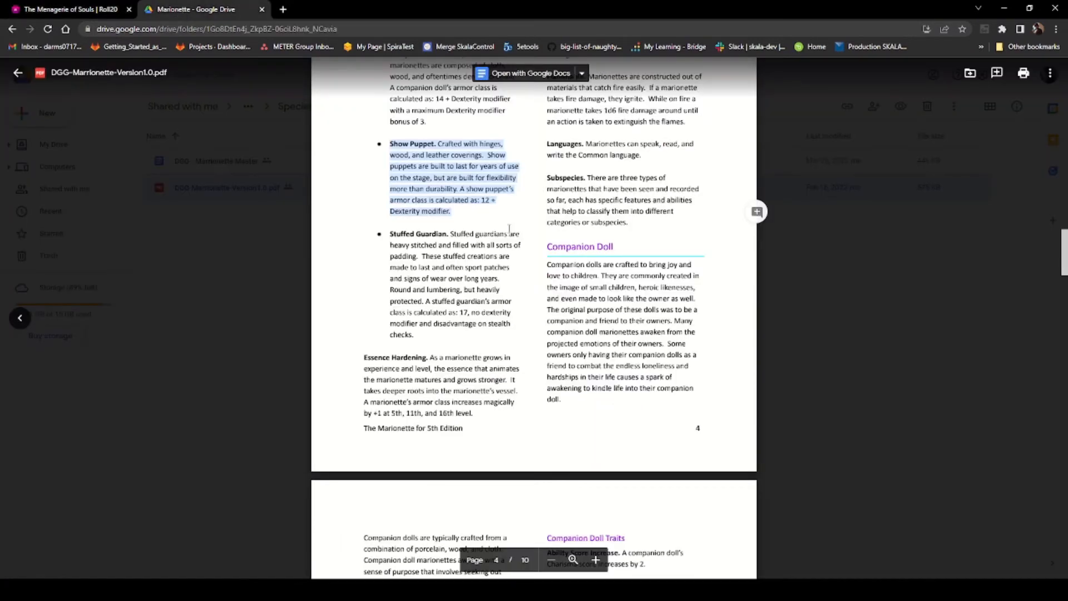
pyautogui.click(445, 296)
pyautogui.scroll(-8, 463, 301)
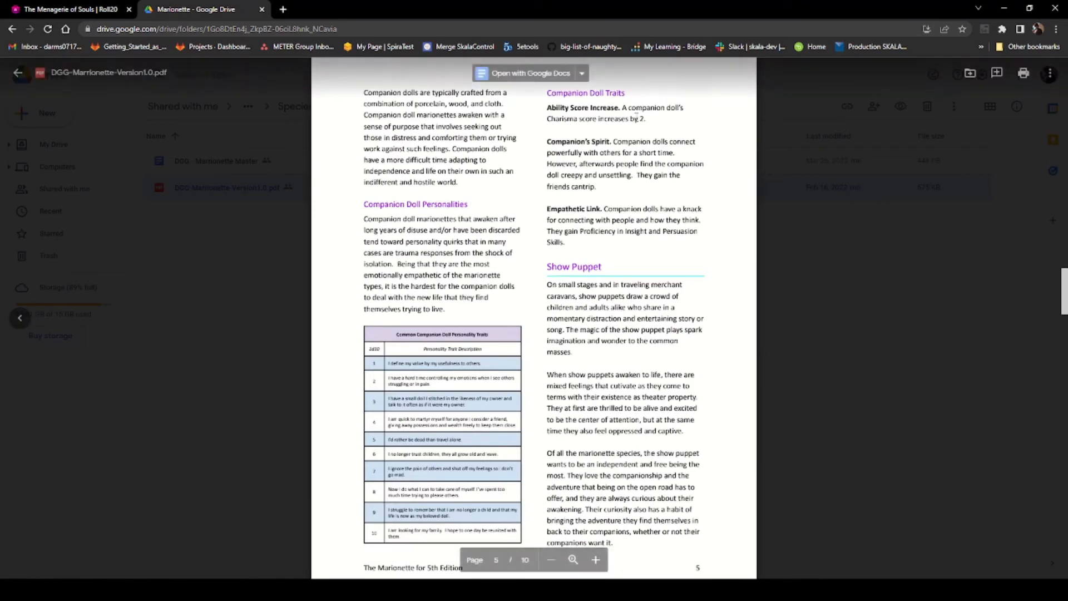
pyautogui.scroll(-4, 541, 294)
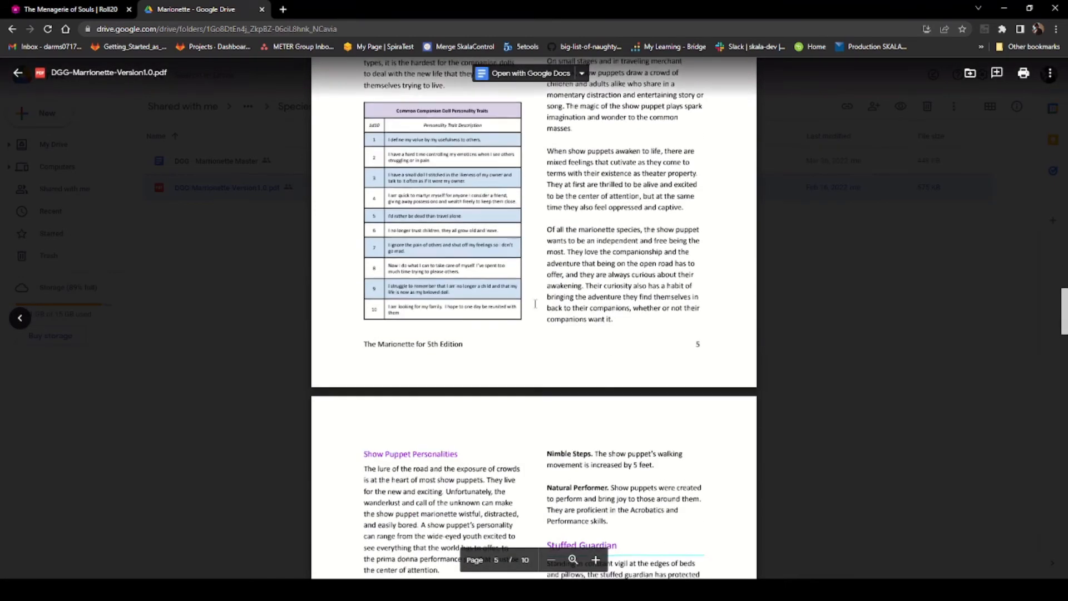
pyautogui.scroll(-4, 535, 303)
pyautogui.tripleClick(591, 238)
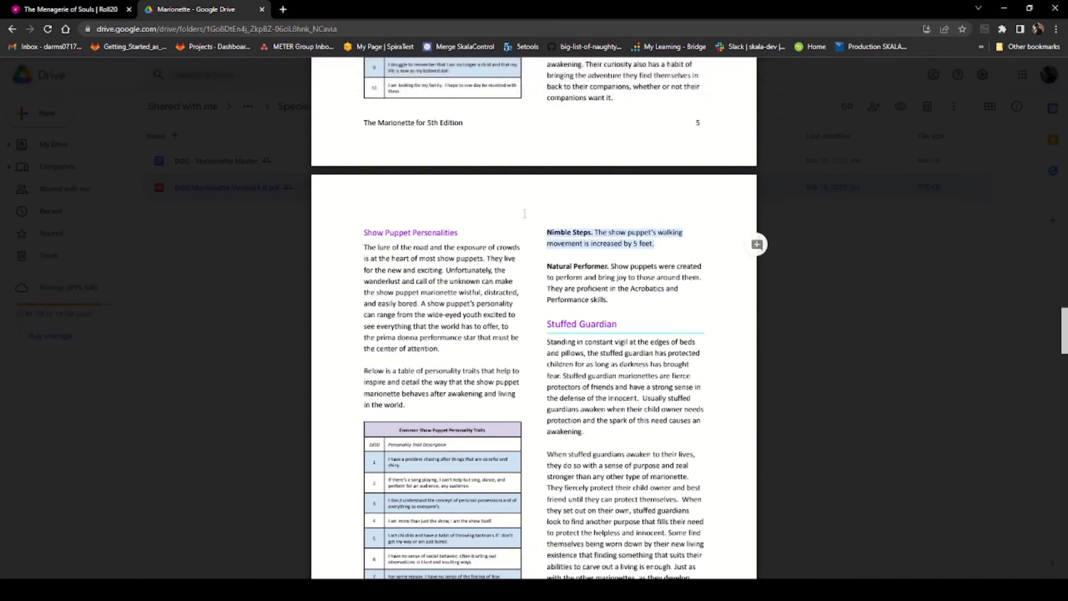
pyautogui.rightClick(572, 240)
pyautogui.click(591, 250)
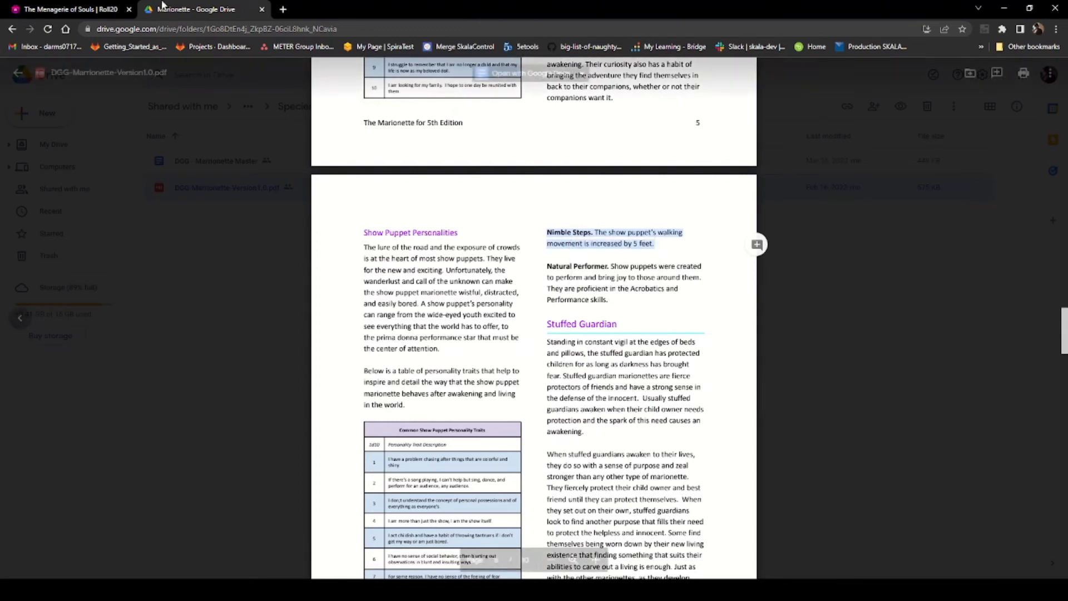
# Step: Fill the Companion's Spirit feature with the name Nimble Steps. and its walking movement description
pyautogui.click(65, 9)
pyautogui.click(332, 328)
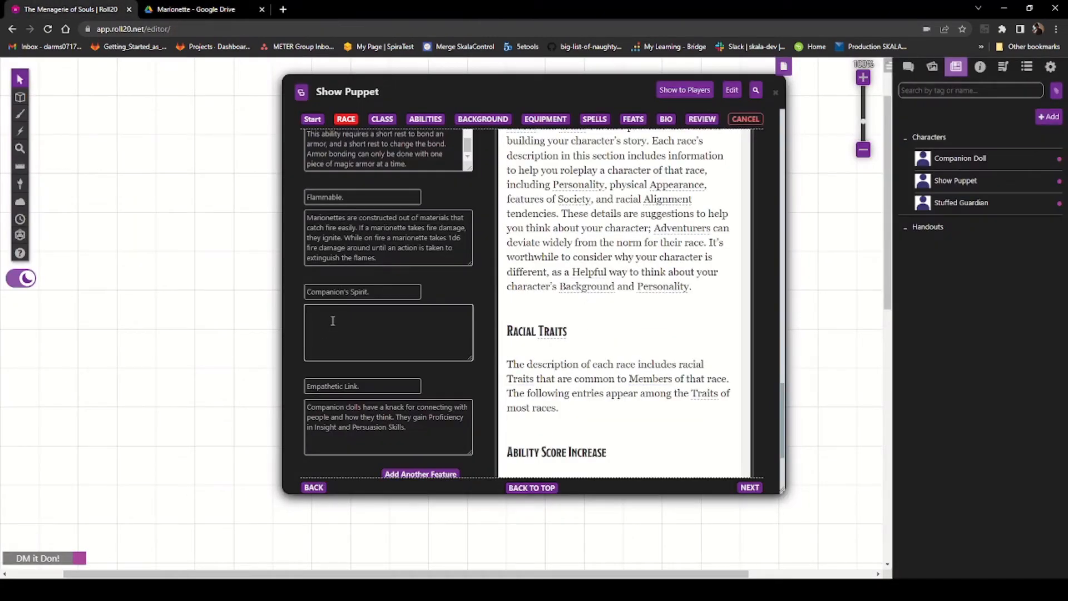
pyautogui.hotkey('ctrl', 'v')
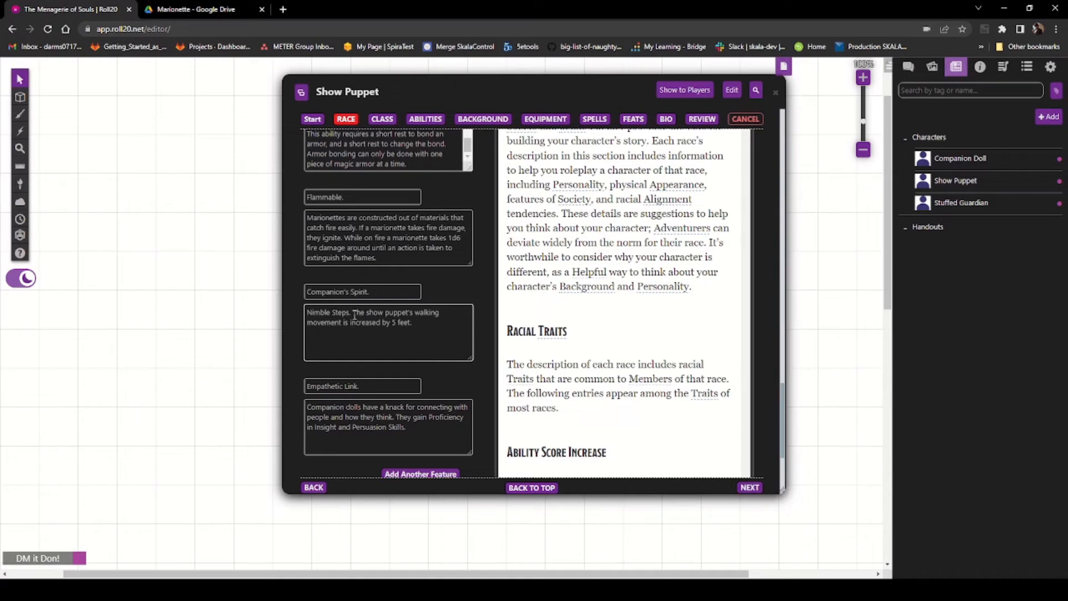
pyautogui.moveTo(355, 315); pyautogui.dragTo(285, 315)
pyautogui.hotkey('ctrl', 'x')
pyautogui.moveTo(371, 292); pyautogui.dragTo(286, 290)
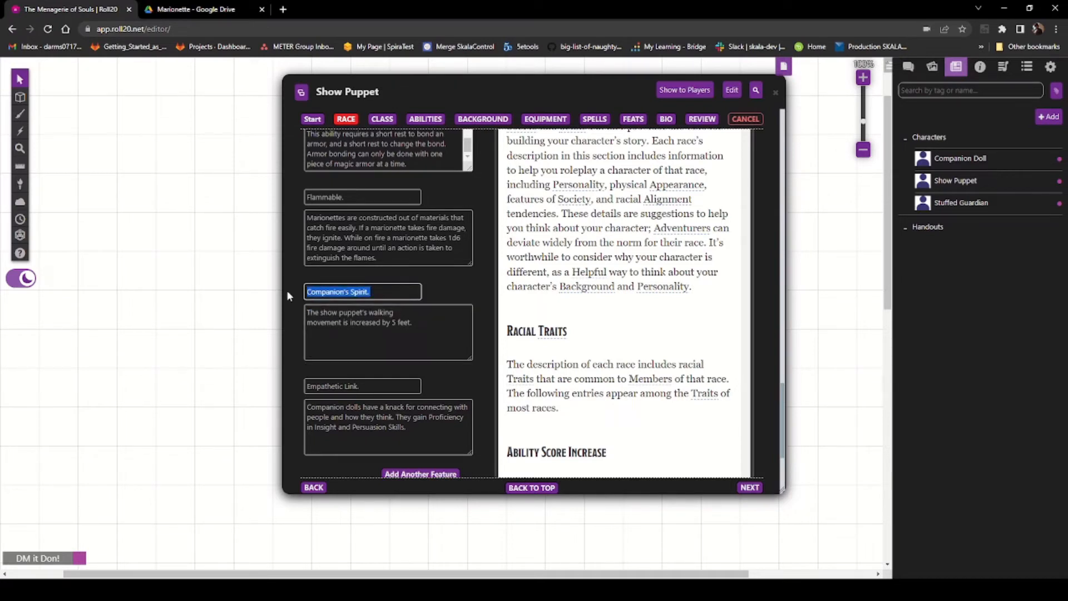
pyautogui.hotkey('ctrl', 'v')
pyautogui.click(437, 315)
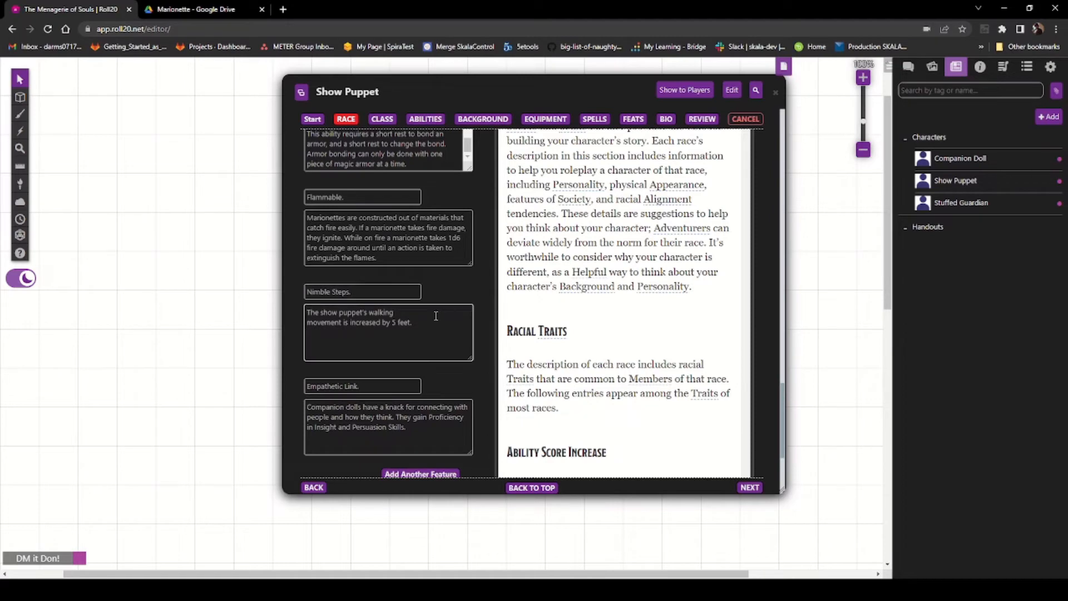
pyautogui.press('Delete')
pyautogui.click(396, 348)
# Step: Copy the Natural Performer trait text from the PDF
pyautogui.click(196, 9)
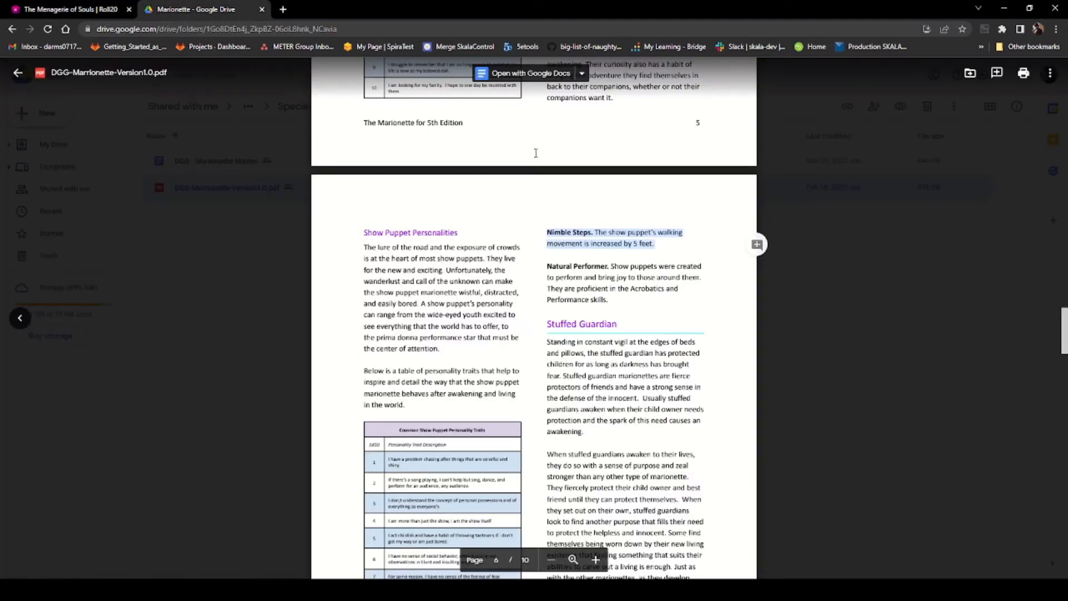
pyautogui.moveTo(612, 299); pyautogui.dragTo(535, 261)
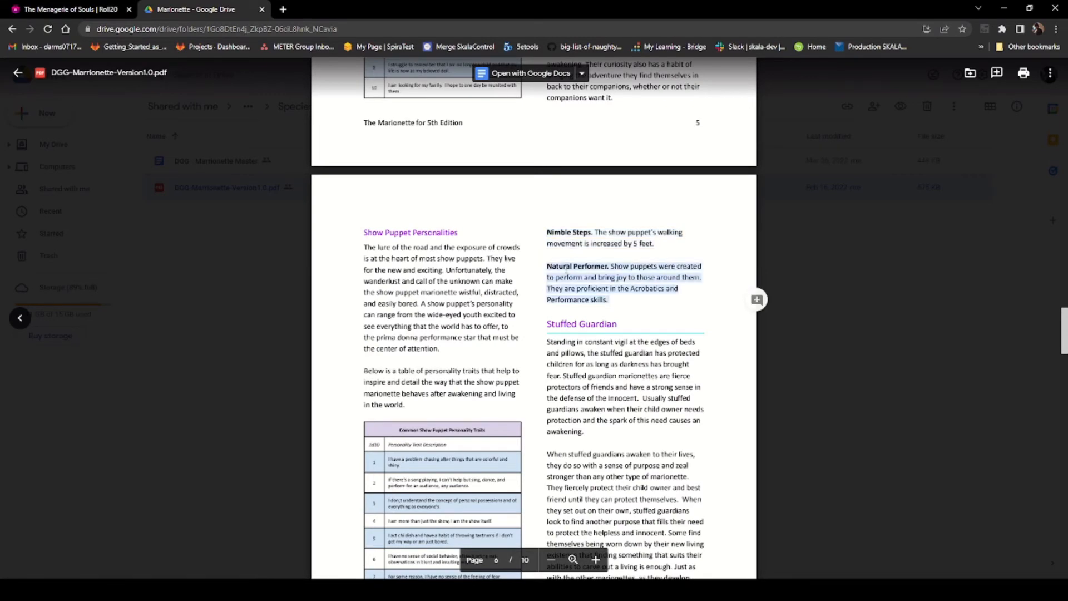
pyautogui.rightClick(566, 271)
pyautogui.click(593, 284)
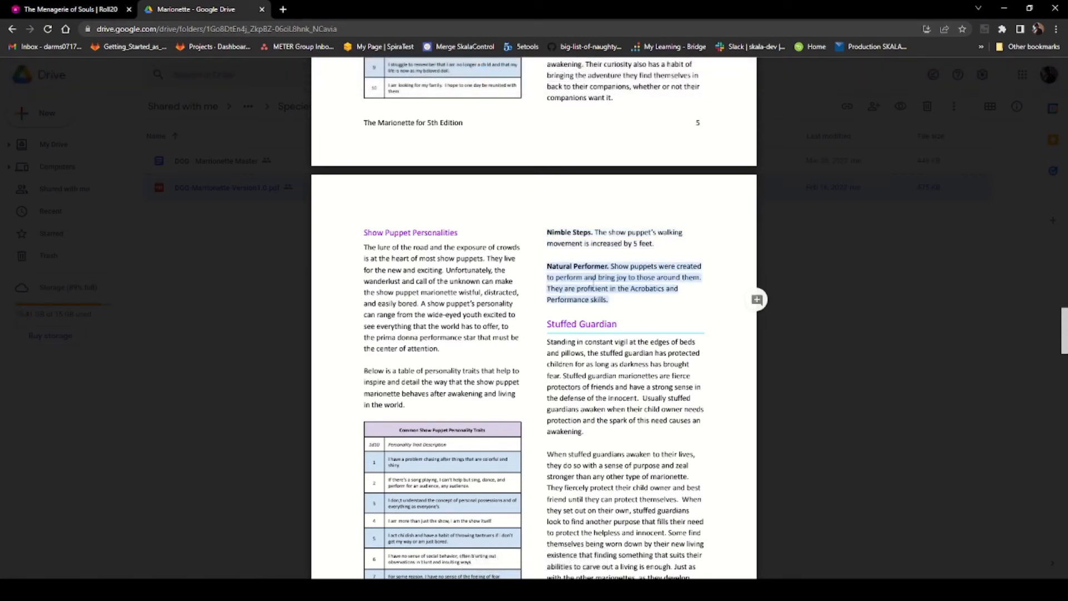
pyautogui.click(70, 9)
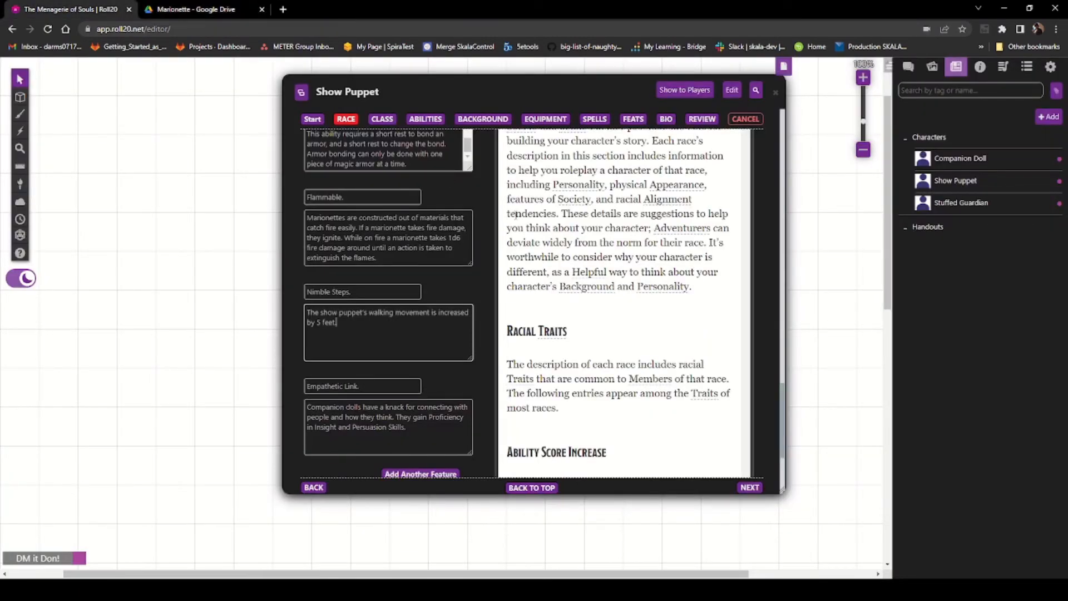
# Step: Replace the Empathetic Link description with the Natural Performer text and clear the feature's name
pyautogui.click(395, 421)
pyautogui.hotkey('ctrl', 'a')
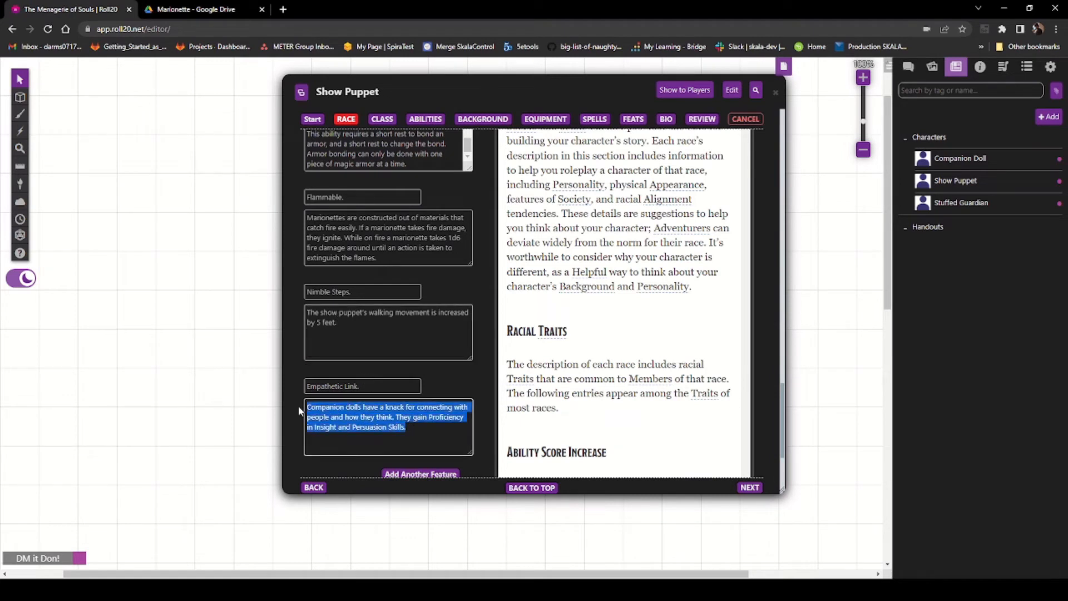
pyautogui.hotkey('ctrl', 'v')
pyautogui.moveTo(412, 386); pyautogui.dragTo(249, 384)
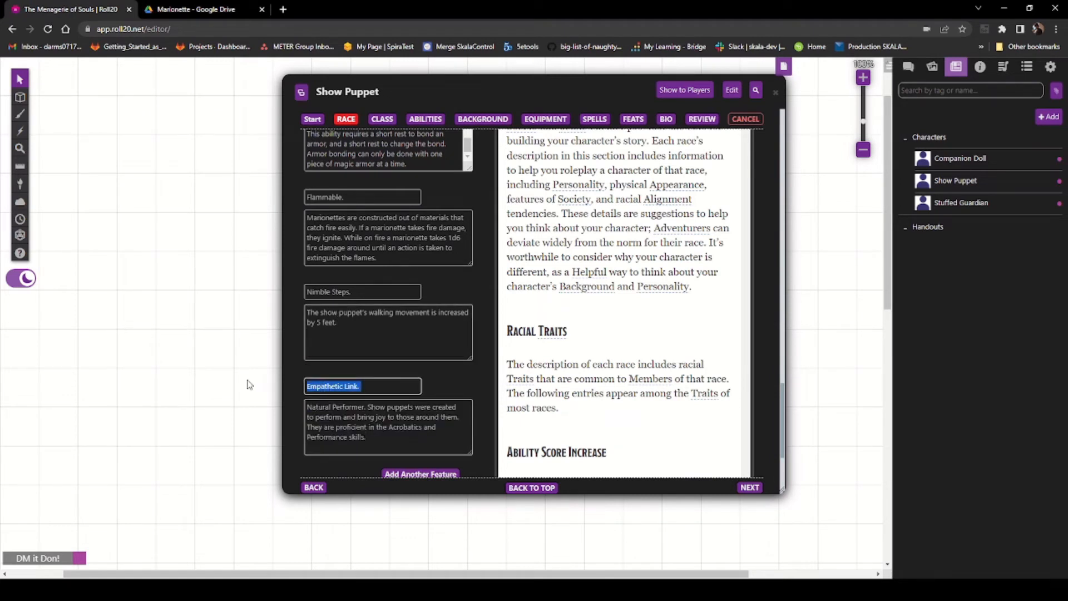
pyautogui.press('BackSpace')
# Step: Name the feature Natural Performer. and remove the trait name from the start of its description
pyautogui.moveTo(368, 408); pyautogui.dragTo(266, 408)
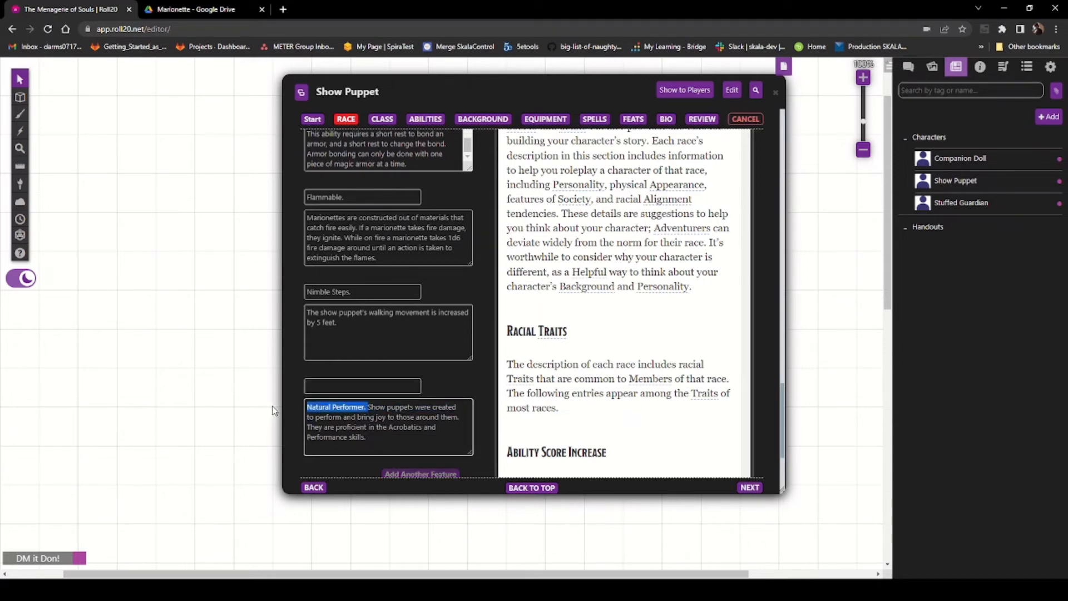
pyautogui.click(374, 384)
pyautogui.hotkey('ctrl', 'v')
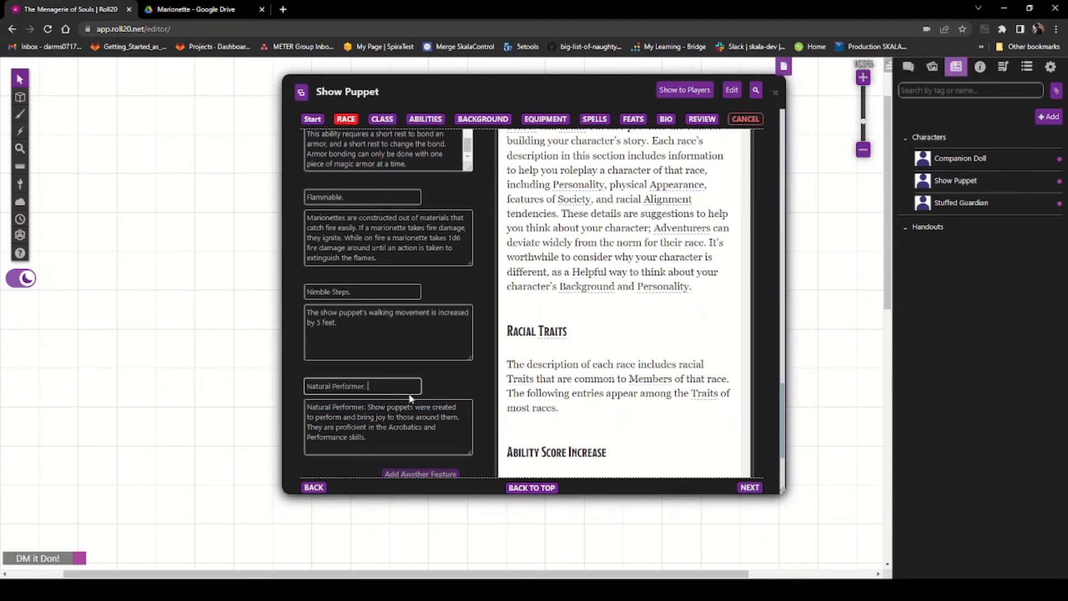
pyautogui.click(366, 408)
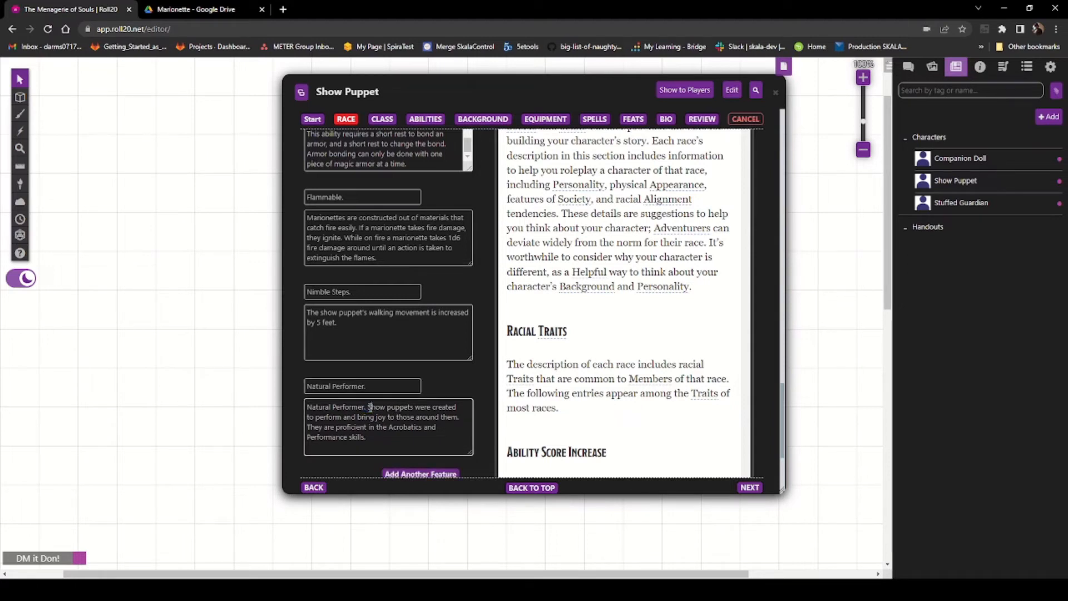
pyautogui.moveTo(368, 407); pyautogui.dragTo(215, 396)
pyautogui.press('BackSpace')
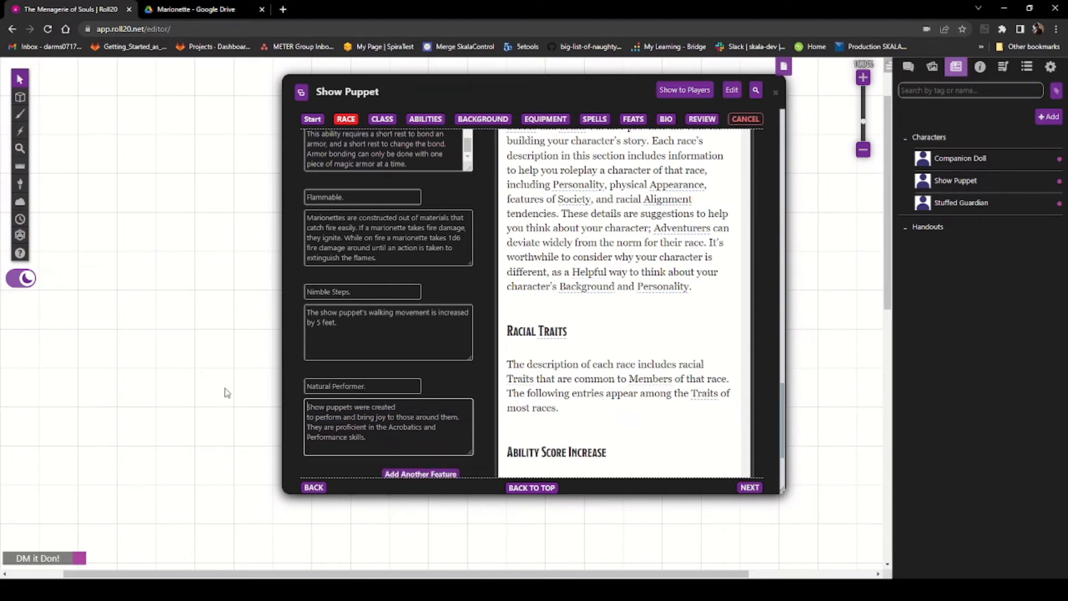
# Step: Join the Natural Performer description's lines into a single continuous paragraph
pyautogui.click(413, 407)
pyautogui.press('Delete')
pyautogui.click(412, 418)
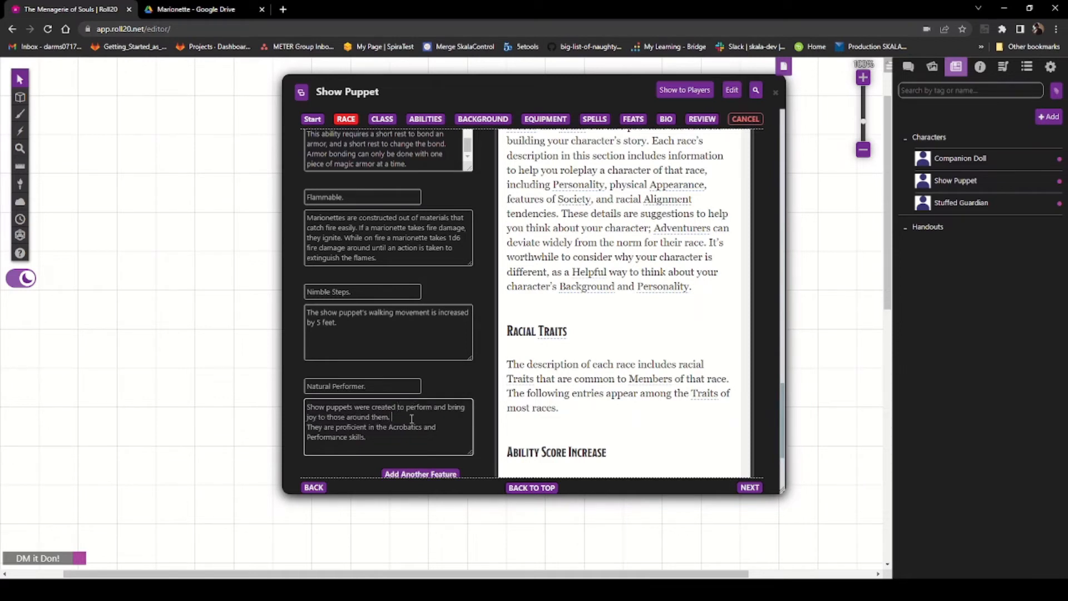
pyautogui.press('Delete')
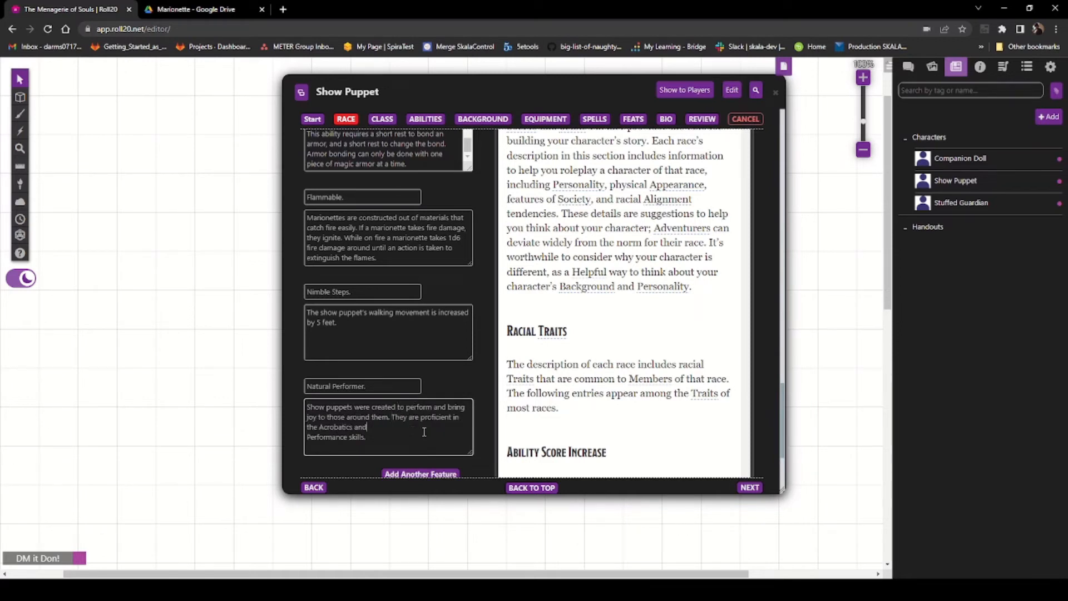
pyautogui.press('Delete')
# Step: Return to the Show Puppet's race page and set its speed to 30
pyautogui.scroll(-3, 452, 423)
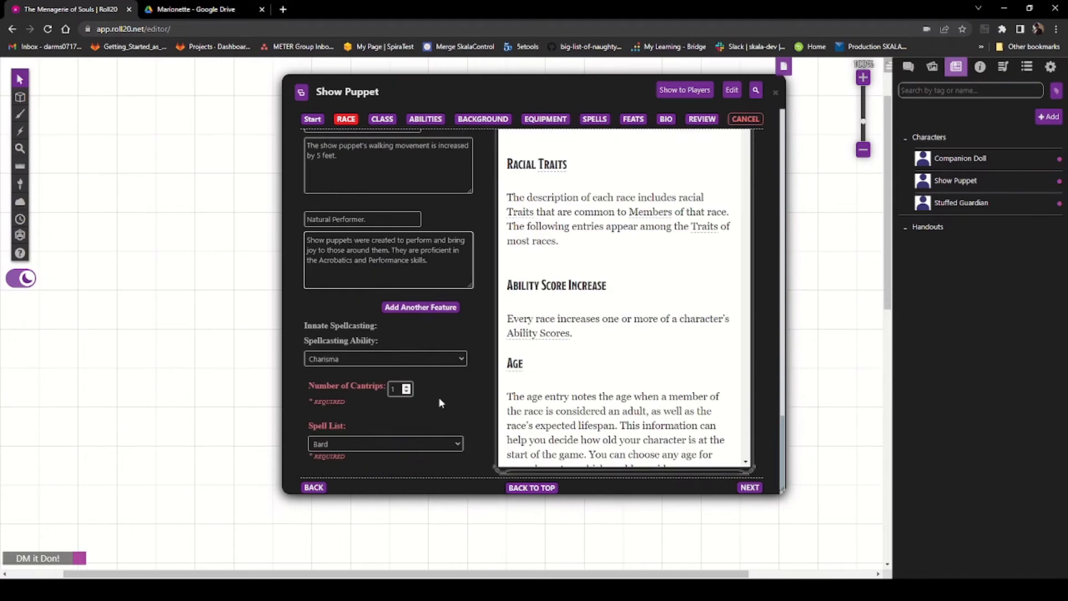
pyautogui.scroll(-1, 438, 403)
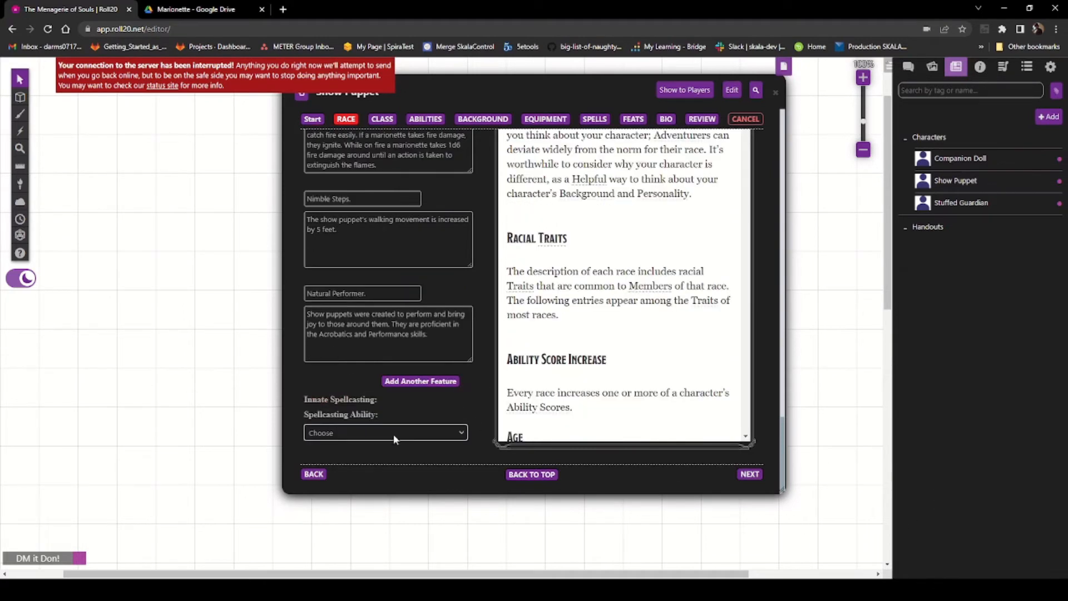
pyautogui.click(305, 121)
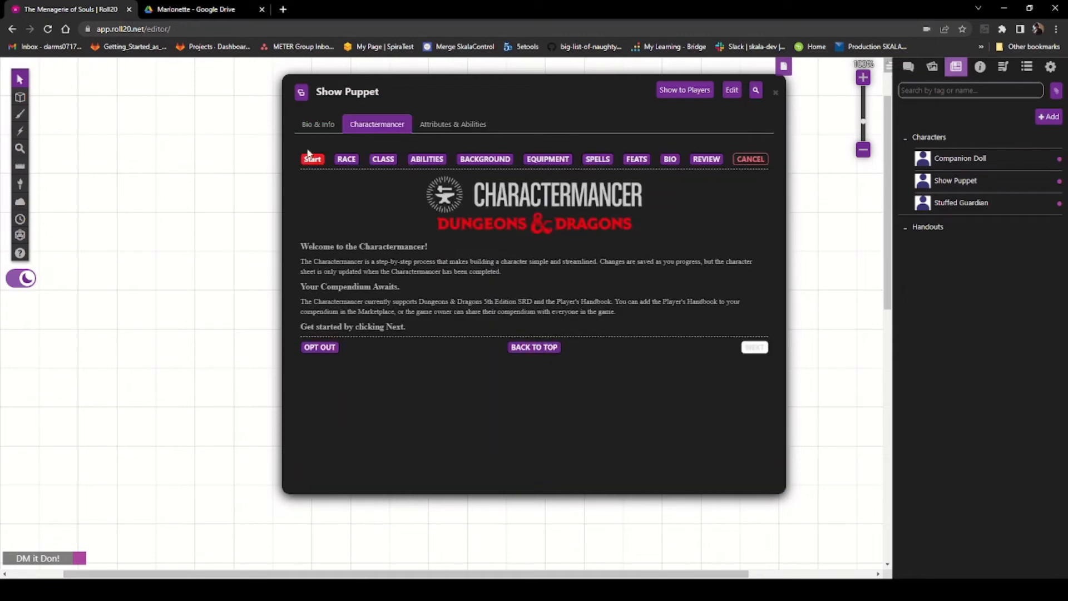
pyautogui.click(346, 161)
pyautogui.scroll(-8, 422, 338)
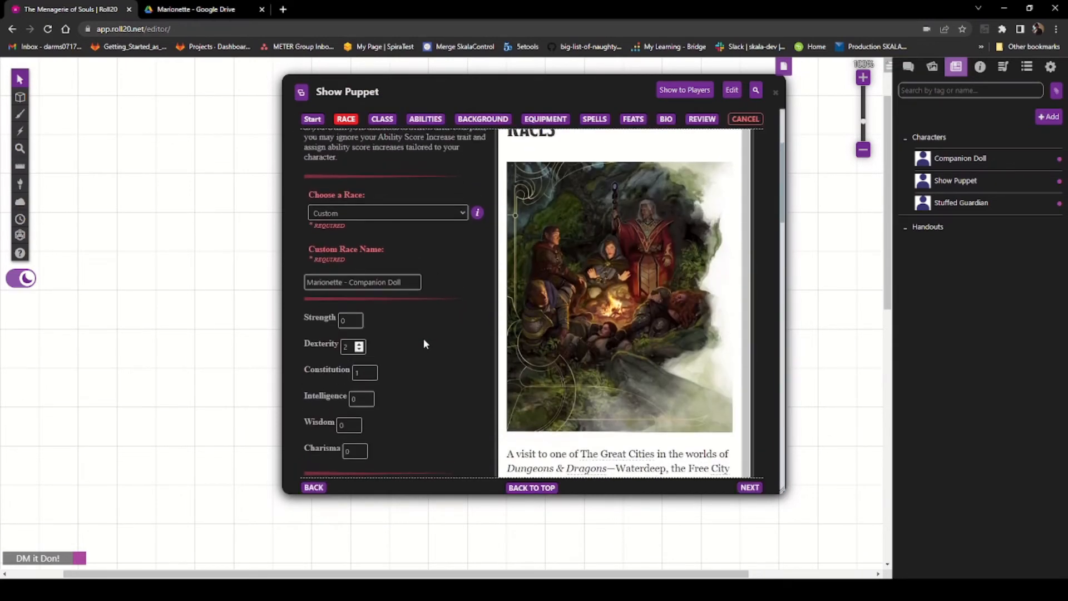
pyautogui.scroll(-3, 428, 336)
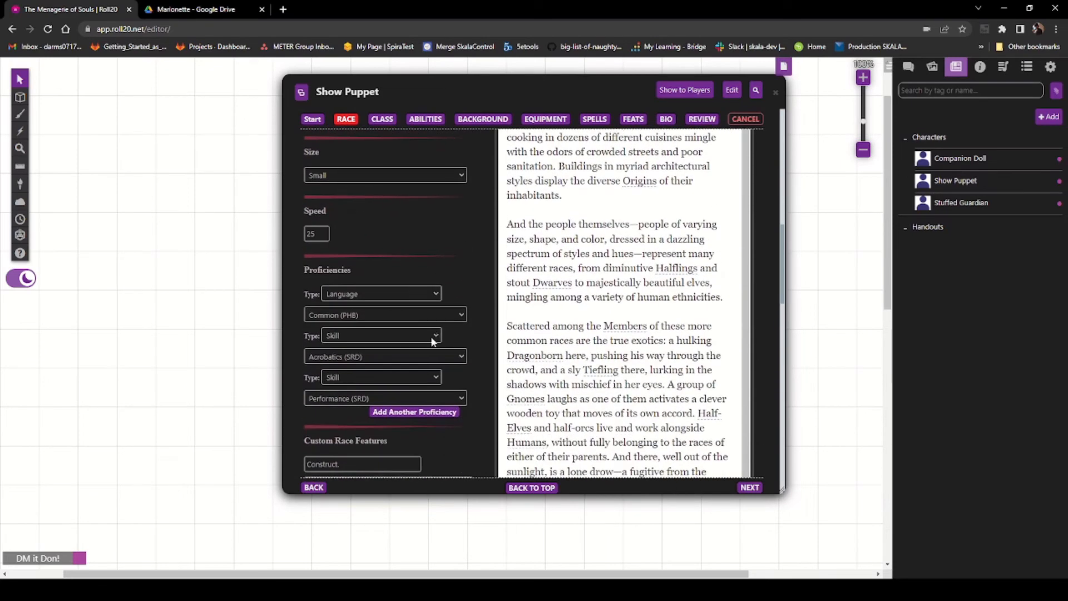
pyautogui.scroll(2, 411, 271)
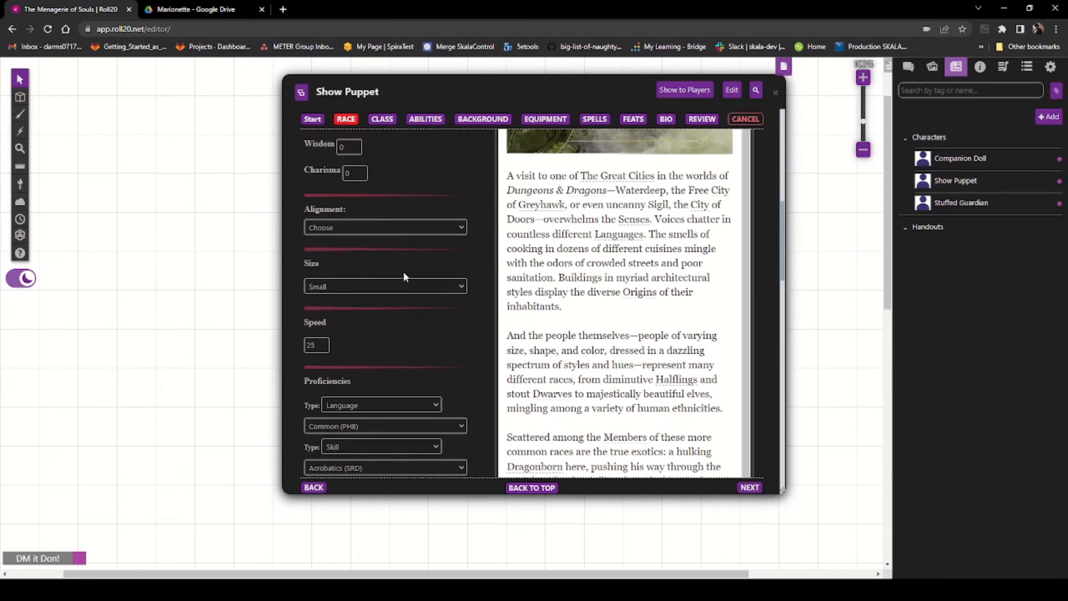
pyautogui.click(322, 343)
# Step: Scroll through the race page to review the ability scores, proficiencies and custom race features
pyautogui.scroll(3, 407, 320)
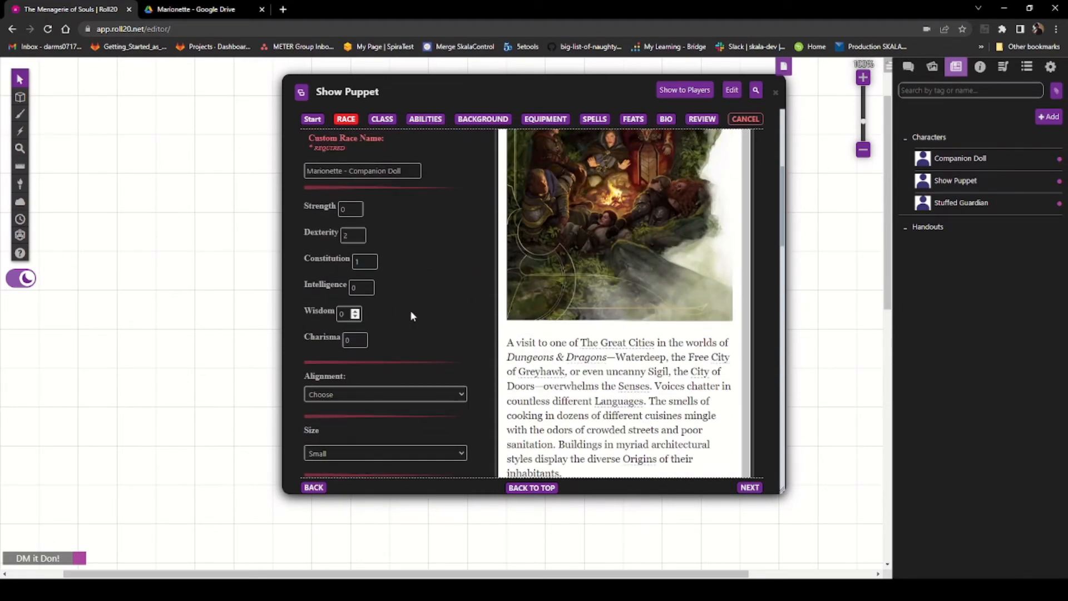
pyautogui.scroll(-6, 409, 318)
pyautogui.scroll(-5, 416, 342)
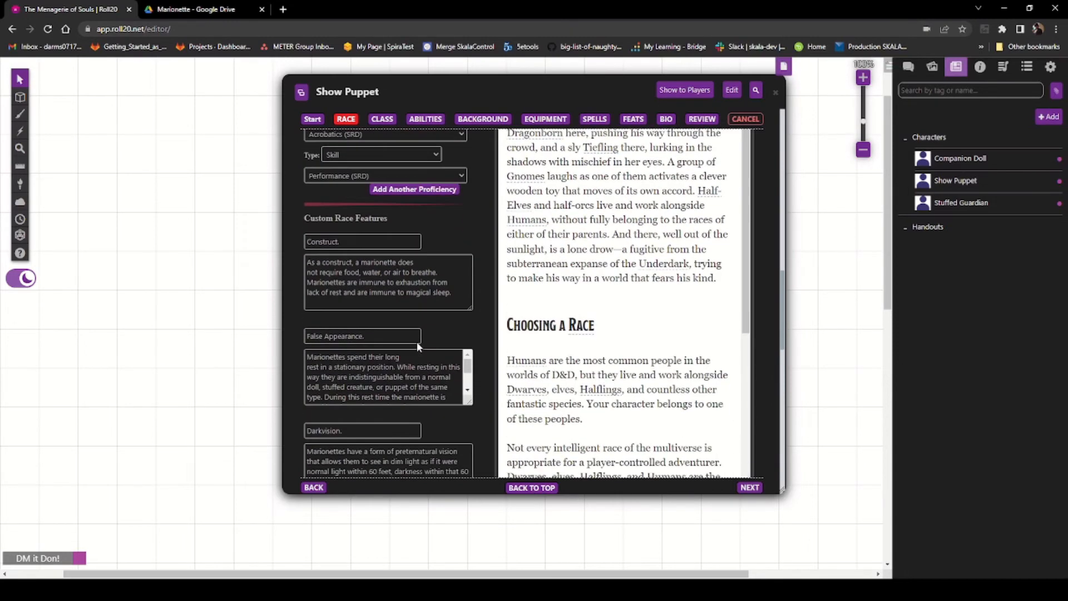
pyautogui.scroll(-4, 371, 351)
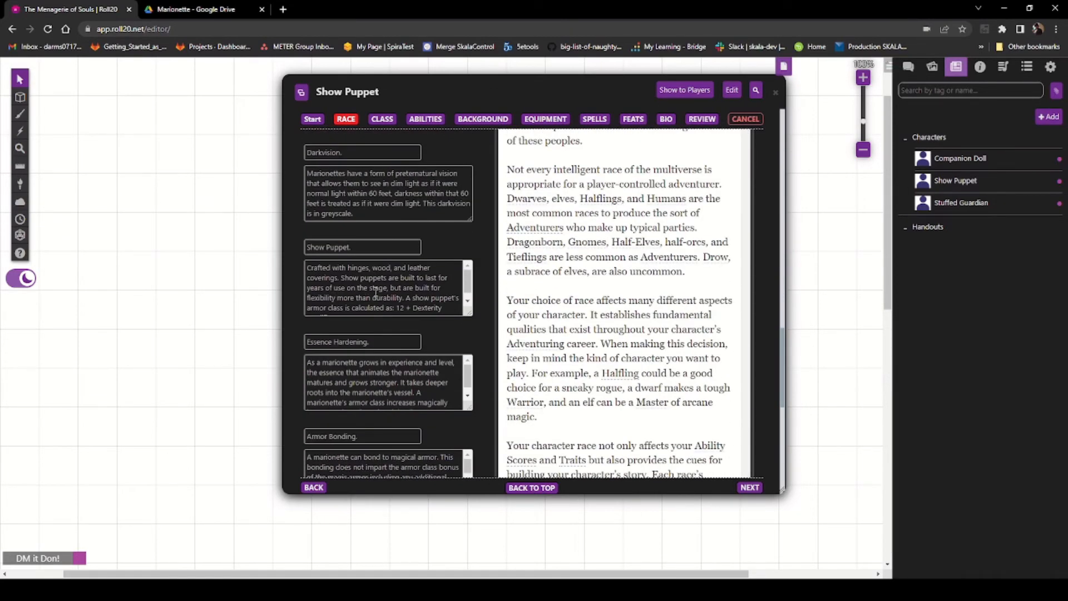
pyautogui.scroll(-4, 379, 290)
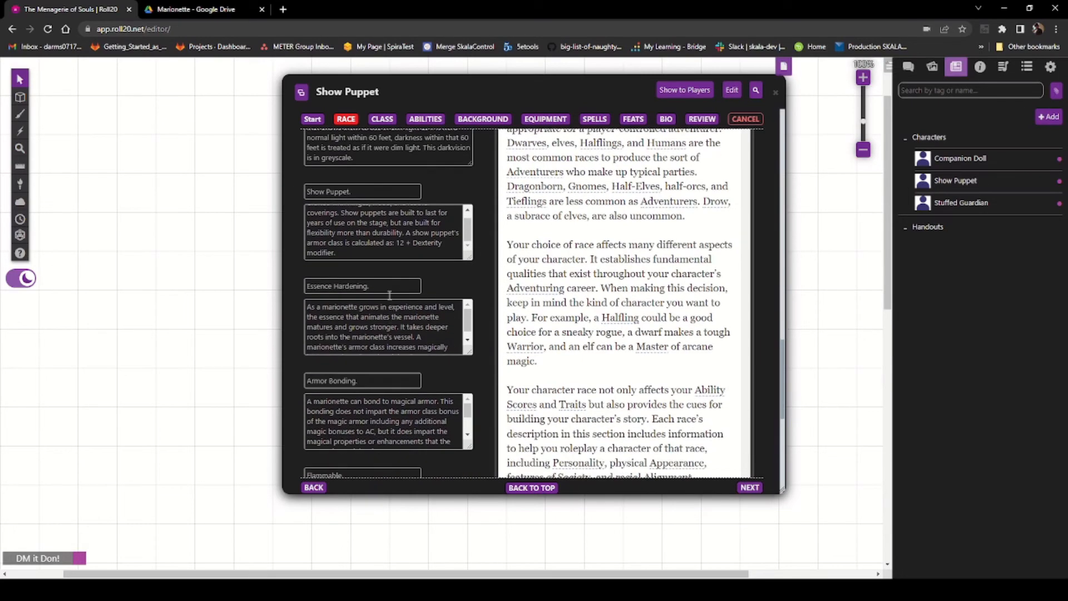
pyautogui.scroll(-3, 401, 375)
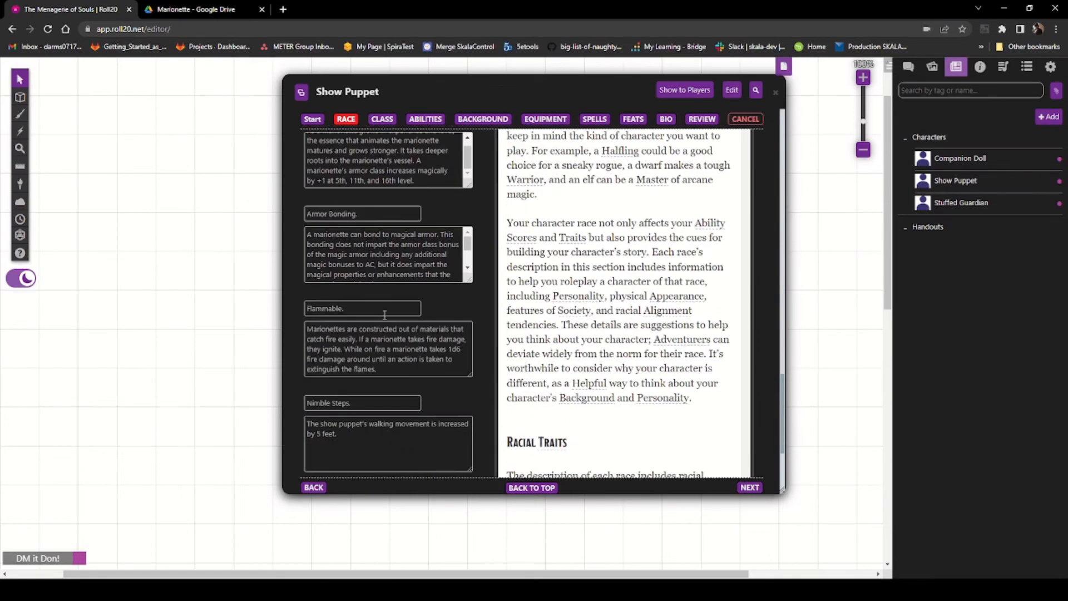
pyautogui.scroll(-3, 384, 315)
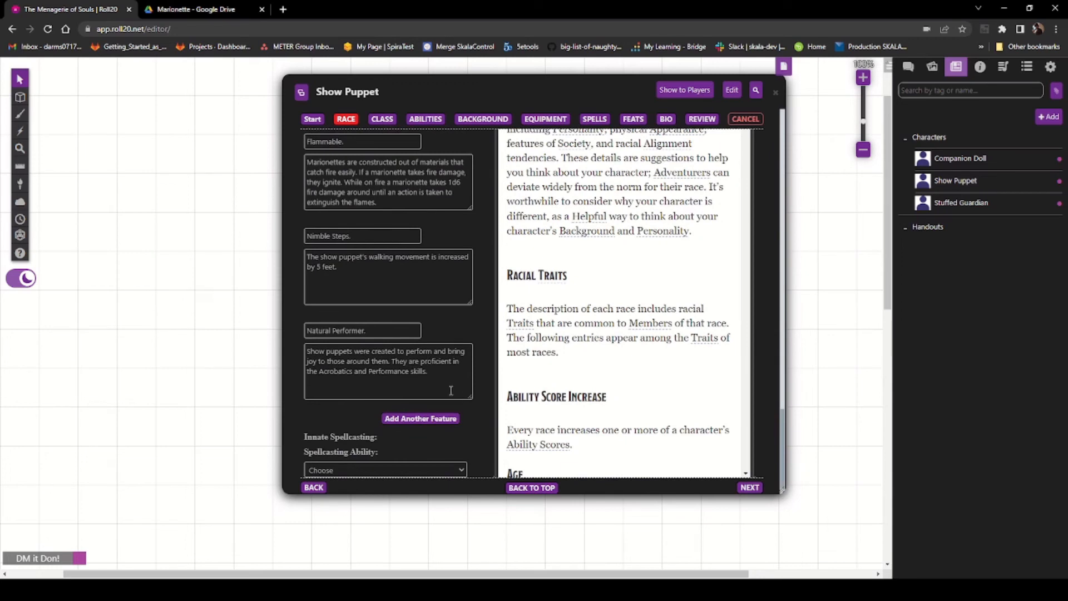
pyautogui.scroll(-1, 390, 414)
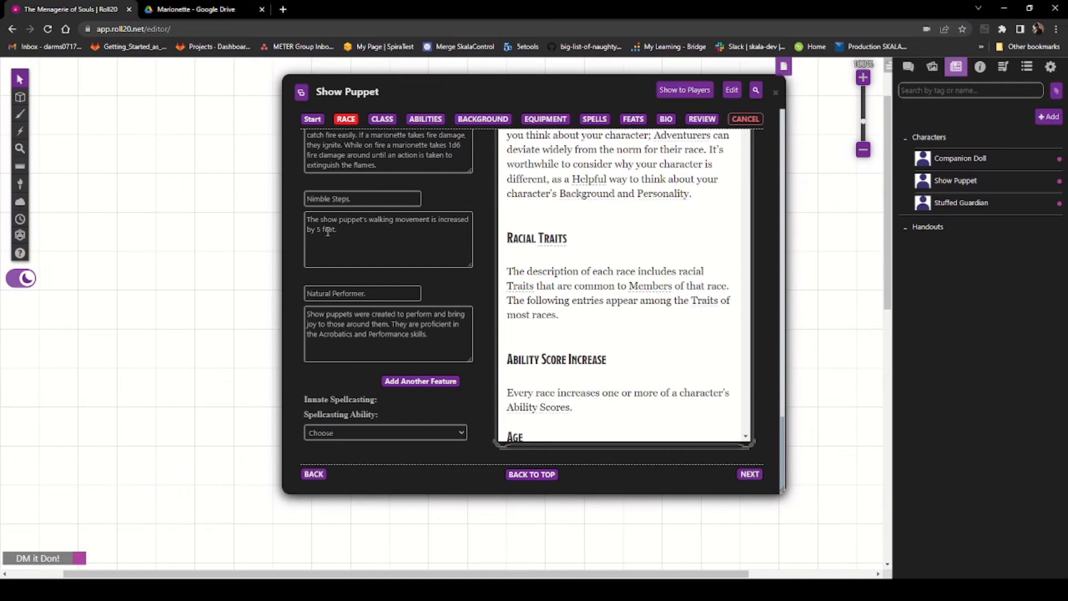
pyautogui.scroll(4, 356, 255)
pyautogui.scroll(8, 356, 256)
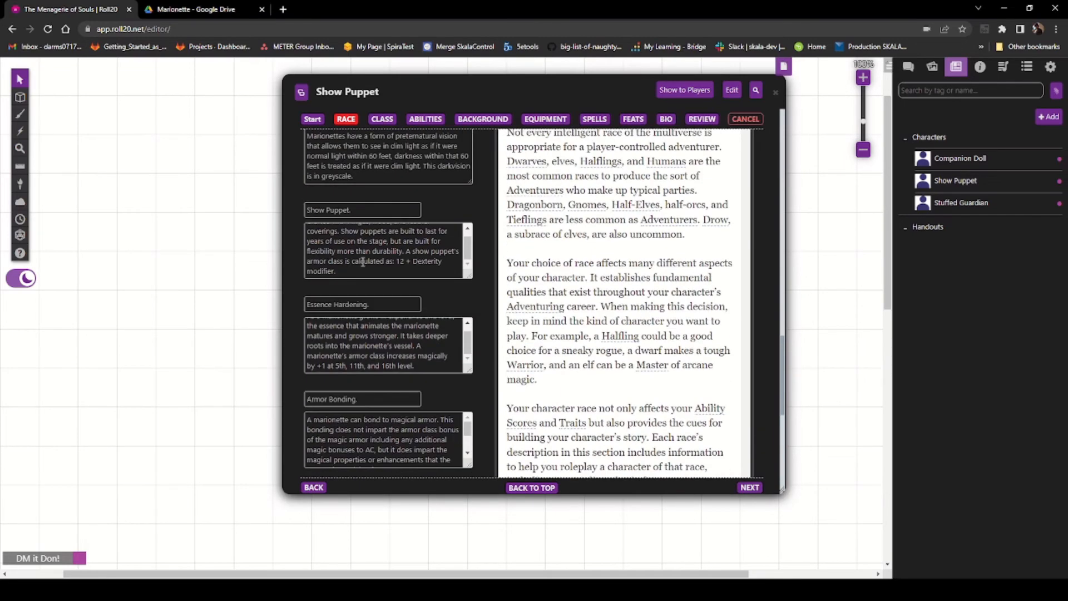
pyautogui.scroll(1, 357, 266)
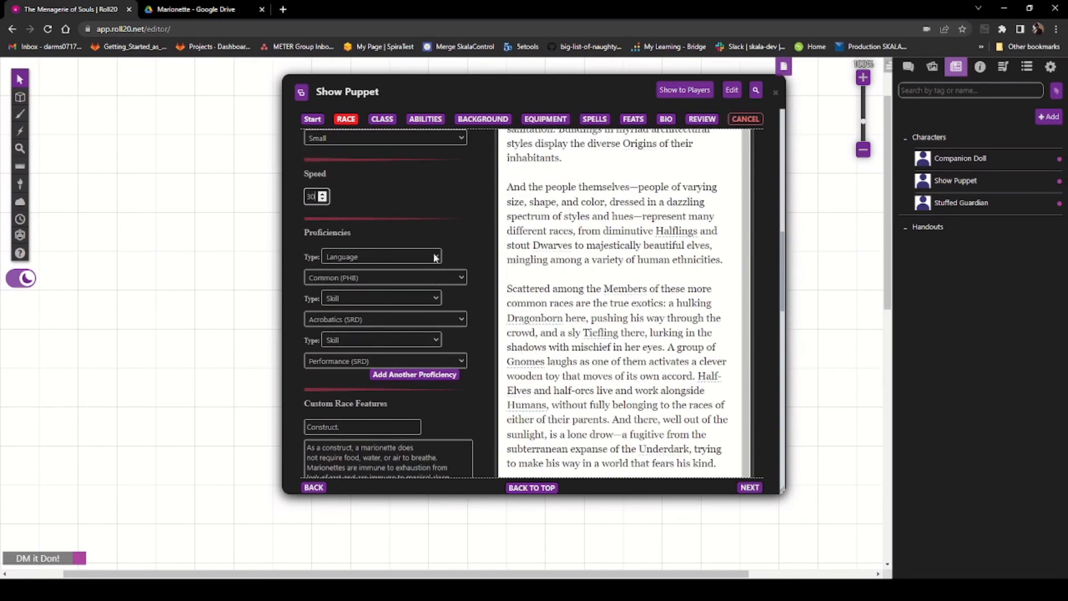
pyautogui.scroll(3, 417, 219)
pyautogui.scroll(7, 420, 245)
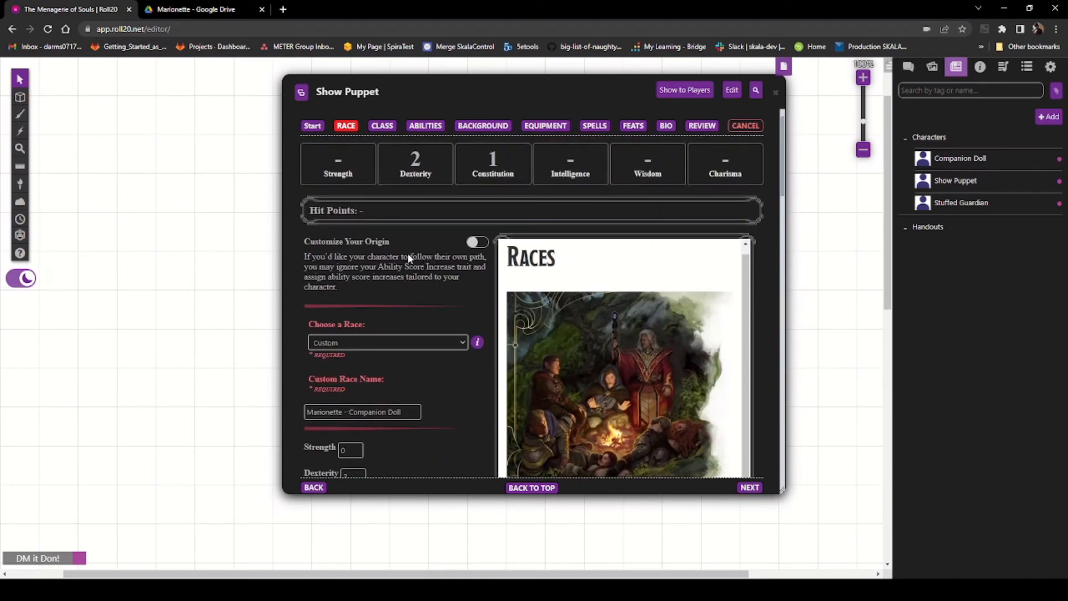
pyautogui.scroll(-3, 408, 253)
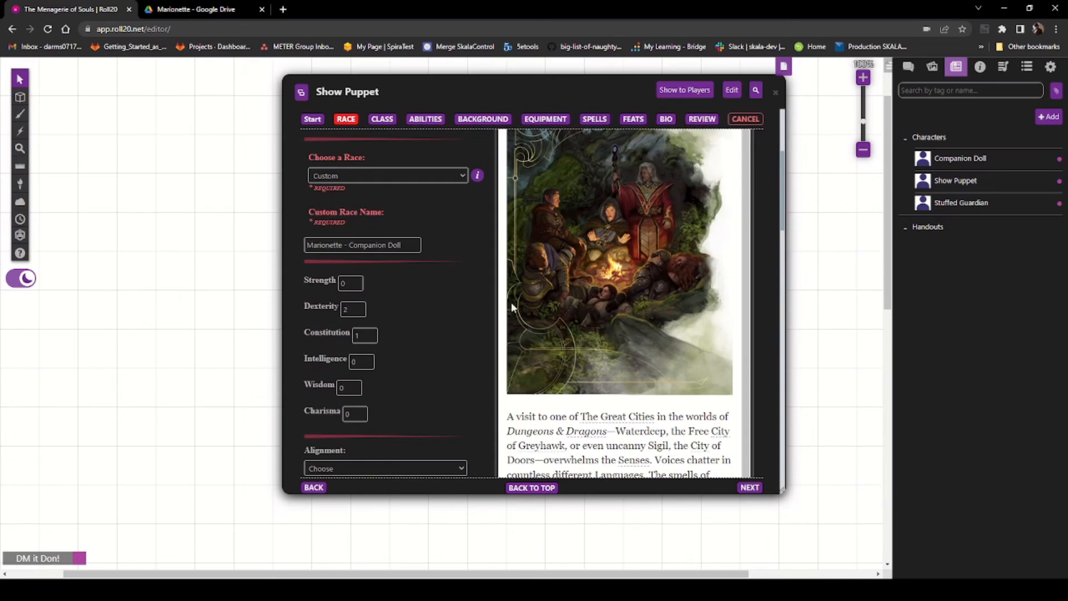
pyautogui.scroll(-5, 442, 323)
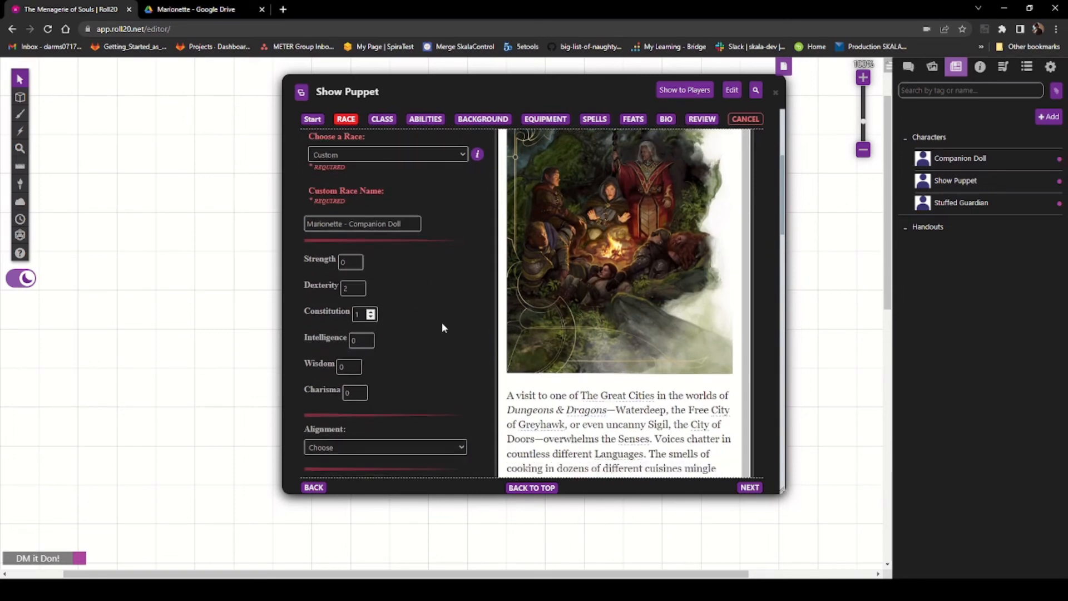
pyautogui.scroll(-6, 443, 321)
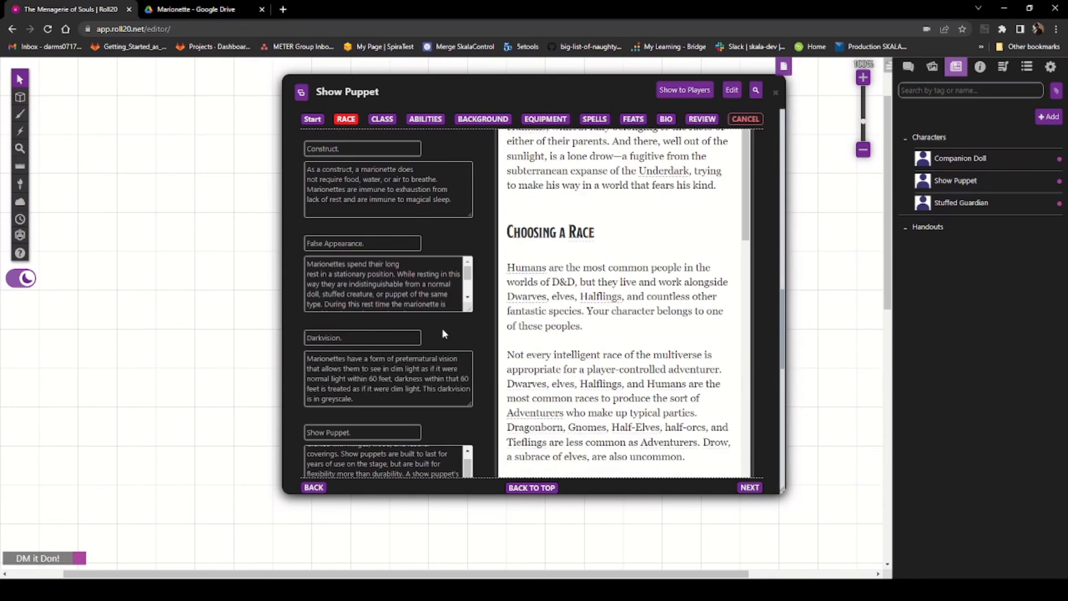
pyautogui.scroll(-10, 444, 358)
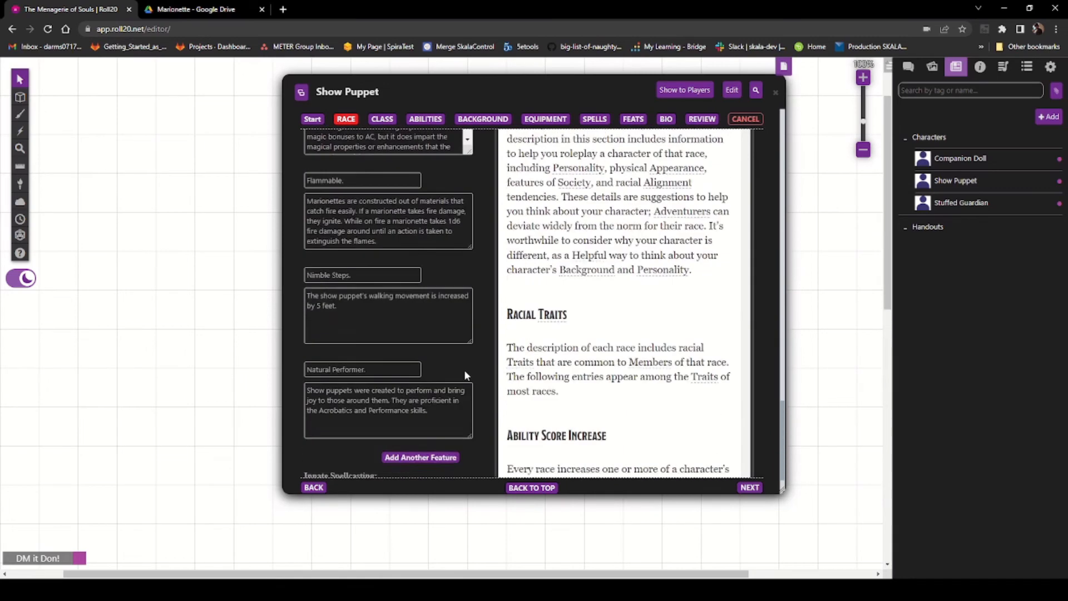
pyautogui.scroll(-2, 459, 410)
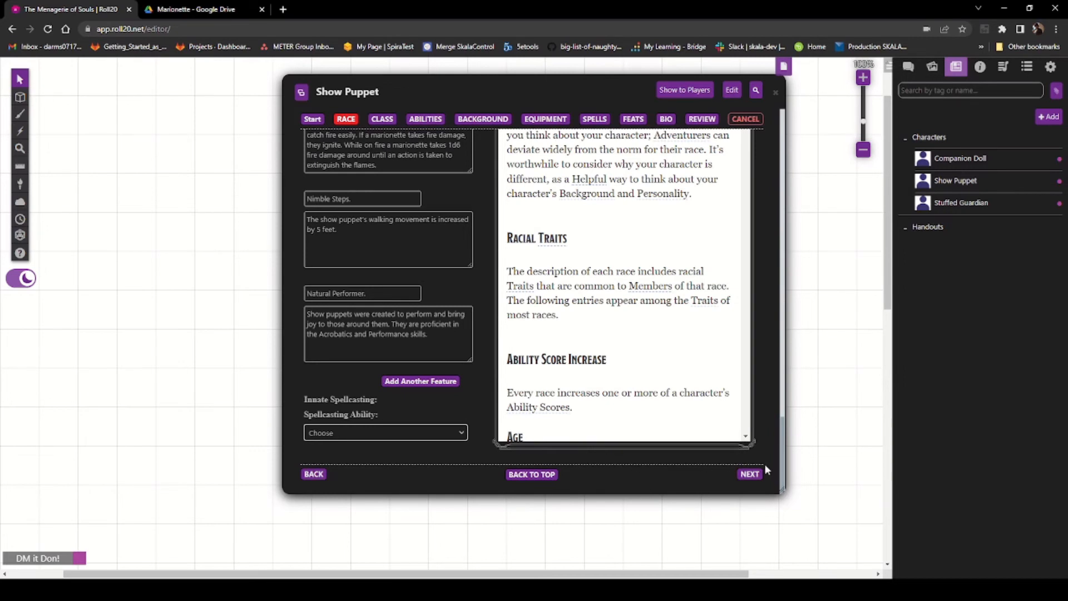
# Step: Check the Review page for missing required fields, then close the Show Puppet sheet
pyautogui.click(303, 120)
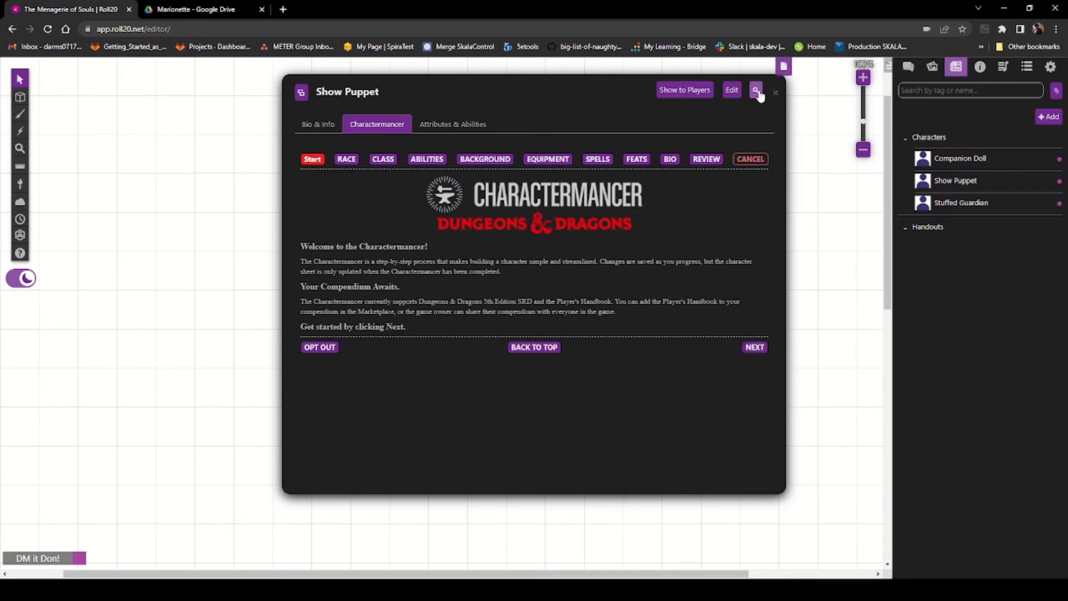
pyautogui.click(699, 161)
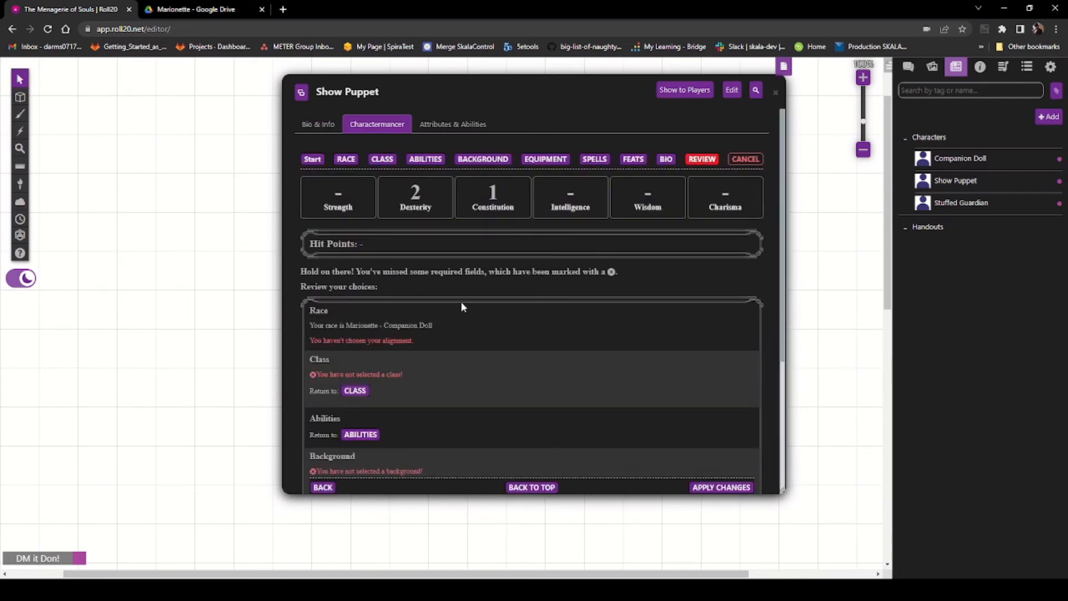
pyautogui.scroll(-3, 459, 300)
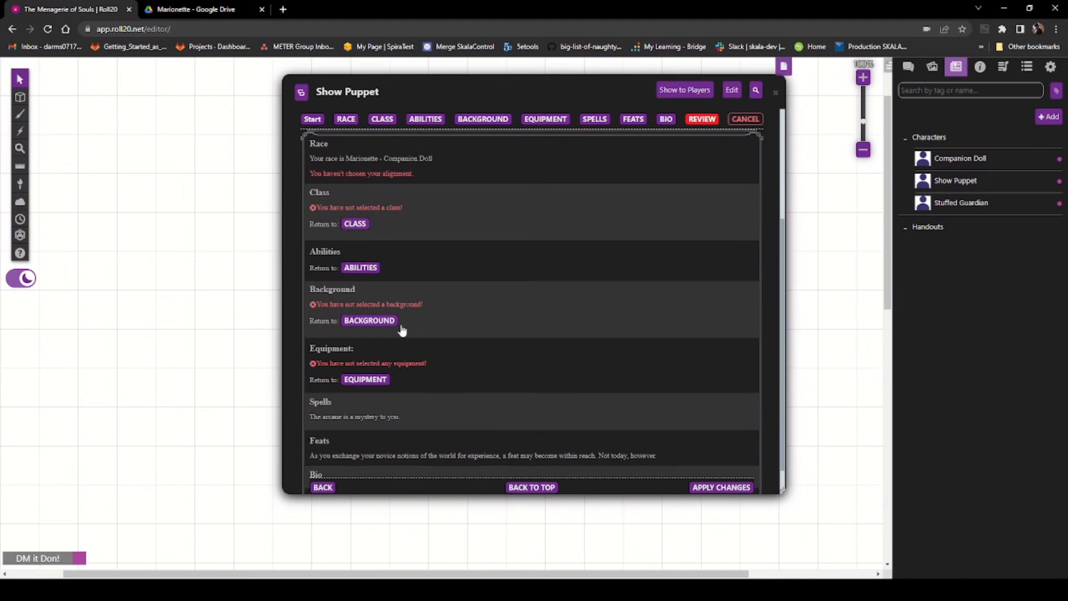
pyautogui.scroll(-1, 423, 410)
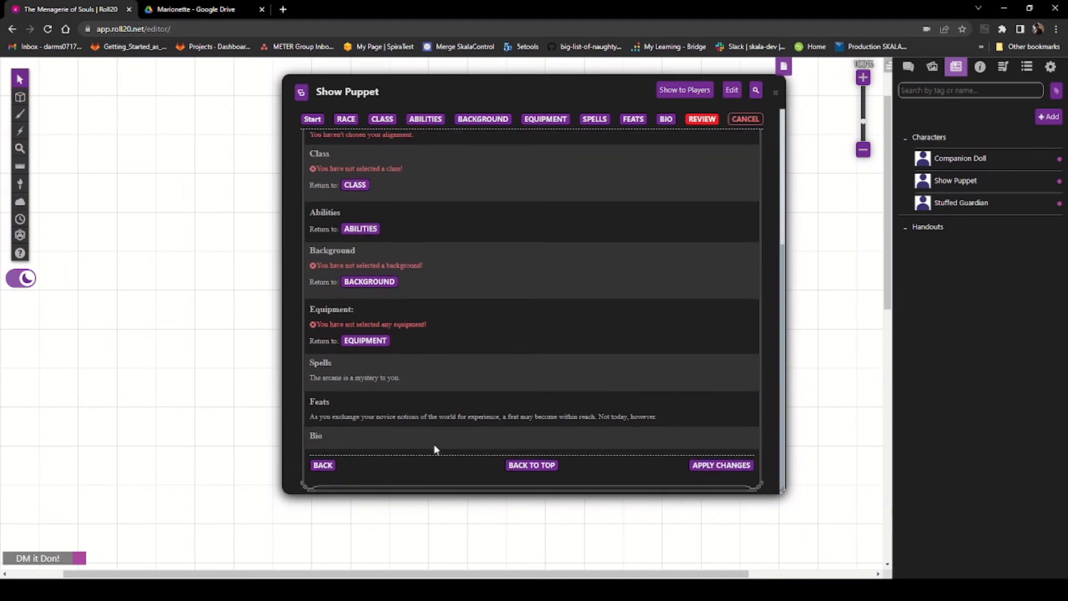
pyautogui.click(313, 119)
pyautogui.click(776, 93)
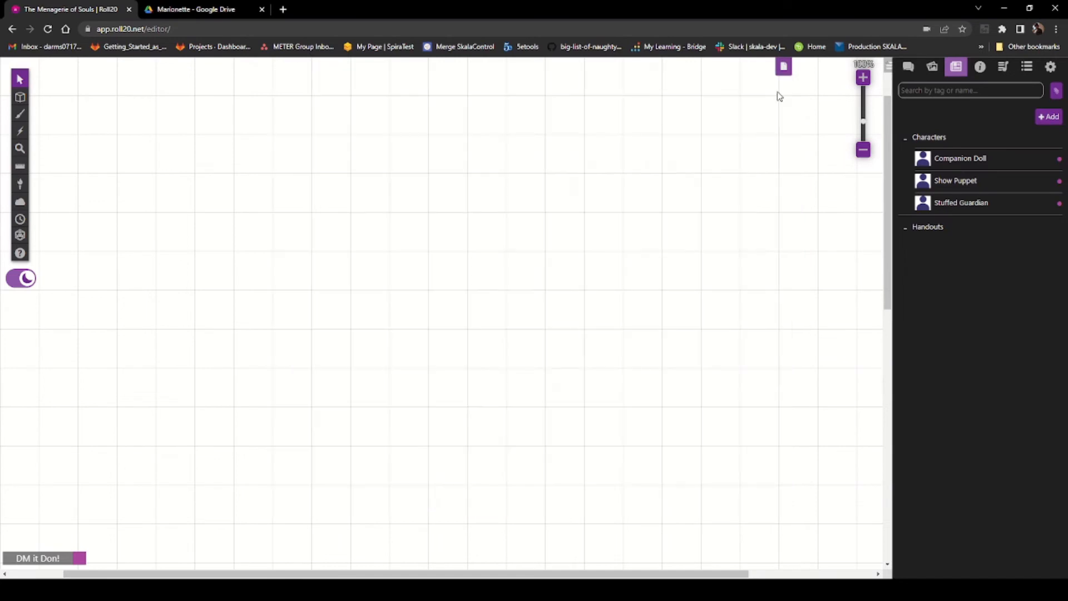
# Step: Duplicate the Show Puppet character from its edit dialog and close the sheet
pyautogui.click(938, 182)
pyautogui.click(732, 91)
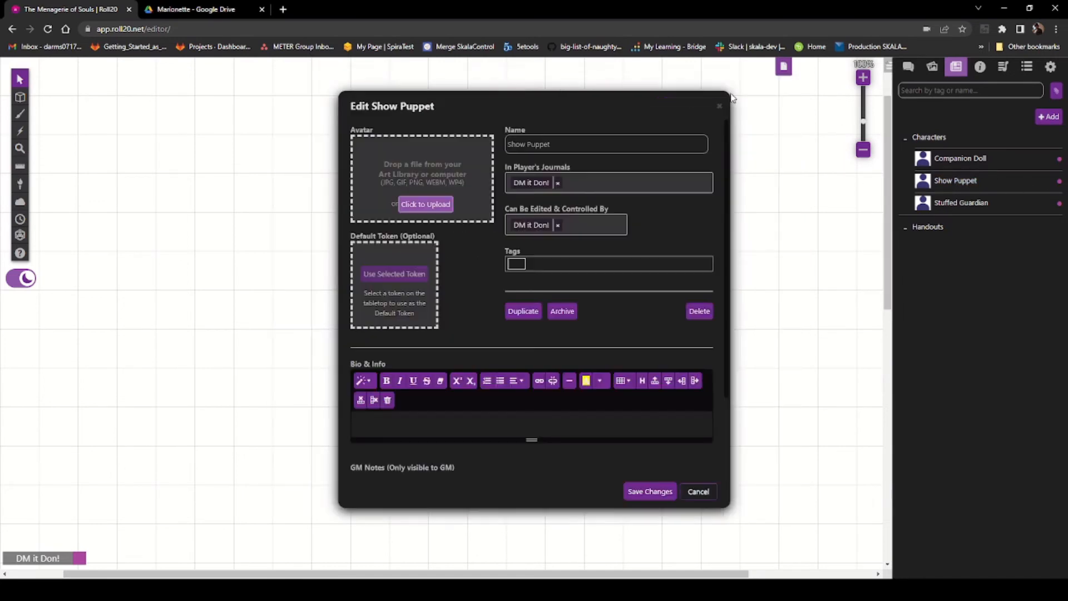
pyautogui.click(520, 311)
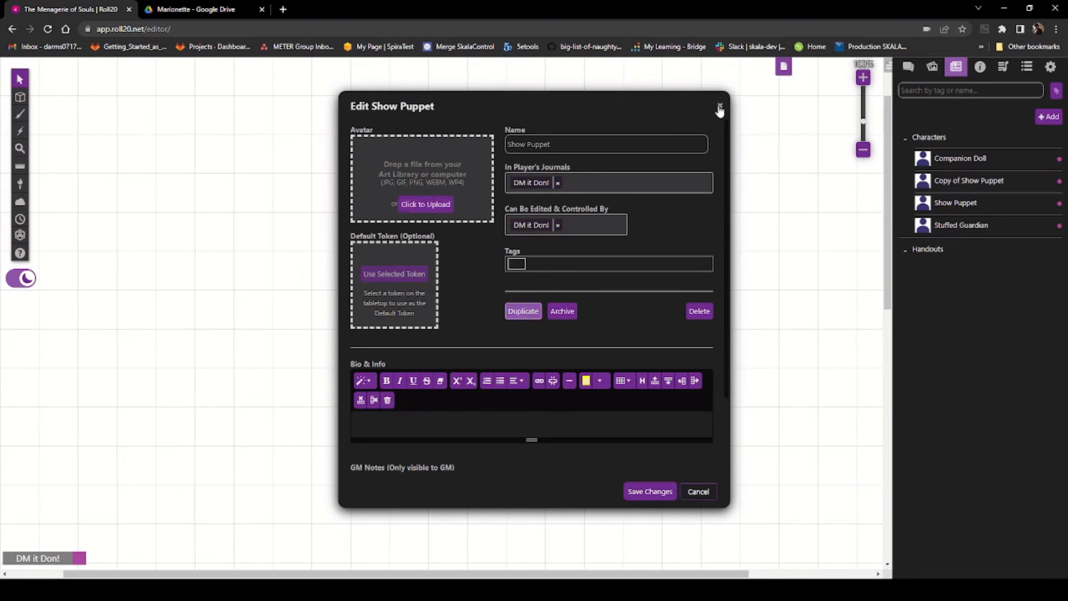
pyautogui.click(719, 106)
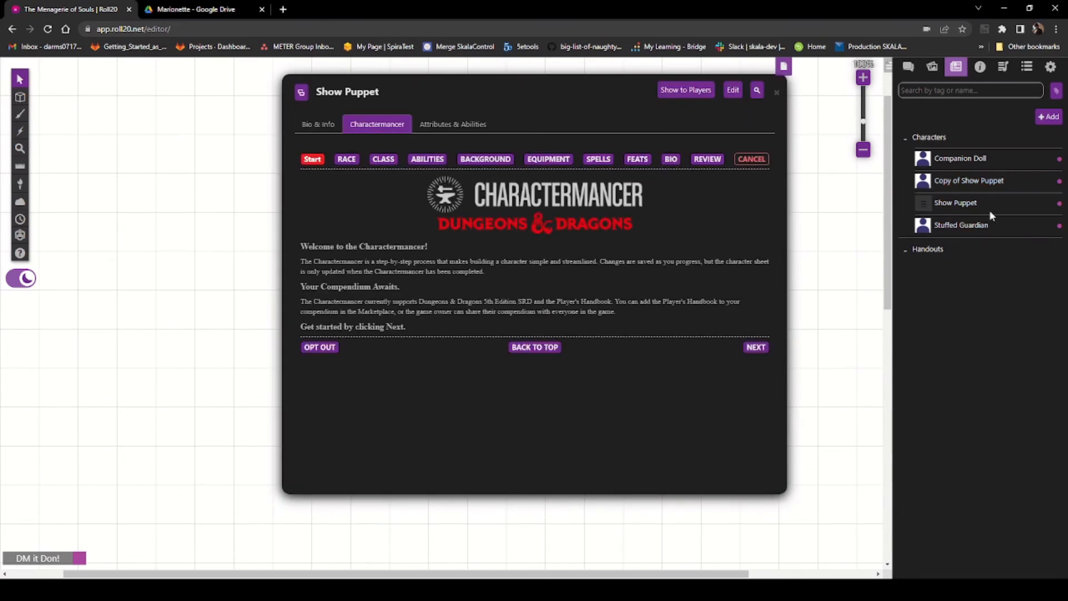
pyautogui.click(777, 91)
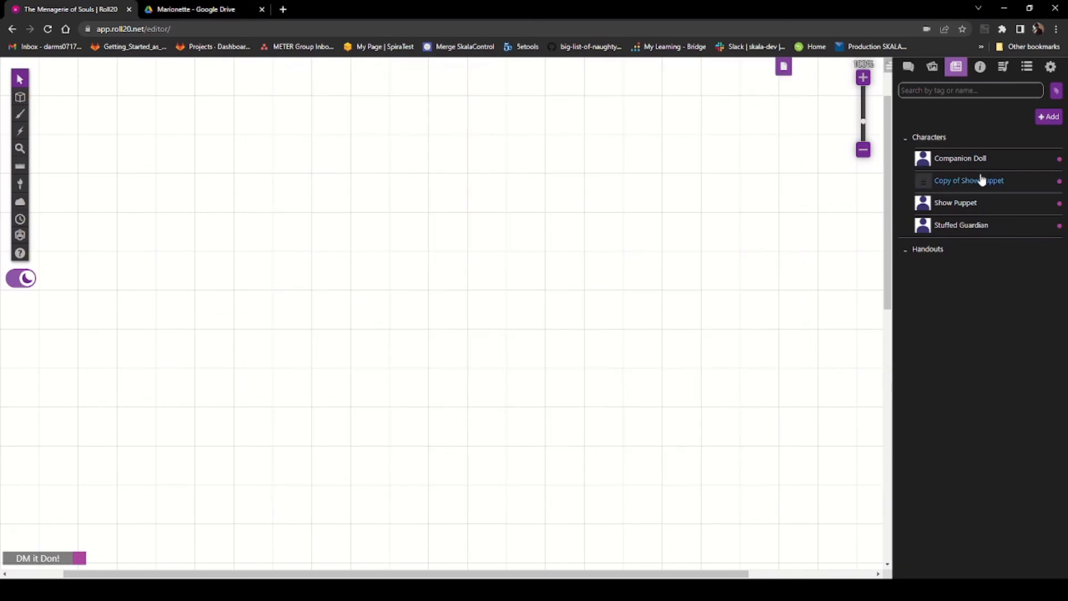
# Step: Open the Copy of Show Puppet character's Charactermancer and review its race page
pyautogui.click(962, 187)
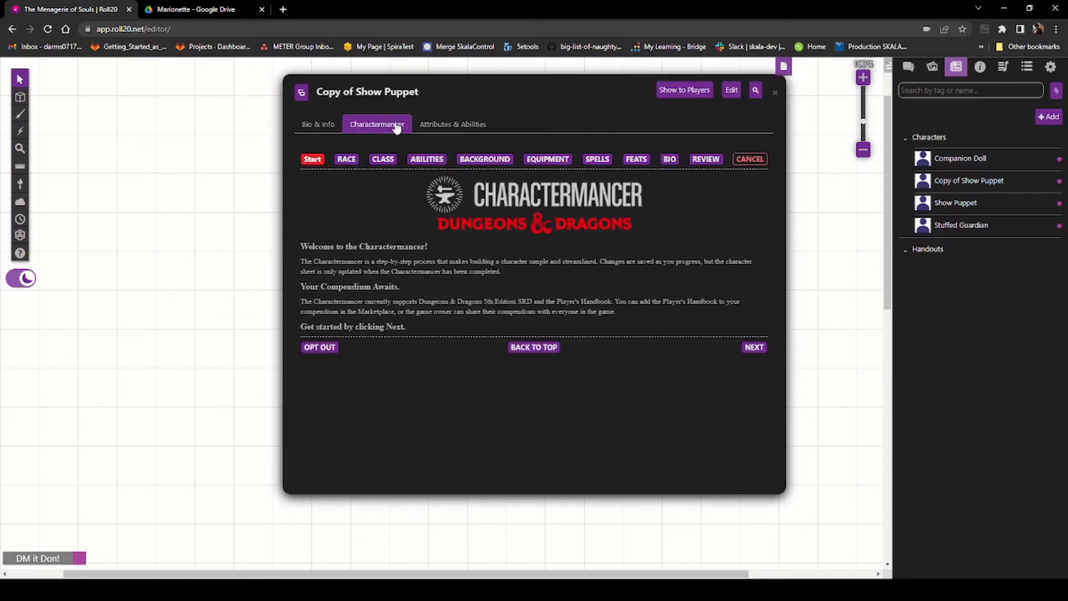
pyautogui.click(347, 159)
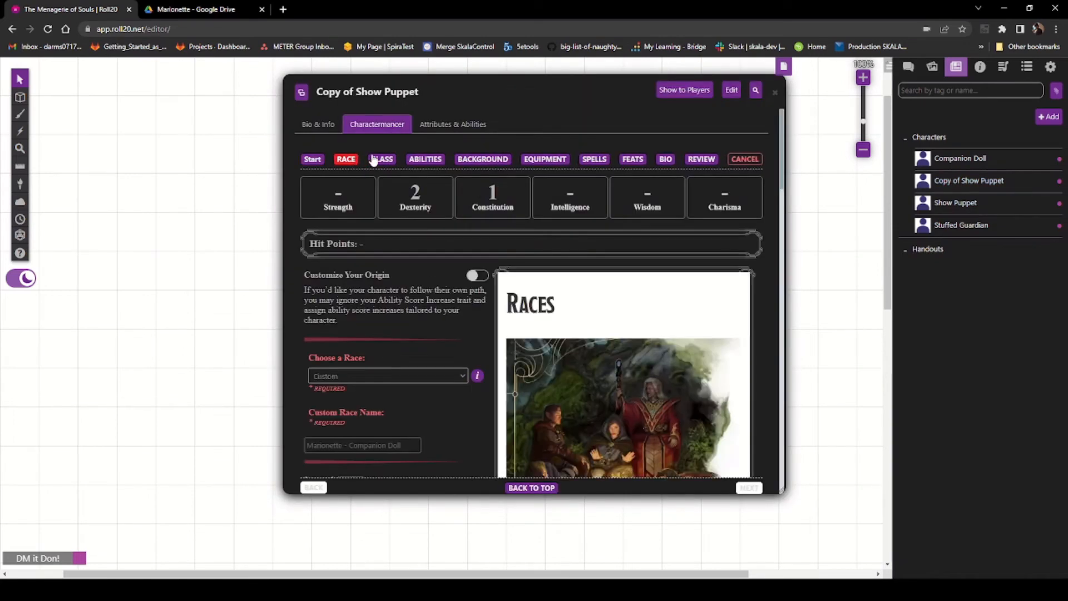
pyautogui.scroll(-3, 401, 272)
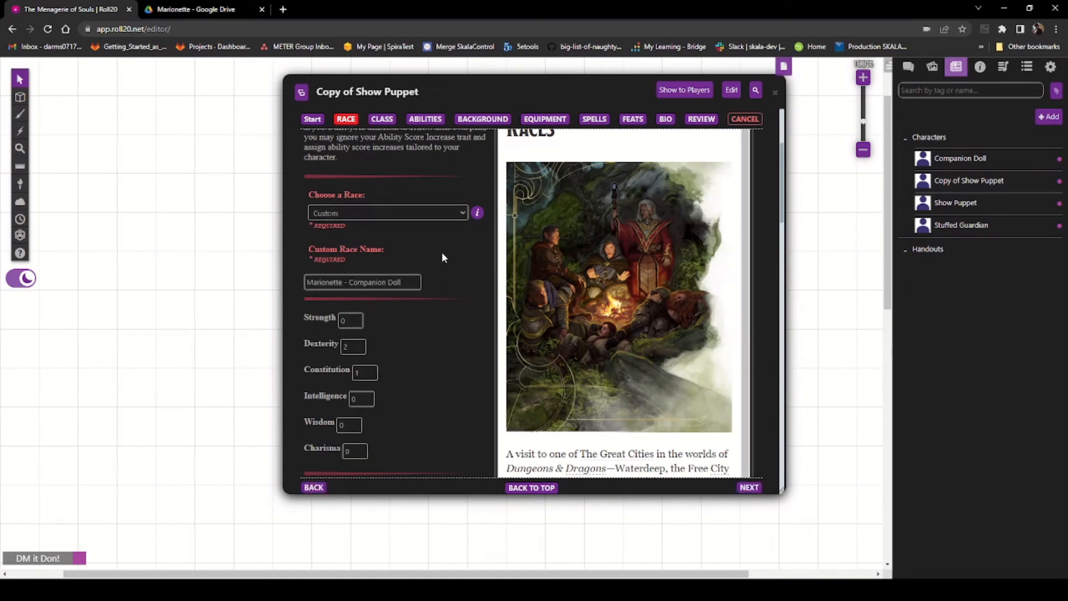
# Step: Choose the Rogue (PHB) class with skill proficiencies Deception, Stealth, Sleight of Hand and Perception
pyautogui.click(383, 119)
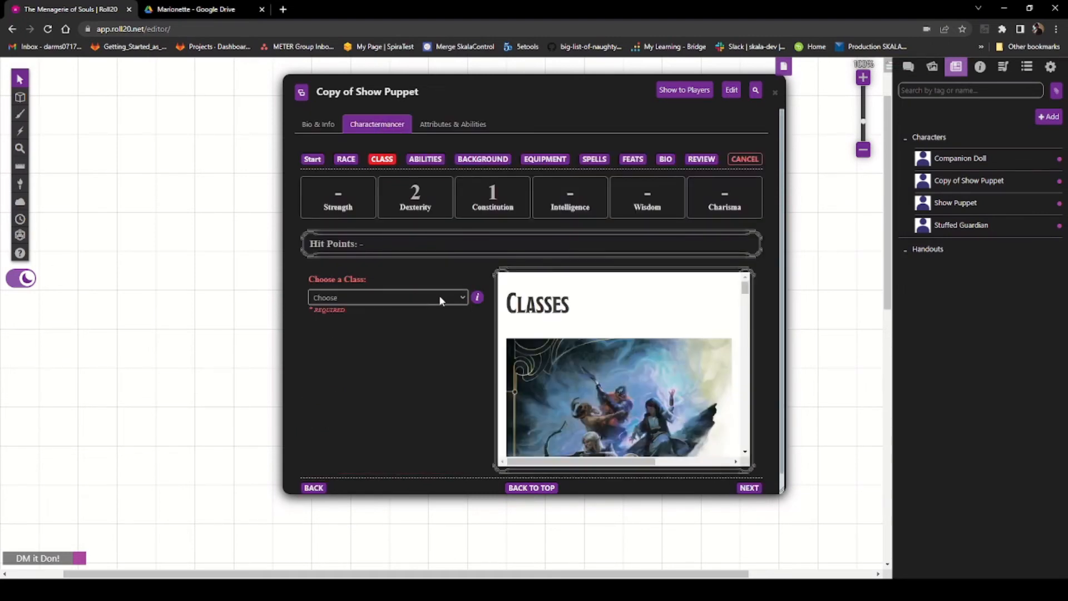
pyautogui.click(401, 414)
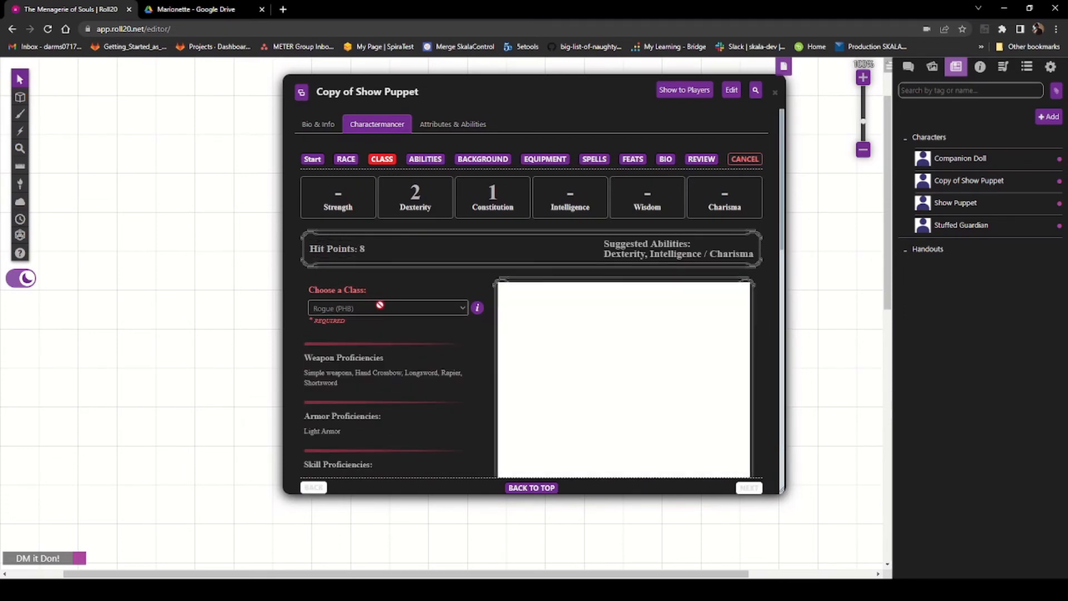
pyautogui.scroll(-3, 389, 314)
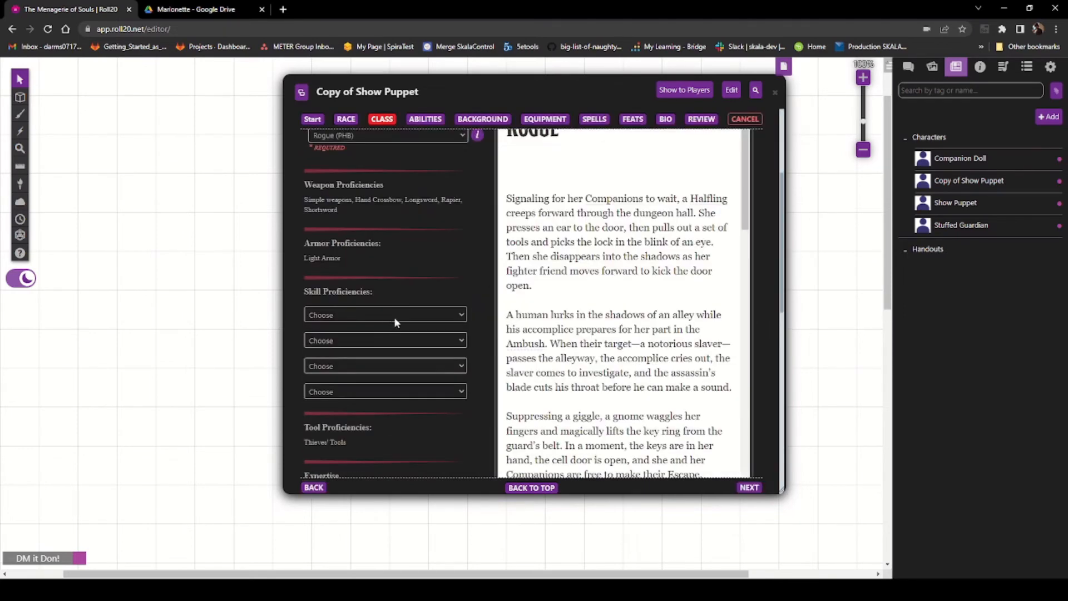
pyautogui.click(419, 353)
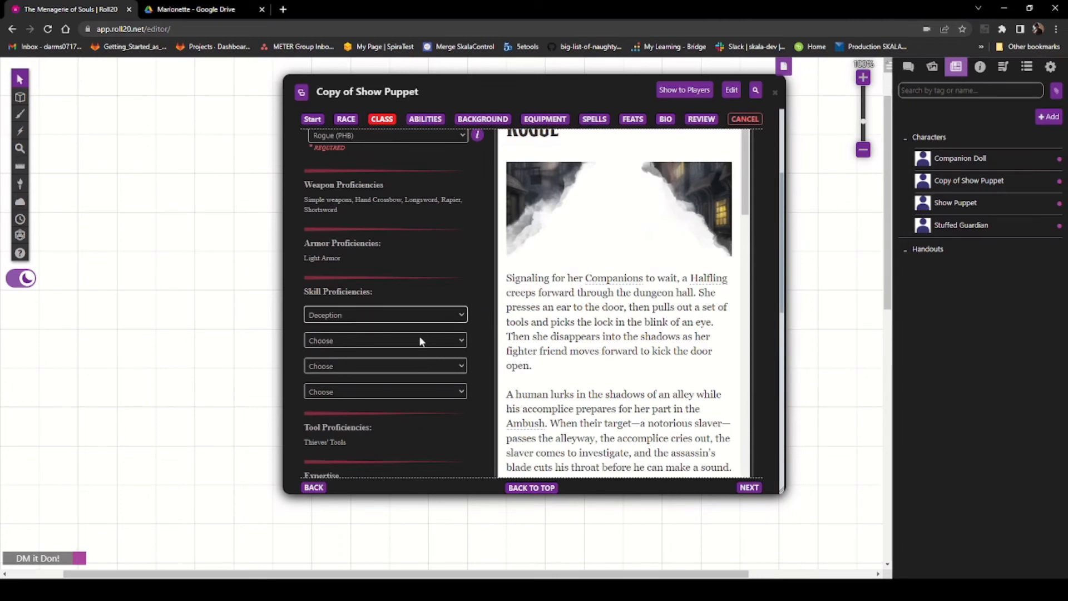
pyautogui.click(410, 464)
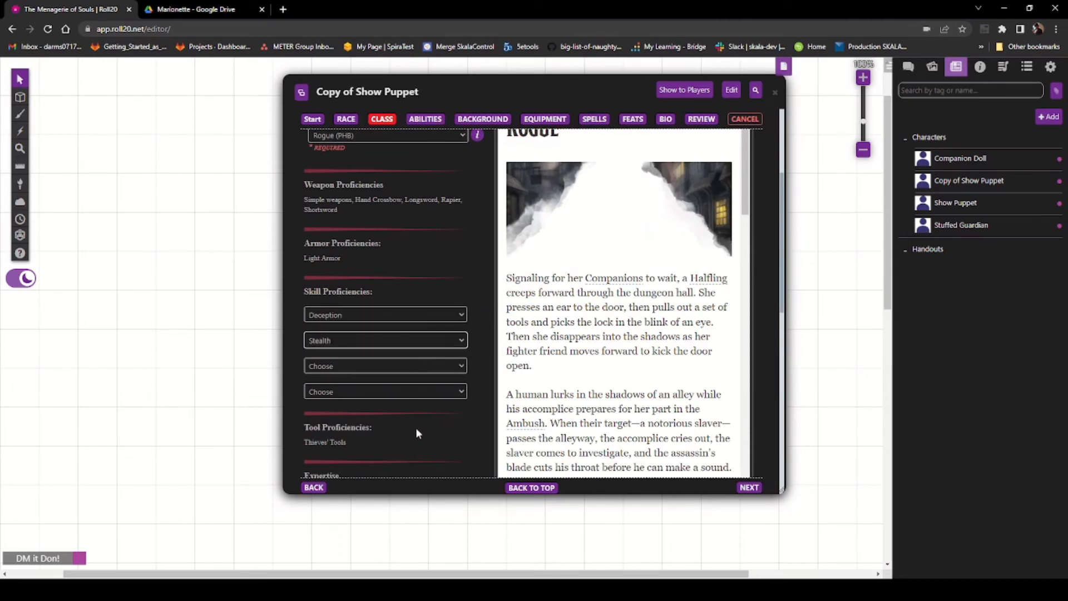
pyautogui.click(408, 430)
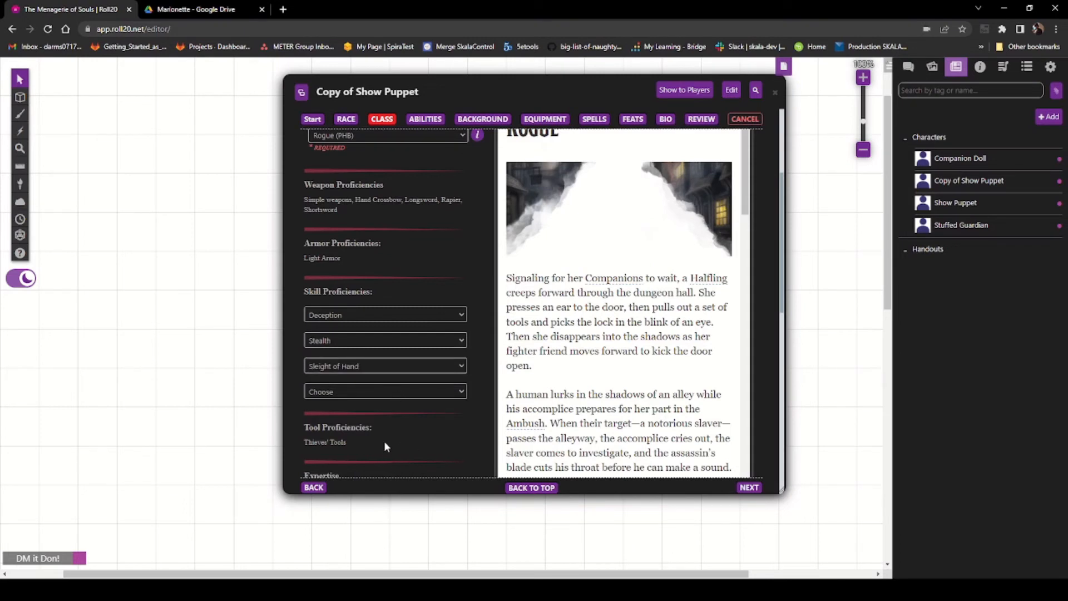
pyautogui.click(384, 412)
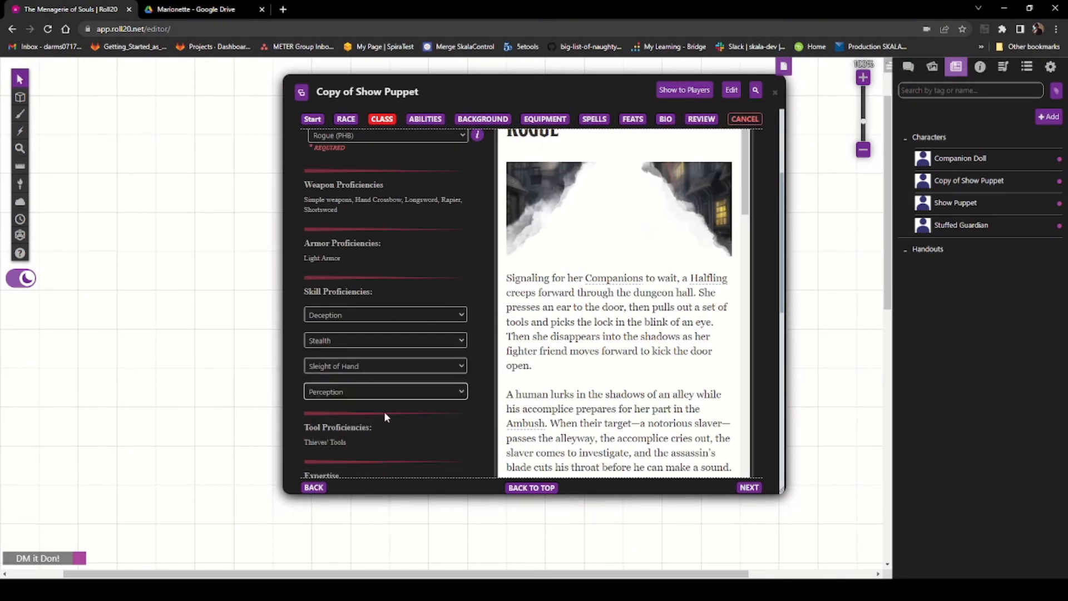
# Step: Scroll through the Rogue's expertise and class features, then continue to the ability scores page
pyautogui.scroll(-3, 386, 411)
pyautogui.scroll(-2, 428, 301)
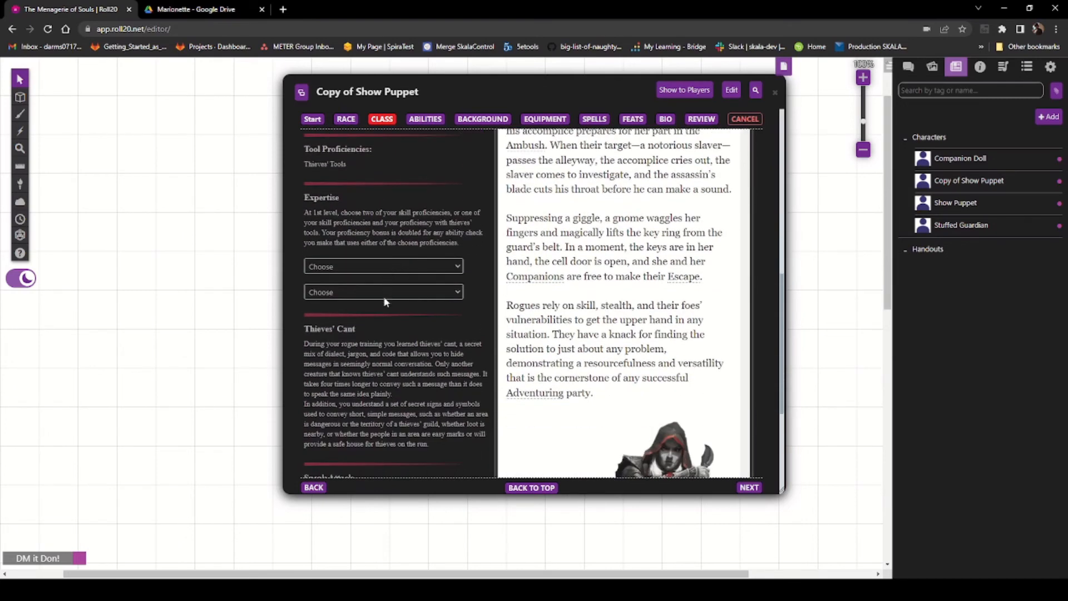
pyautogui.click(380, 337)
pyautogui.scroll(-4, 397, 387)
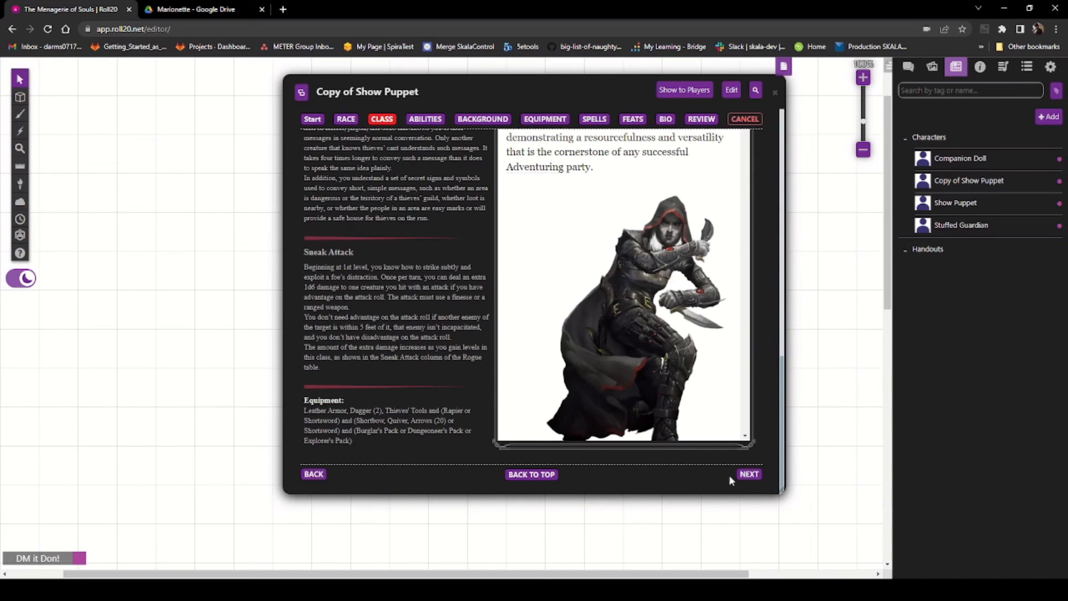
pyautogui.click(749, 476)
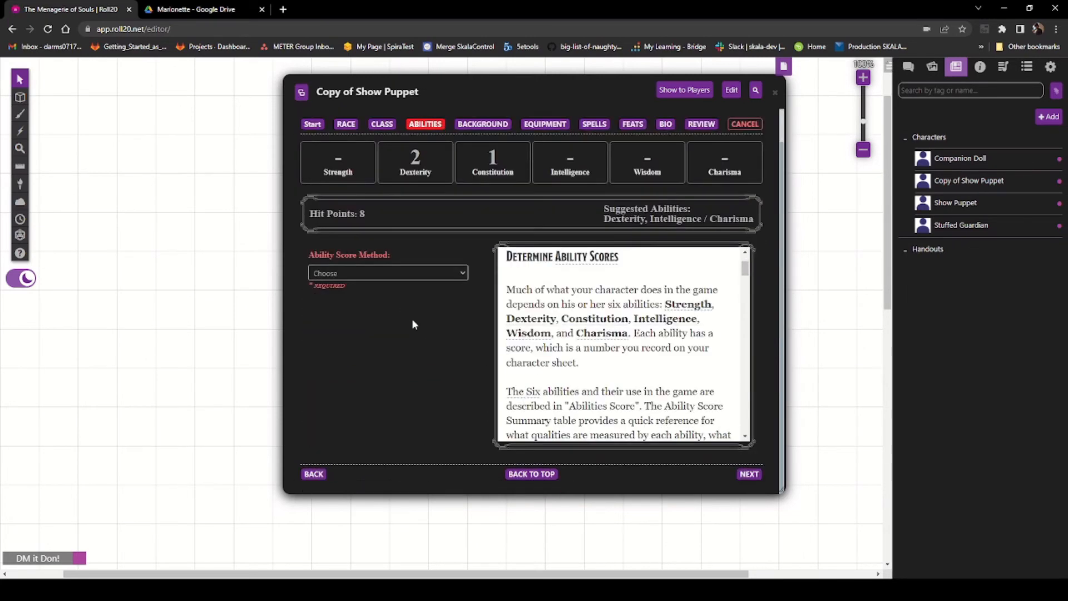
# Step: Assign a Standard Array: Strength 8, Dexterity 15, Constitution 10, Intelligence 13, Wisdom 12, Charisma 14
pyautogui.click(396, 295)
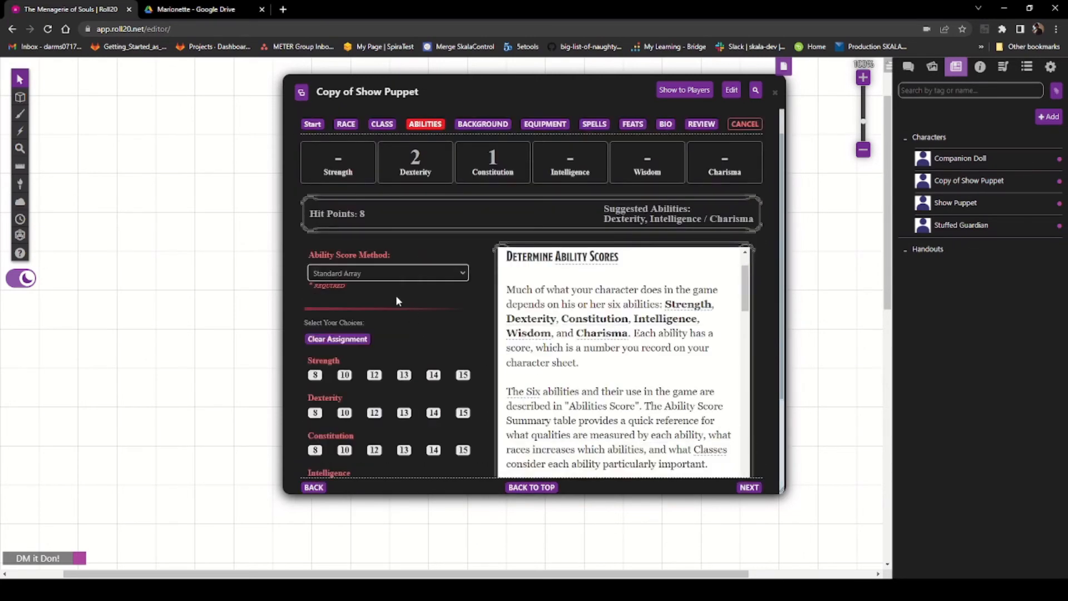
pyautogui.scroll(-3, 390, 345)
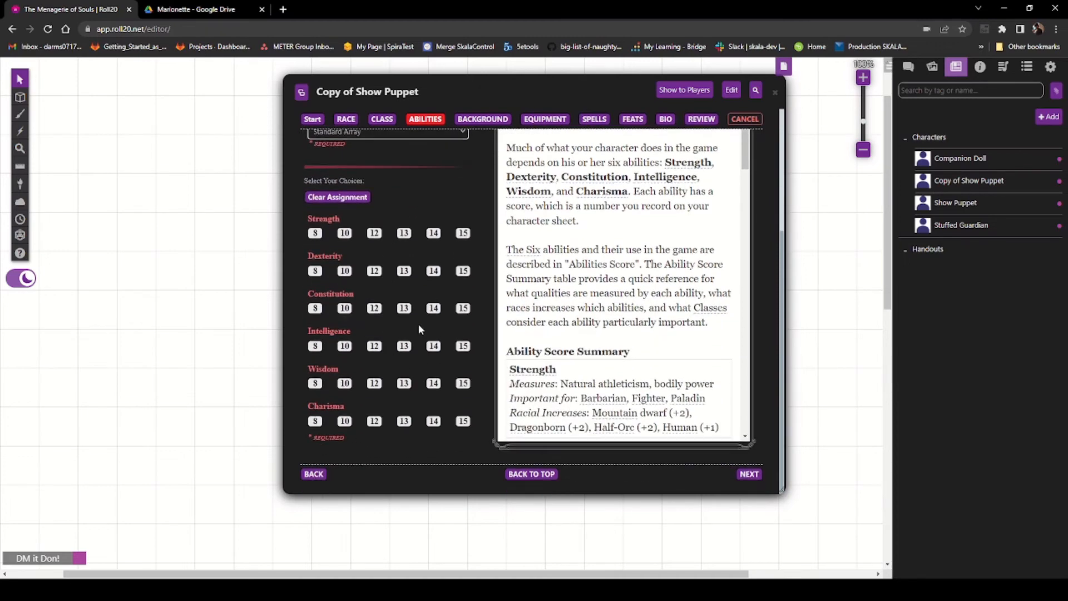
pyautogui.click(464, 272)
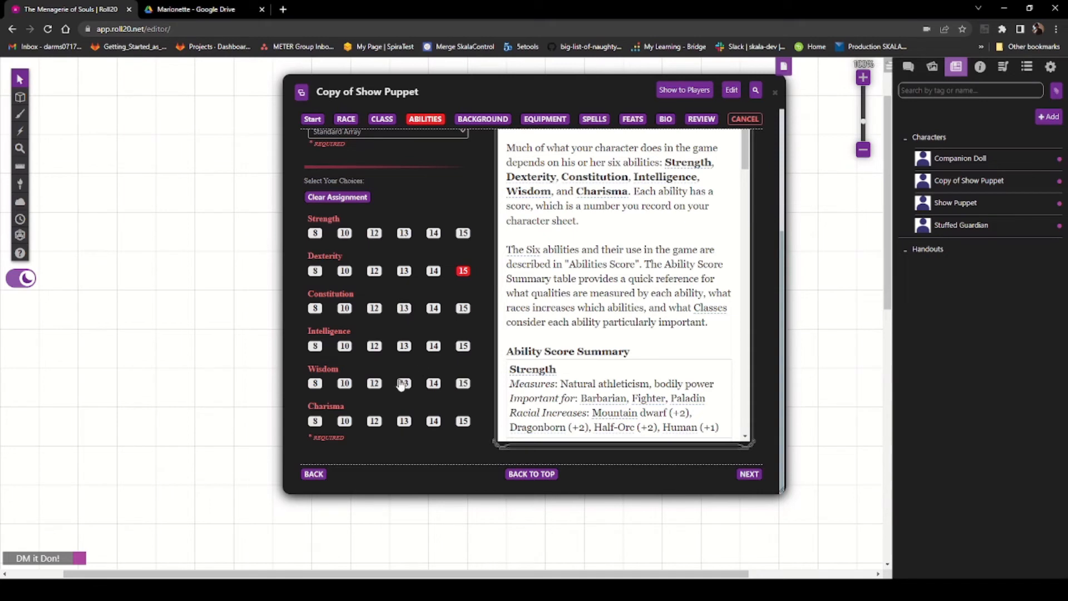
pyautogui.click(435, 348)
pyautogui.click(433, 421)
pyautogui.click(378, 384)
pyautogui.click(345, 311)
pyautogui.click(316, 234)
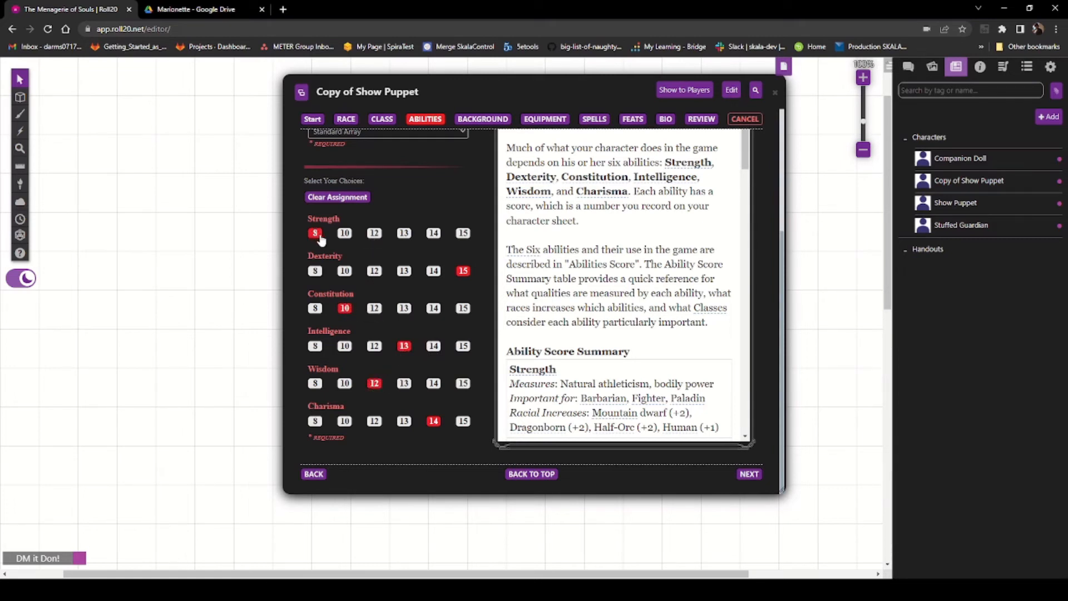
# Step: Advance to the background page, briefly returning to check the ability score assignments
pyautogui.click(749, 474)
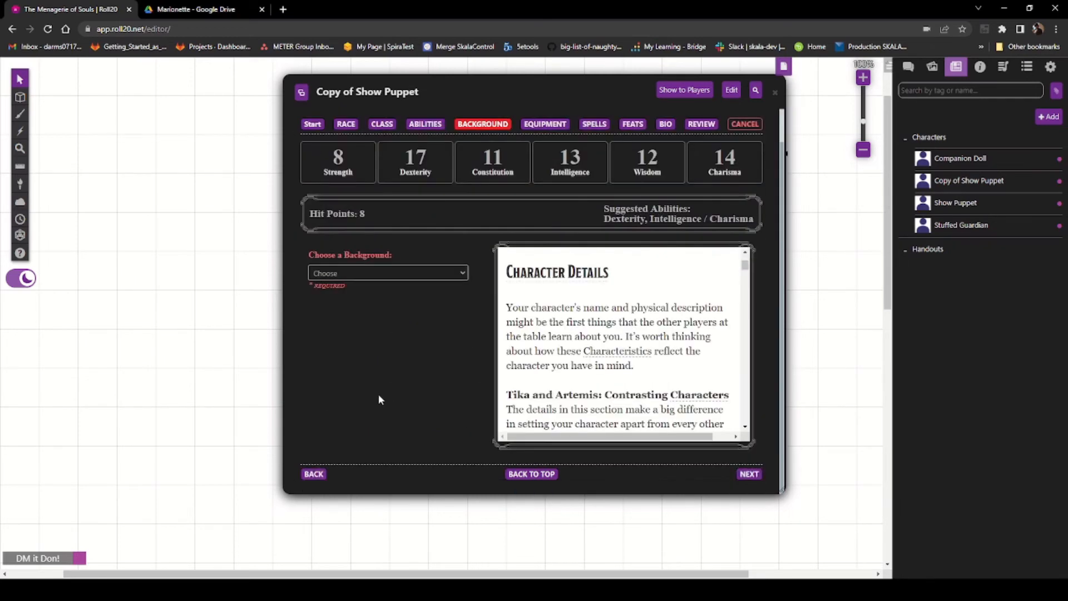
pyautogui.click(311, 474)
pyautogui.scroll(-3, 356, 334)
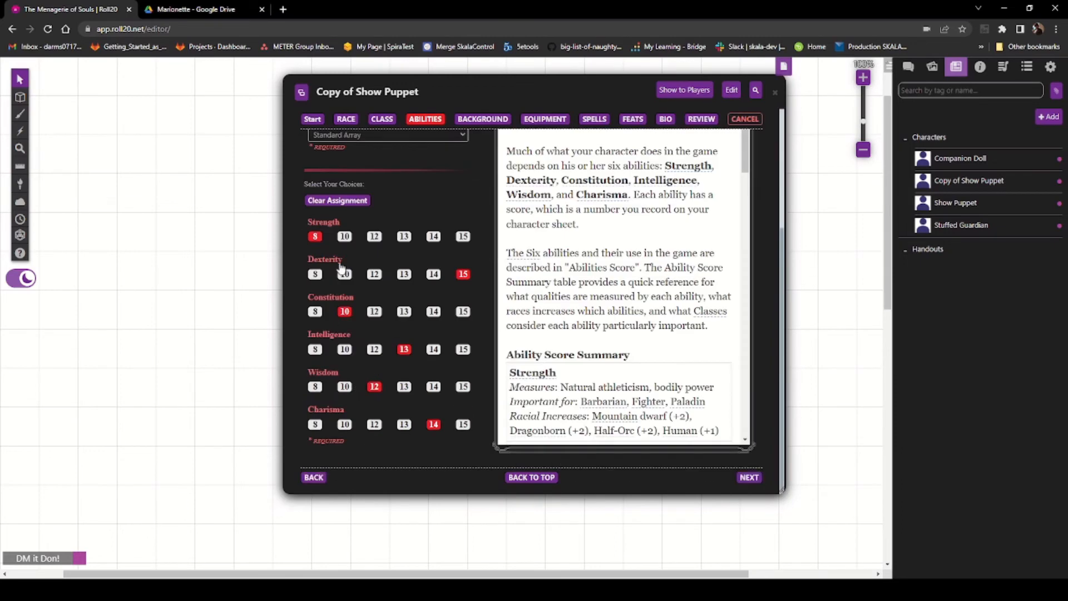
pyautogui.click(749, 476)
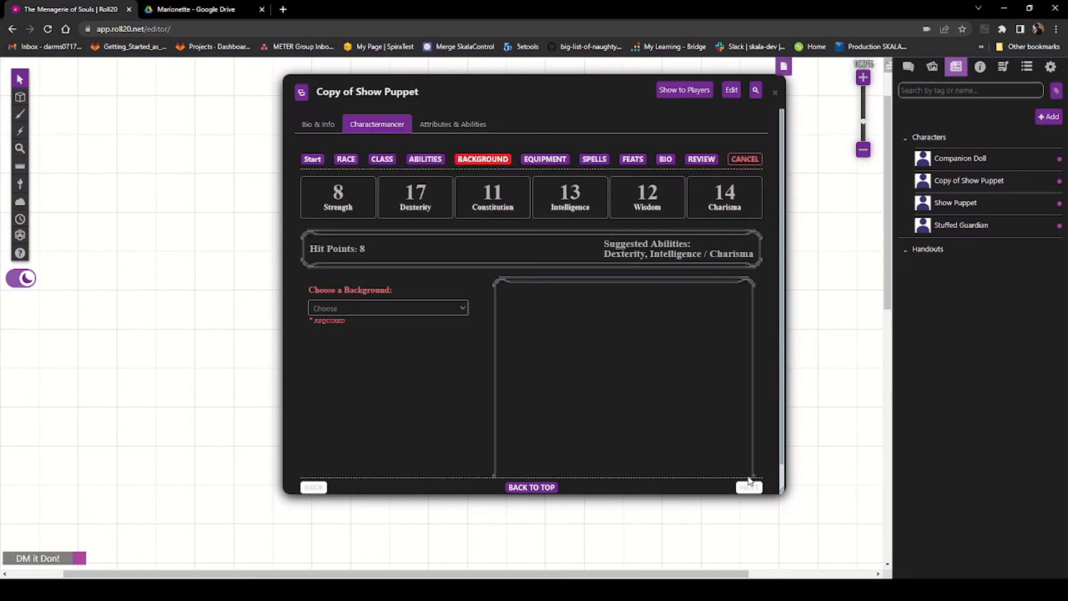
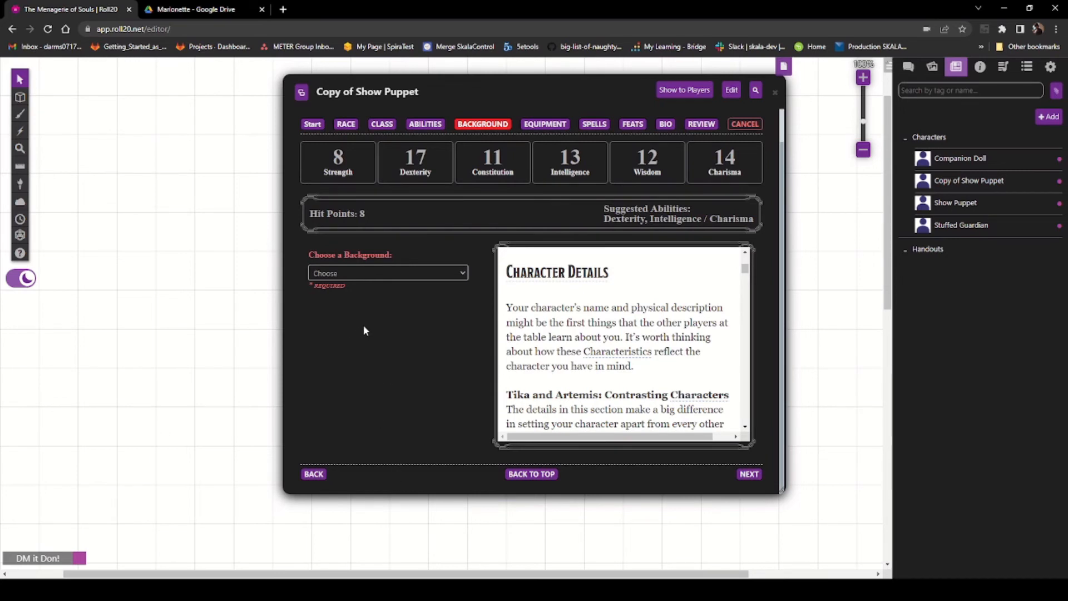
# Step: Choose the Charlatan (PHB) background and the scam 'I run sleight-of-hand cons on street corners'
pyautogui.click(386, 304)
pyautogui.scroll(-3, 386, 303)
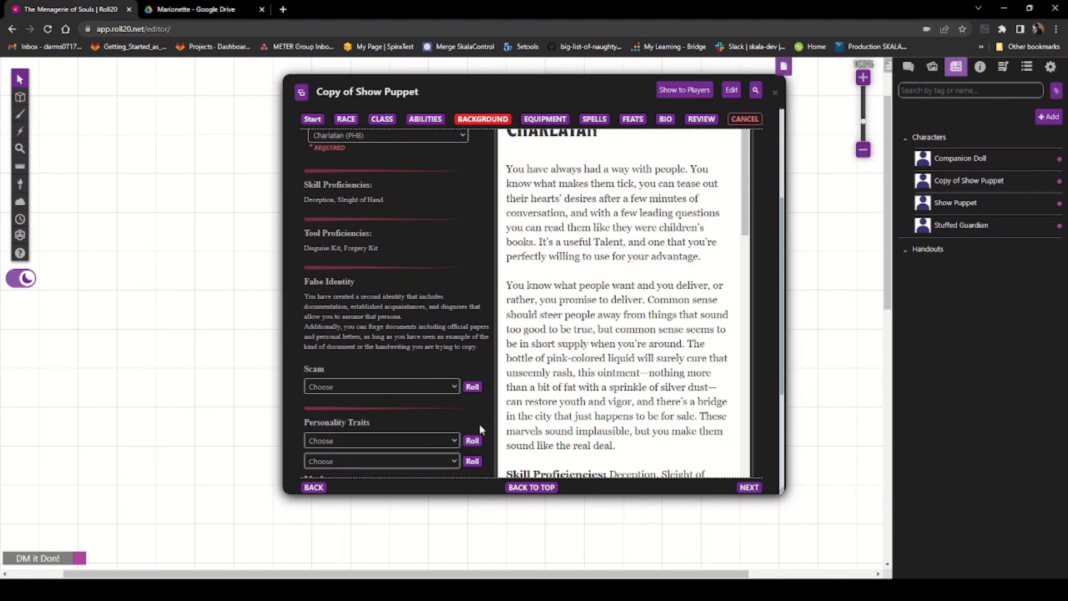
pyautogui.click(501, 450)
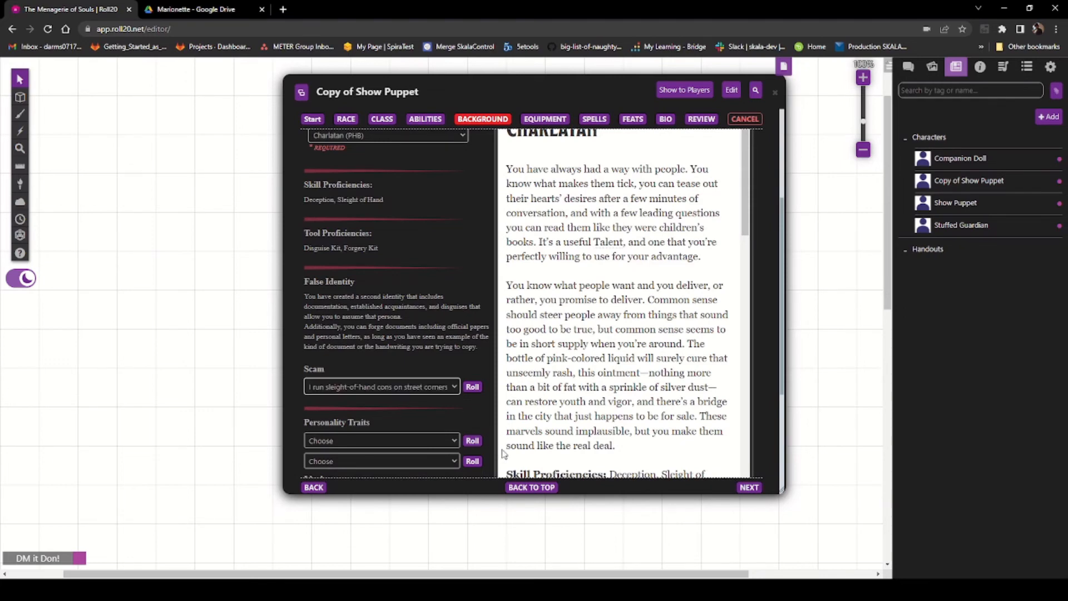
pyautogui.scroll(-3, 438, 416)
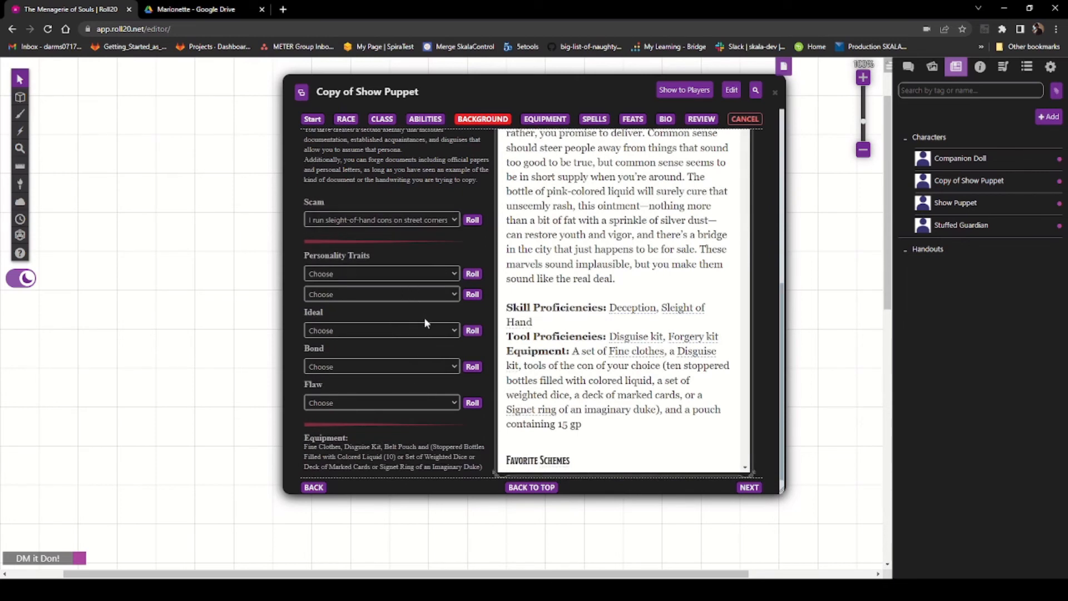
# Step: Pick the Charlatan's two personality traits, ideal, bond and flaw, then continue to the equipment page
pyautogui.click(425, 318)
pyautogui.click(399, 295)
pyautogui.click(408, 360)
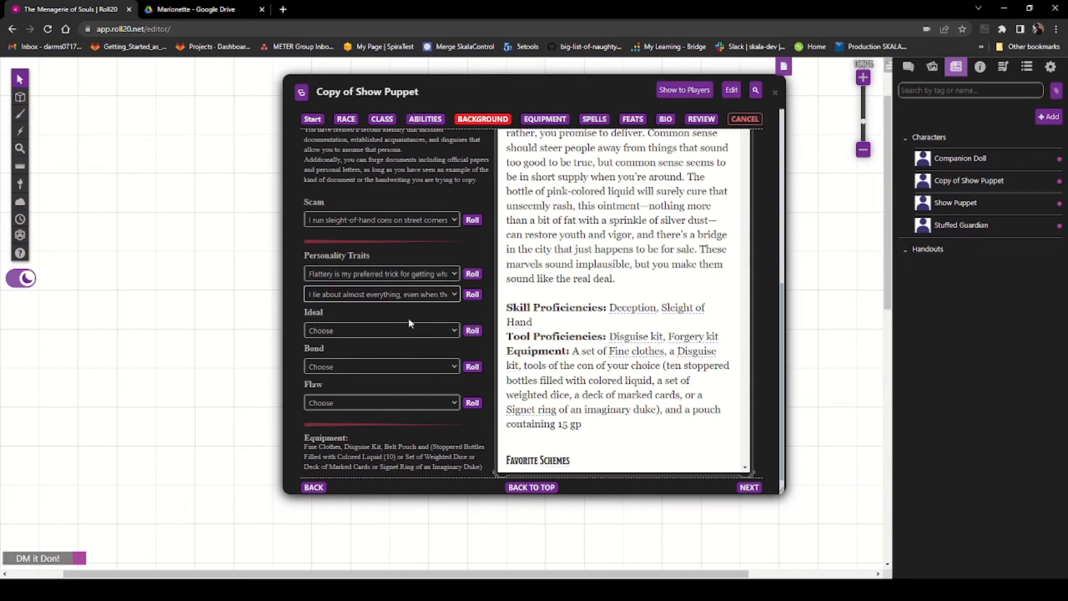
pyautogui.click(399, 356)
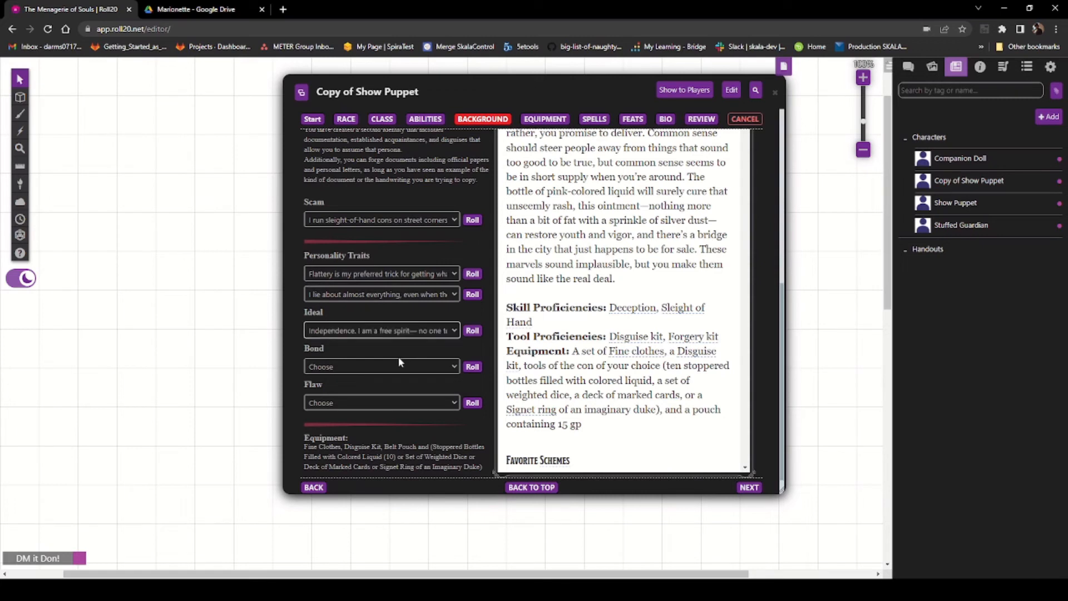
pyautogui.click(401, 390)
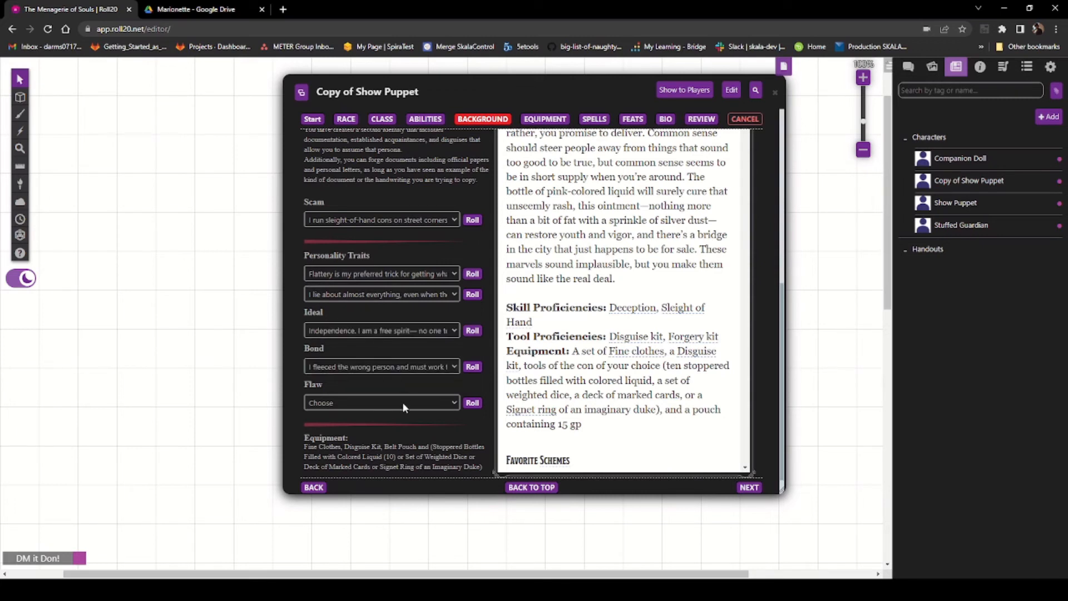
pyautogui.click(423, 448)
pyautogui.scroll(-1, 415, 427)
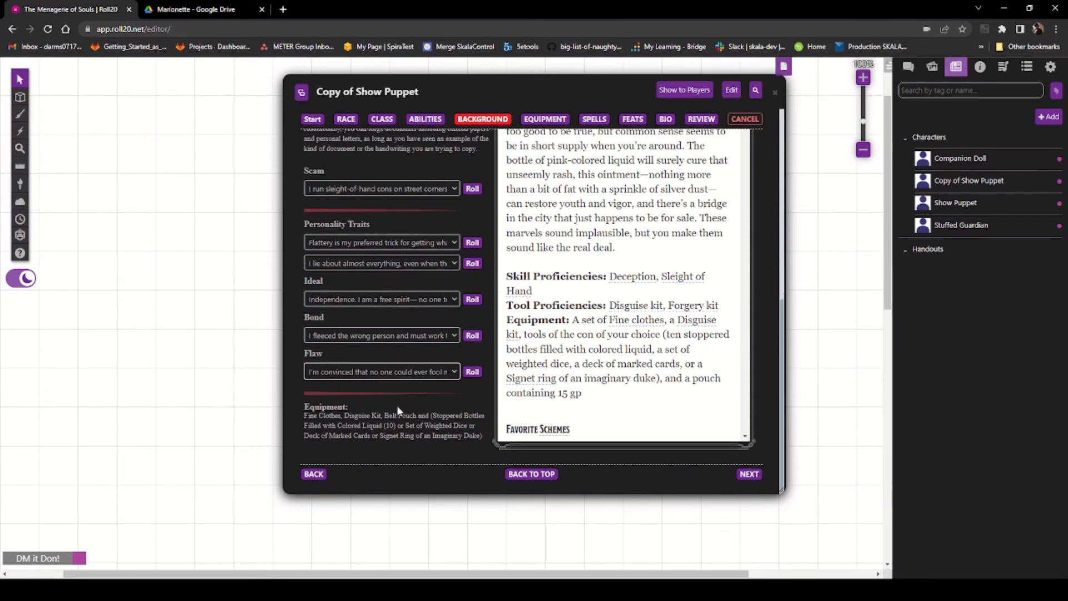
pyautogui.click(749, 475)
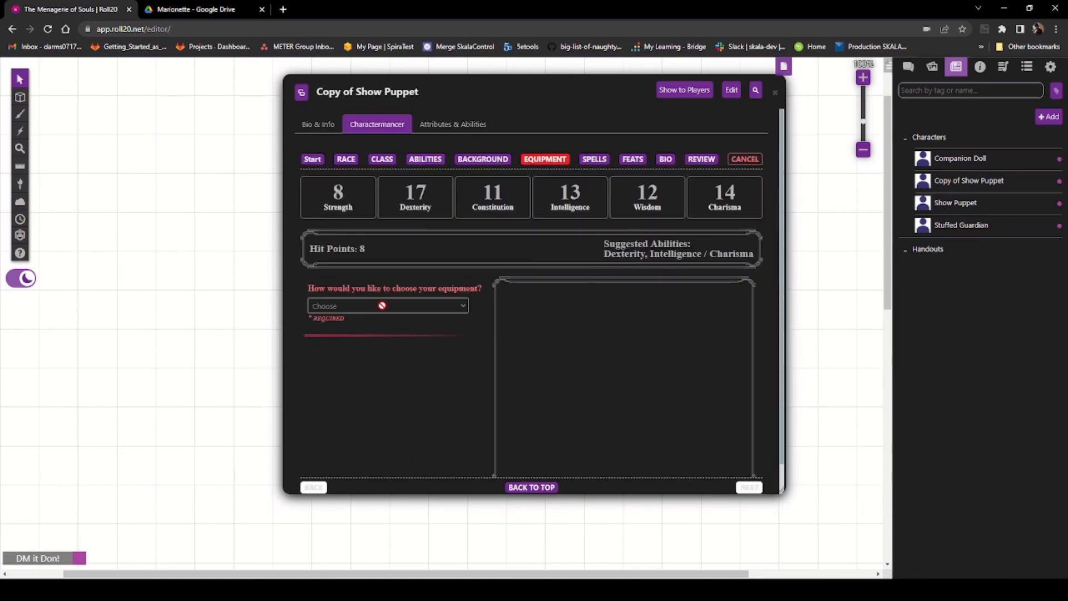
# Step: Choose class equipment, selecting the Rapier and the Shortbow, Quiver, Arrows (20) options
pyautogui.scroll(-1, 384, 303)
pyautogui.click(398, 272)
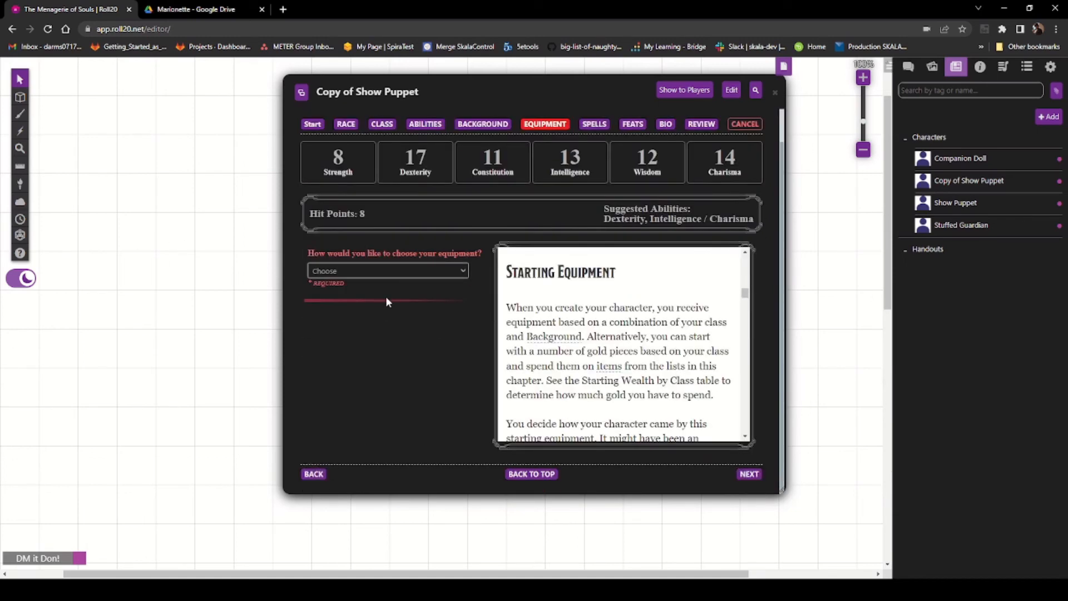
pyautogui.click(386, 296)
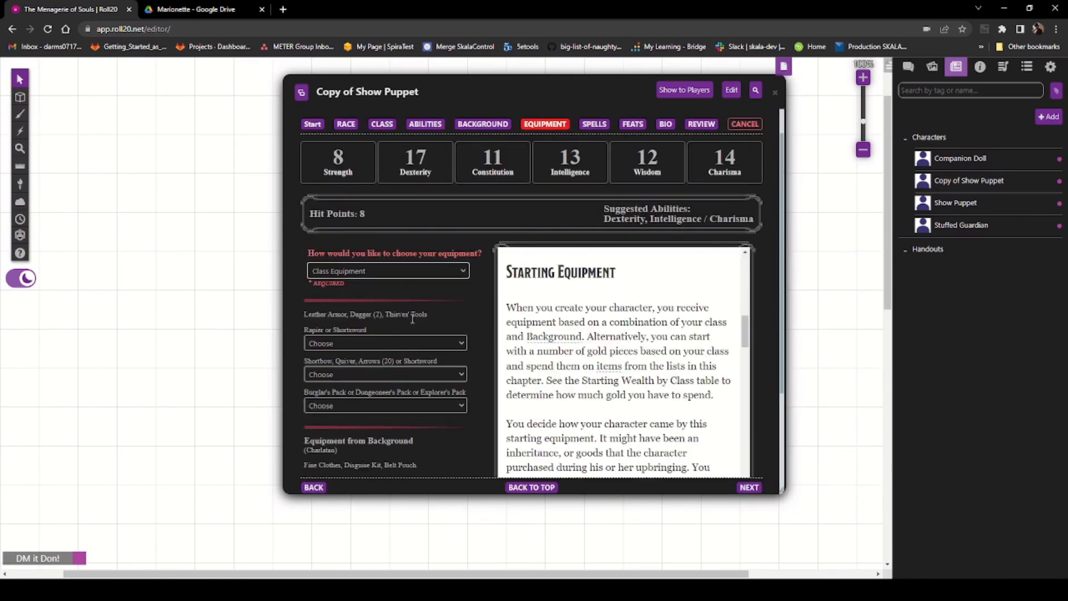
pyautogui.click(399, 366)
pyautogui.click(397, 376)
pyautogui.click(416, 397)
# Step: Select Burglar's Pack and the Set of Weighted Dice, then continue past equipment
pyautogui.scroll(-2, 391, 368)
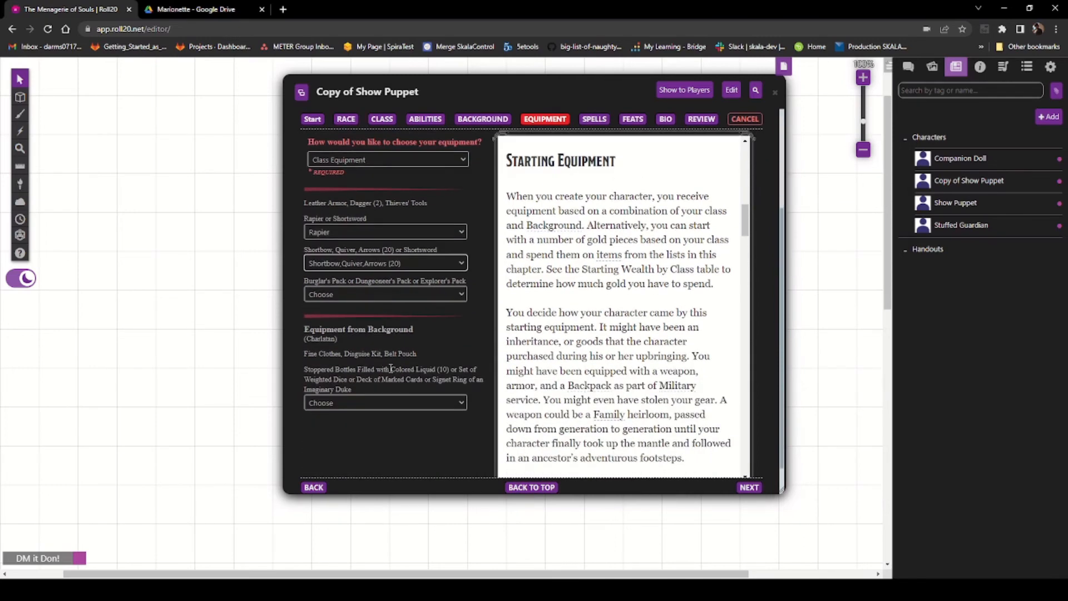
pyautogui.click(366, 294)
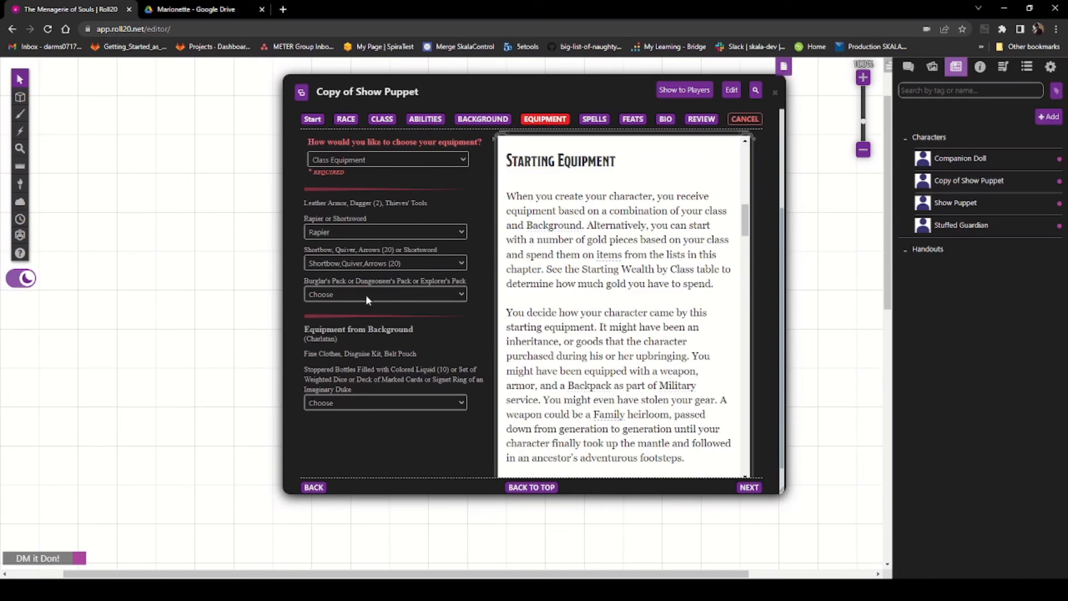
pyautogui.click(393, 325)
pyautogui.scroll(-1, 436, 345)
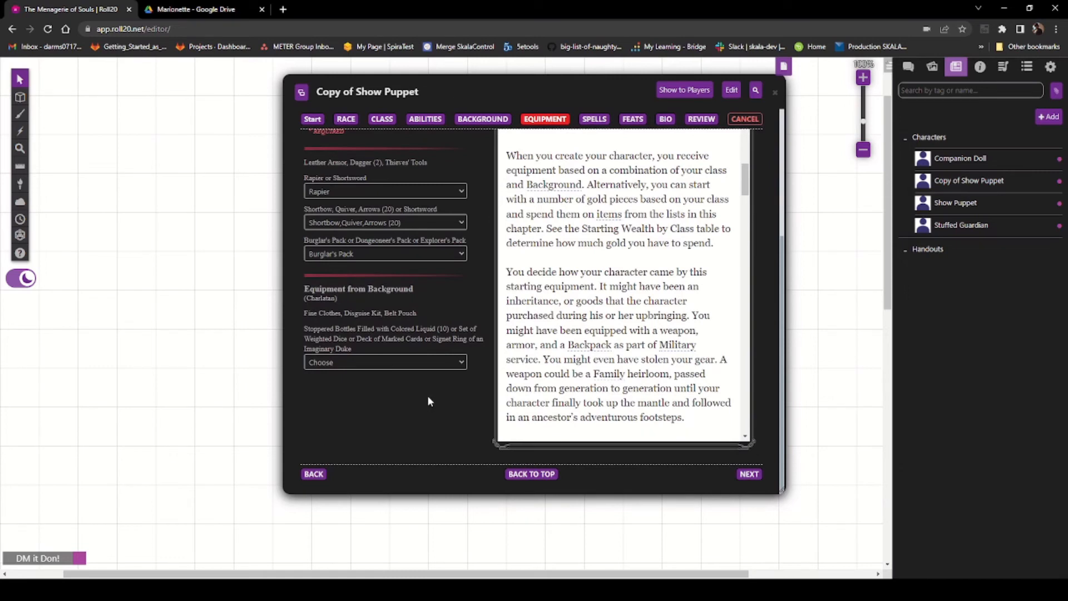
pyautogui.click(428, 399)
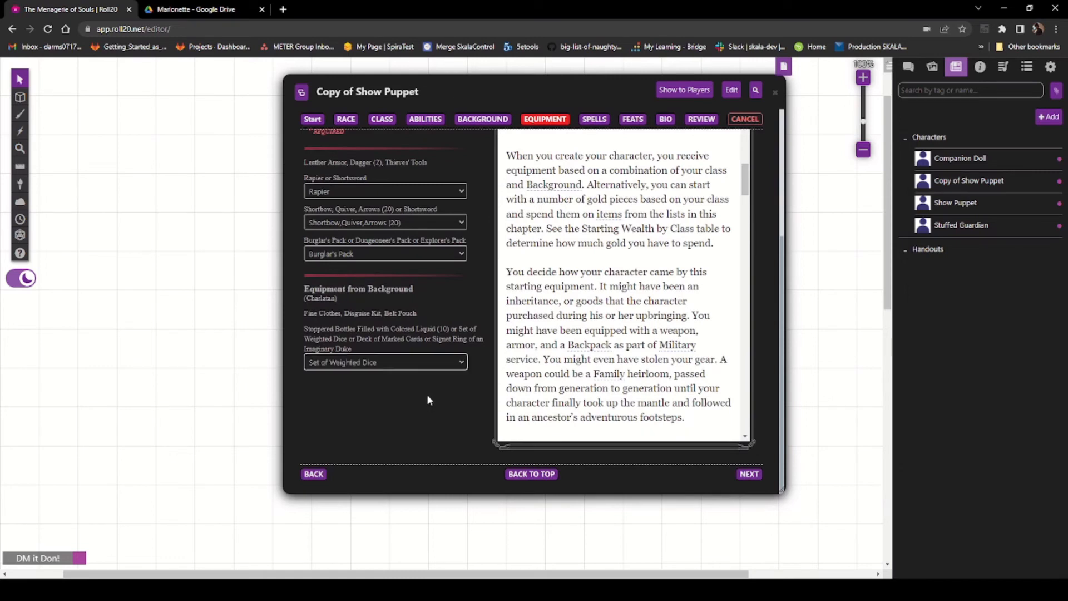
pyautogui.click(750, 474)
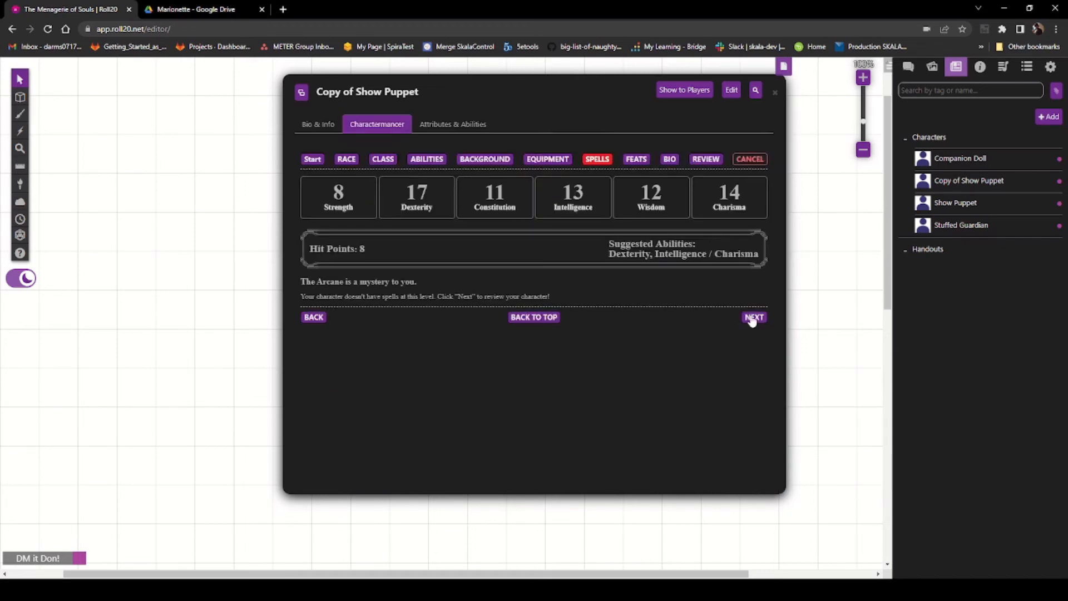
# Step: Skip the spells and feats pages and enter age 12, height 15 and weight 16 in the bio
pyautogui.click(754, 317)
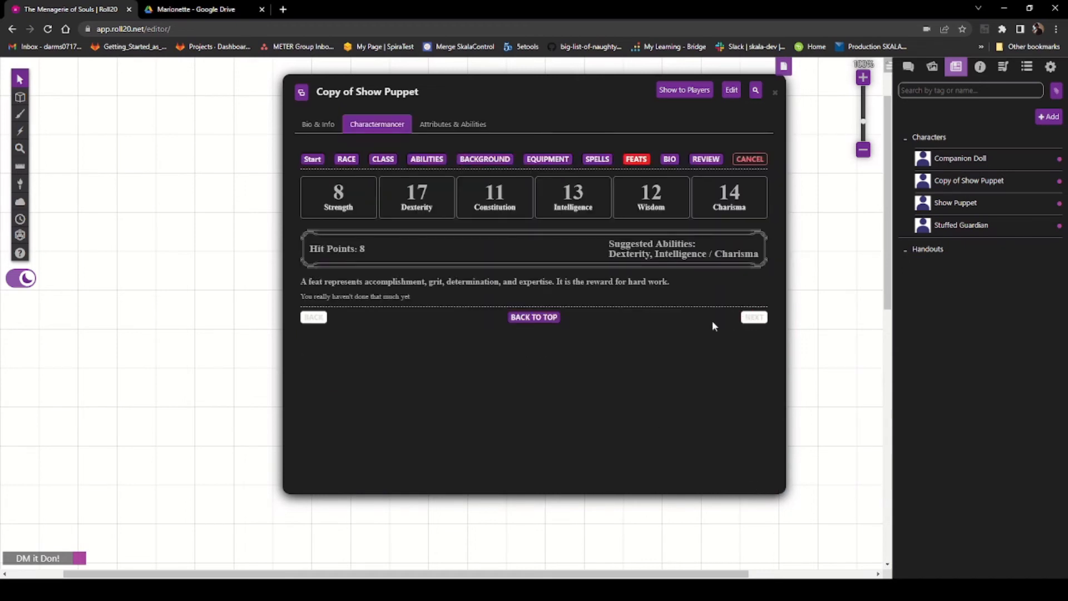
pyautogui.click(749, 320)
pyautogui.scroll(-3, 356, 315)
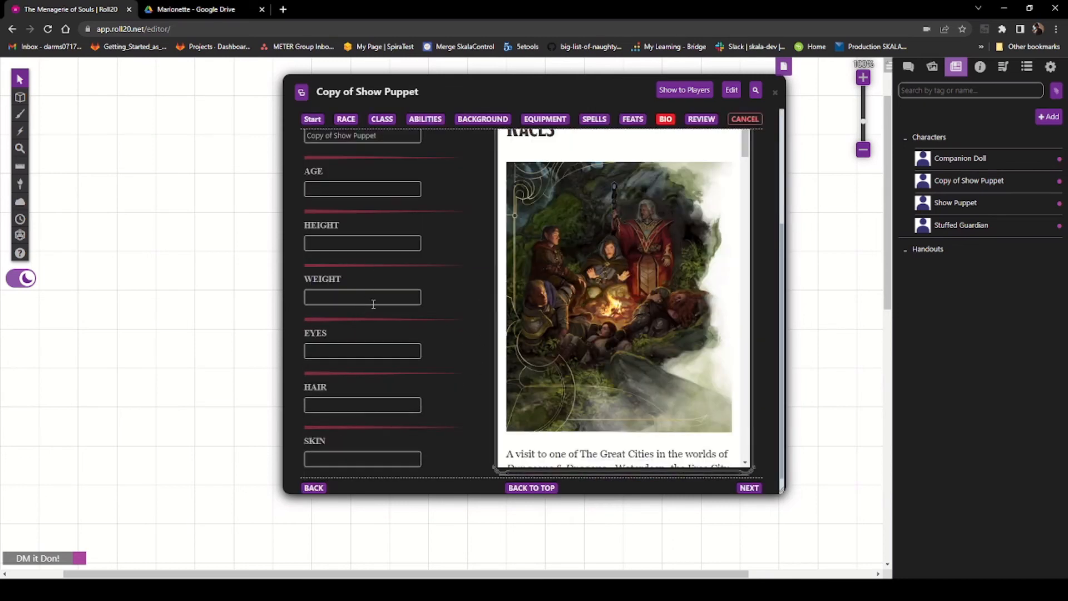
pyautogui.click(354, 183)
pyautogui.write('12')
pyautogui.click(360, 238)
pyautogui.write('15')
pyautogui.click(337, 297)
pyautogui.write('16')
# Step: Fill in eyes as y, hair as b and skin as w
pyautogui.click(348, 350)
pyautogui.write('y')
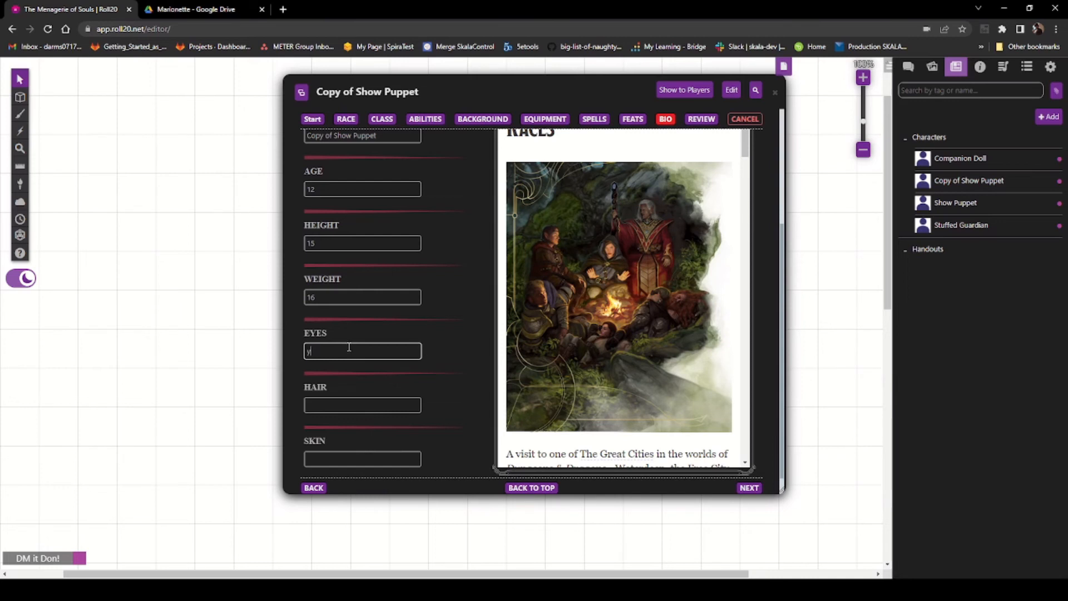
pyautogui.click(350, 402)
pyautogui.write('b')
pyautogui.scroll(-1, 374, 412)
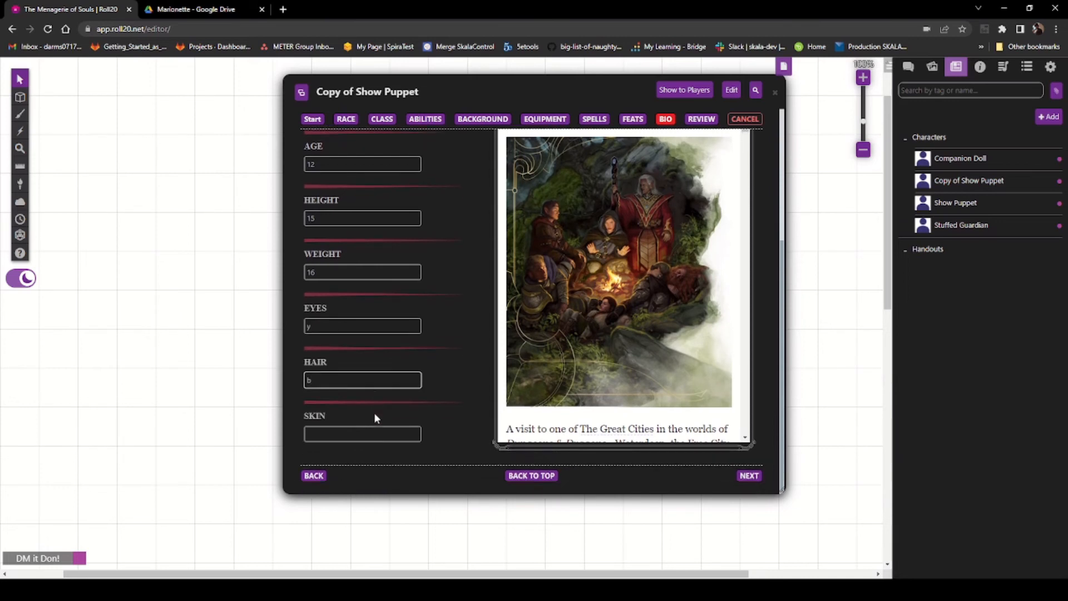
pyautogui.click(359, 429)
pyautogui.write('w')
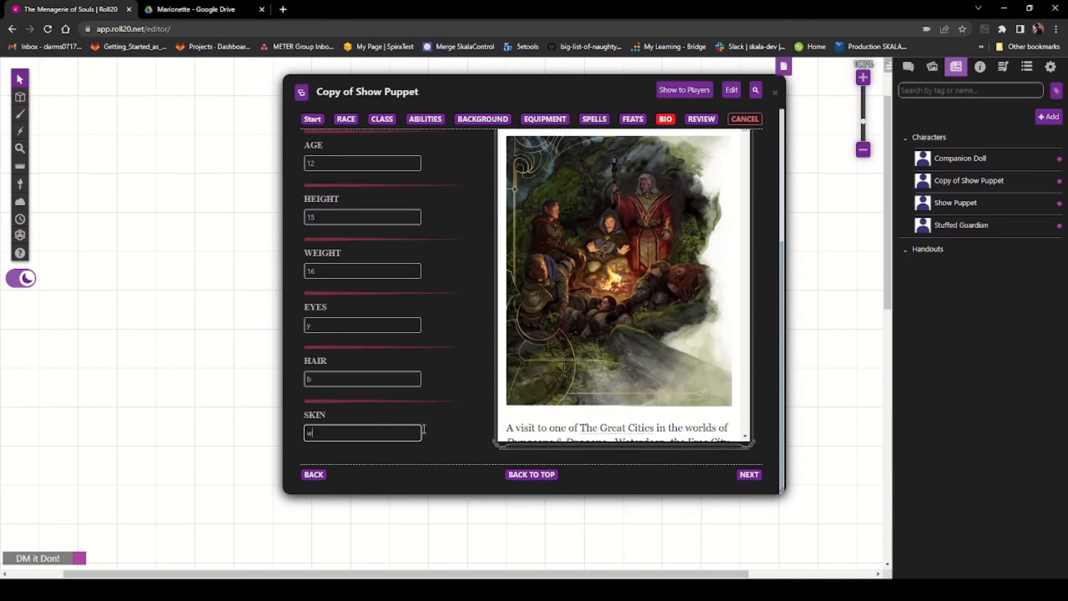
# Step: Continue to the review page and apply the changes to the character
pyautogui.click(750, 476)
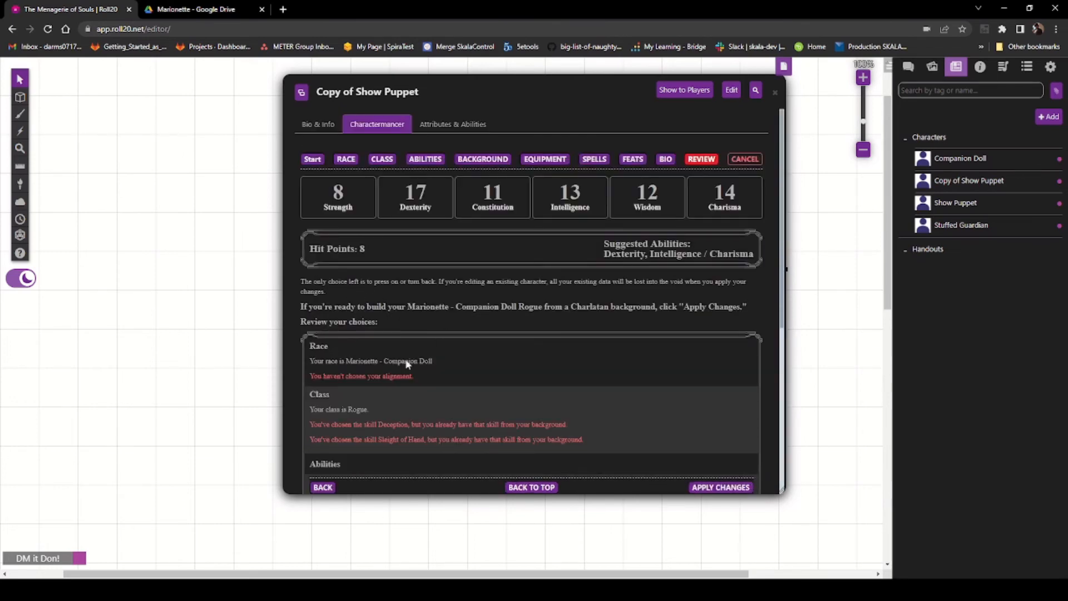
pyautogui.scroll(-5, 363, 377)
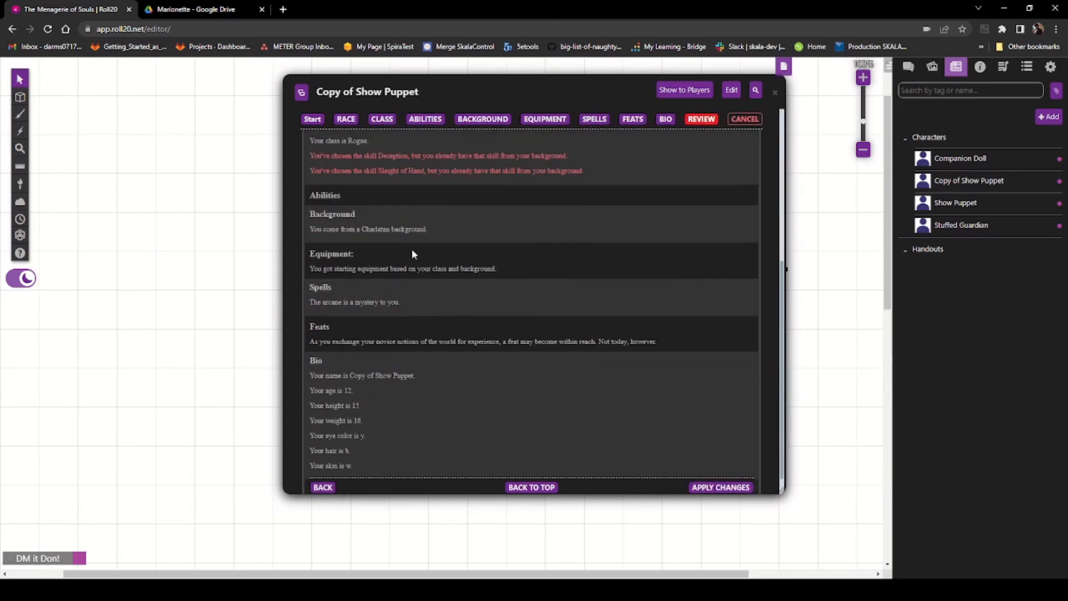
pyautogui.click(717, 466)
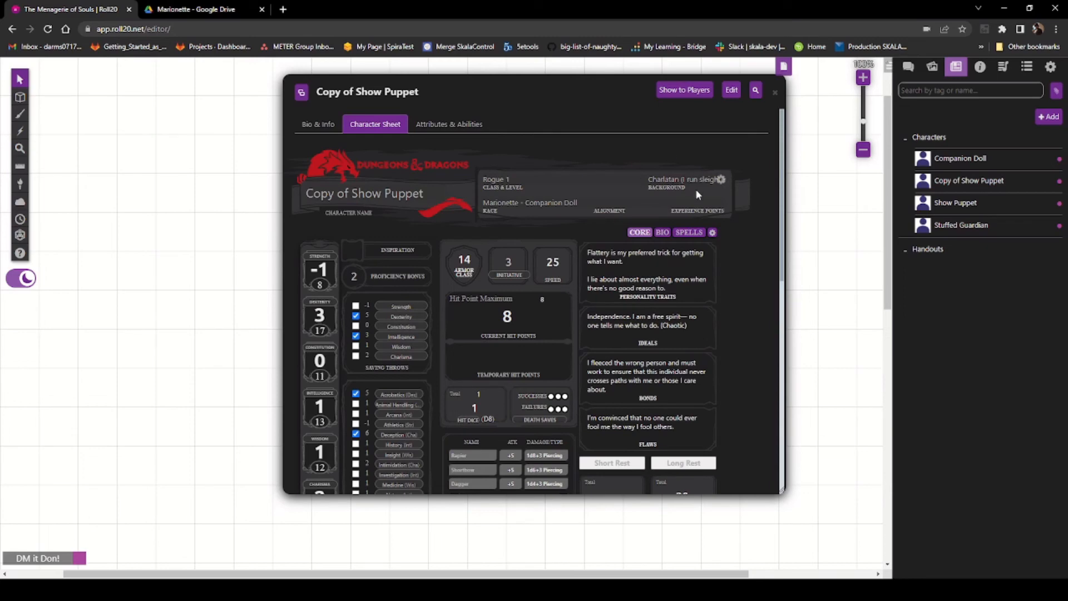
# Step: Open the character sheet settings and set armor class tracking to Custom
pyautogui.scroll(-3, 616, 298)
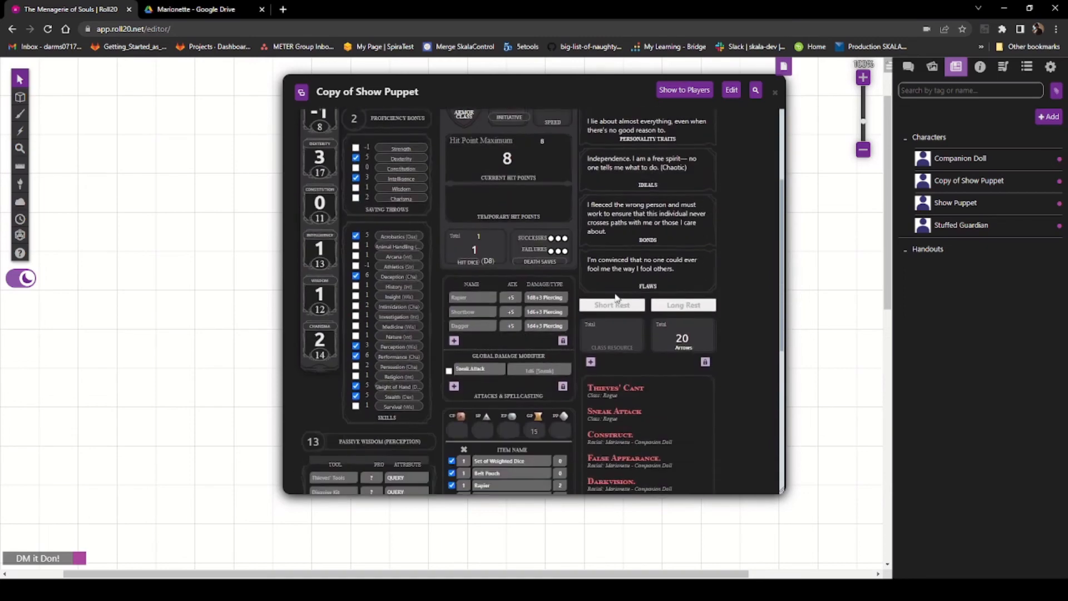
pyautogui.scroll(1, 648, 390)
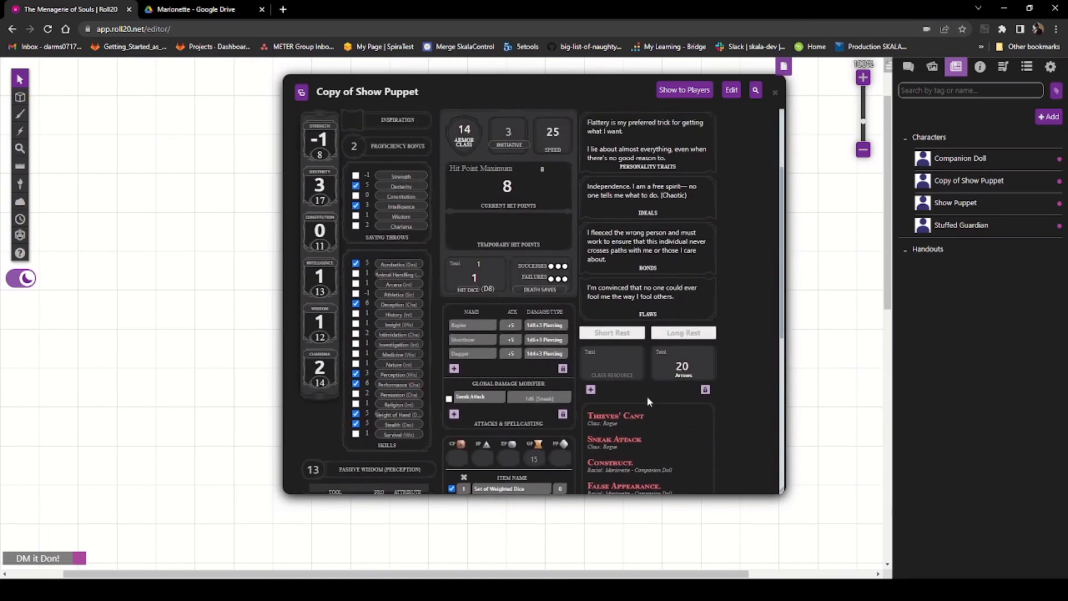
pyautogui.scroll(3, 647, 396)
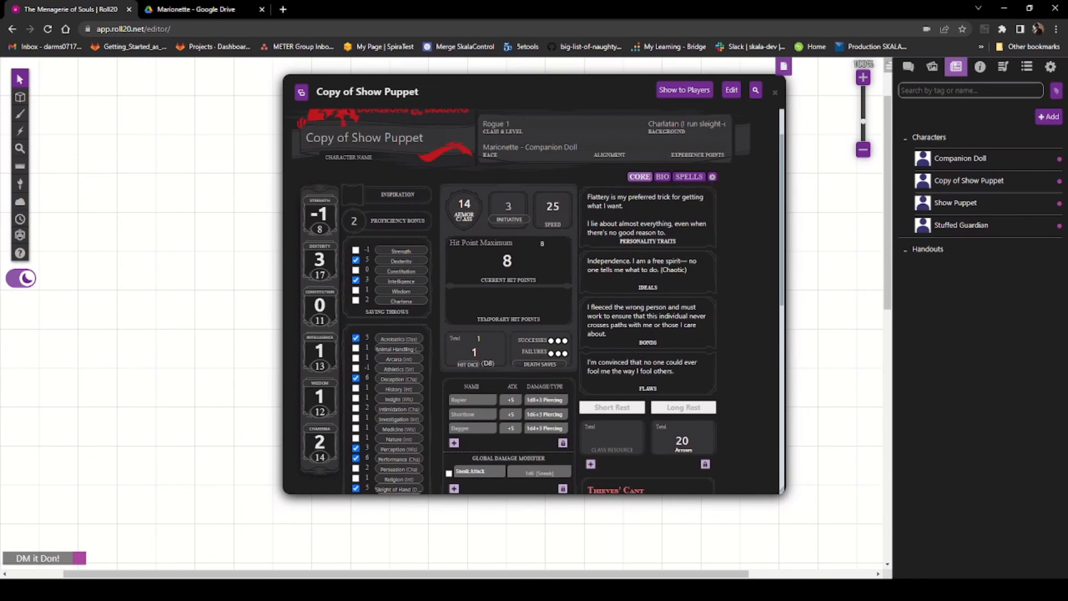
pyautogui.click(712, 176)
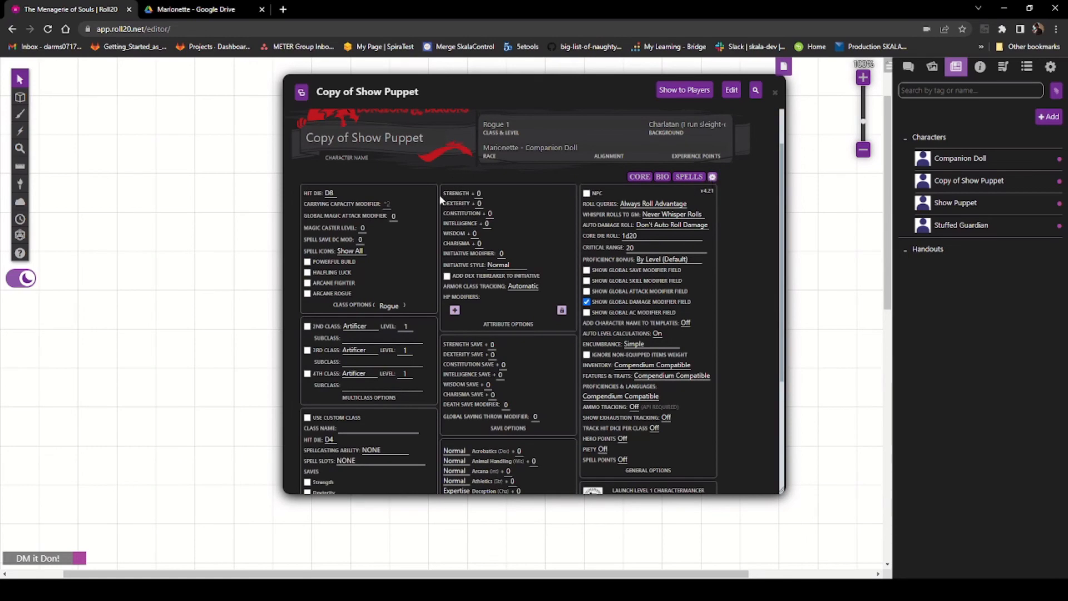
pyautogui.scroll(-1, 423, 240)
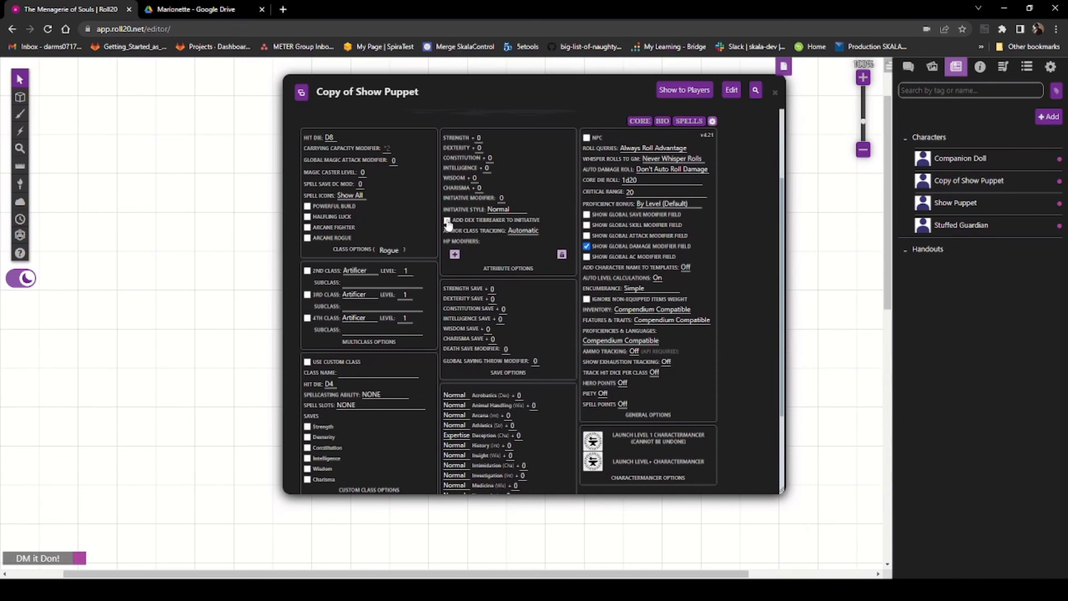
pyautogui.click(517, 249)
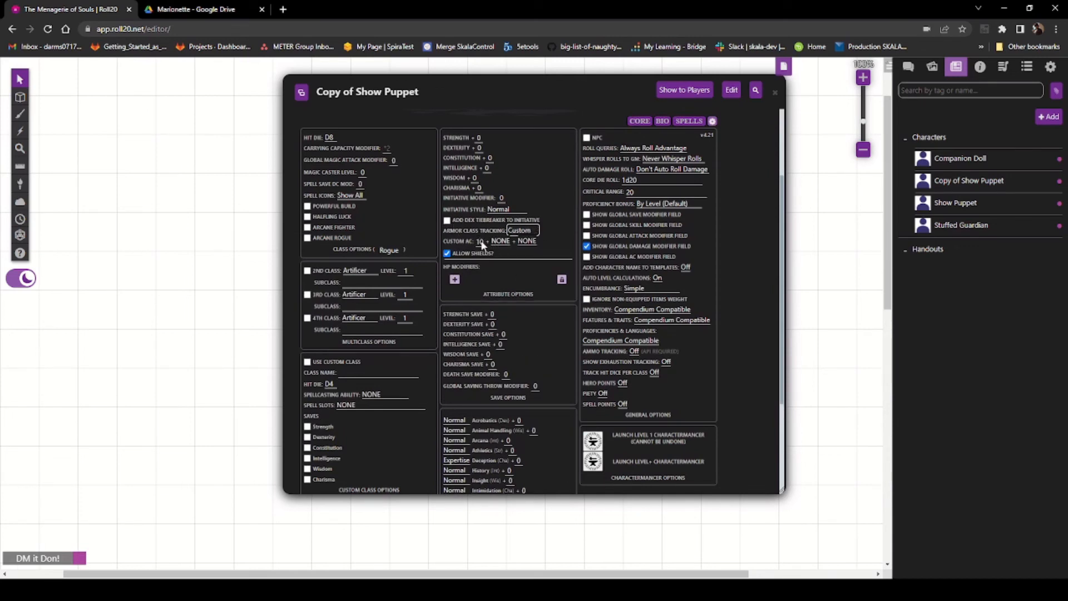
# Step: Check the Marionette PDF's Natural Armor rules for the subtype armor class formulas, then return to Roll20
pyautogui.click(196, 9)
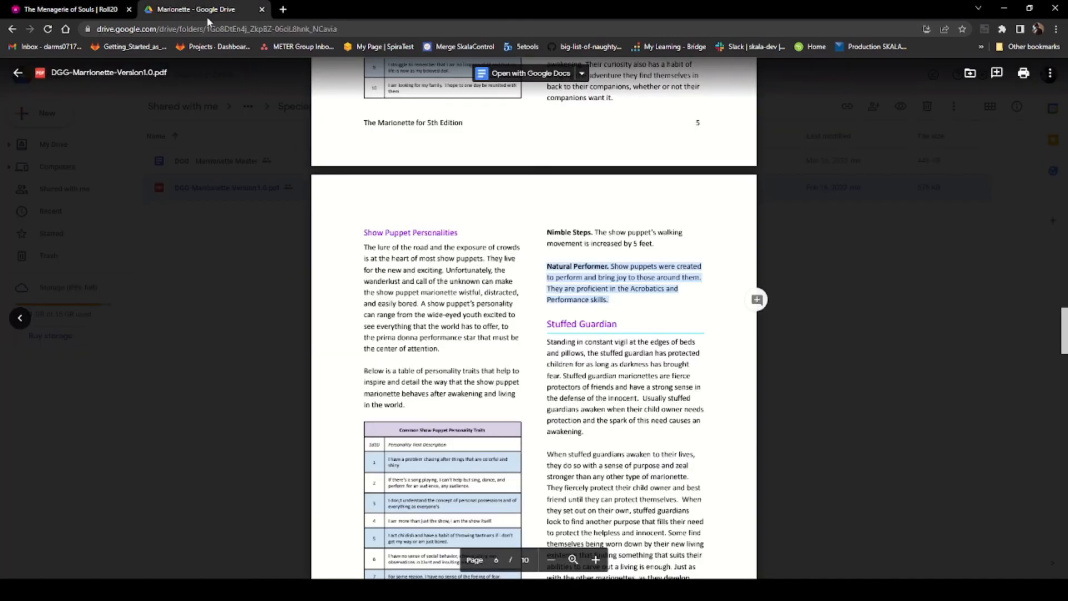
pyautogui.scroll(-3, 469, 350)
pyautogui.scroll(2, 469, 350)
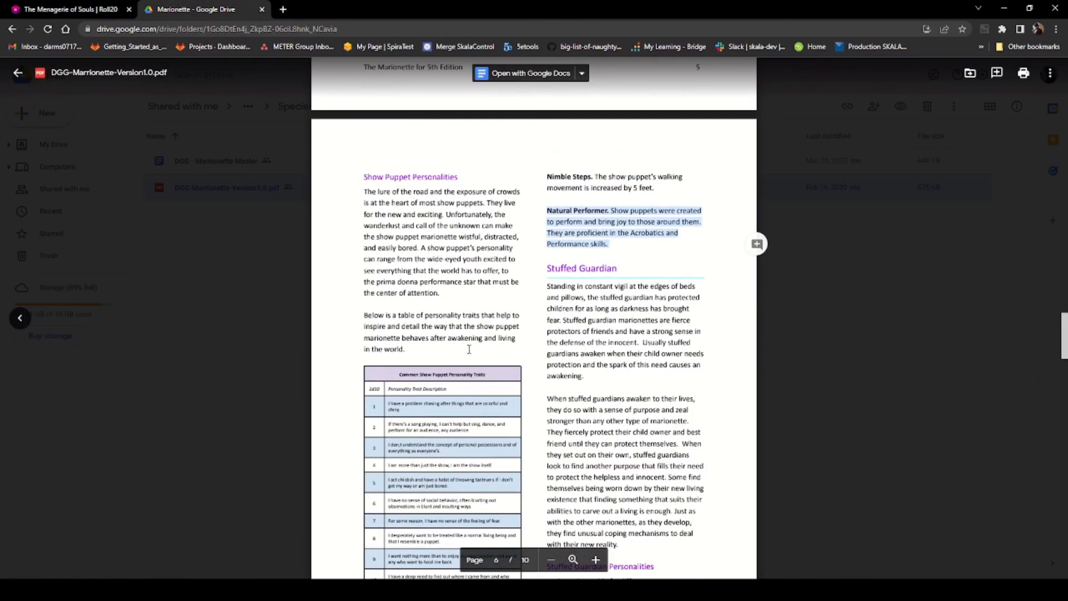
pyautogui.scroll(18, 470, 349)
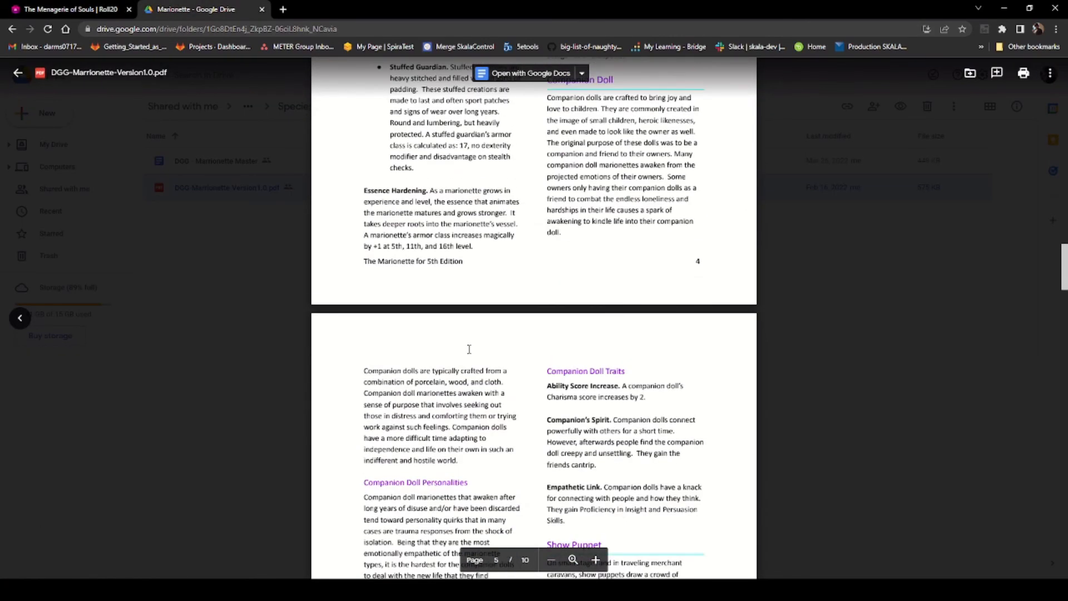
pyautogui.scroll(1, 394, 360)
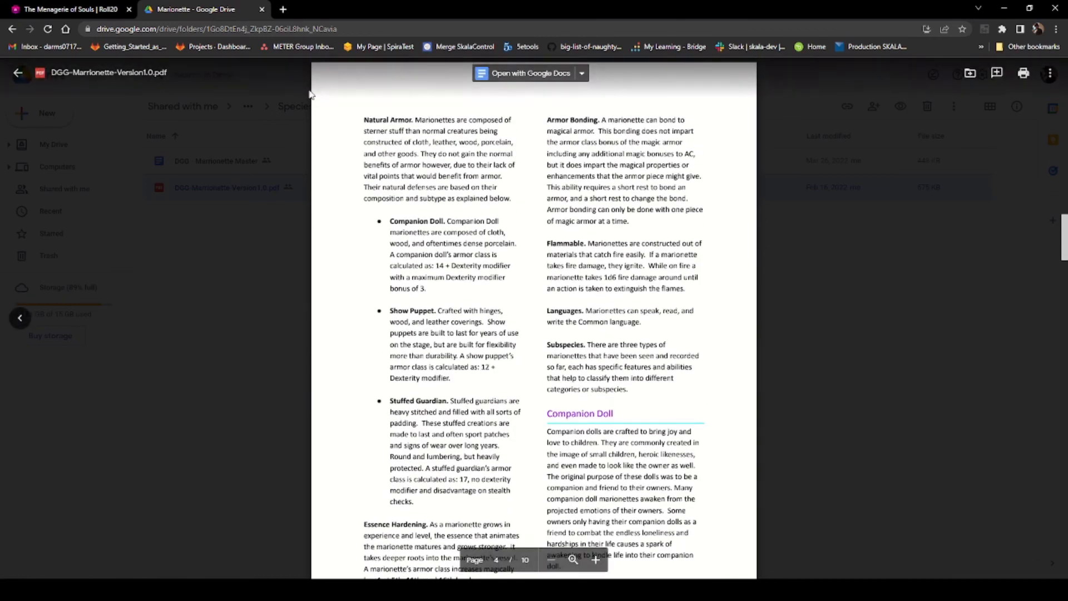
pyautogui.click(37, 12)
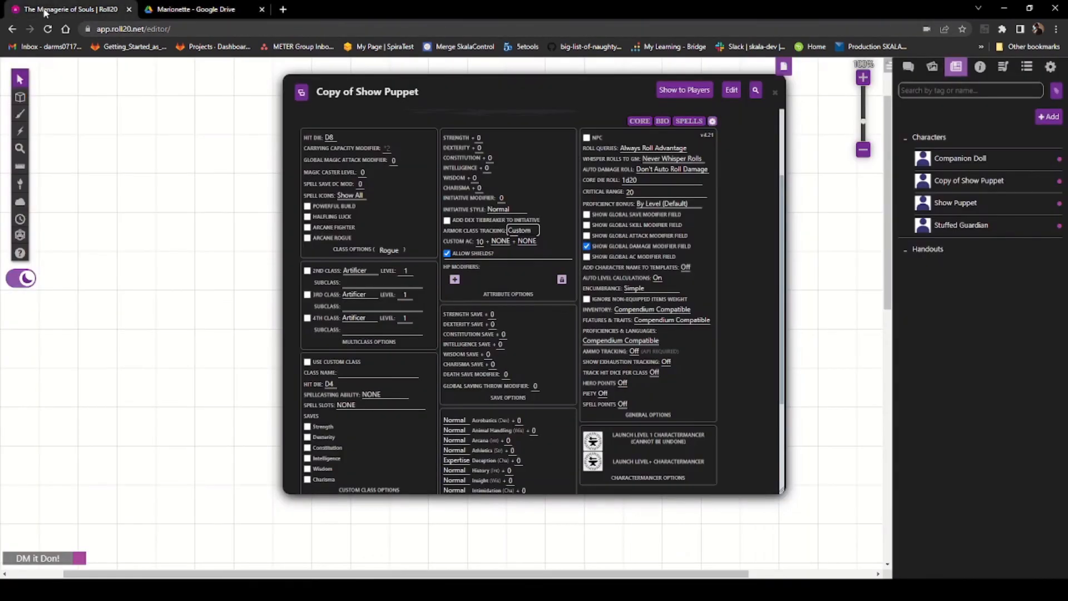
# Step: Set the custom armor class to 12 plus Dexterity
pyautogui.click(480, 241)
pyautogui.press('BackSpace')
pyautogui.write('2')
pyautogui.click(500, 241)
pyautogui.click(502, 272)
# Step: Return to the core character sheet view
pyautogui.scroll(-3, 529, 342)
pyautogui.scroll(5, 603, 405)
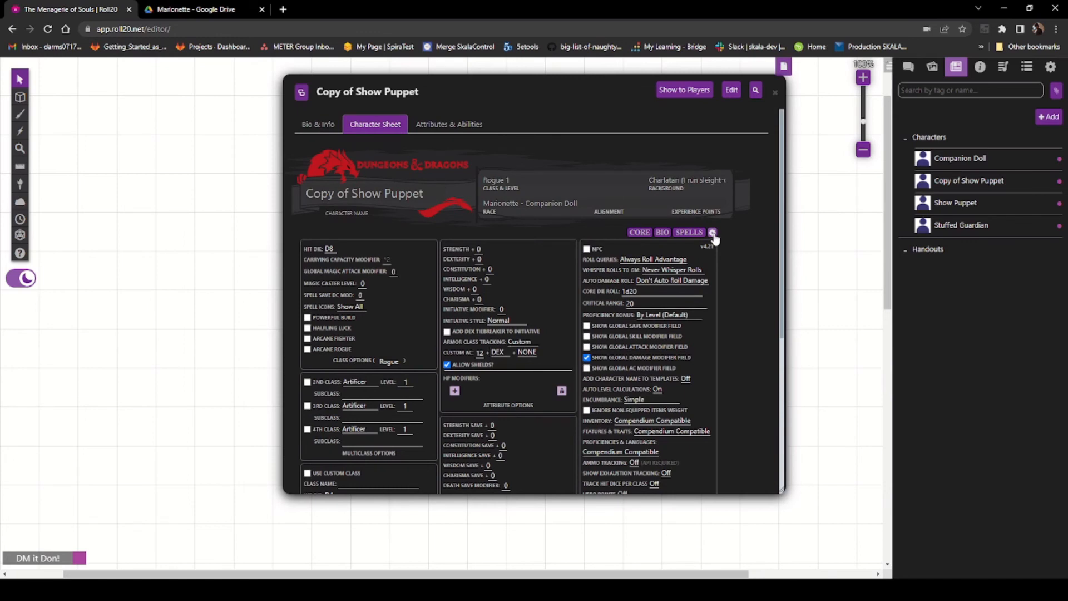
pyautogui.click(640, 234)
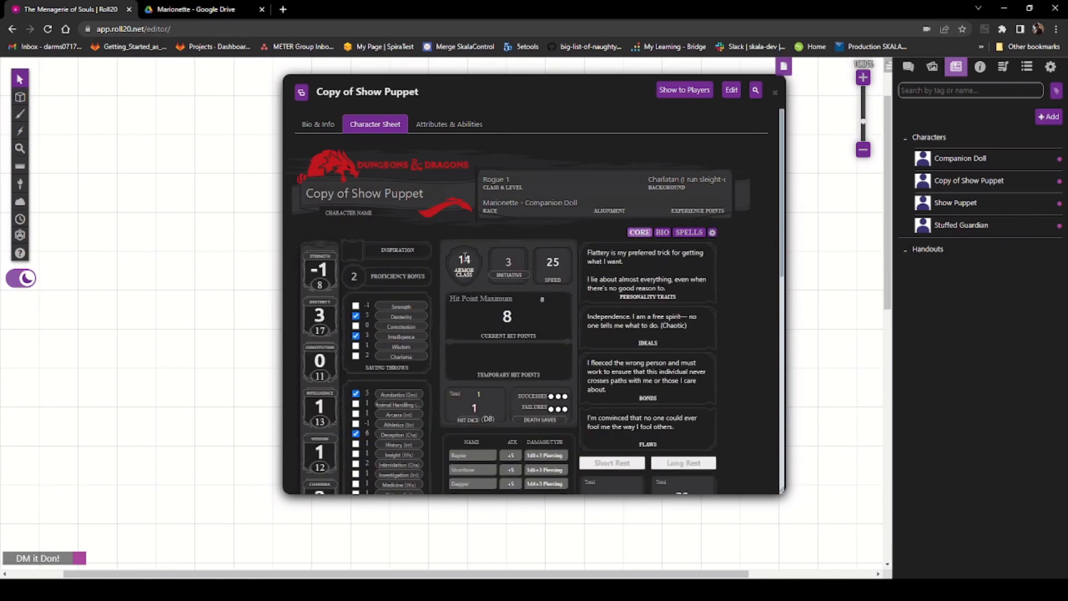
# Step: Review the armor class tracking options in the character sheet settings and return to the core sheet view
pyautogui.click(712, 233)
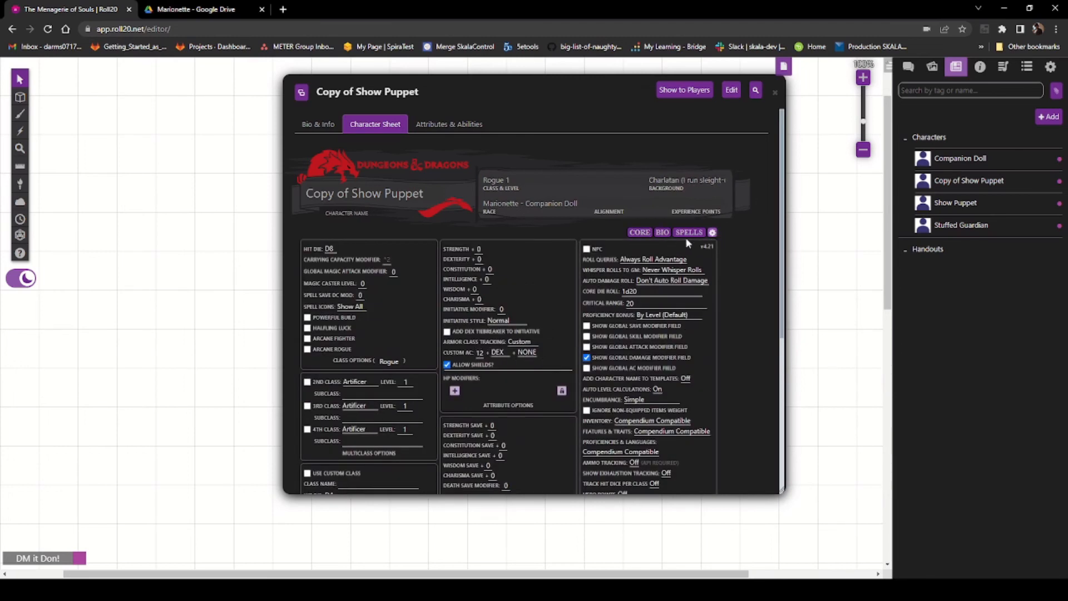
pyautogui.click(641, 233)
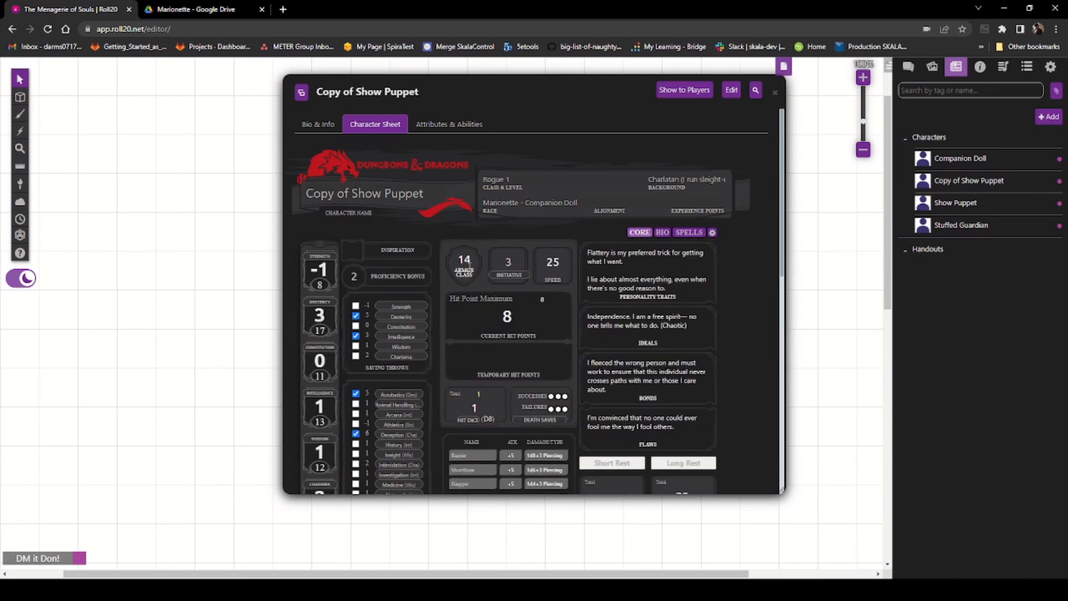
pyautogui.click(711, 232)
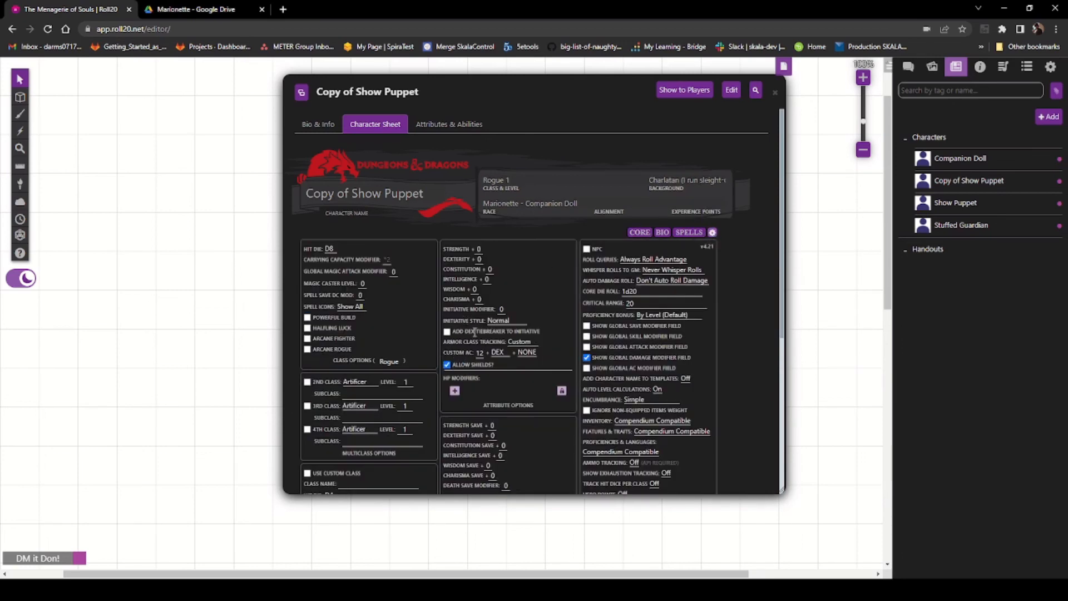
pyautogui.scroll(-1, 473, 333)
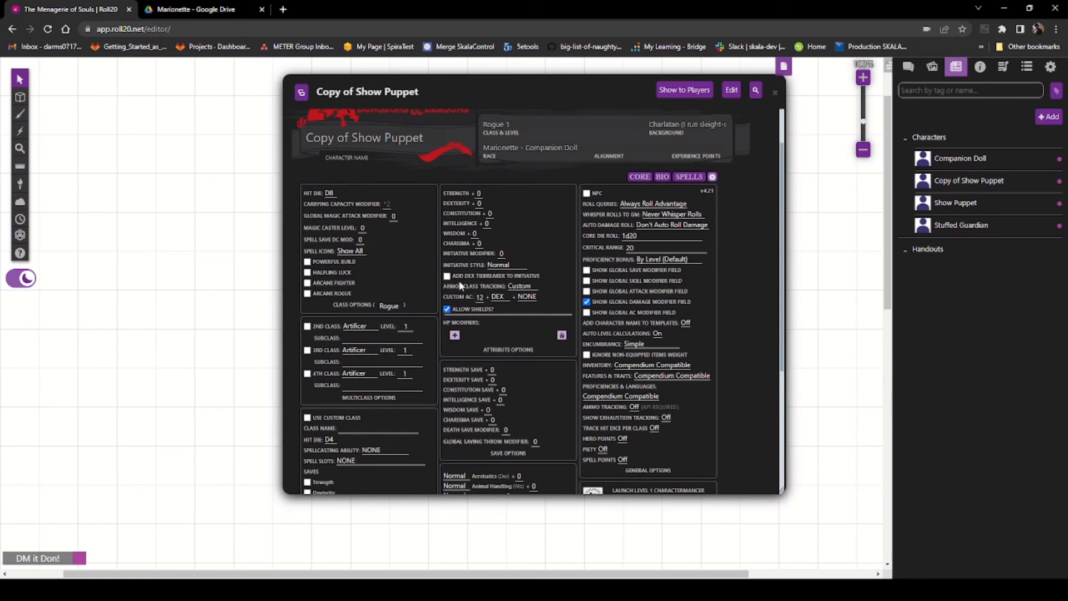
pyautogui.click(527, 286)
pyautogui.click(640, 177)
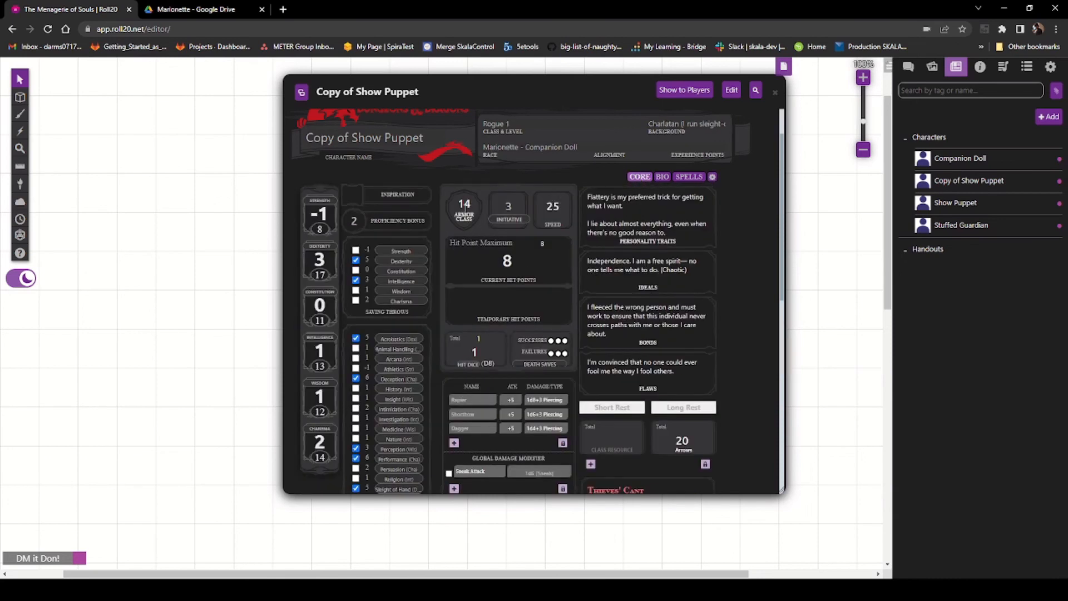
# Step: Set the armor class to 15, then close and reopen the Copy of Show Puppet character sheet
pyautogui.click(474, 205)
pyautogui.press('BackSpace')
pyautogui.write('5')
pyautogui.click(499, 260)
pyautogui.click(775, 92)
pyautogui.click(967, 182)
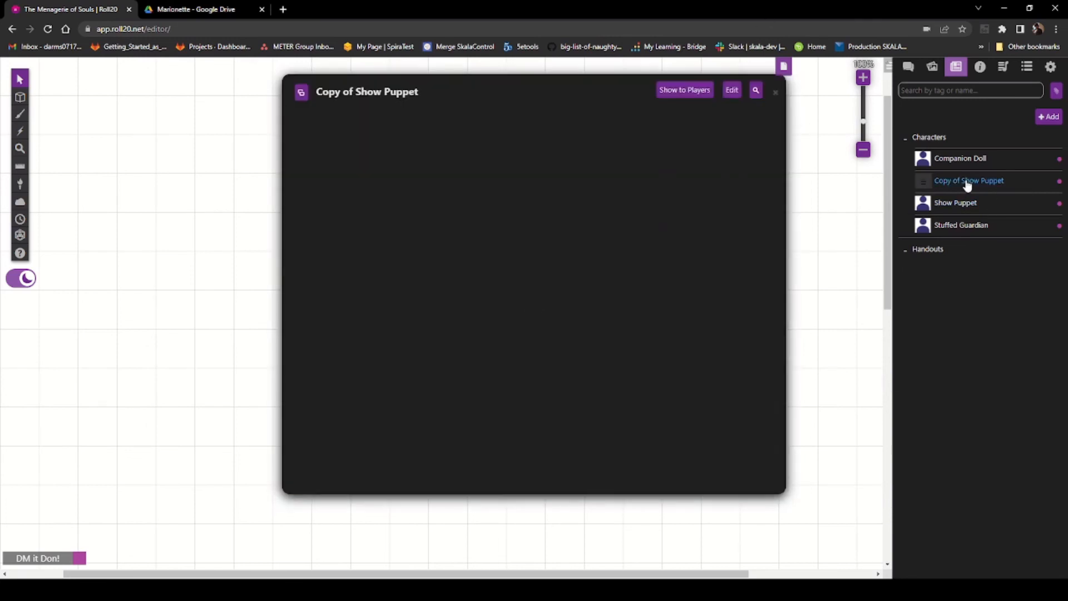
pyautogui.click(370, 123)
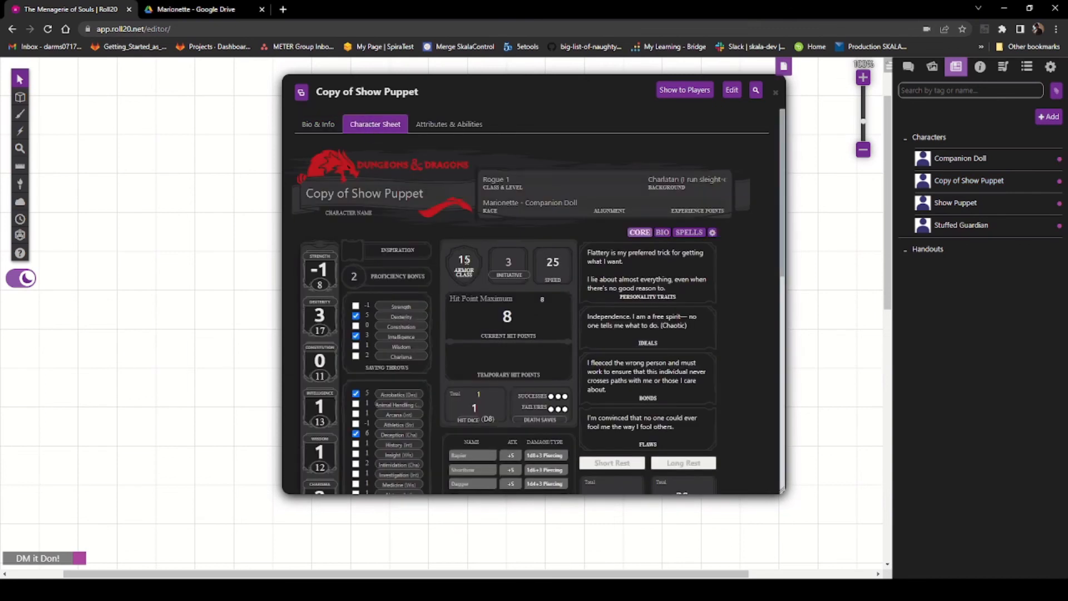
# Step: Look through the character sheet settings options, then close the Copy of Show Puppet sheet
pyautogui.click(712, 233)
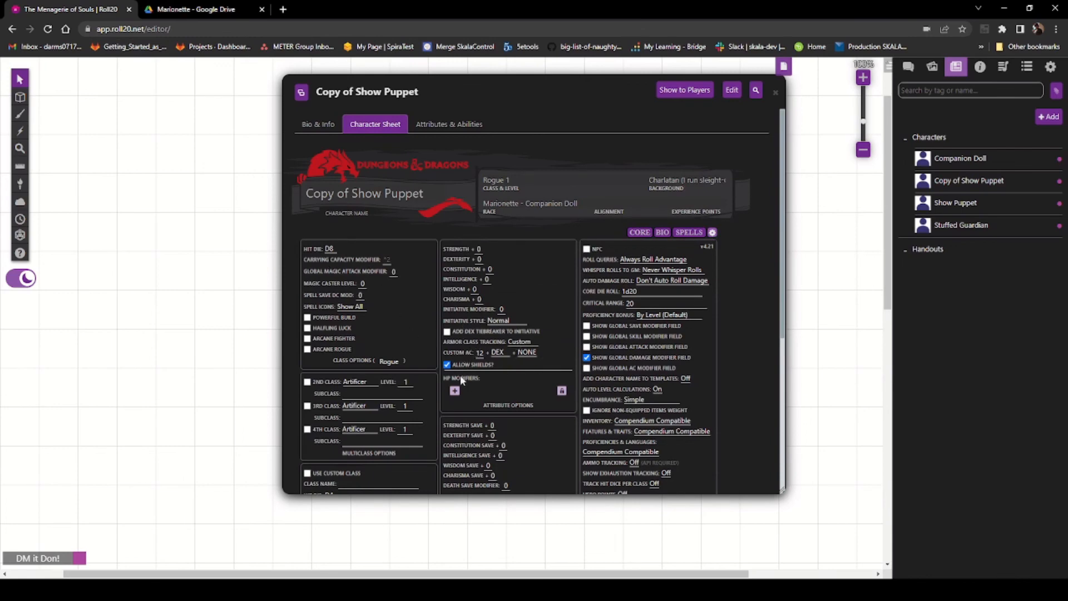
pyautogui.scroll(-3, 462, 373)
pyautogui.scroll(-2, 479, 384)
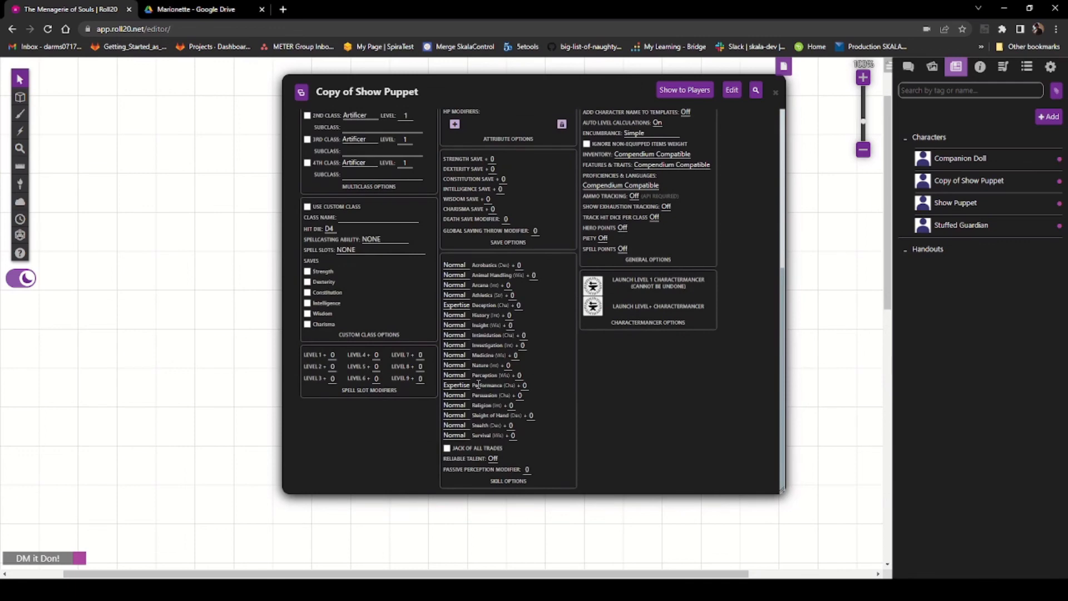
pyautogui.scroll(5, 478, 384)
pyautogui.click(776, 92)
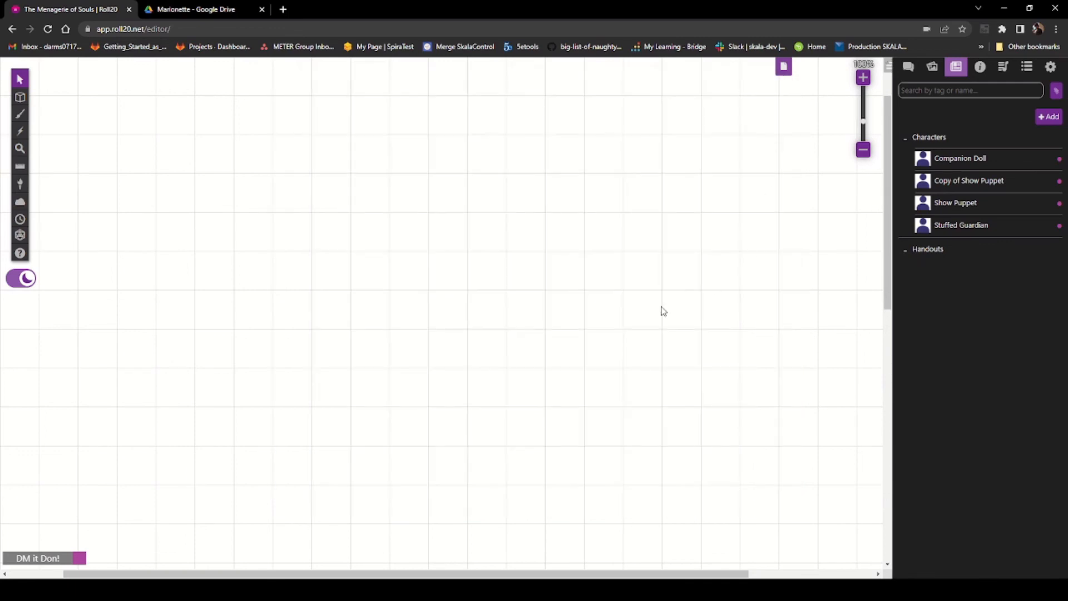